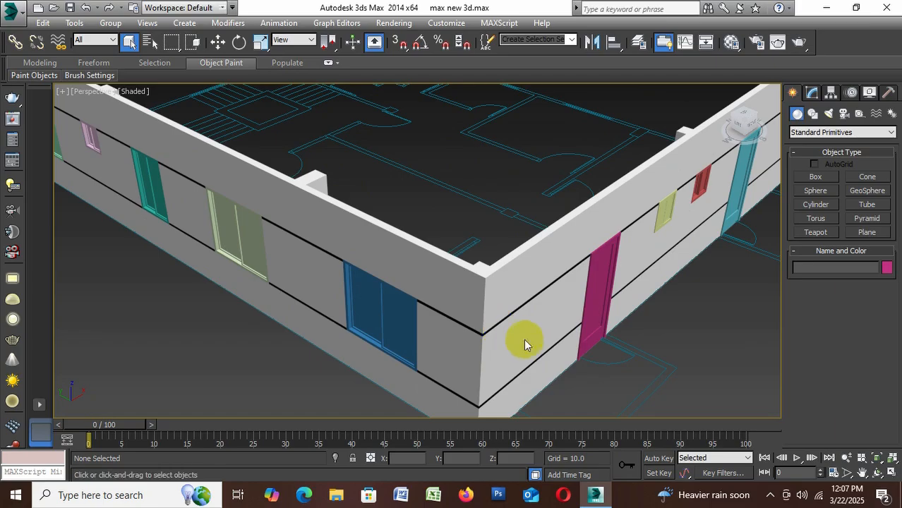
Isolate the blue sliding window nearest the building corner and switch to the four-viewport layout
middle_drag(528, 341, 503, 279)
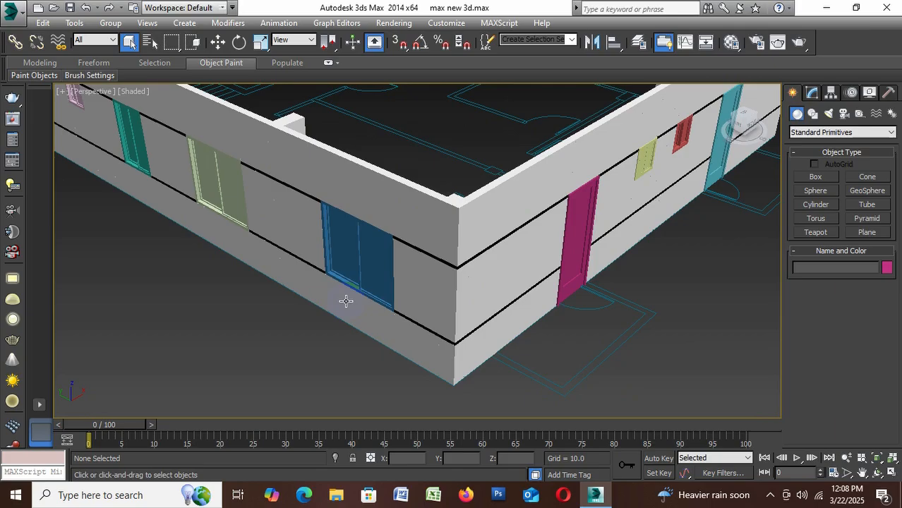
click(356, 267)
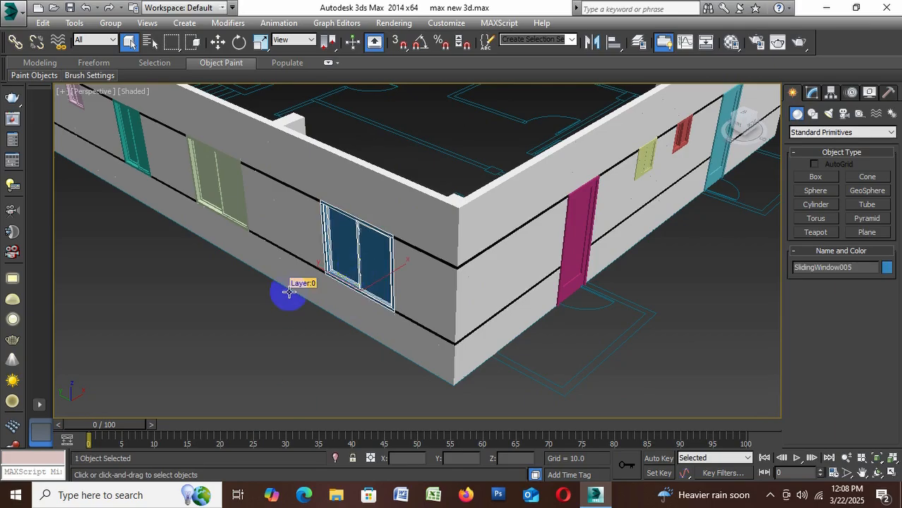
key(z)
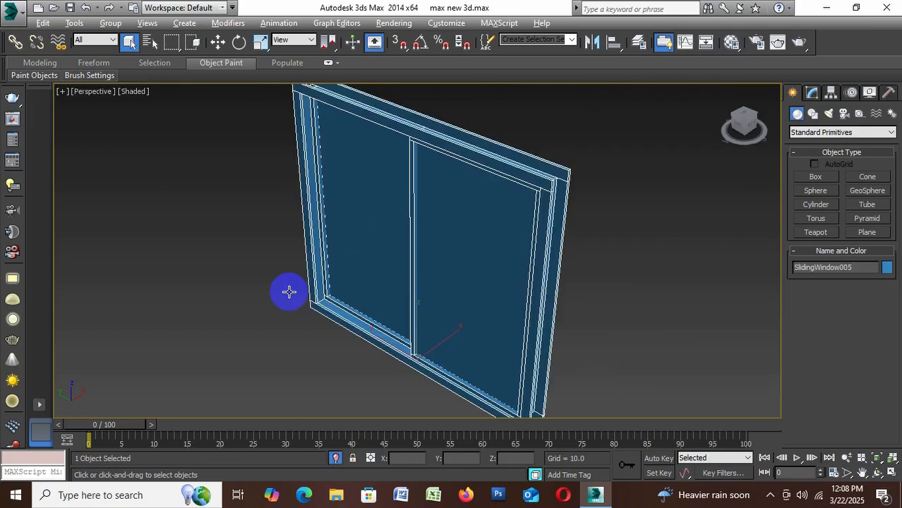
click(891, 478)
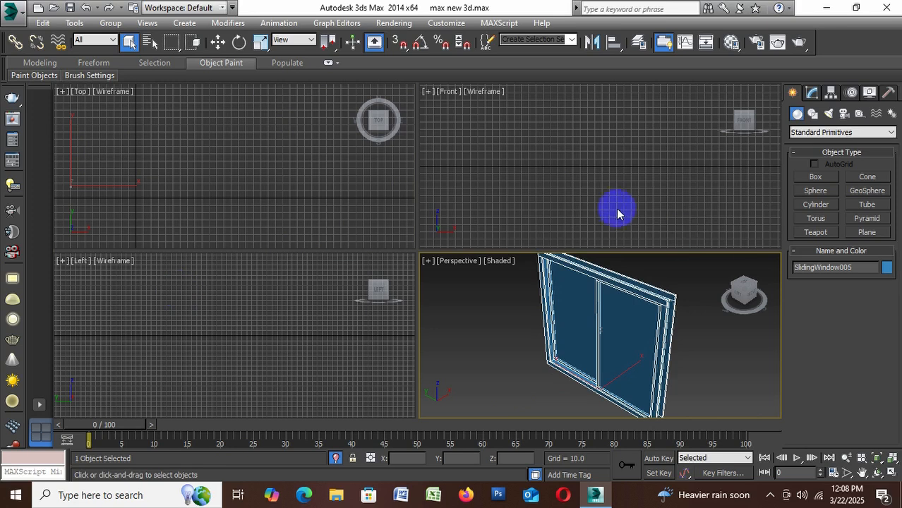
With snapping on, draw a rectangle spline 54 long by 60 wide around the window's outer edge in the Left view
scroll(597, 197, down, 4)
scroll(486, 192, up, 4)
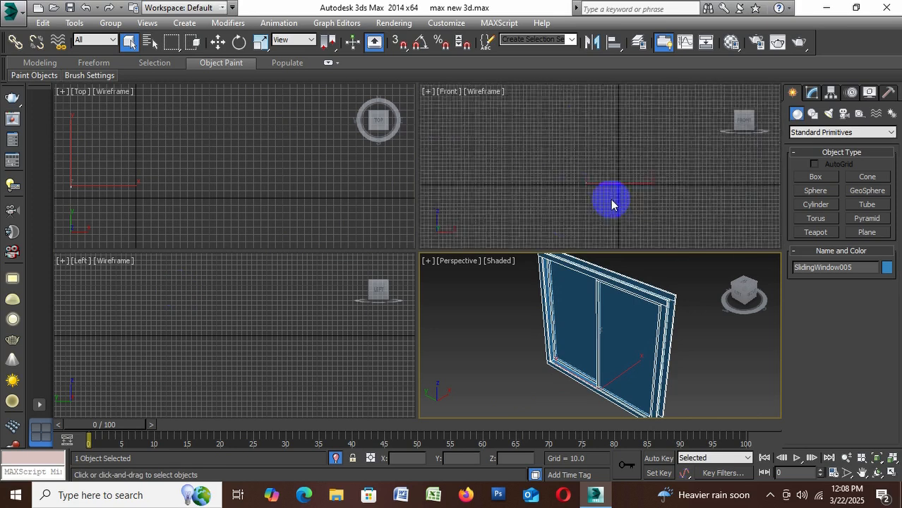
scroll(573, 186, up, 4)
scroll(574, 185, down, 5)
click(171, 327)
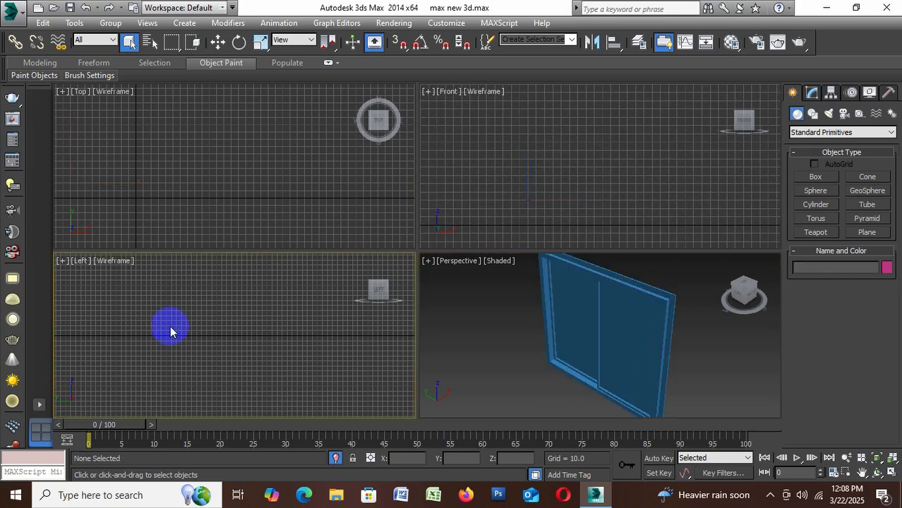
scroll(173, 329, down, 4)
scroll(113, 322, up, 8)
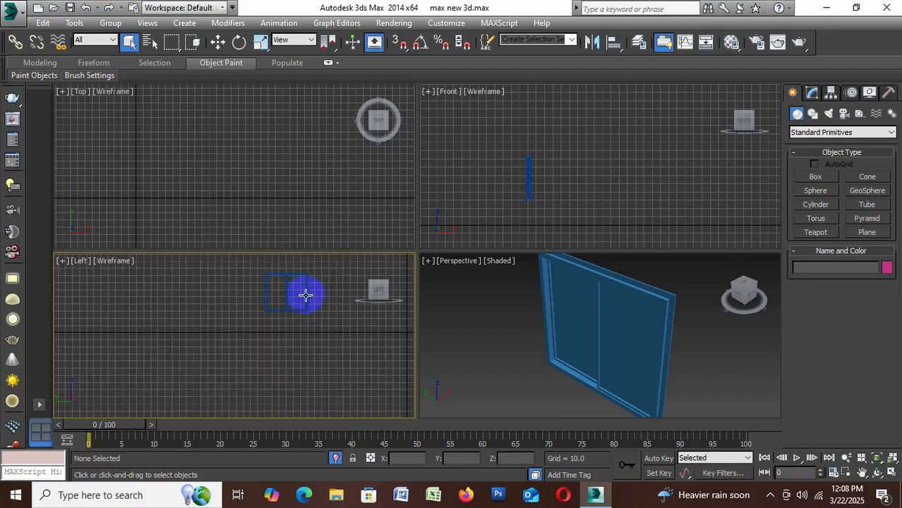
scroll(293, 302, up, 3)
middle_drag(293, 302, 254, 354)
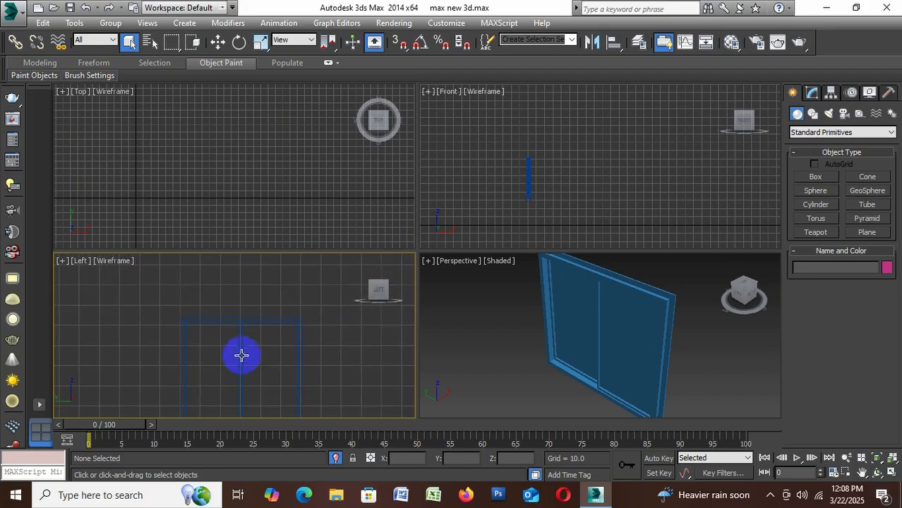
scroll(272, 349, down, 3)
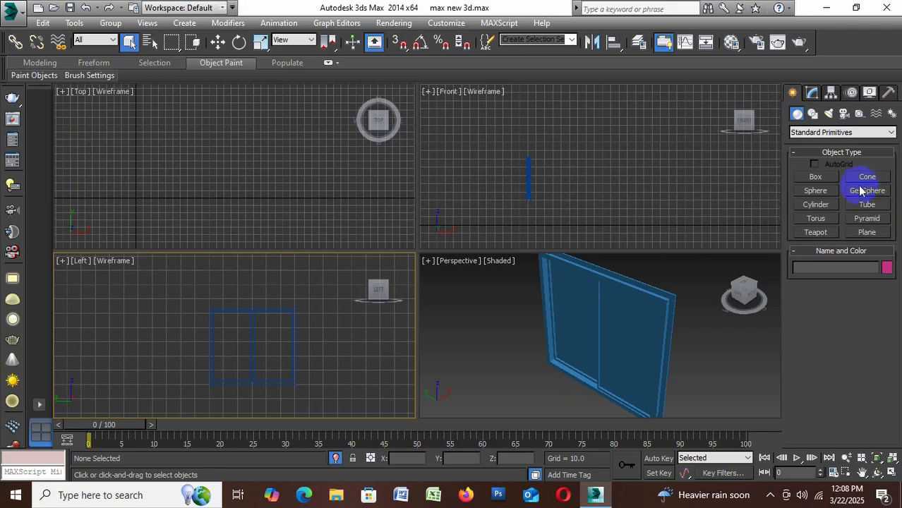
click(813, 116)
click(850, 177)
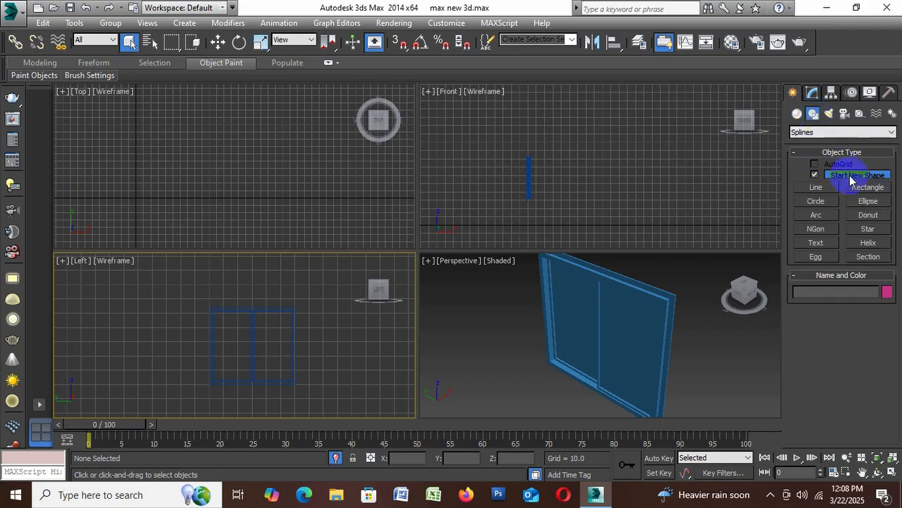
click(865, 188)
click(399, 42)
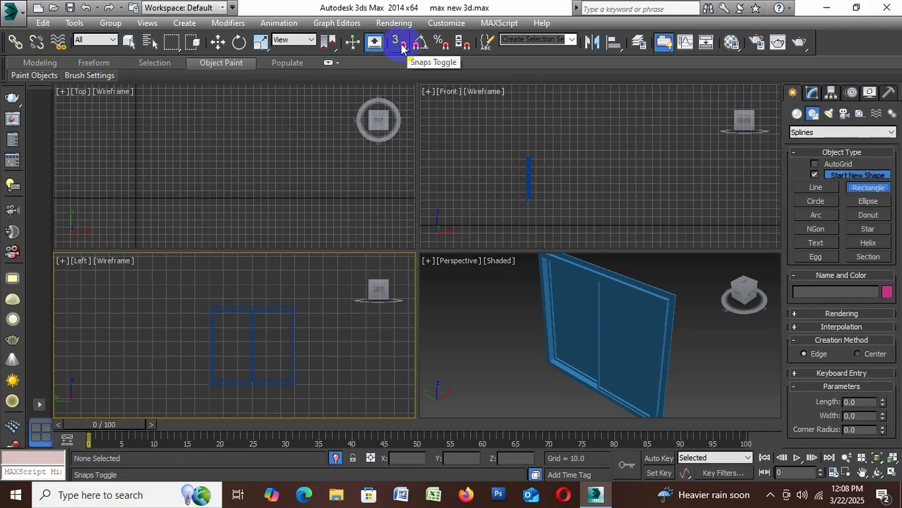
drag(209, 307, 299, 391)
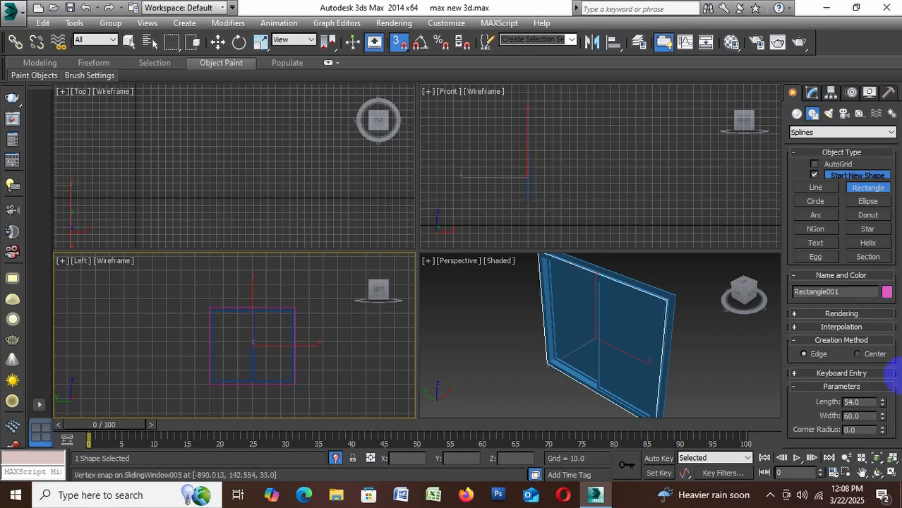
Convert the rectangle to an editable spline and outline it by -5
click(219, 42)
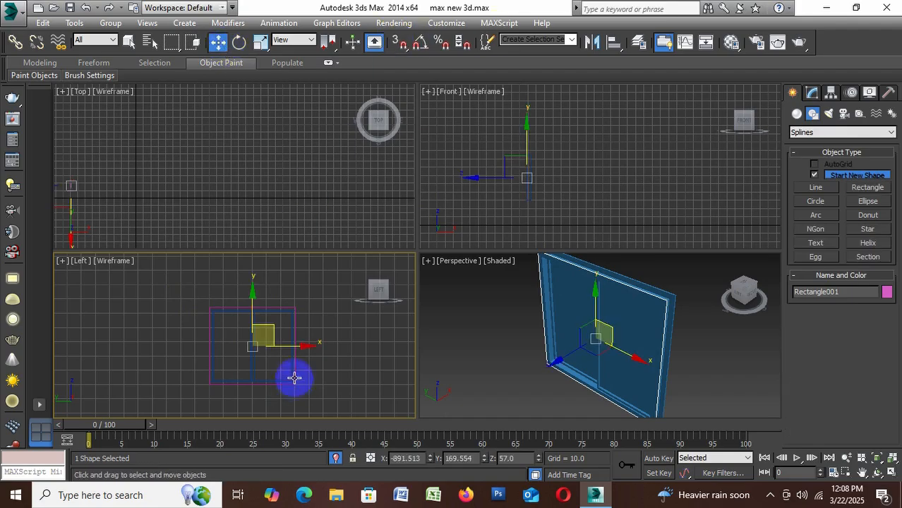
right_click(280, 297)
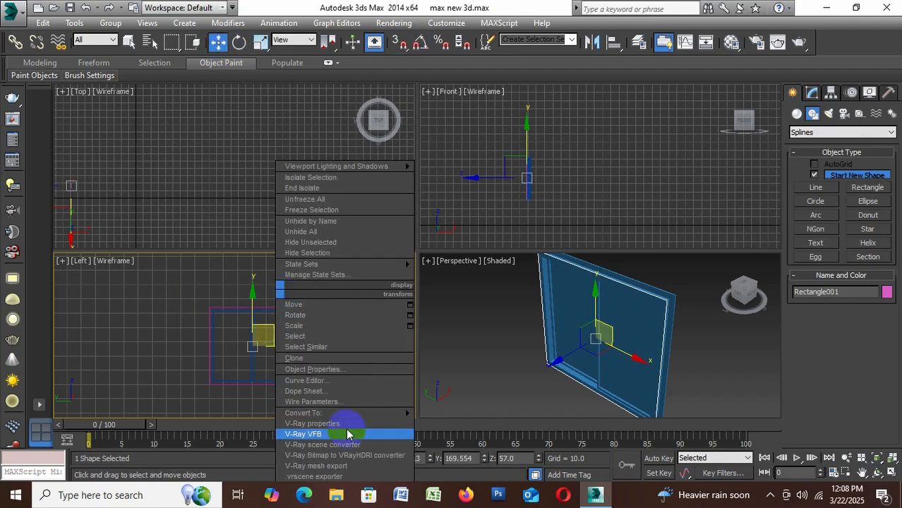
mouse_move(343, 414)
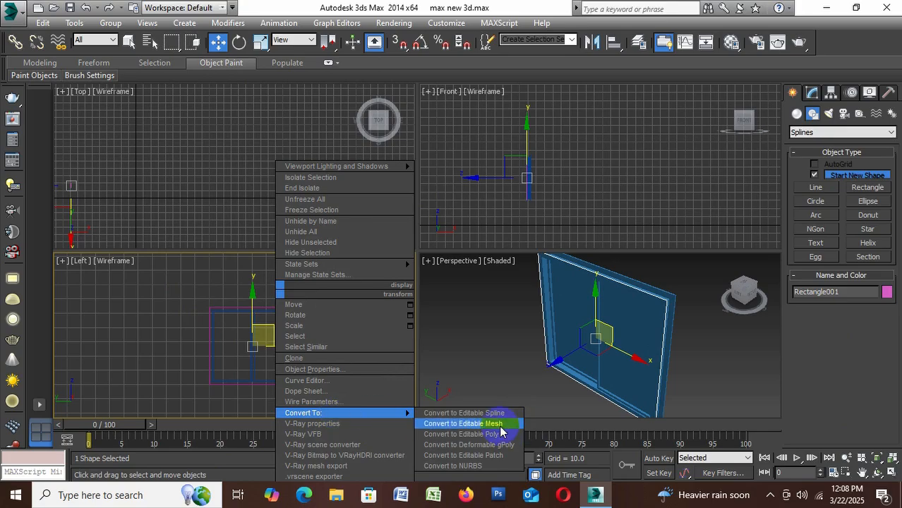
click(473, 413)
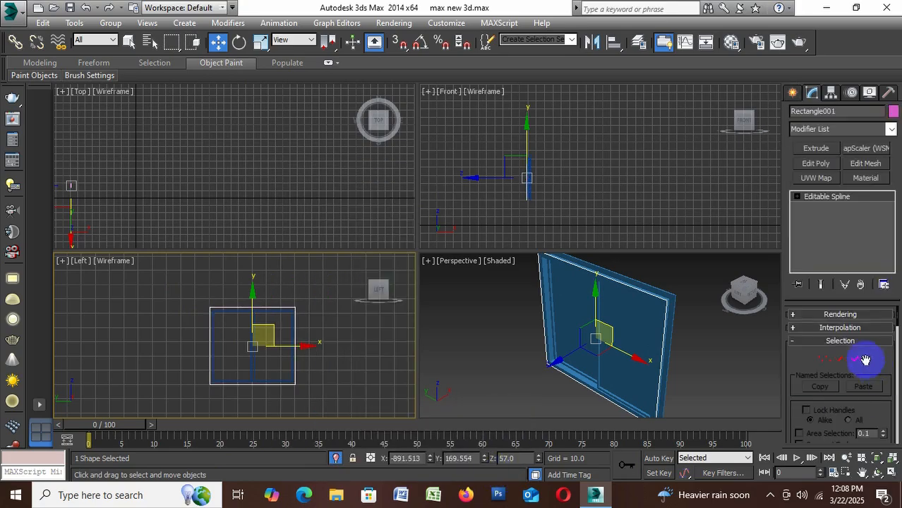
click(865, 360)
scroll(865, 381, down, 10)
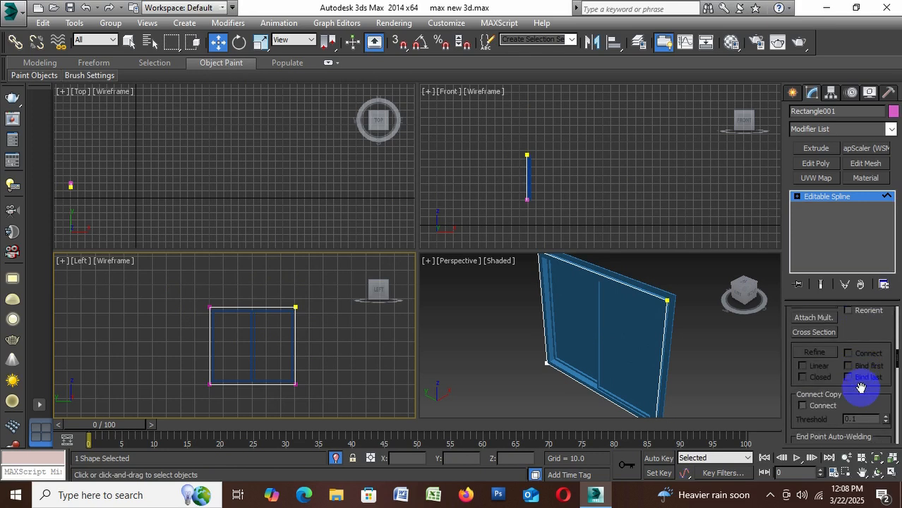
scroll(860, 388, down, 5)
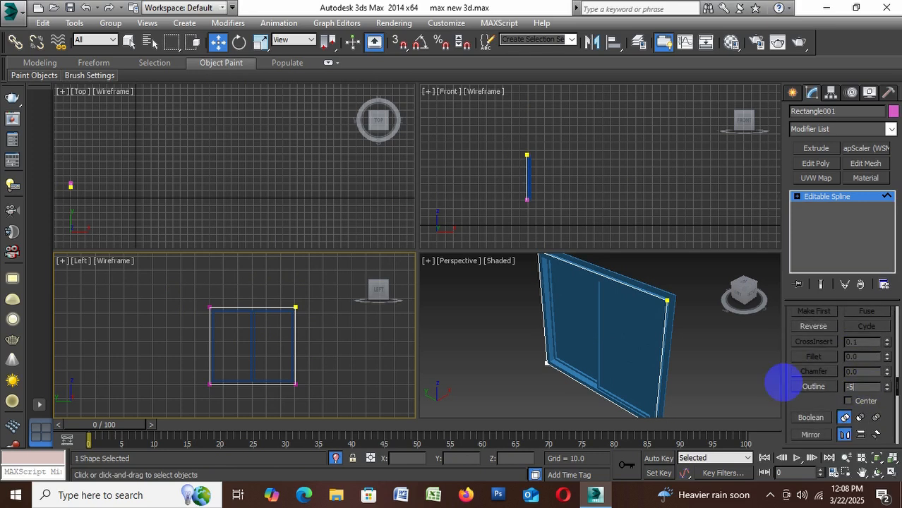
key(Return)
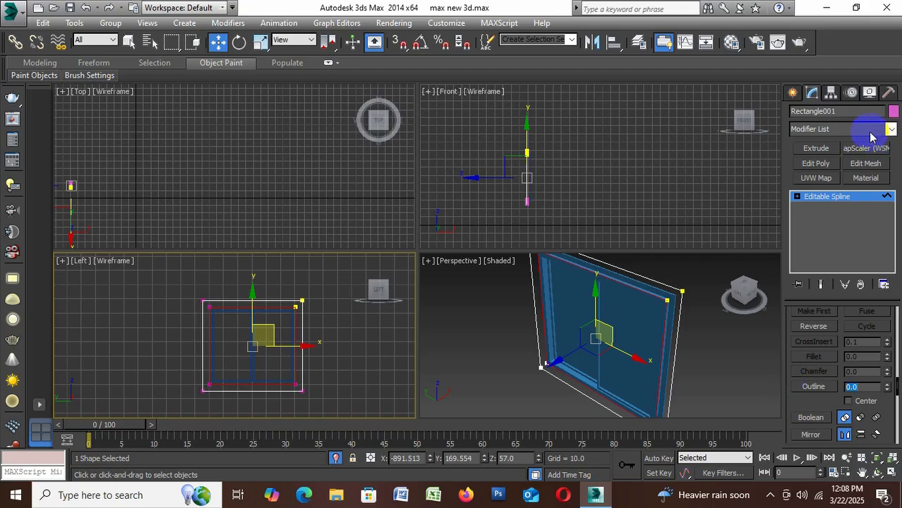
Extrude the outlined rectangle by an amount of 6 to form a window frame
click(833, 147)
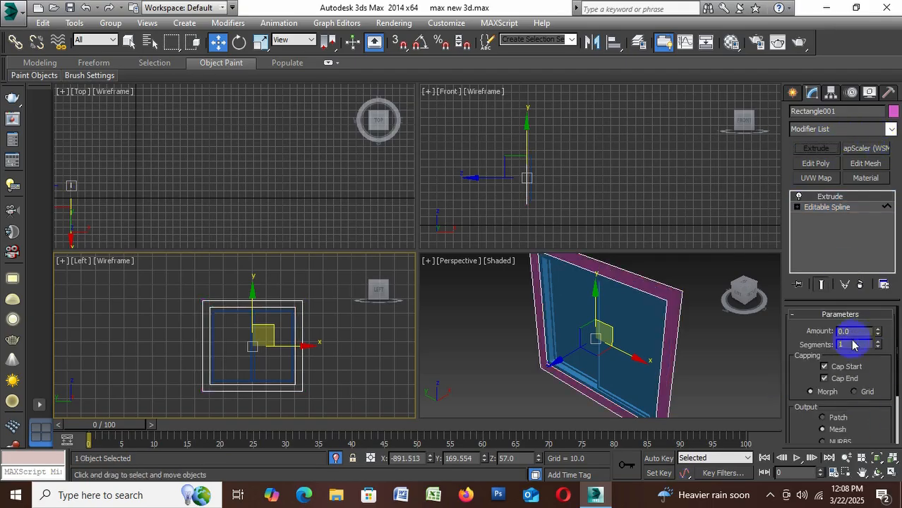
double_click(861, 331)
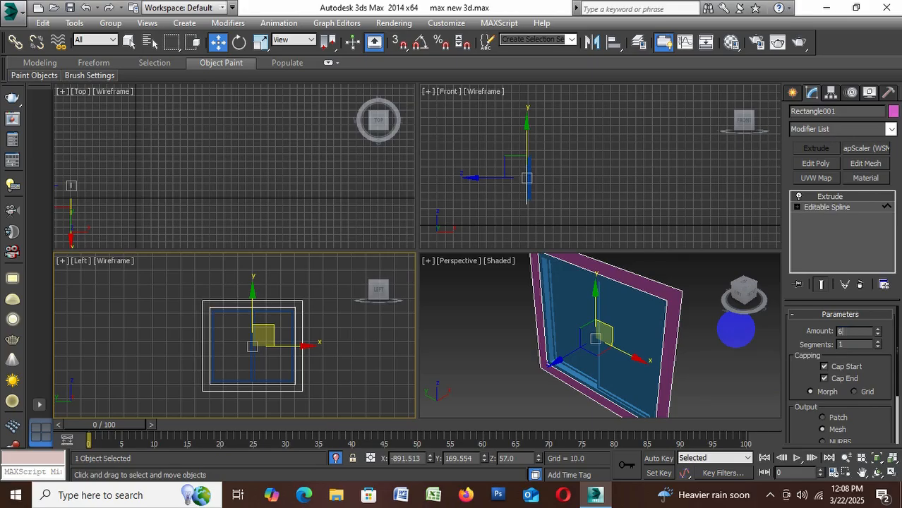
text(6)
key(Return)
Deselect the frame, maximize the Perspective view and end the isolation to bring back the whole building
click(708, 358)
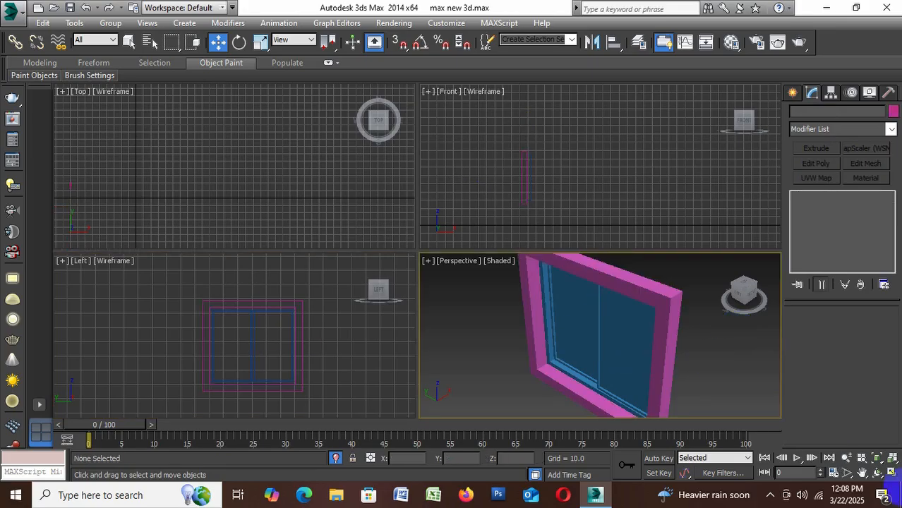
click(891, 473)
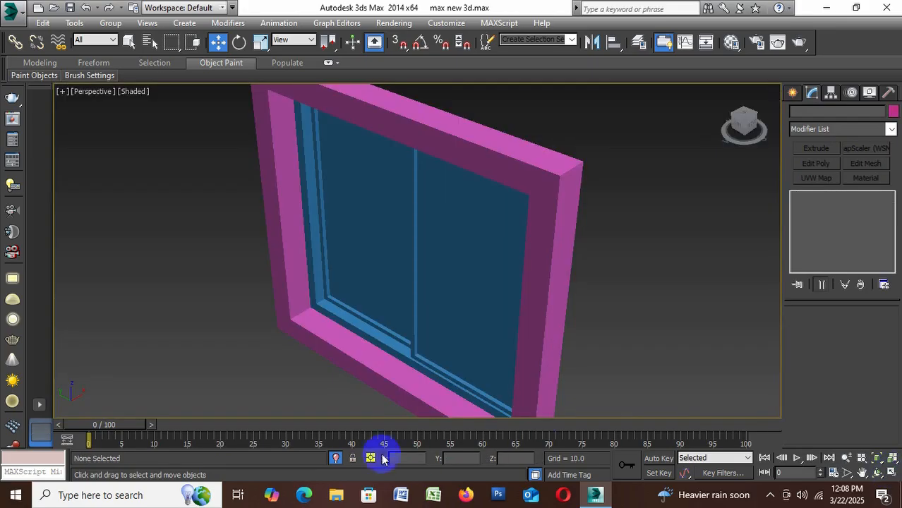
click(336, 458)
Clone the pink frame around the blue corner window in place as a Copy
scroll(360, 297, up, 4)
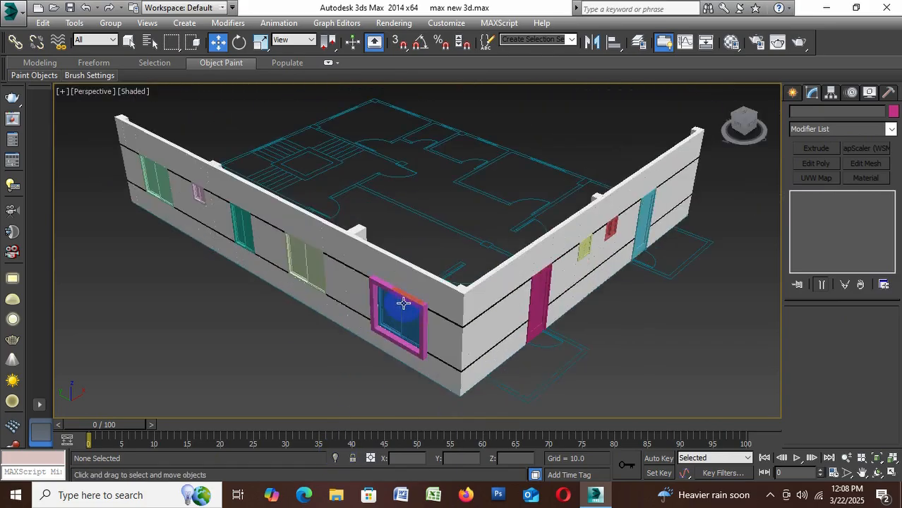
scroll(364, 316, up, 3)
scroll(415, 309, down, 3)
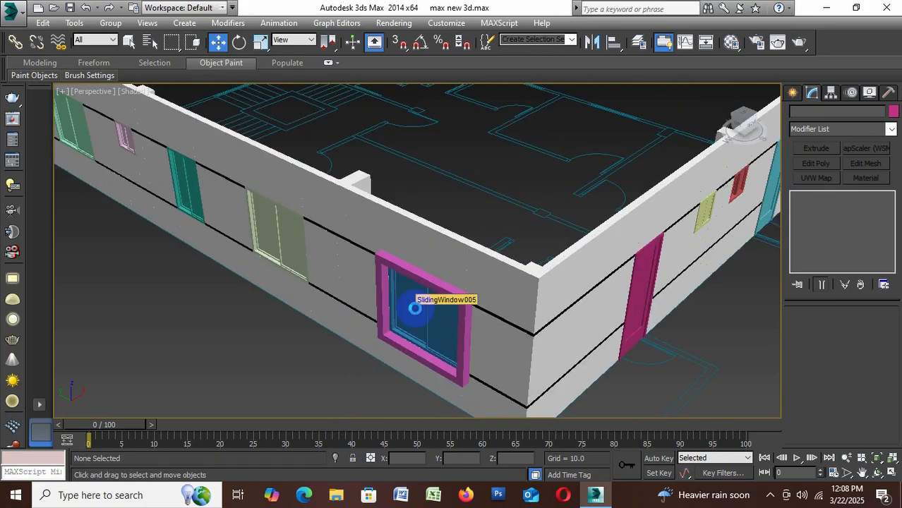
scroll(468, 282, down, 4)
scroll(467, 282, up, 2)
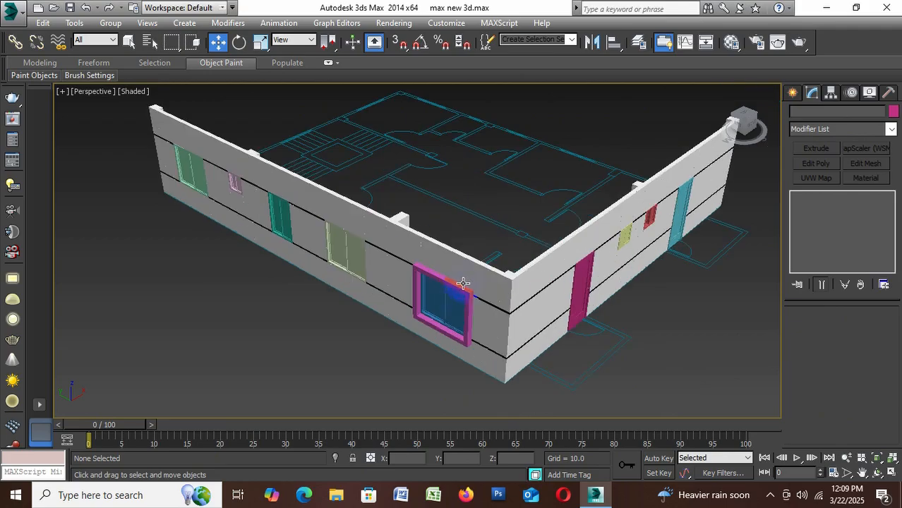
click(458, 288)
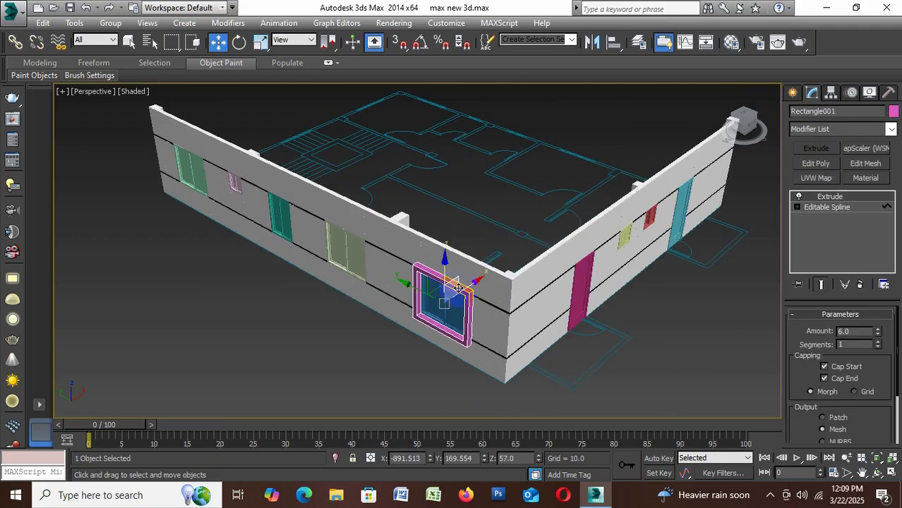
shift+drag(458, 288, 463, 298)
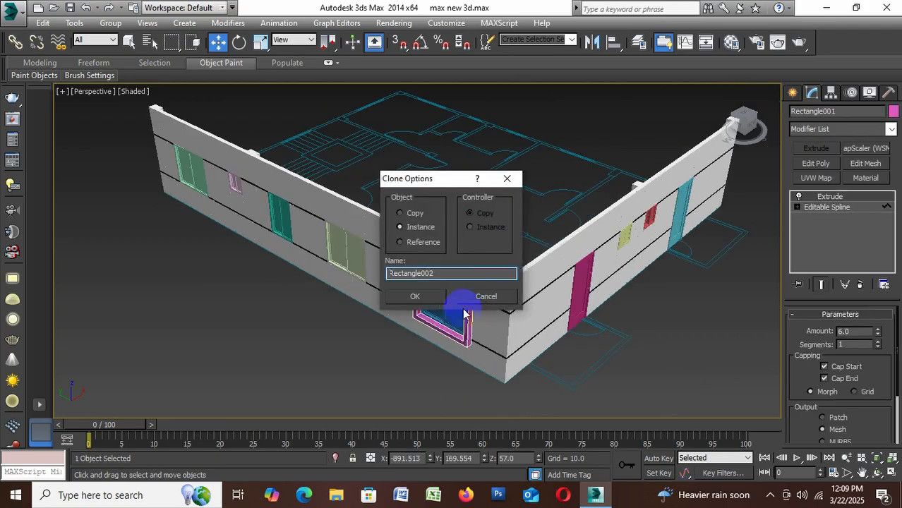
click(420, 215)
click(423, 296)
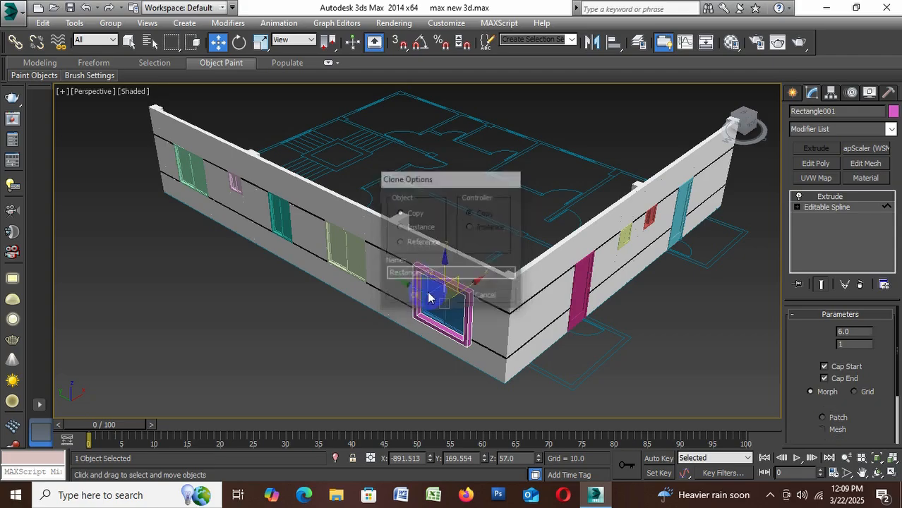
Move the cloned frame along the wall to surround the green window at the far end, and deselect it
drag(421, 294, 156, 196)
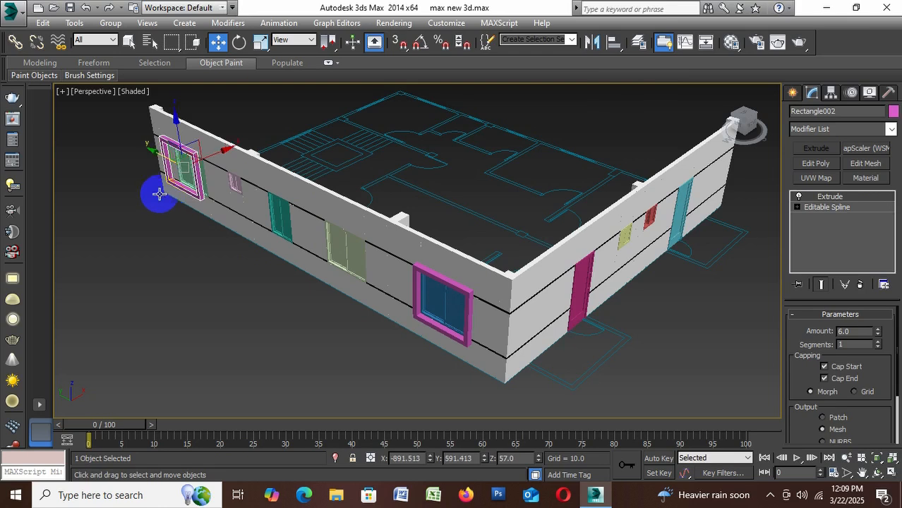
scroll(184, 196, up, 5)
scroll(218, 196, up, 2)
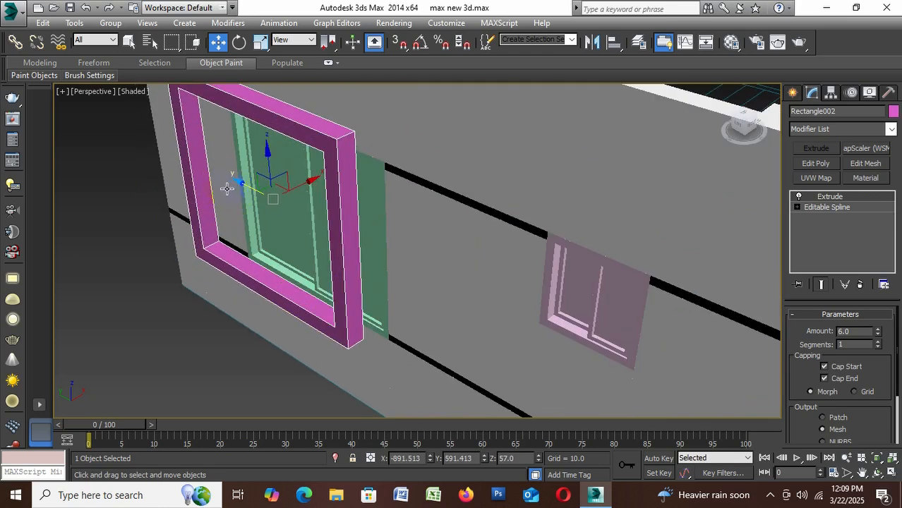
drag(254, 193, 291, 216)
scroll(304, 228, down, 3)
click(288, 305)
scroll(362, 250, down, 3)
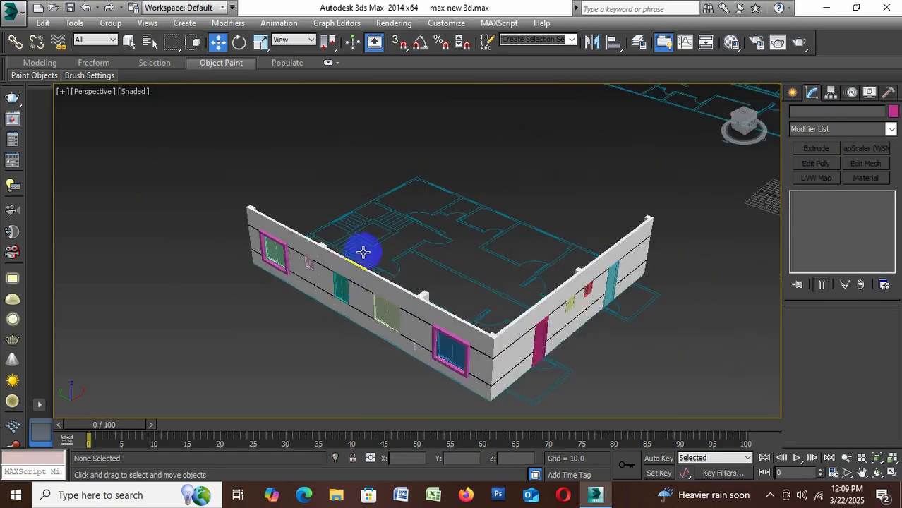
Clone the pink frame around the green window at the far end of the wall in place as a Copy
scroll(385, 323, up, 3)
scroll(327, 288, down, 4)
scroll(352, 322, up, 3)
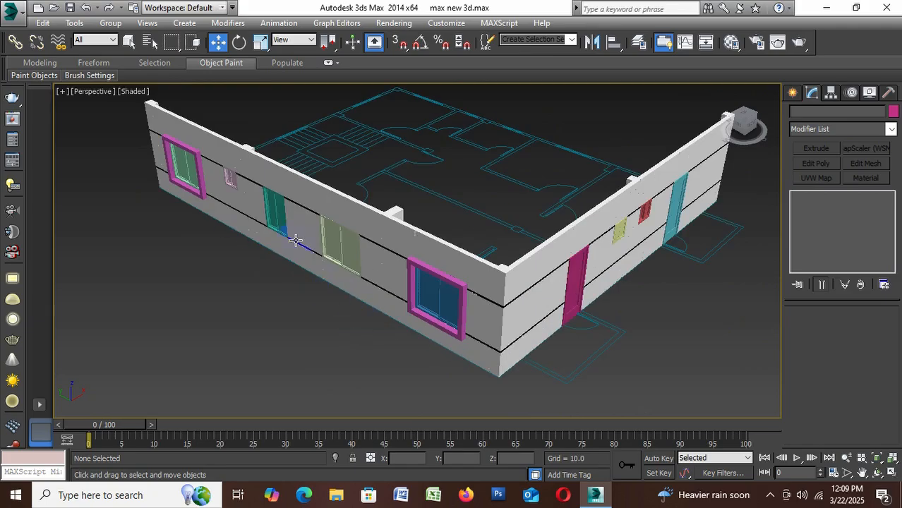
scroll(205, 180, up, 2)
click(200, 171)
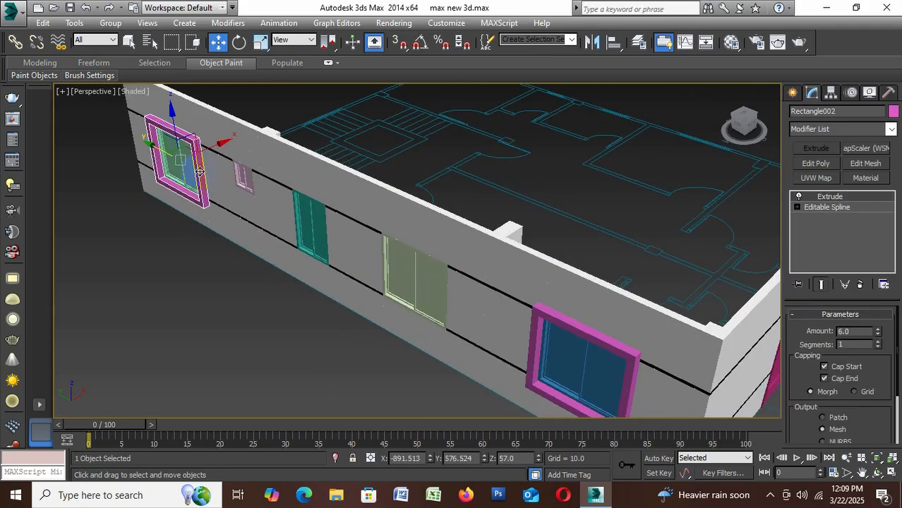
shift+drag(200, 171, 248, 205)
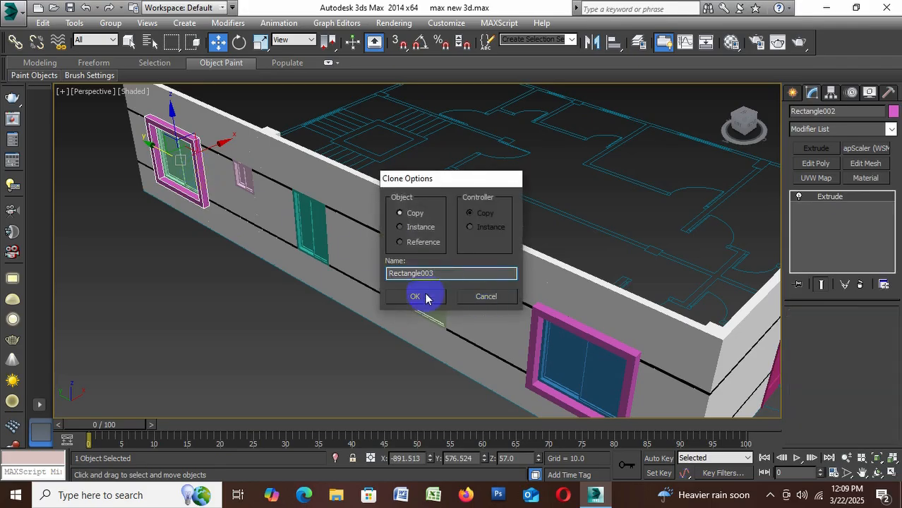
click(416, 295)
Move the cloned frame along the wall to the teal window, aligning its inner side edge with the window's far edge
drag(224, 188, 305, 240)
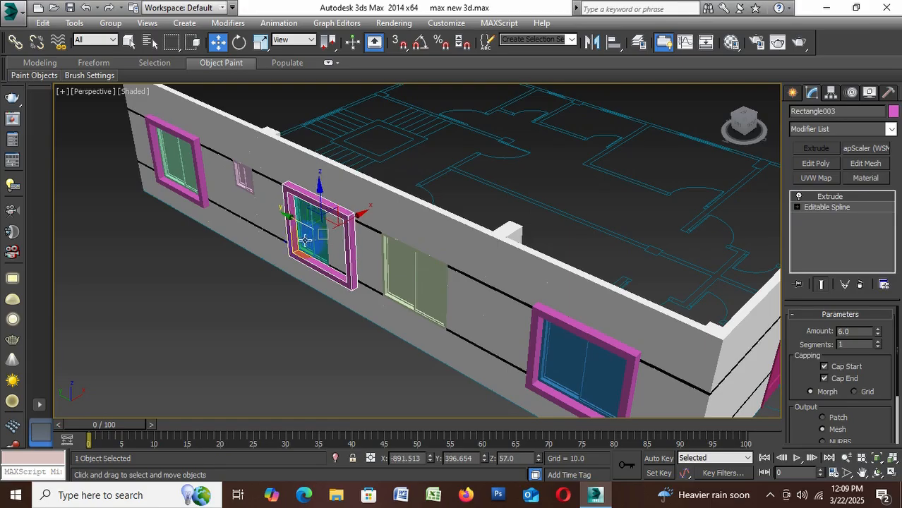
scroll(305, 240, up, 6)
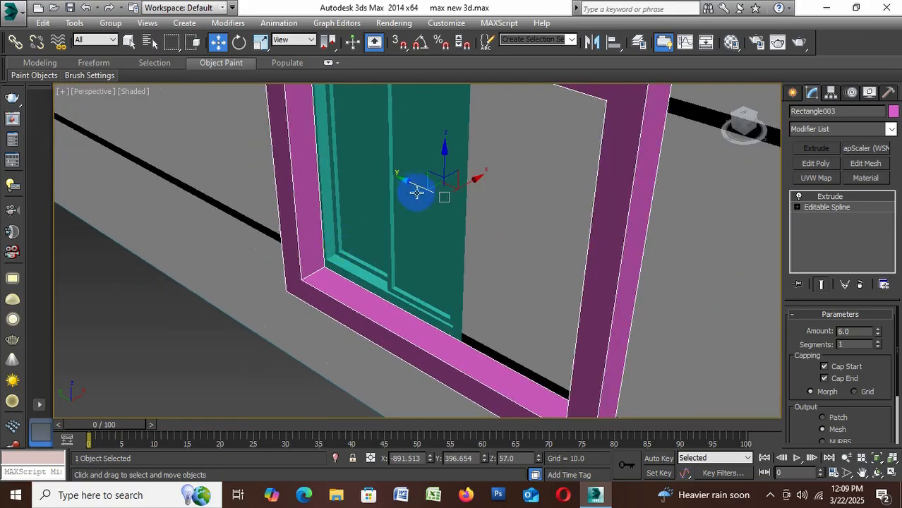
drag(413, 186, 411, 187)
scroll(416, 189, down, 5)
scroll(459, 197, up, 3)
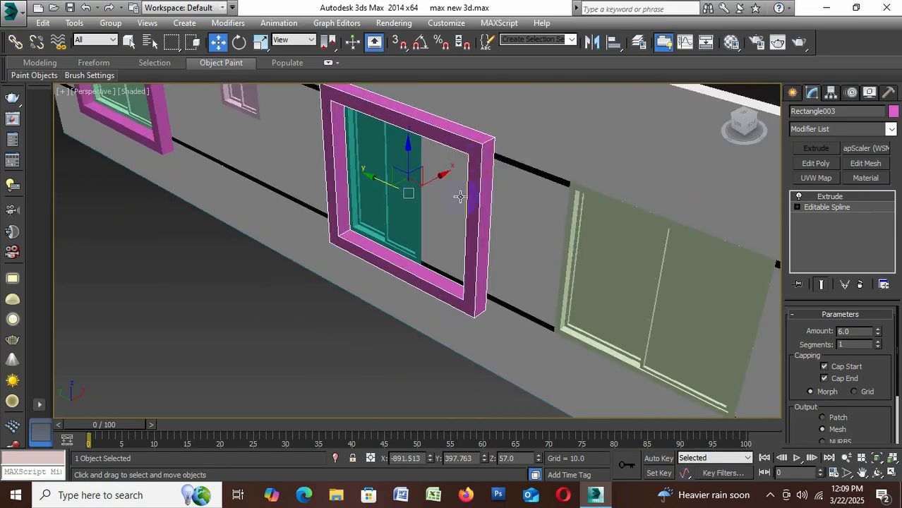
Convert the frame at the teal window to an Editable Poly and enter Vertex sub-object level
right_click(482, 155)
mouse_move(565, 272)
click(687, 287)
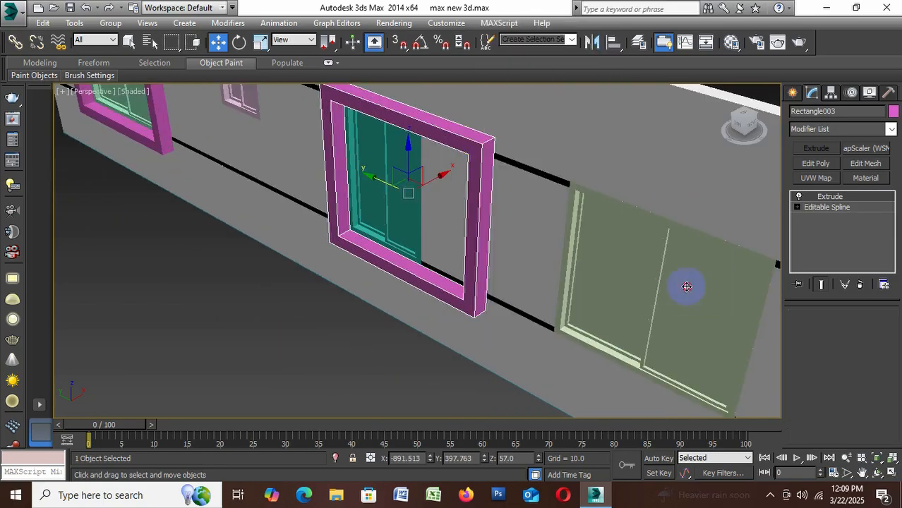
click(806, 329)
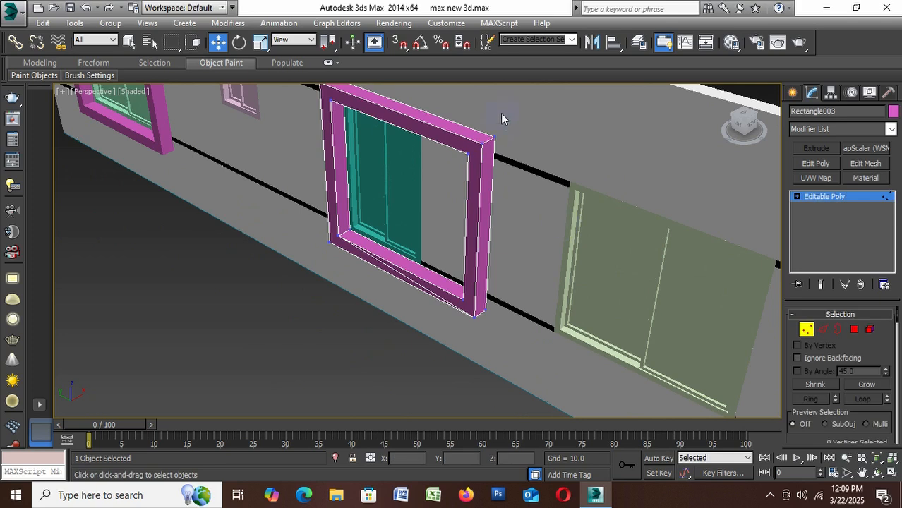
Move the vertices of the frame's overhanging side along the wall to fit the teal window's width, then exit vertex editing and deselect
drag(442, 349, 440, 348)
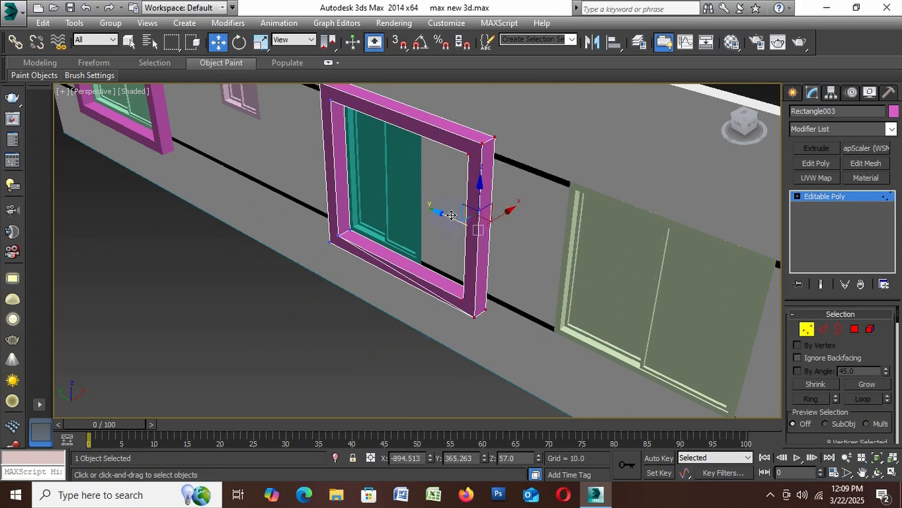
drag(451, 215, 408, 195)
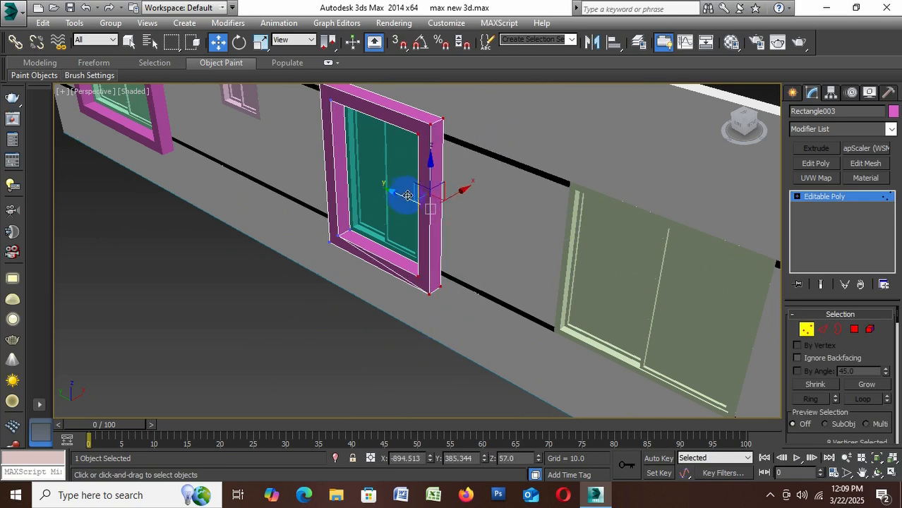
alt+middle_drag(408, 195, 504, 204)
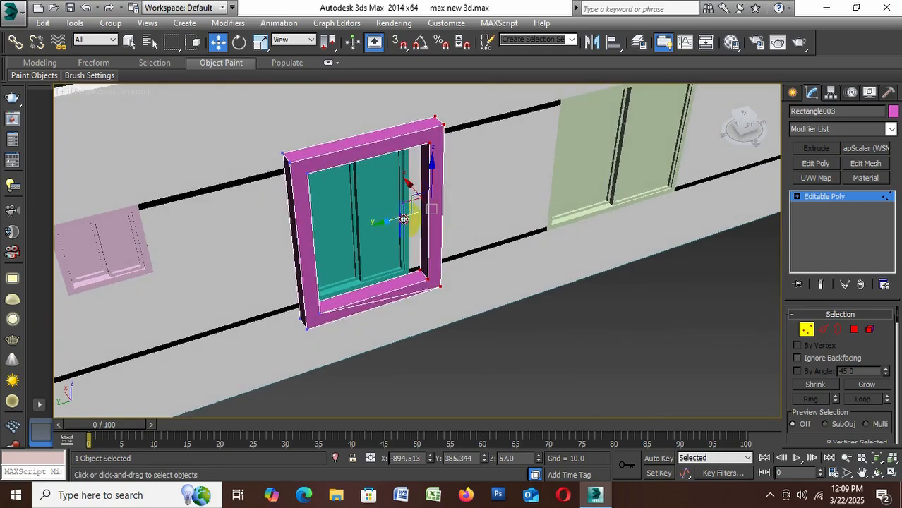
drag(403, 220, 386, 225)
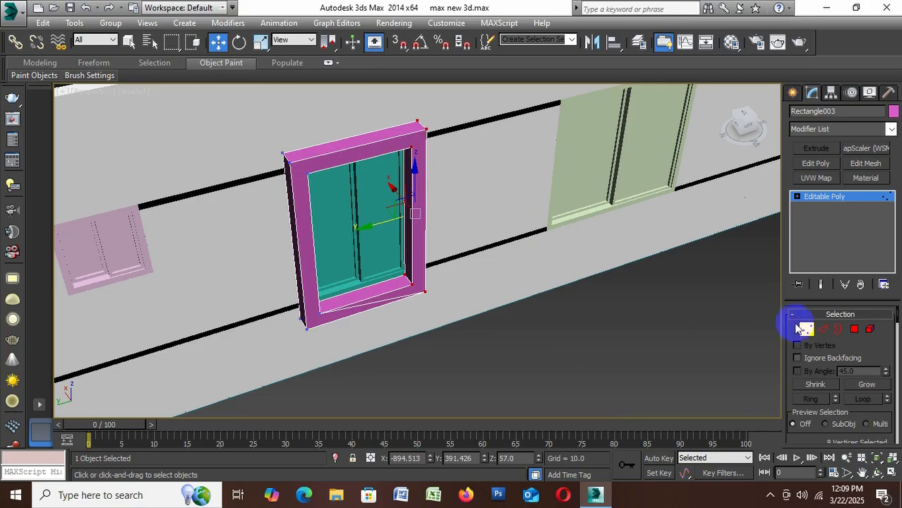
click(804, 329)
click(484, 312)
scroll(527, 256, down, 5)
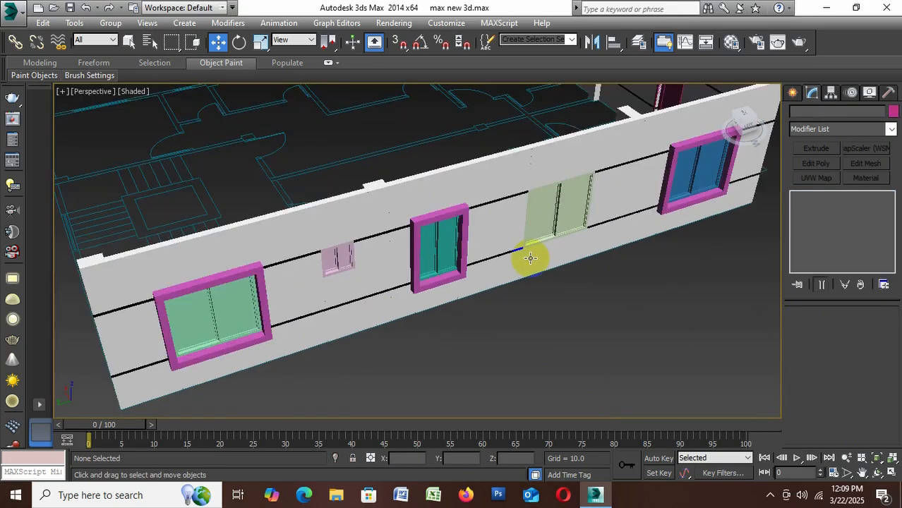
Clone the teal window's frame as a Copy and move it along the wall over the small pink window
scroll(437, 212, up, 3)
click(435, 215)
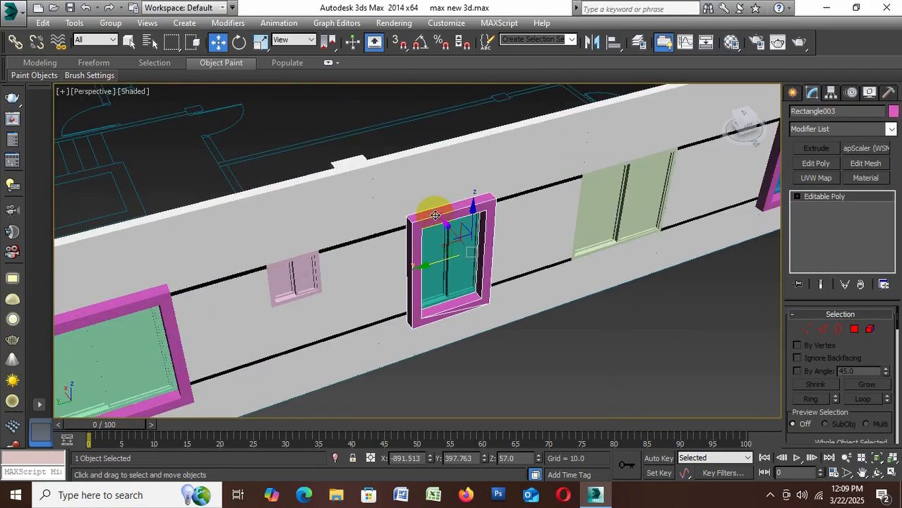
shift+drag(436, 215, 459, 305)
click(417, 297)
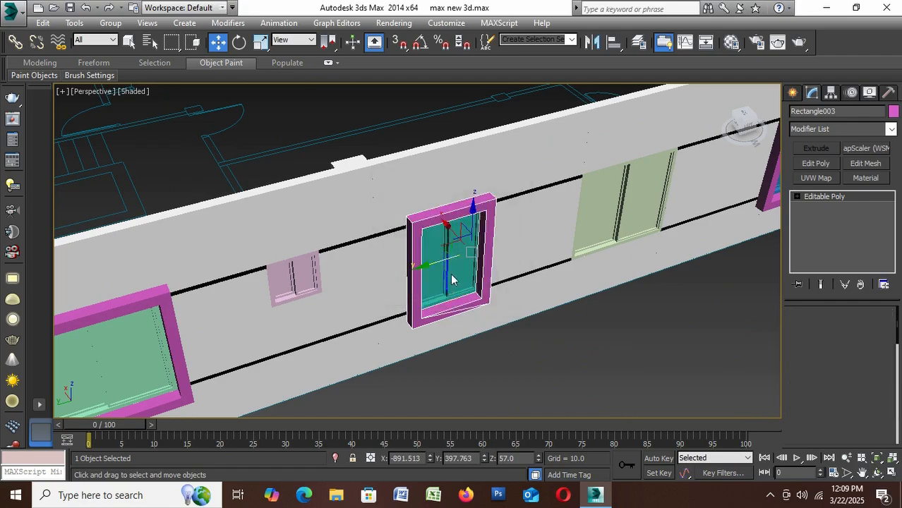
click(442, 259)
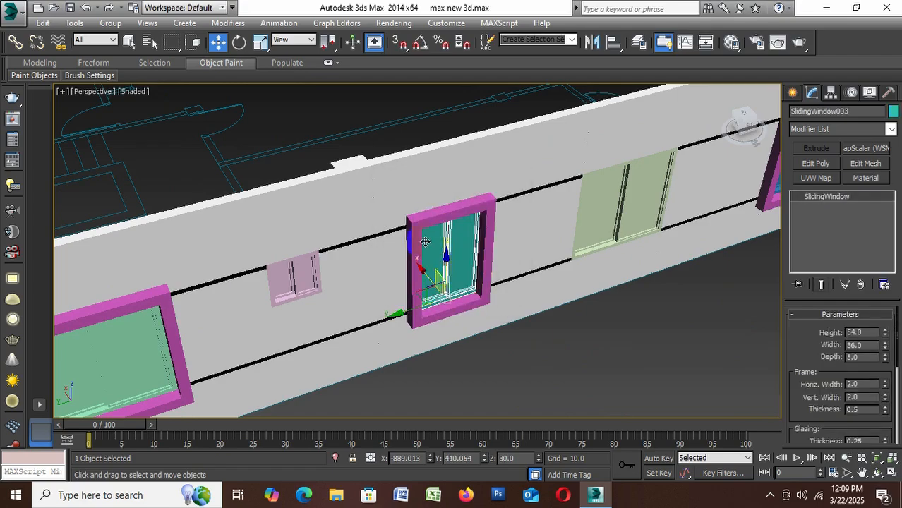
click(439, 278)
drag(438, 262, 301, 300)
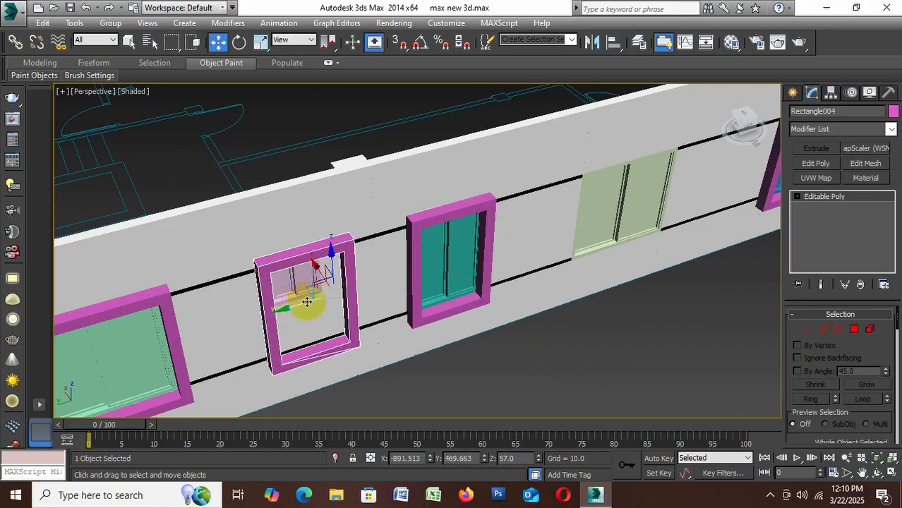
Edit the copied frame's vertices, moving the overhanging side inward along the wall to match the small pink window's width
alt+middle_drag(358, 307, 342, 259)
click(809, 330)
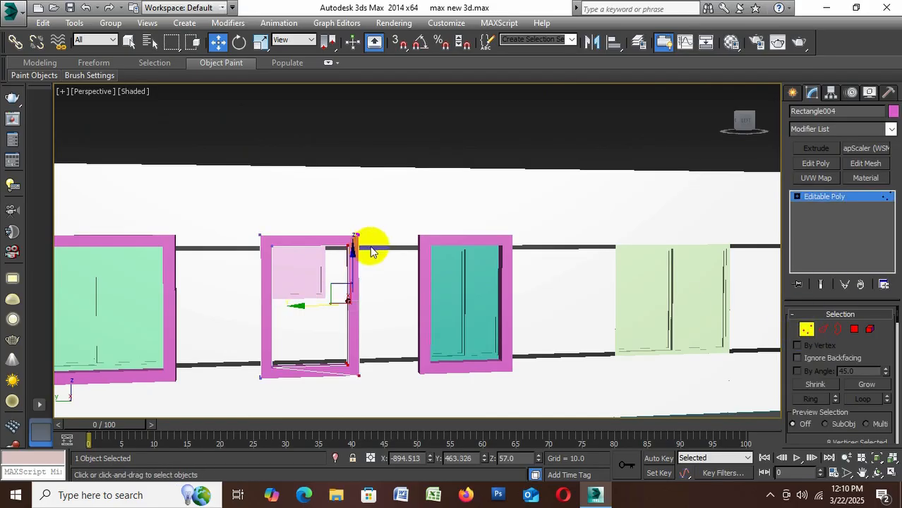
drag(366, 212, 339, 415)
drag(346, 281, 296, 306)
Raise the frame's lower vertices to the bottom of the small pink window, then exit vertex editing and deselect
drag(378, 390, 245, 334)
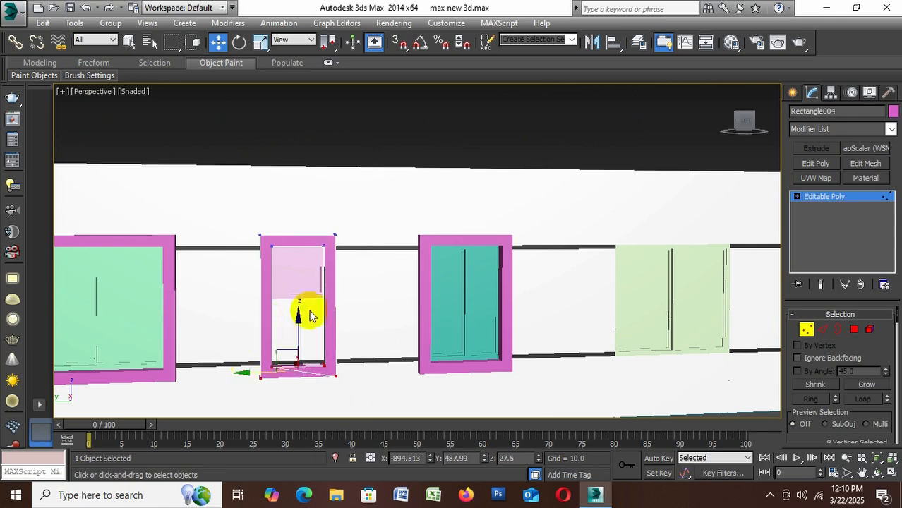
drag(298, 322, 309, 264)
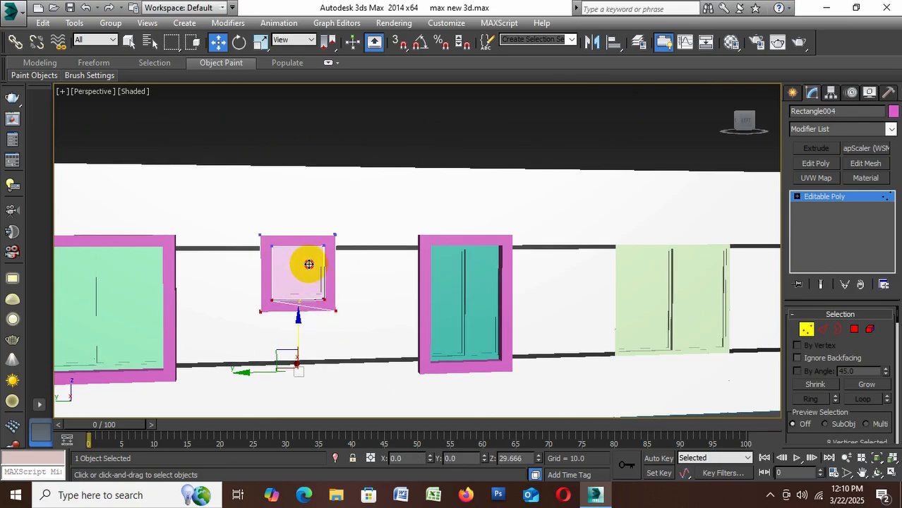
drag(309, 264, 310, 264)
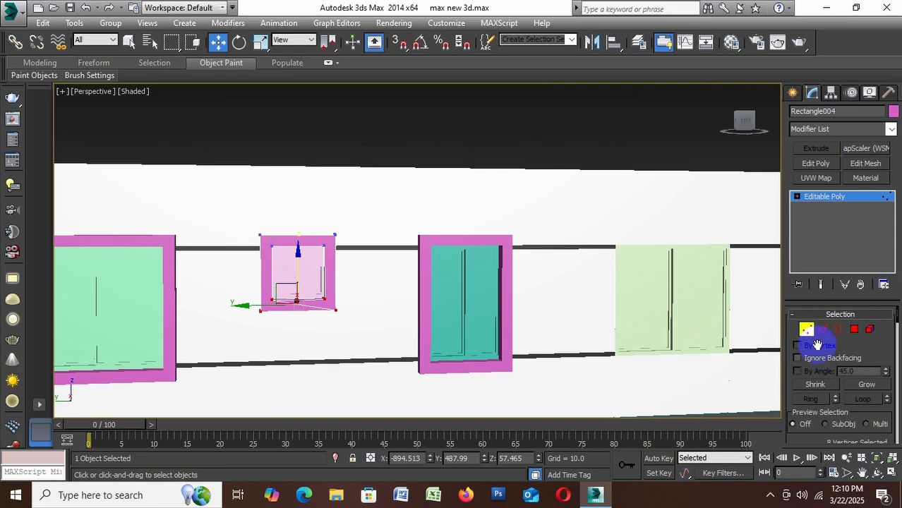
click(811, 332)
click(363, 163)
alt+middle_drag(364, 164, 348, 234)
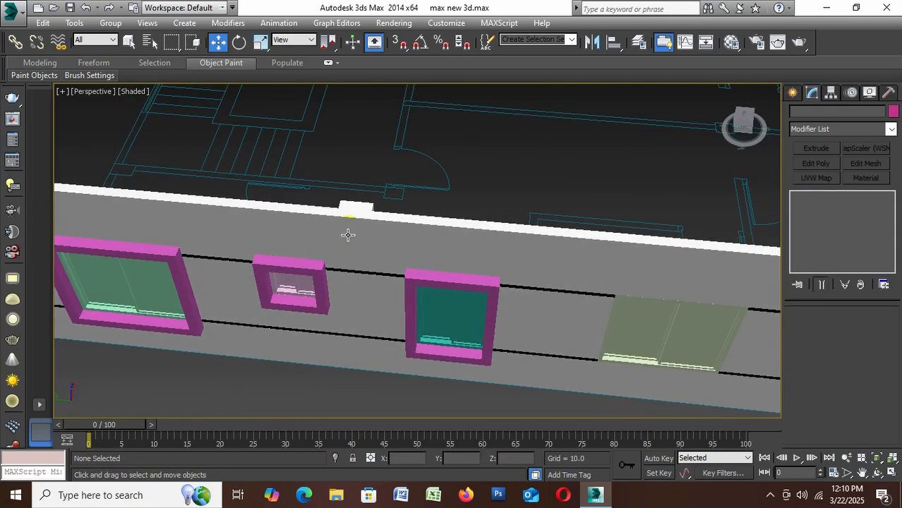
click(320, 262)
shift+drag(316, 265, 427, 304)
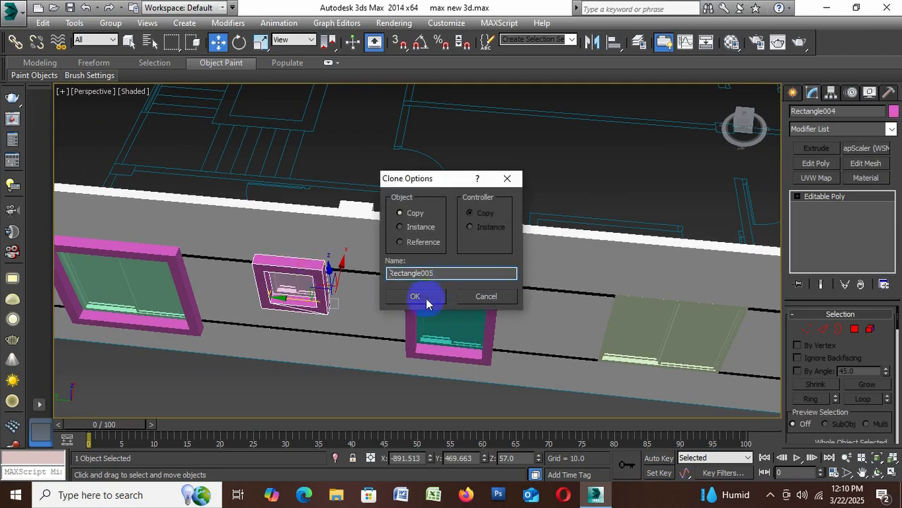
click(424, 295)
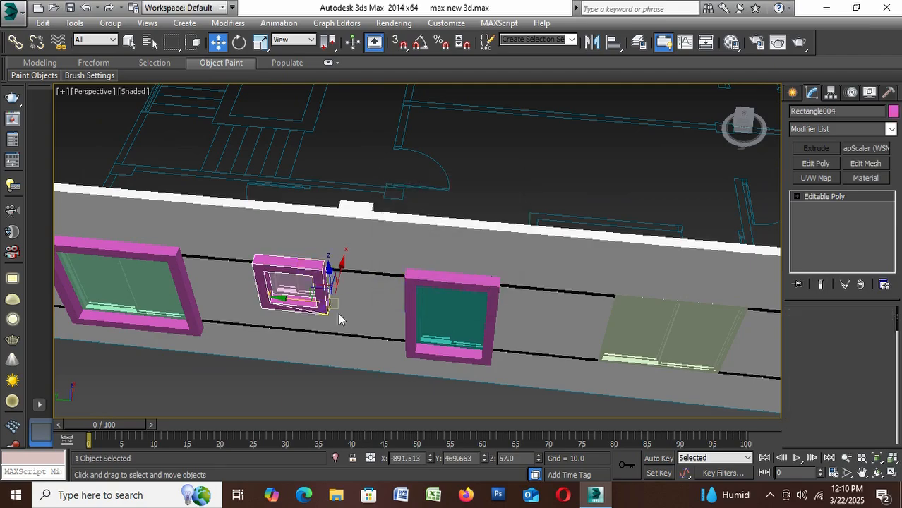
drag(300, 297, 606, 335)
middle_drag(605, 335, 358, 295)
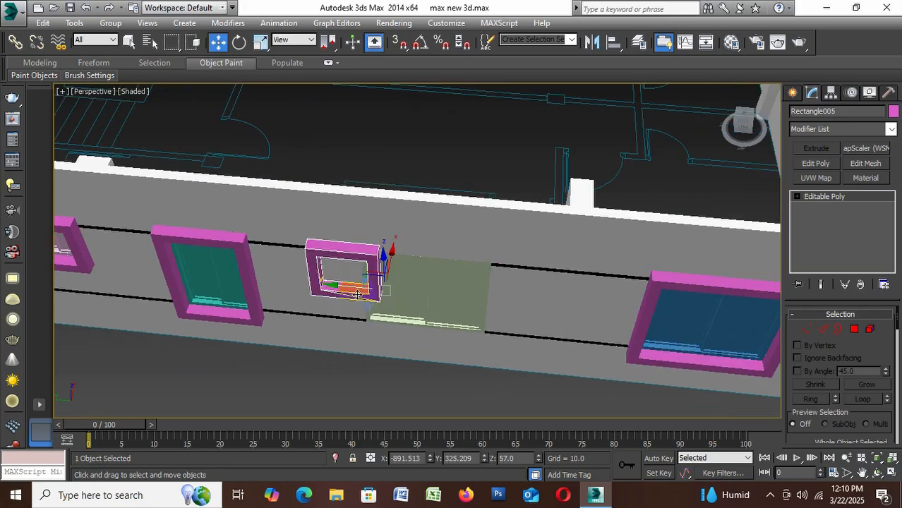
scroll(420, 275, down, 2)
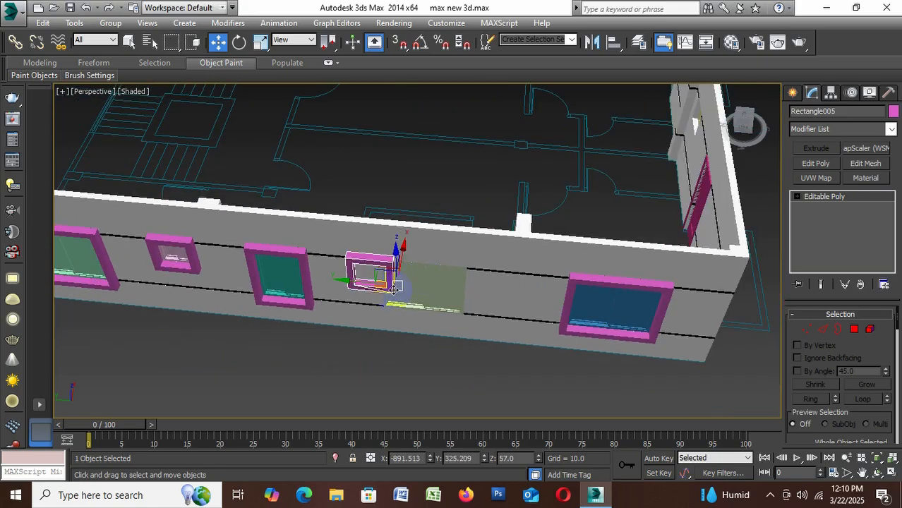
key(Delete)
Clone the blue corner window's frame as a Copy, move it along the wall to surround the pale green window, and deselect it
scroll(562, 295, up, 5)
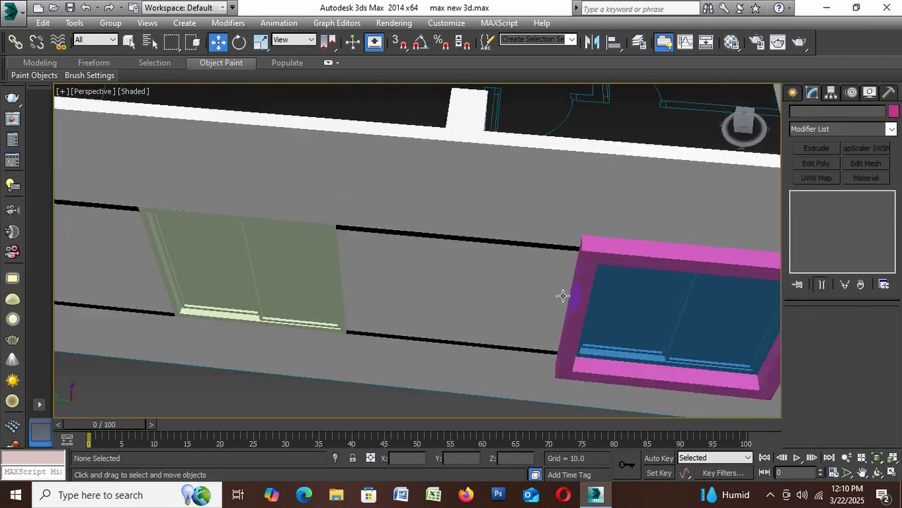
click(597, 254)
key(ctrl+v)
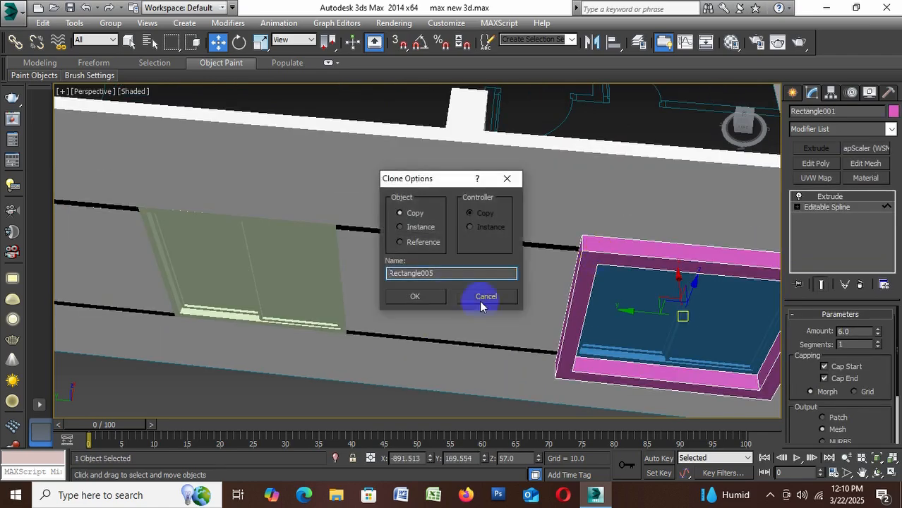
click(409, 298)
drag(623, 316, 184, 308)
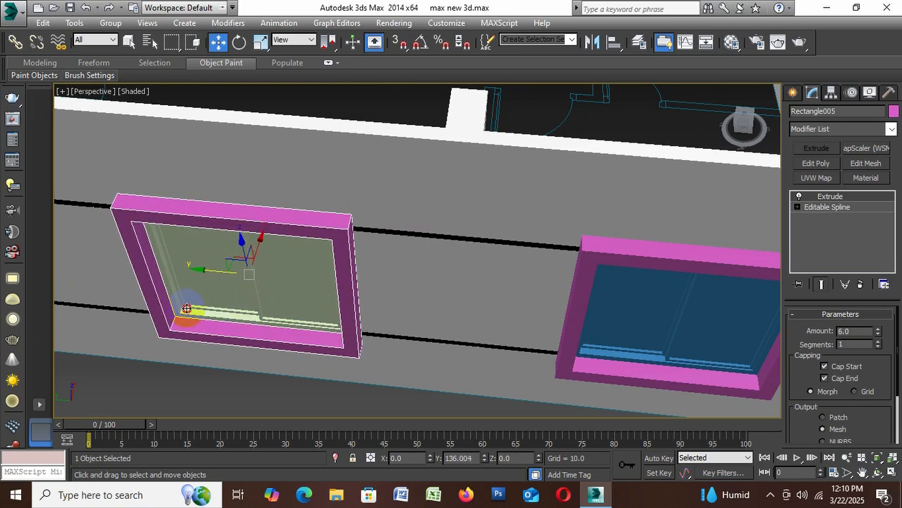
scroll(272, 373, down, 5)
click(417, 260)
Check the framed windows from the building's corner and save the scene
scroll(523, 239, down, 5)
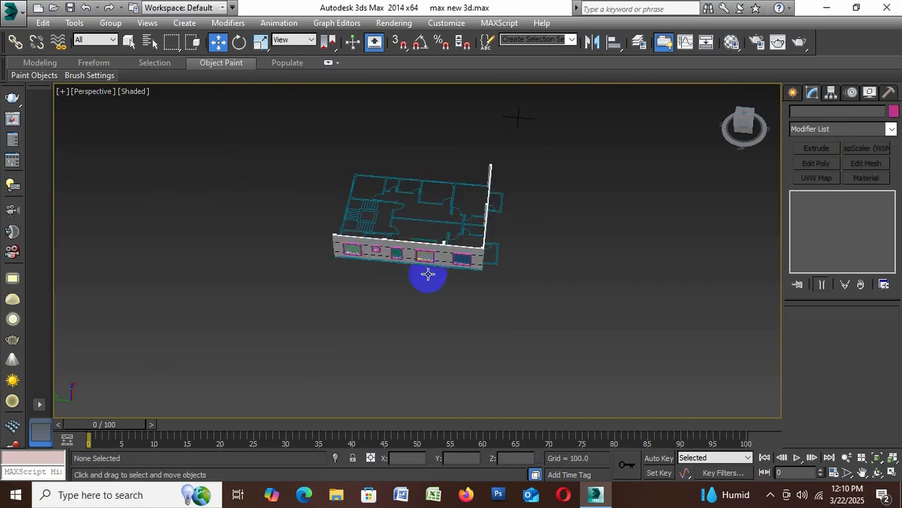
scroll(427, 273, up, 3)
alt+middle_drag(585, 308, 403, 322)
scroll(372, 330, up, 5)
scroll(383, 321, down, 5)
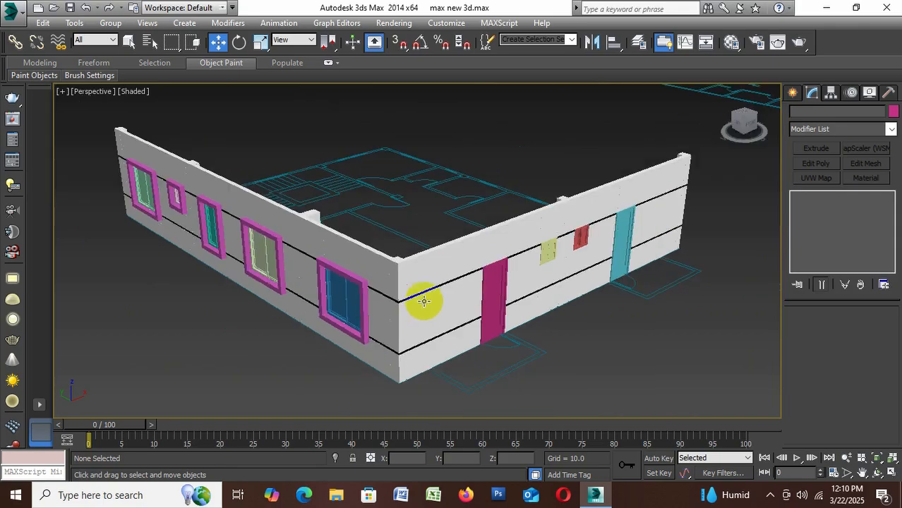
alt+middle_drag(383, 352, 383, 346)
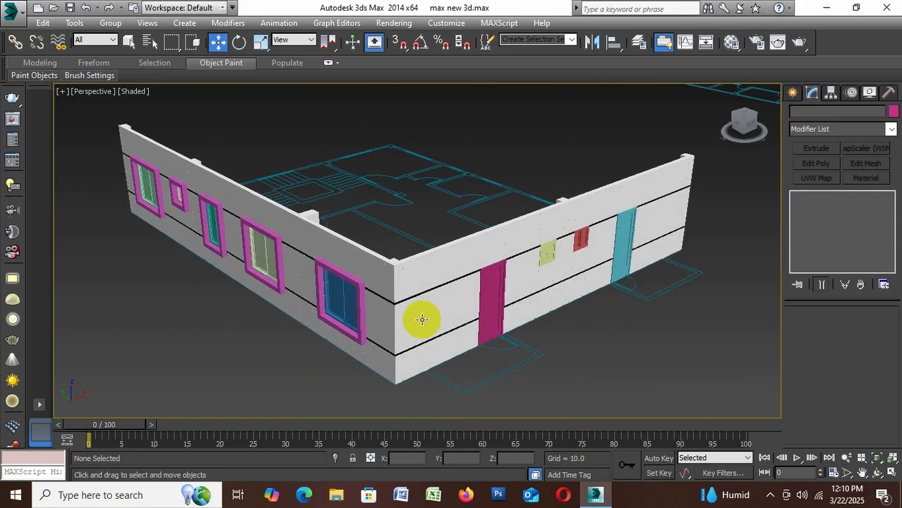
key(ctrl+s)
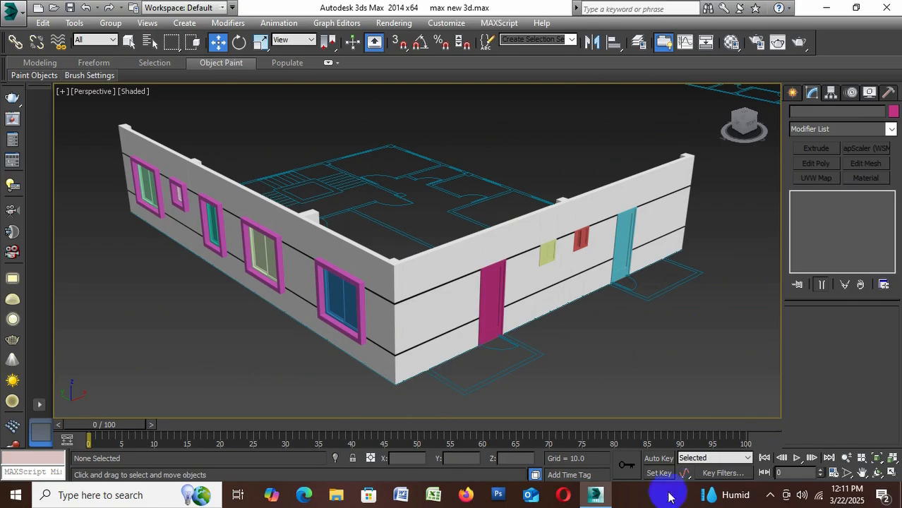
scroll(558, 300, up, 10)
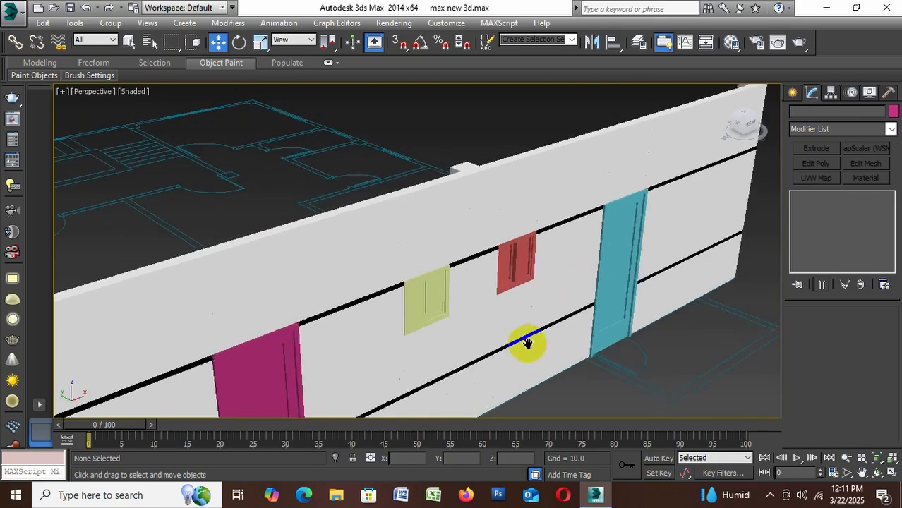
scroll(432, 324, down, 5)
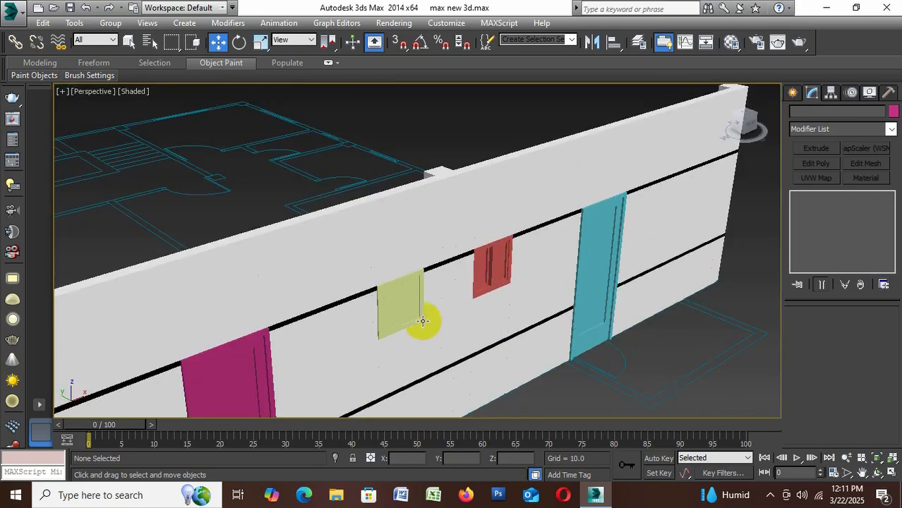
Clone the blue corner window's frame
scroll(423, 271, up, 3)
scroll(426, 284, down, 6)
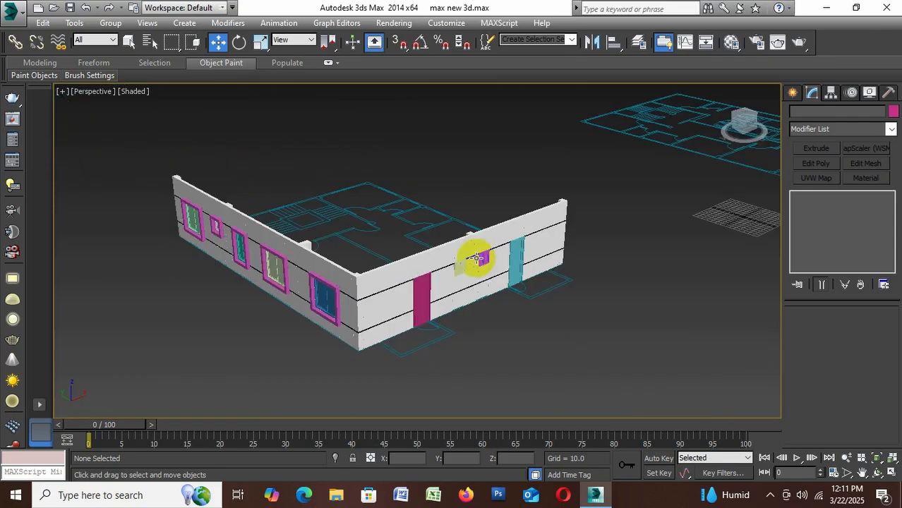
alt+middle_drag(459, 273, 458, 268)
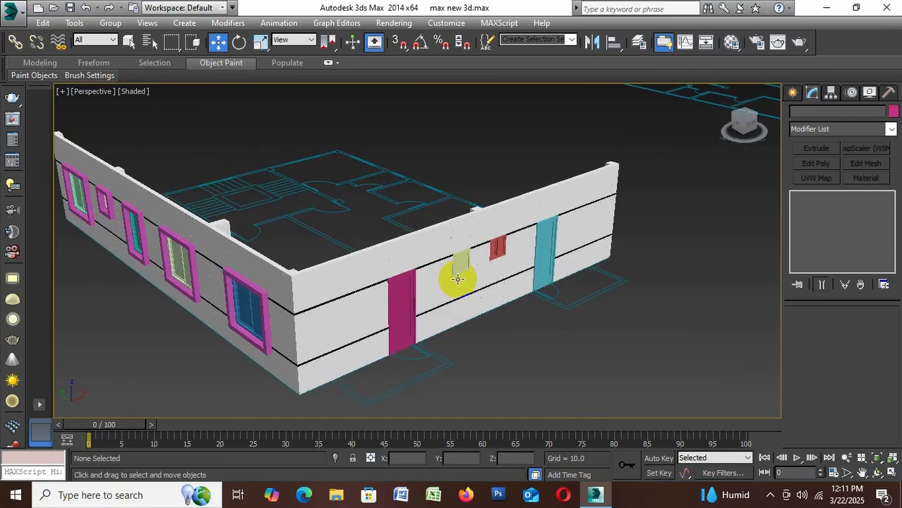
click(262, 294)
shift+drag(263, 294, 264, 294)
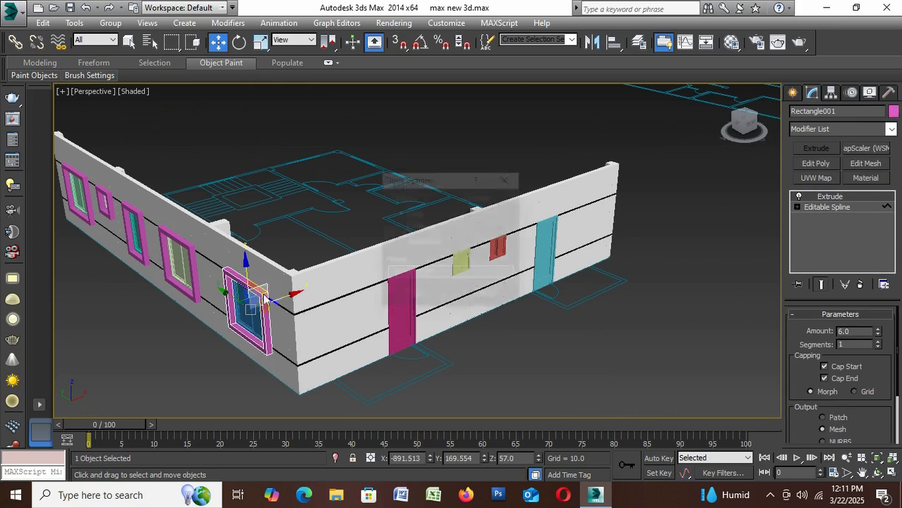
click(414, 297)
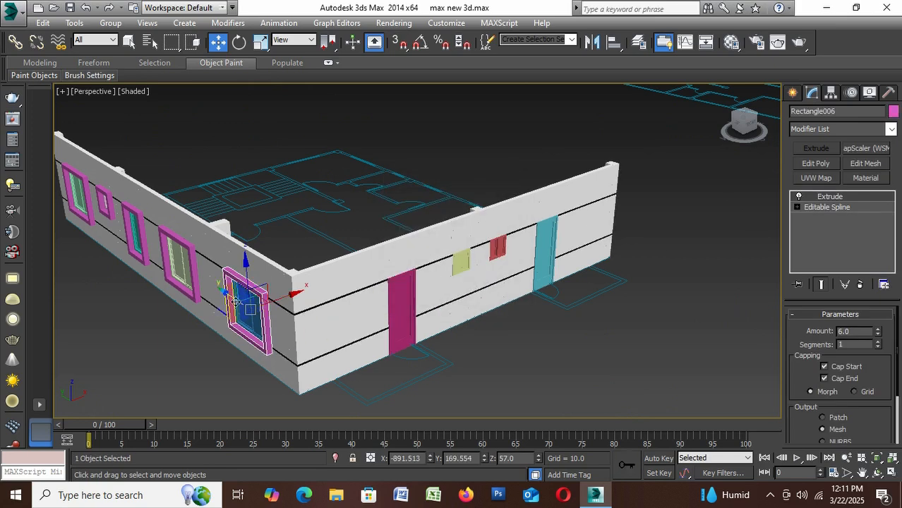
Move the cloned frame out past the building's corner and rotate it 90 degrees about the vertical axis with angle snap
drag(231, 302, 338, 362)
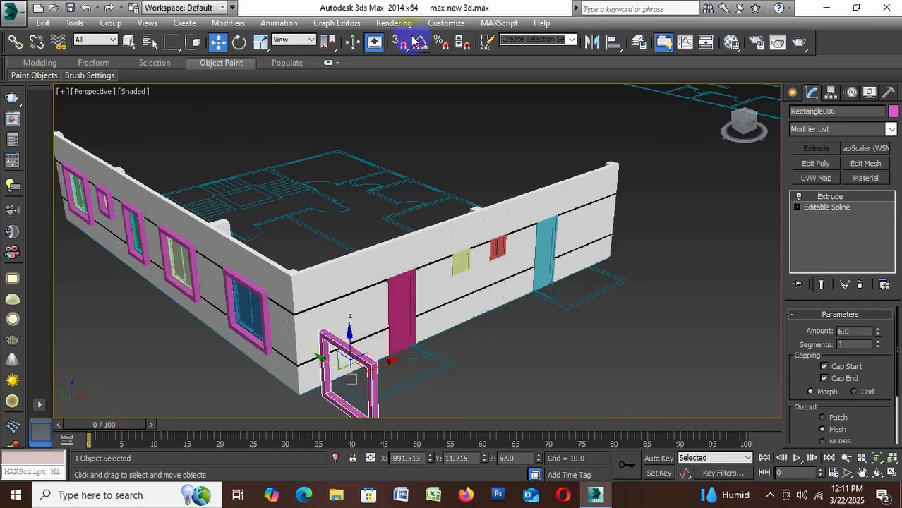
click(238, 45)
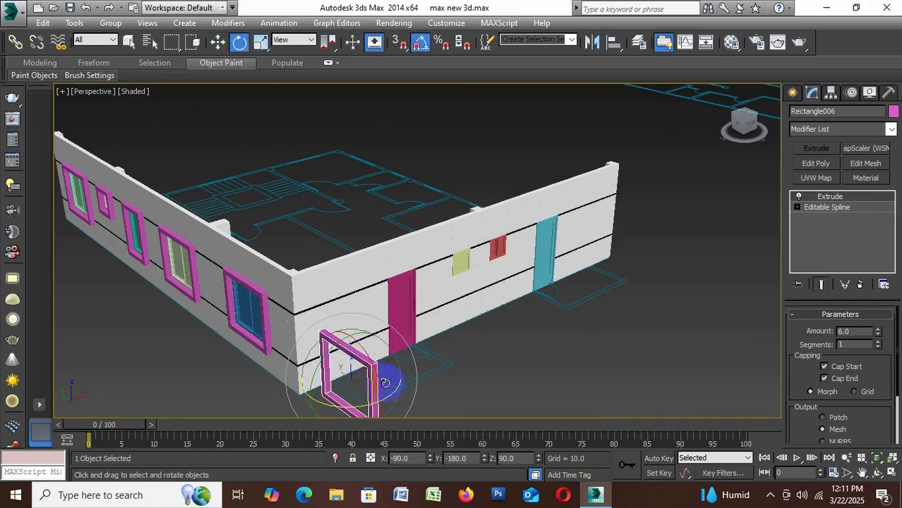
drag(388, 399, 423, 368)
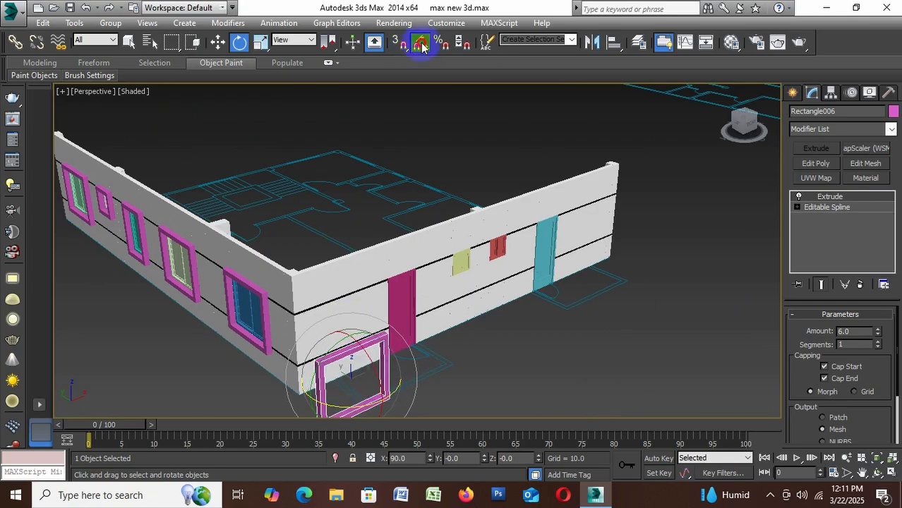
Move the rotated frame along the adjacent wall and back onto it, placing it around the small red window
click(217, 42)
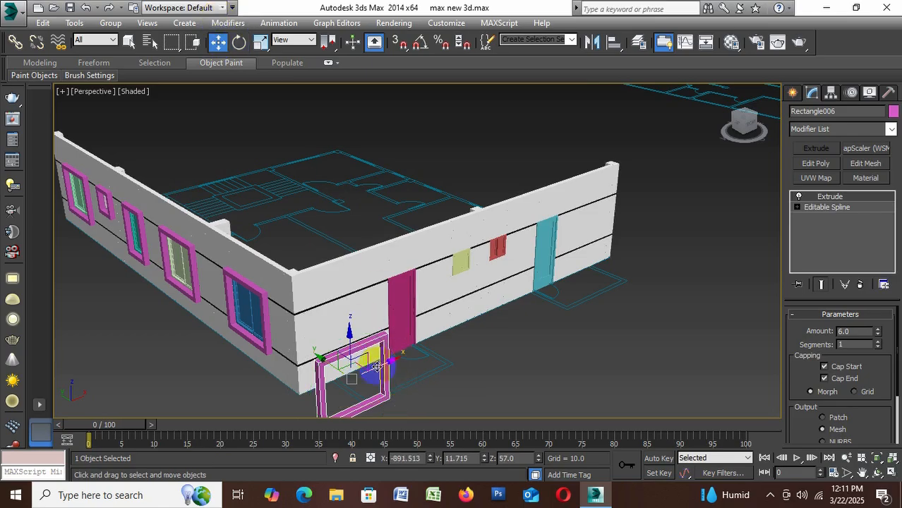
drag(488, 311, 591, 288)
click(377, 343)
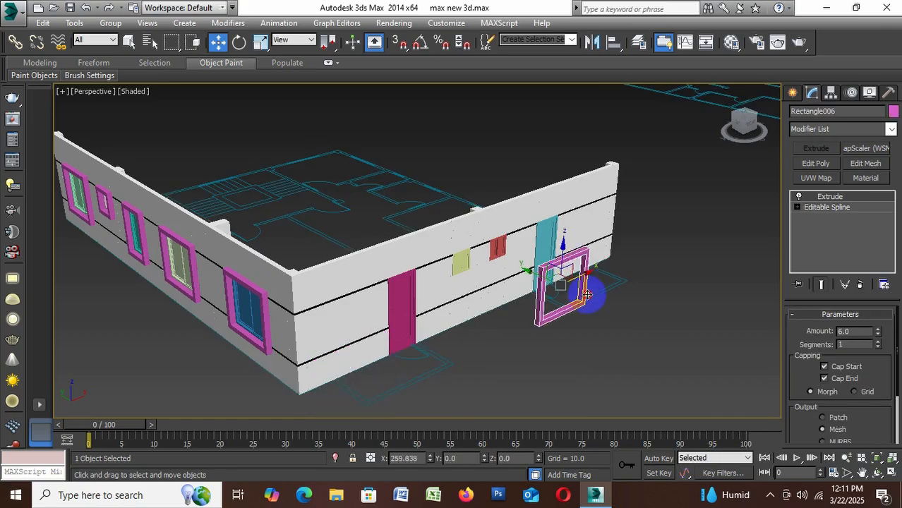
scroll(558, 282, up, 6)
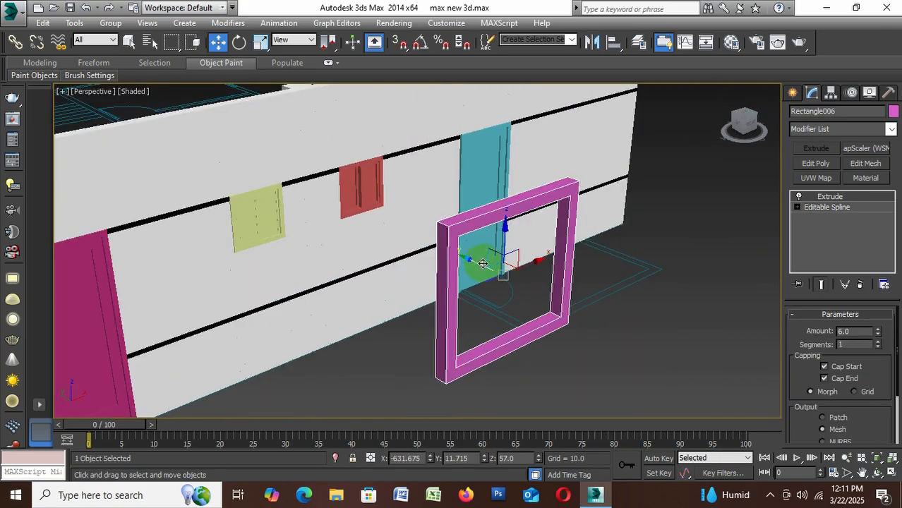
drag(483, 264, 346, 215)
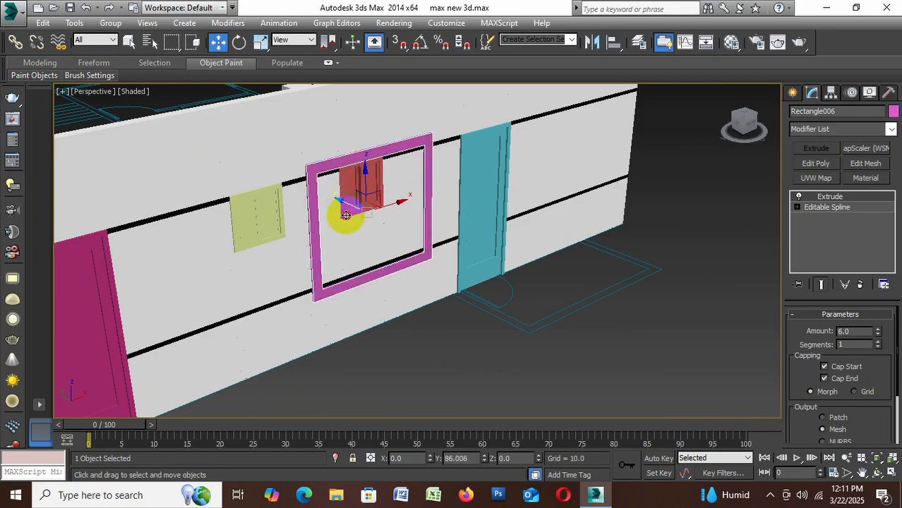
Adjust the frame's depth so it projects from the wall, and shift it along until its inner side meets the red window's edge nearest the blue door
scroll(357, 217, up, 3)
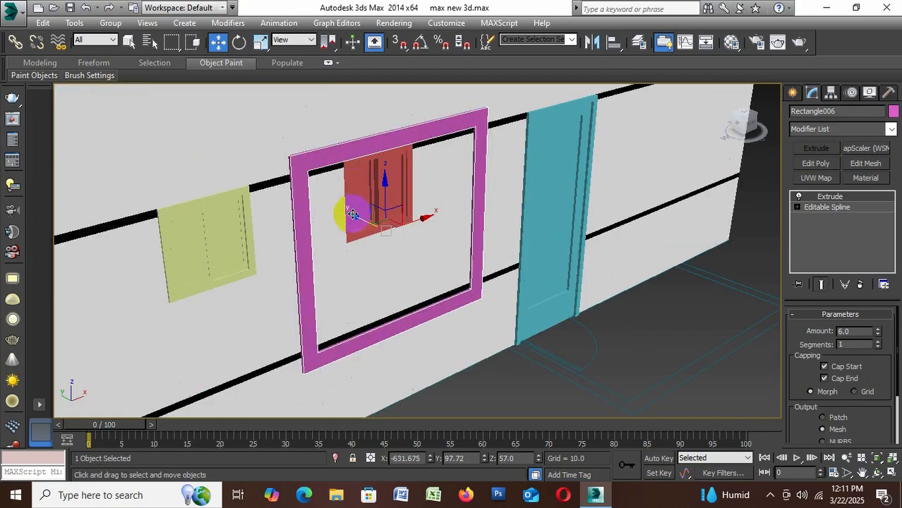
drag(356, 218, 363, 226)
mouse_move(362, 224)
alt+middle_down()
mouse_move(381, 219)
mouse_move(360, 231)
alt+middle_up()
drag(360, 231, 359, 231)
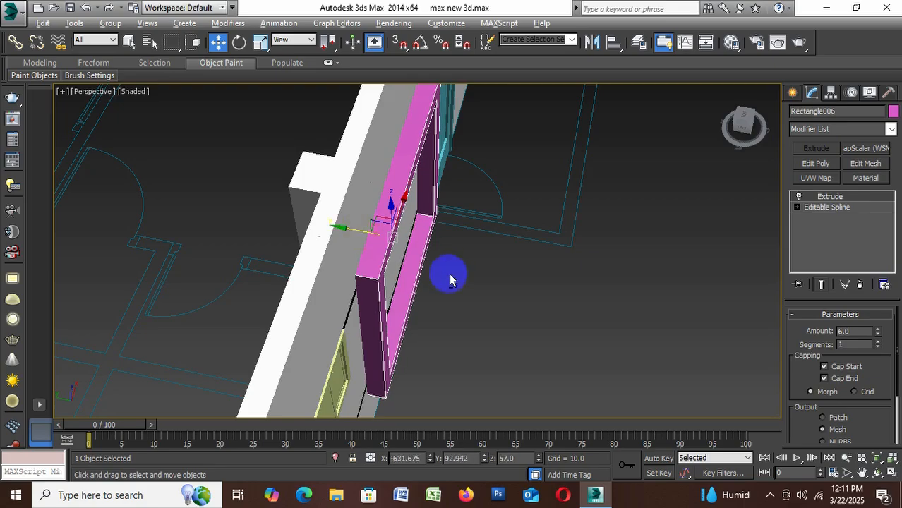
alt+middle_drag(449, 274, 366, 225)
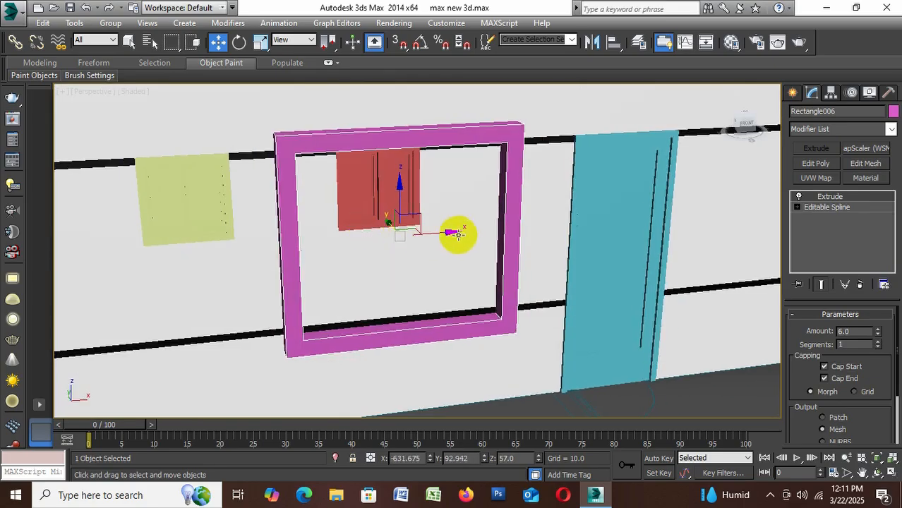
drag(447, 231, 366, 232)
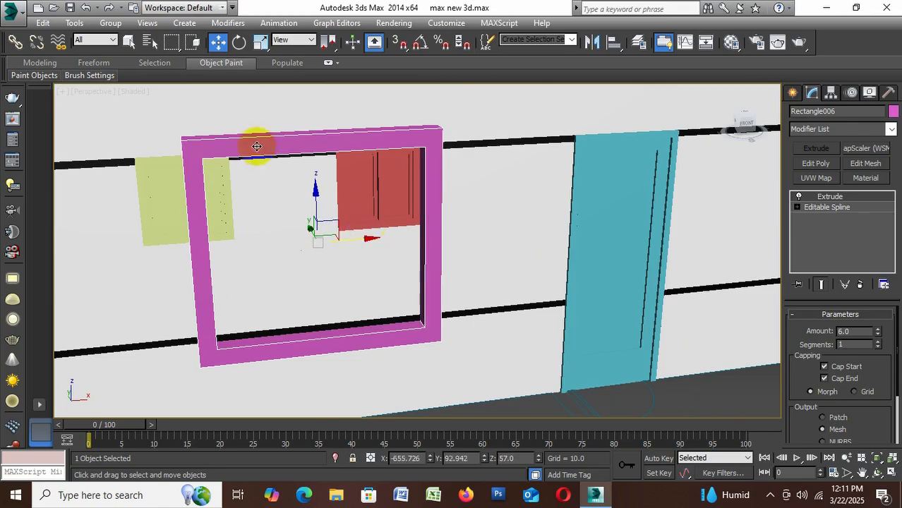
Convert the frame to Editable Poly and move its far side's vertices outward to enclose the yellow window along with the red one
right_click(257, 147)
mouse_move(309, 269)
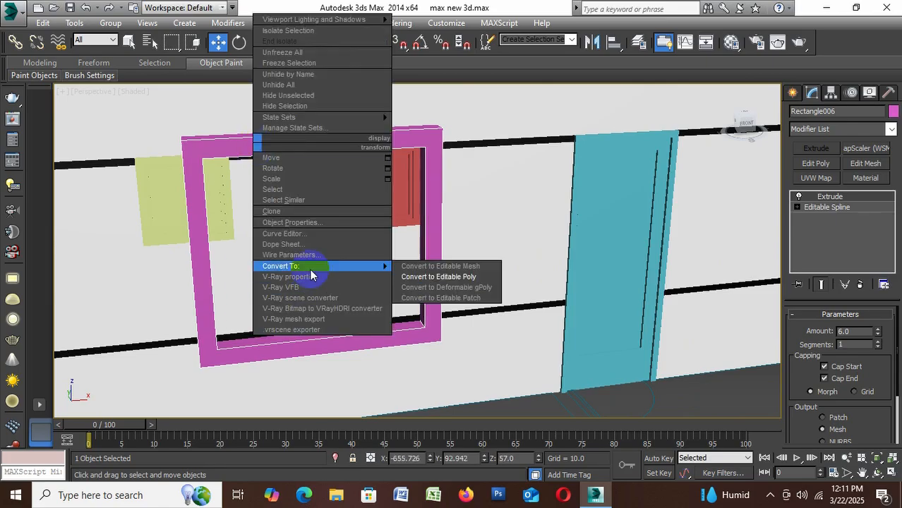
click(459, 276)
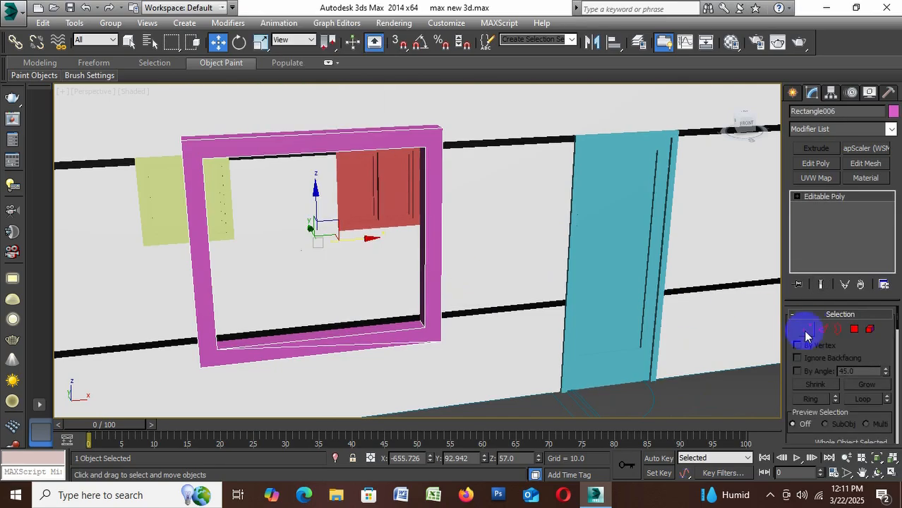
click(806, 330)
drag(234, 114, 166, 387)
drag(250, 250, 185, 254)
drag(519, 372, 86, 312)
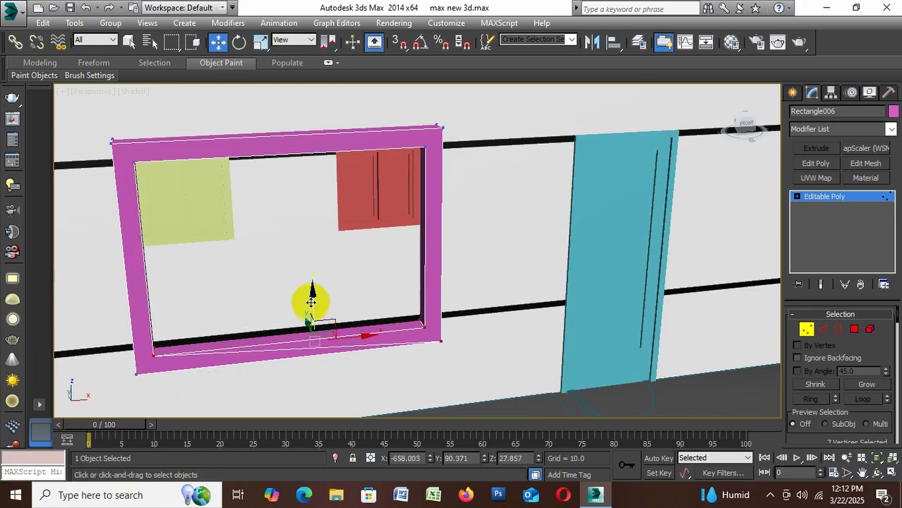
drag(314, 302, 305, 237)
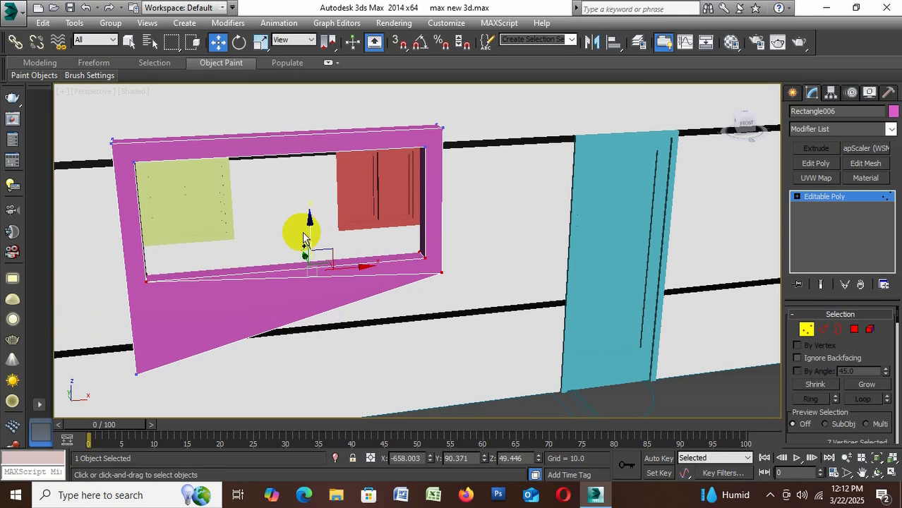
right_click(240, 353)
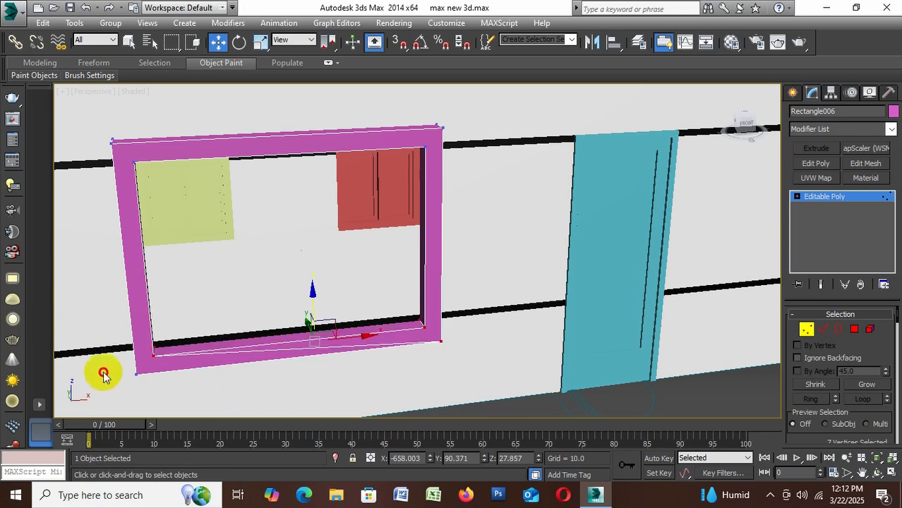
Raise all the frame's lower vertices to the bottoms of the yellow and red windows, then exit vertex editing and deselect
drag(105, 337, 180, 404)
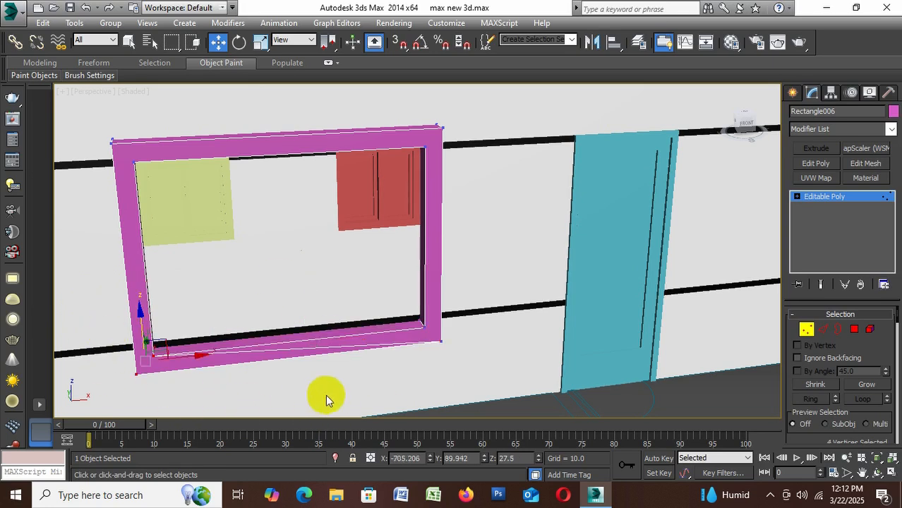
ctrl+drag(473, 363, 390, 292)
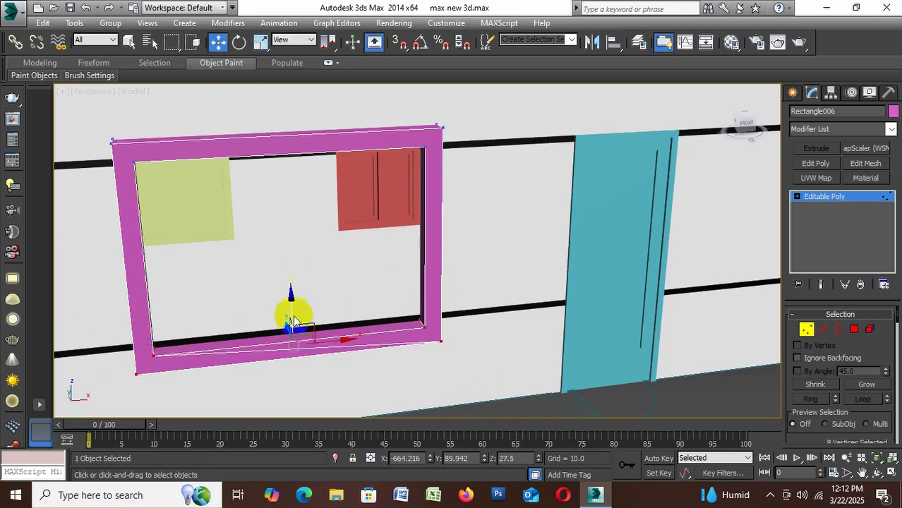
drag(293, 311, 291, 213)
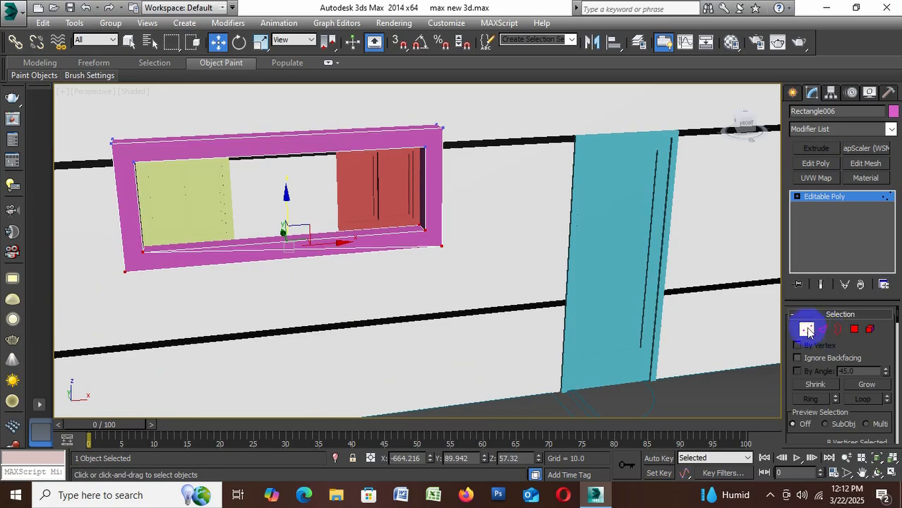
click(807, 329)
scroll(478, 212, down, 10)
click(467, 307)
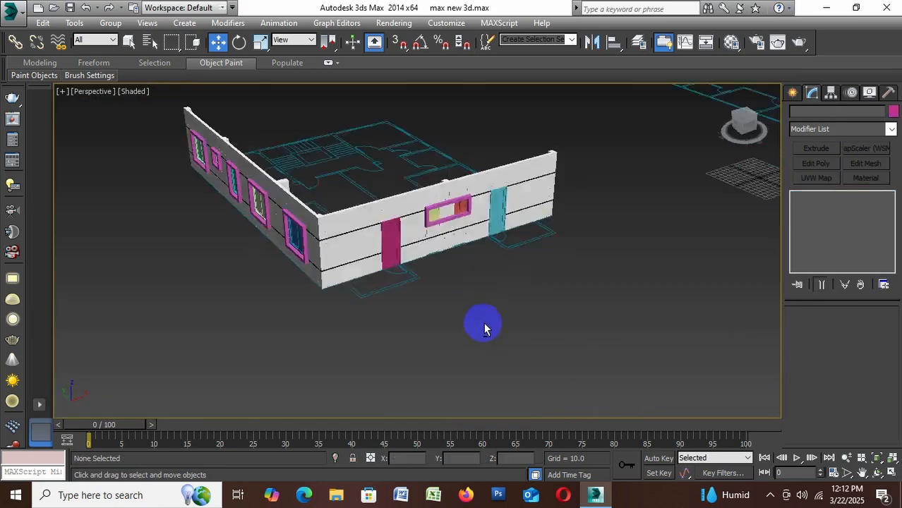
Check the shared frame around the yellow and red windows and save the scene
scroll(484, 326, up, 6)
middle_drag(487, 268, 518, 274)
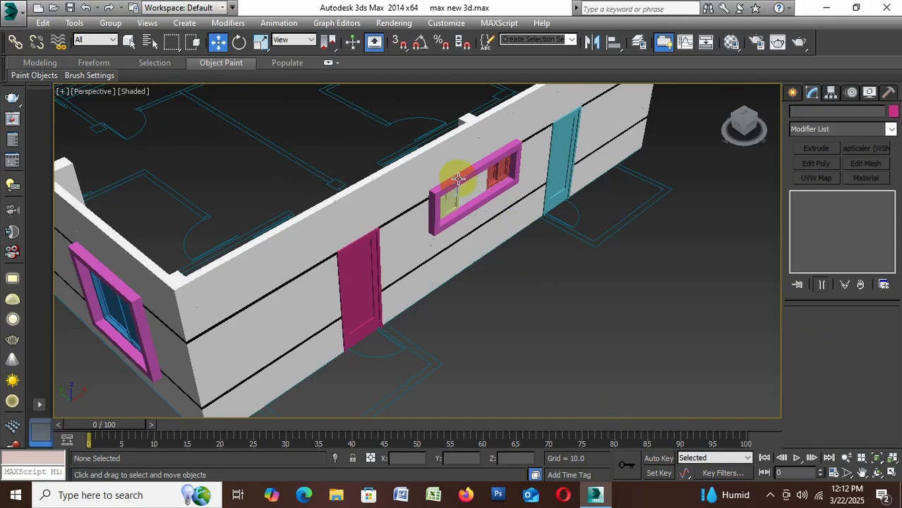
key(ctrl+s)
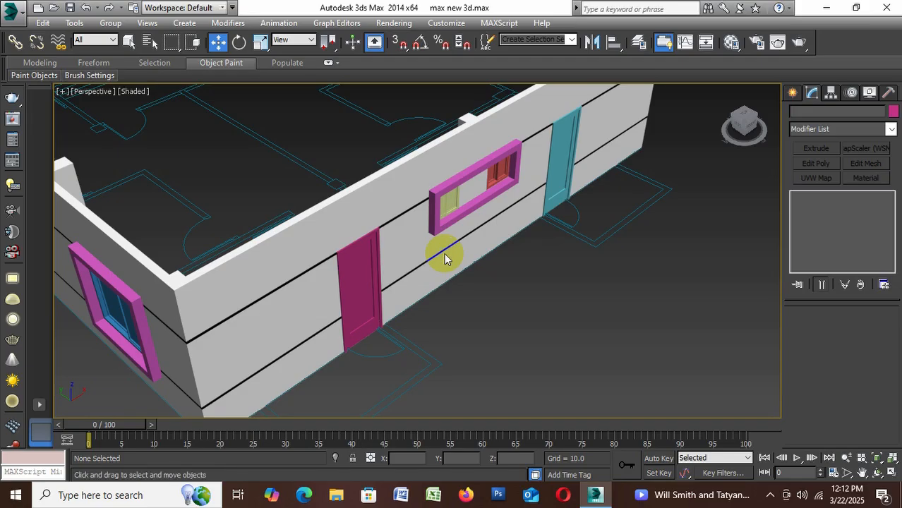
Draw a vertex-snapped box over the plan outline in front of the blue door, 53 by 106 and about 20 high
scroll(518, 171, down, 3)
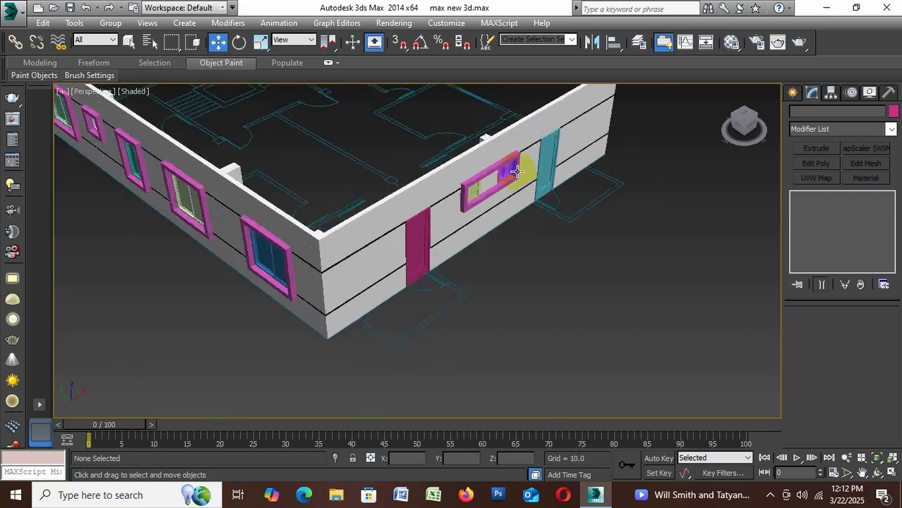
scroll(489, 235, up, 3)
scroll(492, 233, down, 3)
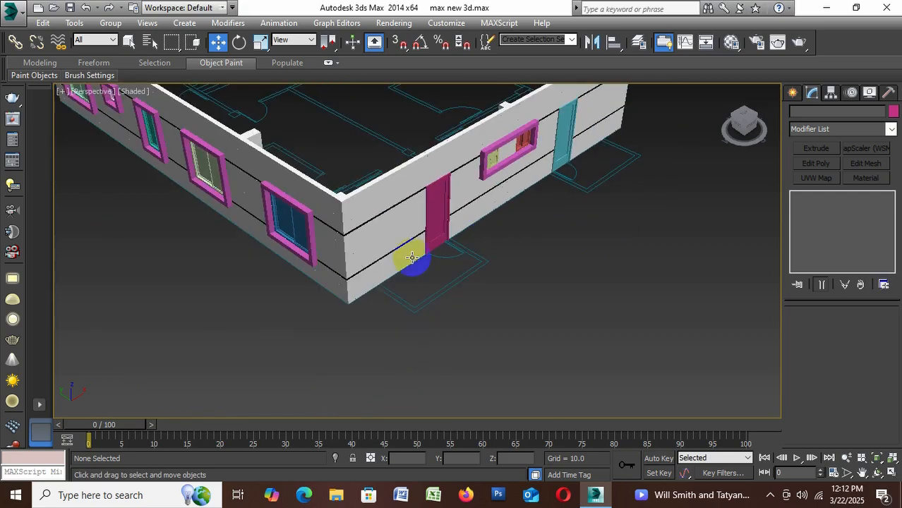
middle_drag(578, 204, 571, 326)
scroll(567, 282, up, 3)
scroll(623, 227, up, 5)
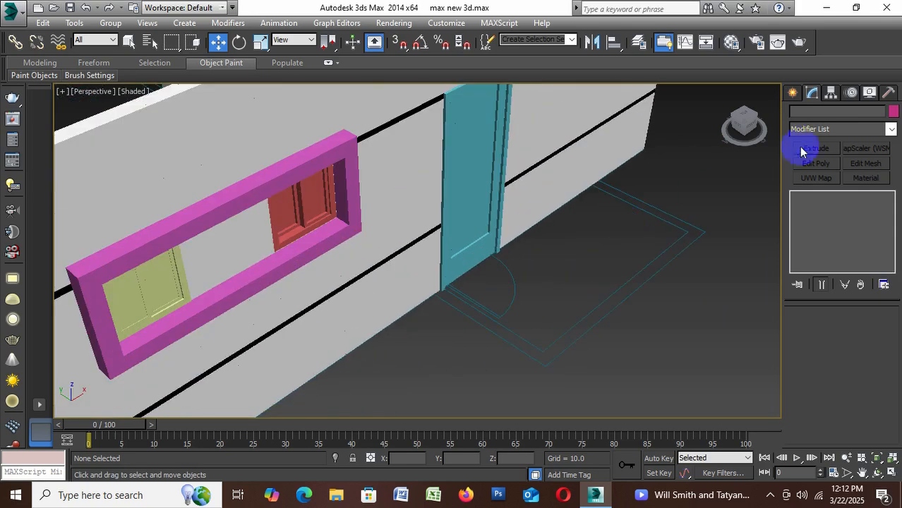
click(794, 93)
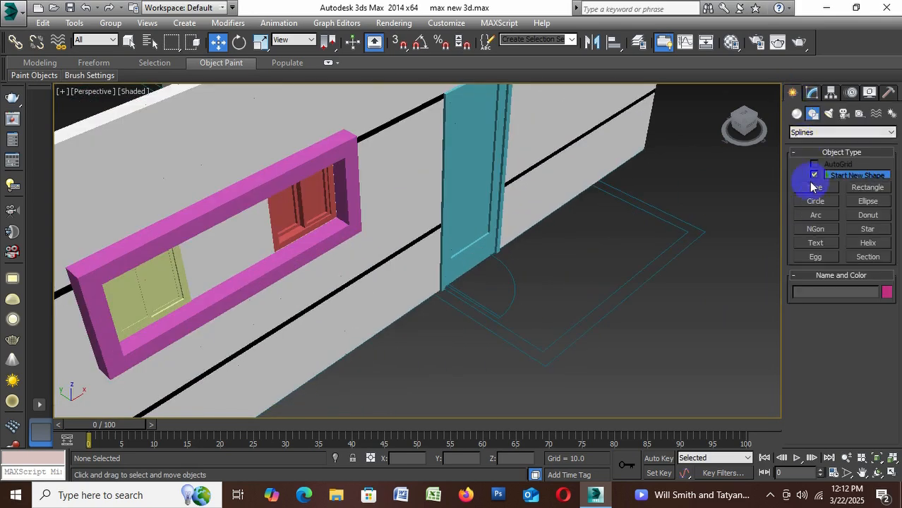
click(823, 133)
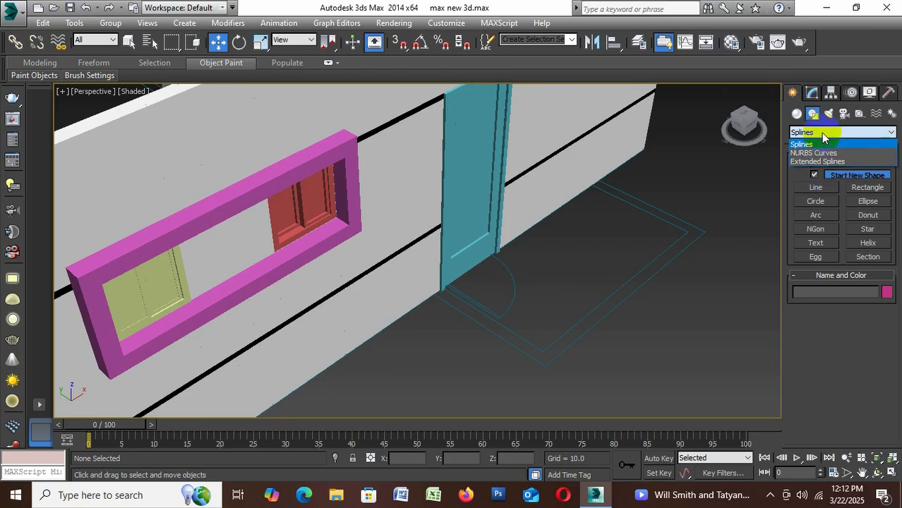
click(797, 111)
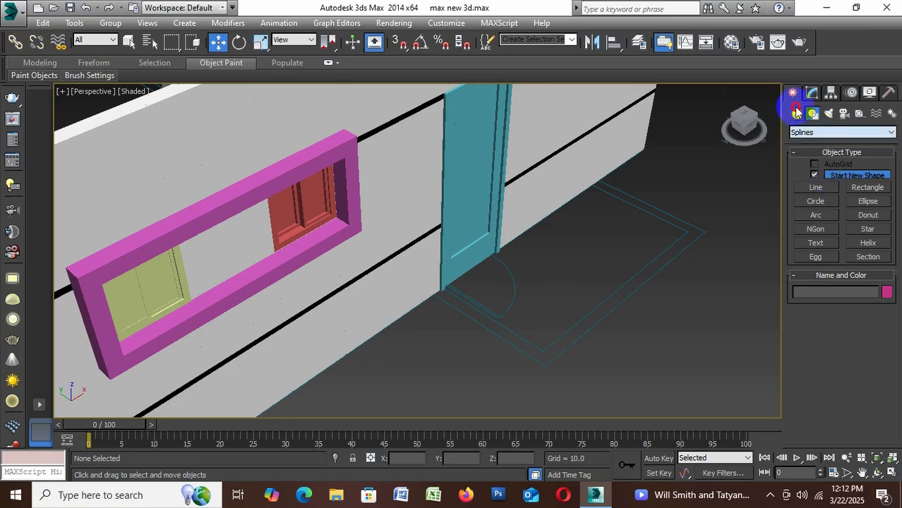
click(797, 114)
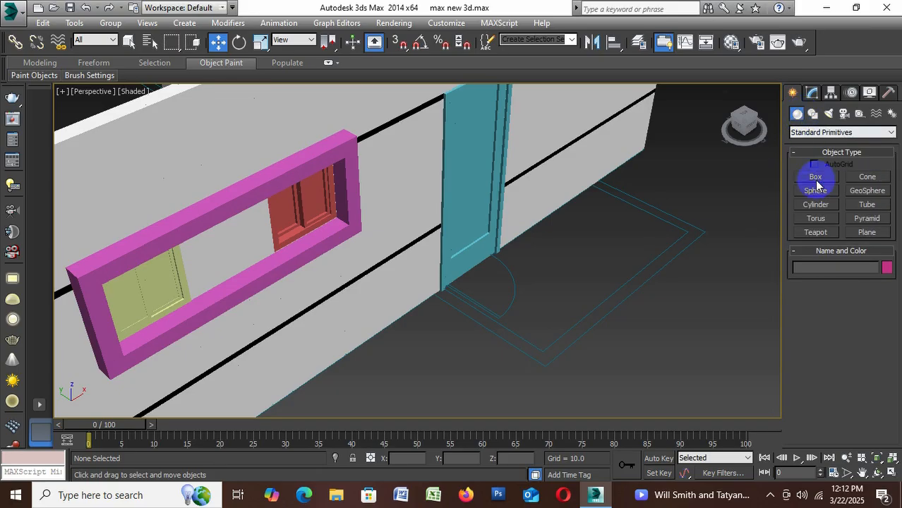
click(816, 179)
click(400, 43)
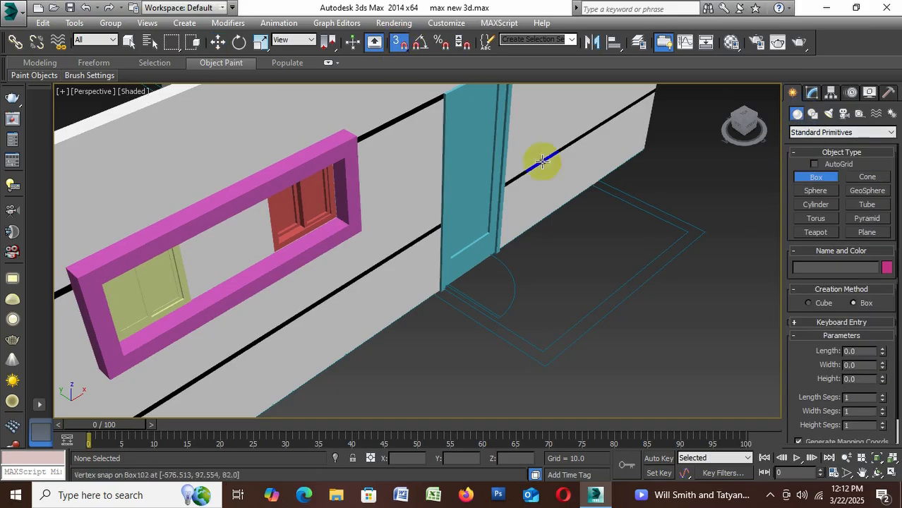
drag(602, 174, 545, 371)
click(550, 321)
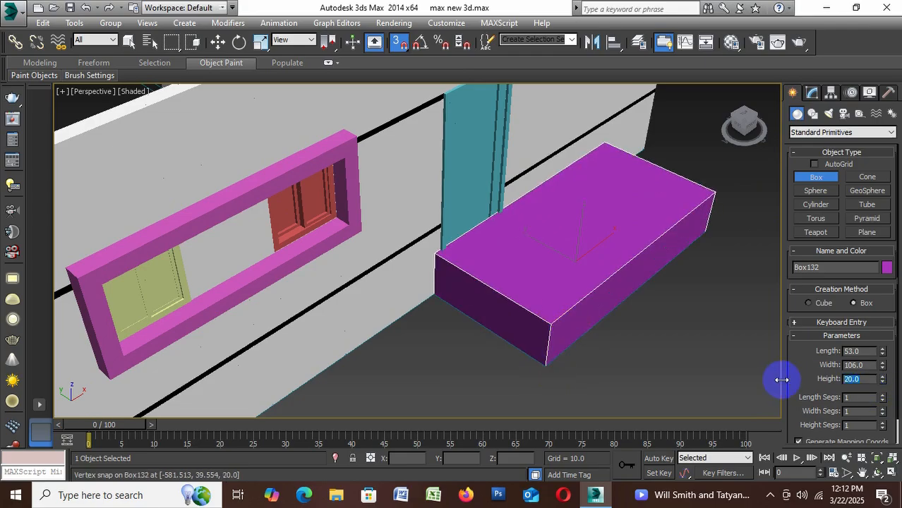
Set the box's height to 6 and raise an independent copy of it to Z 85 above the blue door
key(Return)
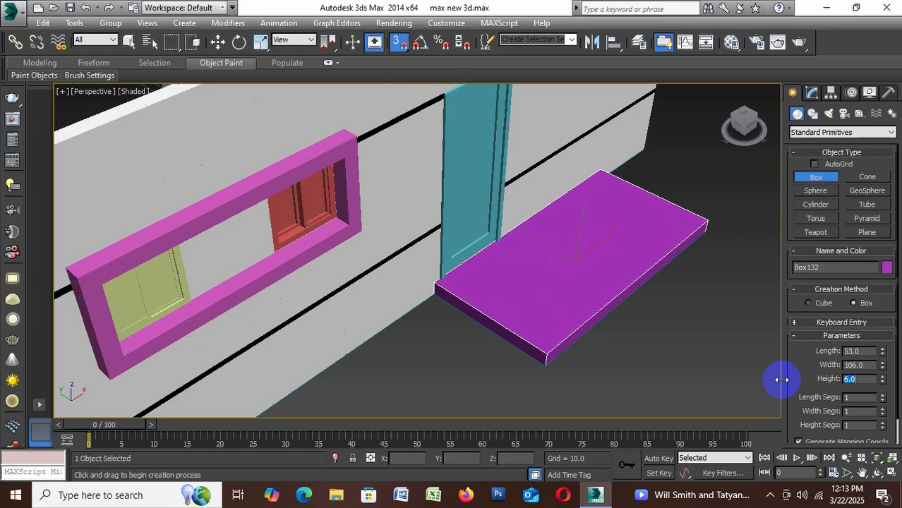
click(402, 44)
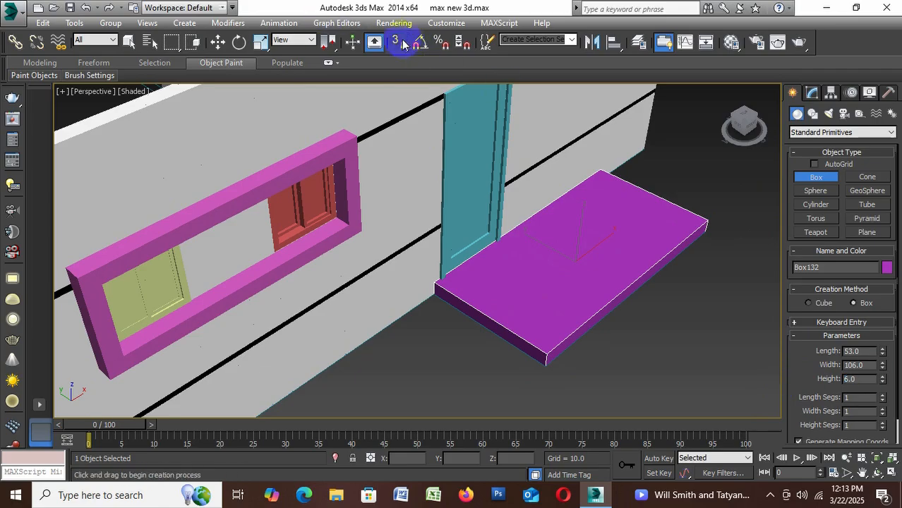
click(219, 44)
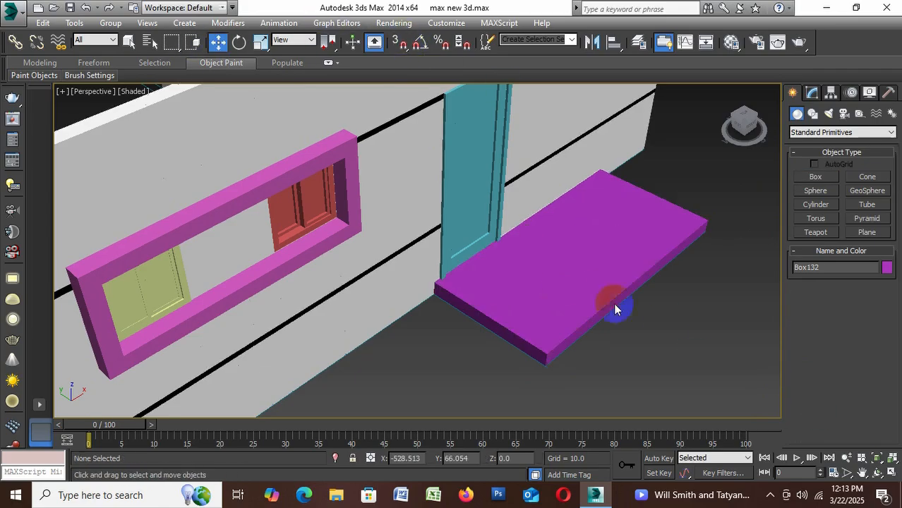
shift+drag(564, 283, 565, 288)
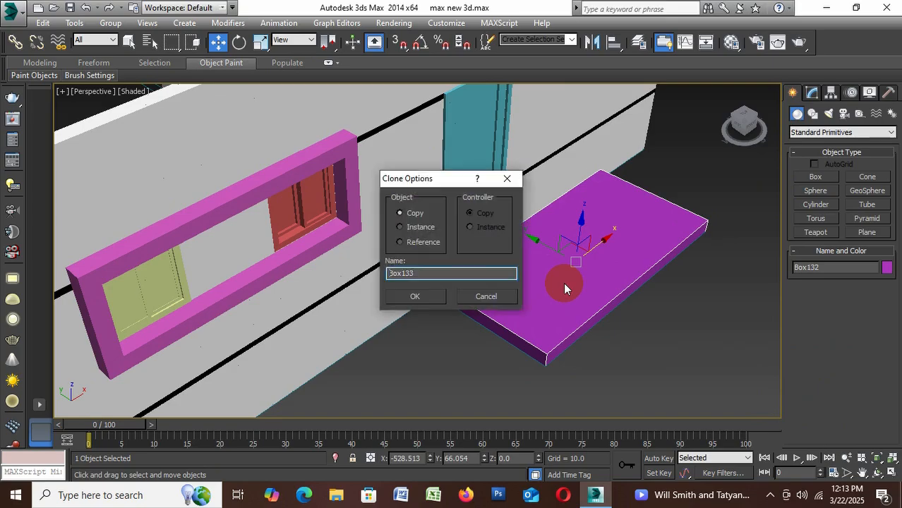
click(415, 296)
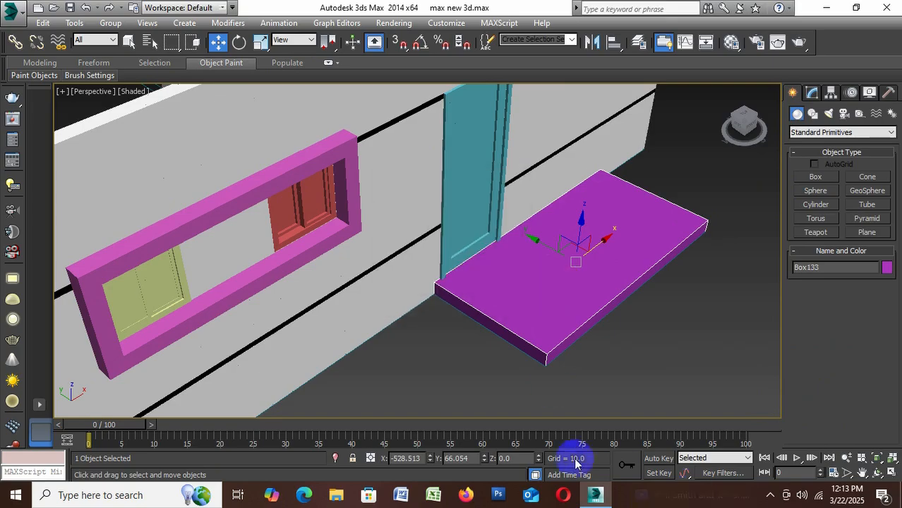
click(514, 459)
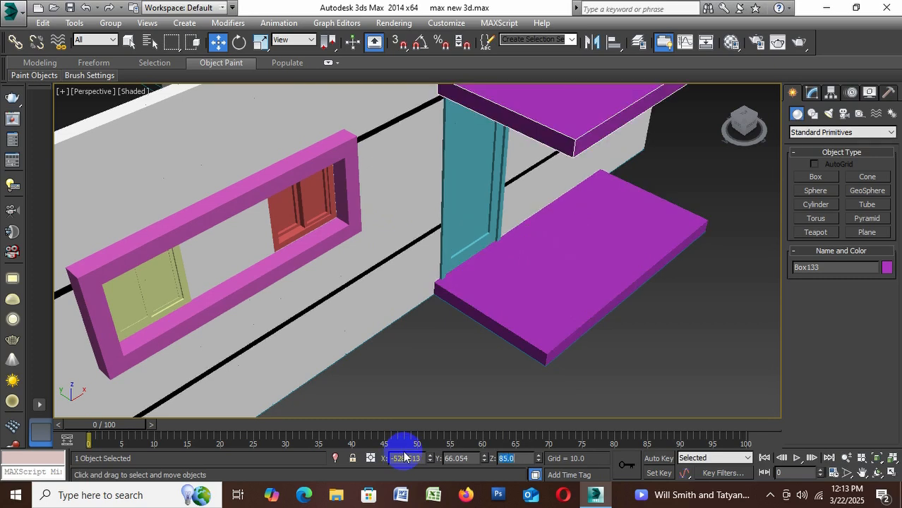
Delete the original slab on the ground in front of the blue door, keeping the raised copy
click(570, 350)
scroll(415, 299, down, 5)
click(414, 298)
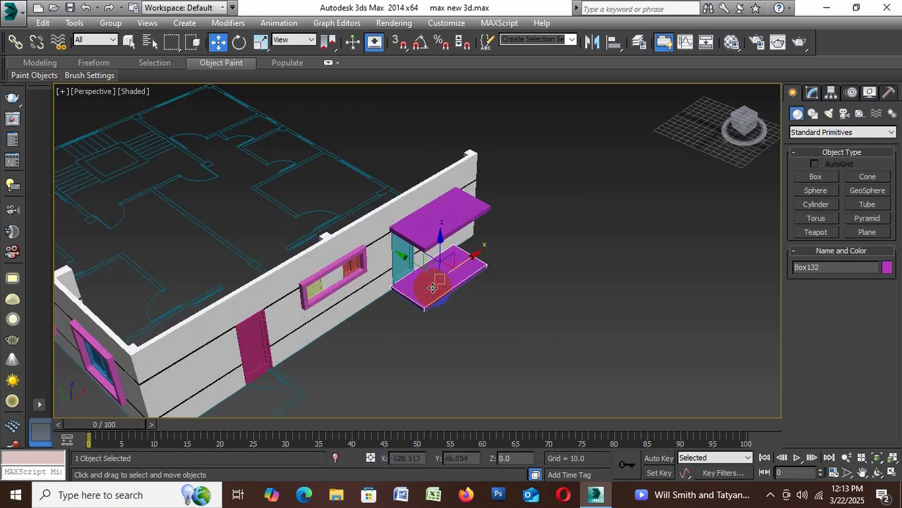
key(Delete)
scroll(434, 224, up, 3)
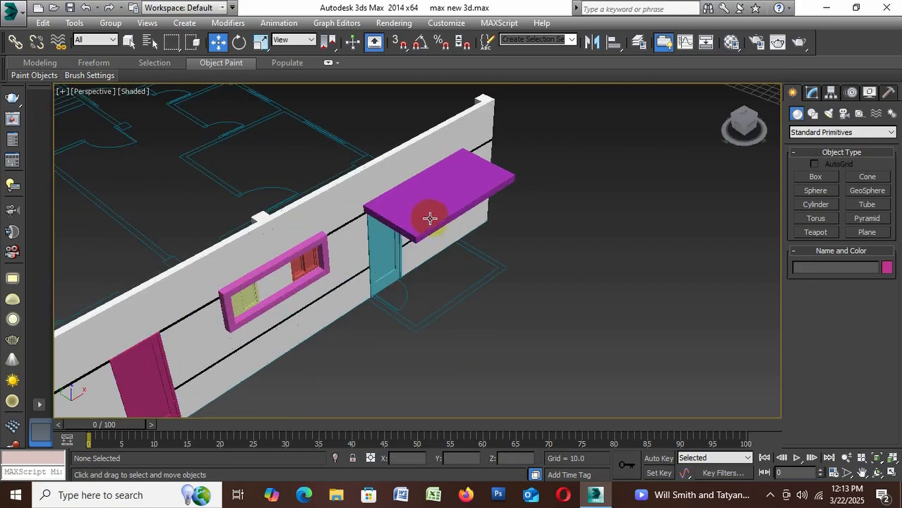
Change the object colour of the canopy slab above the blue door to white and deselect it
click(430, 219)
click(887, 267)
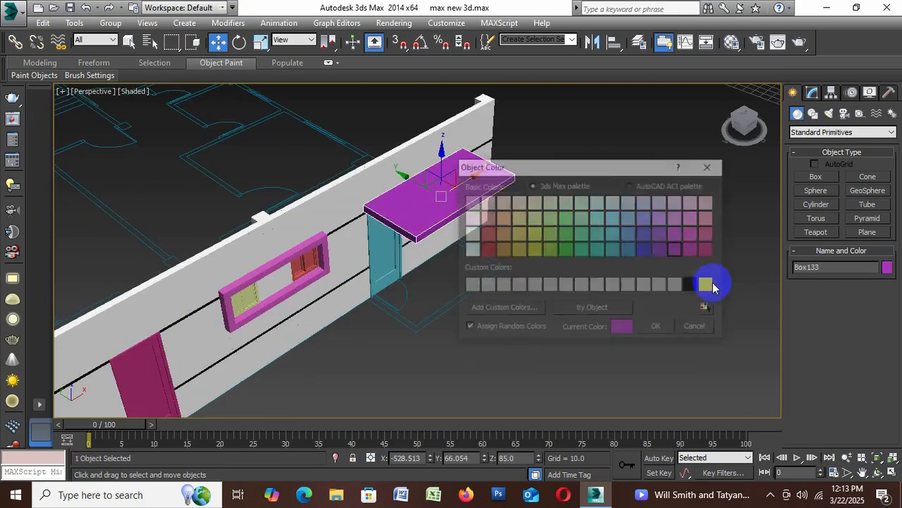
click(708, 285)
click(661, 328)
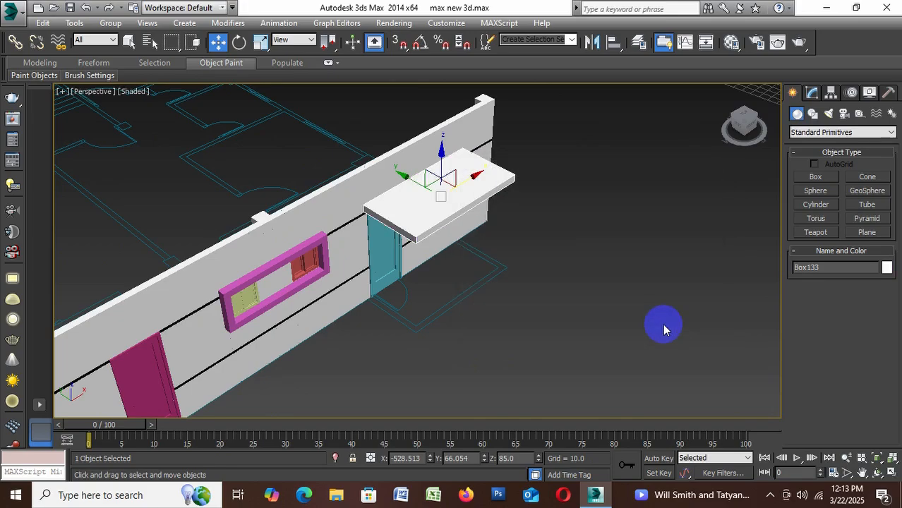
click(619, 268)
scroll(618, 270, down, 5)
scroll(558, 291, up, 3)
scroll(555, 267, up, 4)
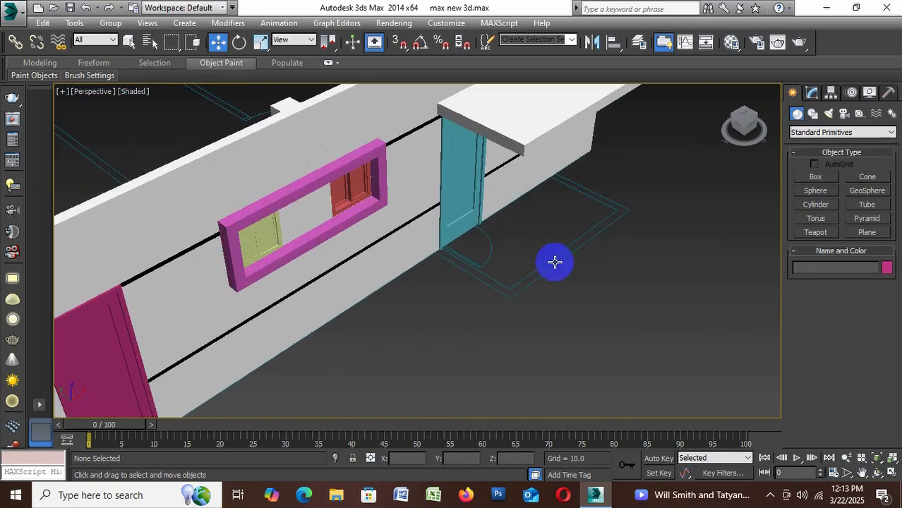
scroll(484, 254, down, 6)
scroll(374, 339, up, 4)
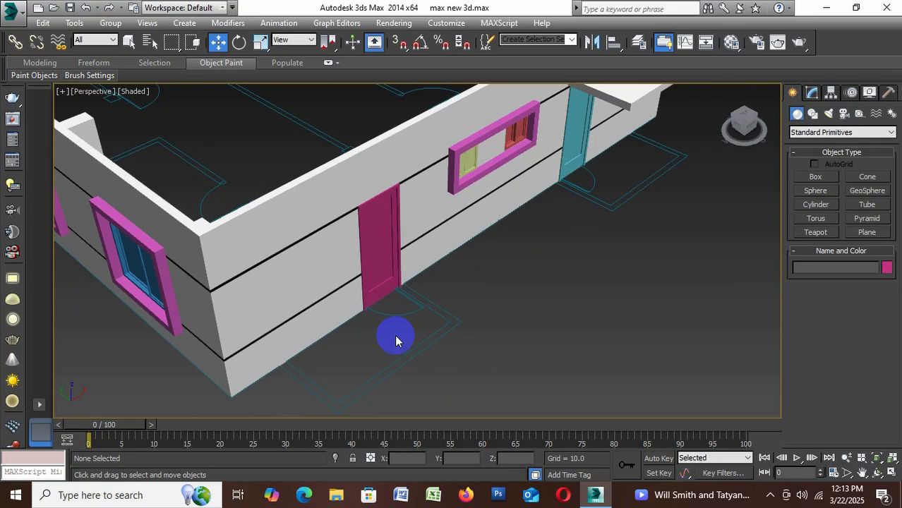
click(630, 97)
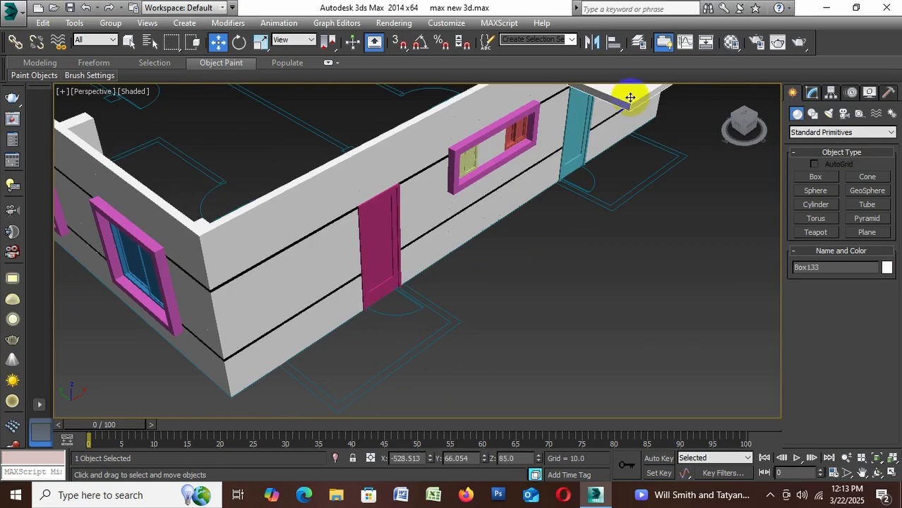
shift+drag(631, 97, 618, 152)
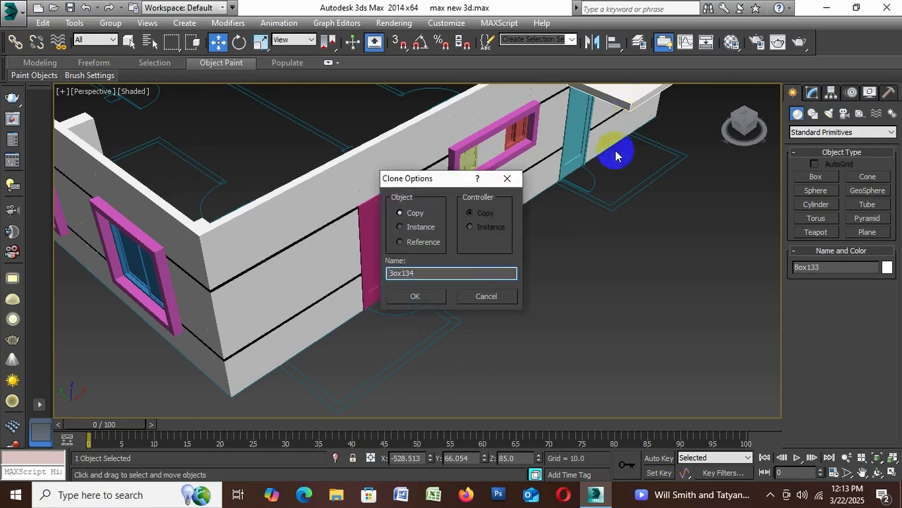
click(486, 296)
click(540, 353)
Draw a vertex-snapped box over the plan outline in front of the magenta door, 53 by 106, and set its height to 6
middle_drag(541, 353, 586, 318)
click(820, 178)
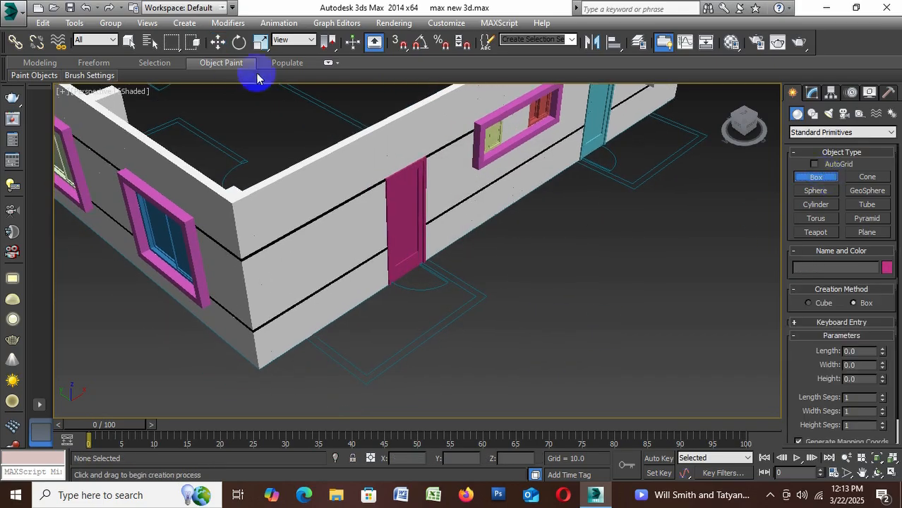
click(399, 41)
scroll(423, 296, up, 3)
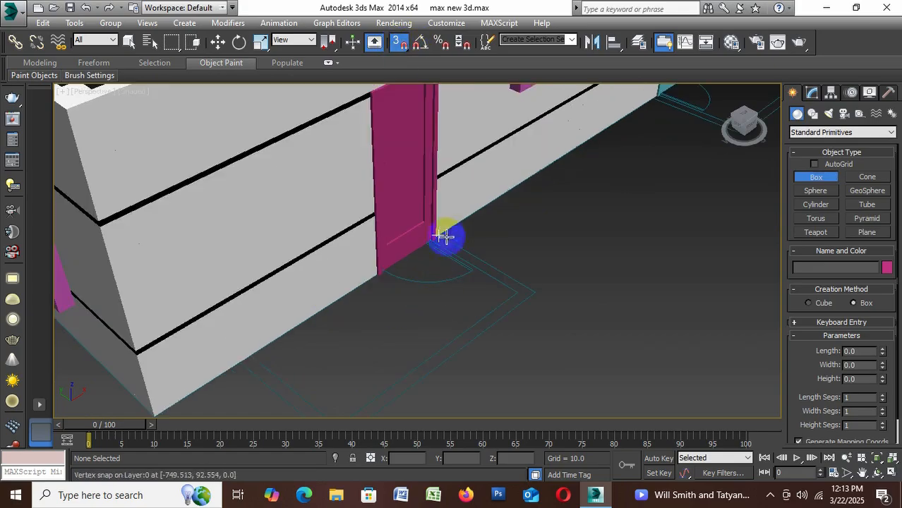
scroll(445, 218, down, 3)
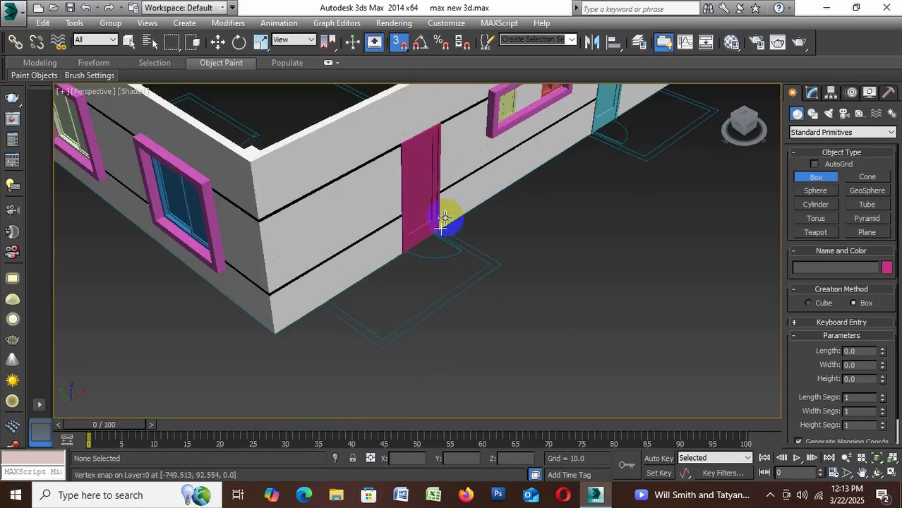
drag(443, 220, 385, 346)
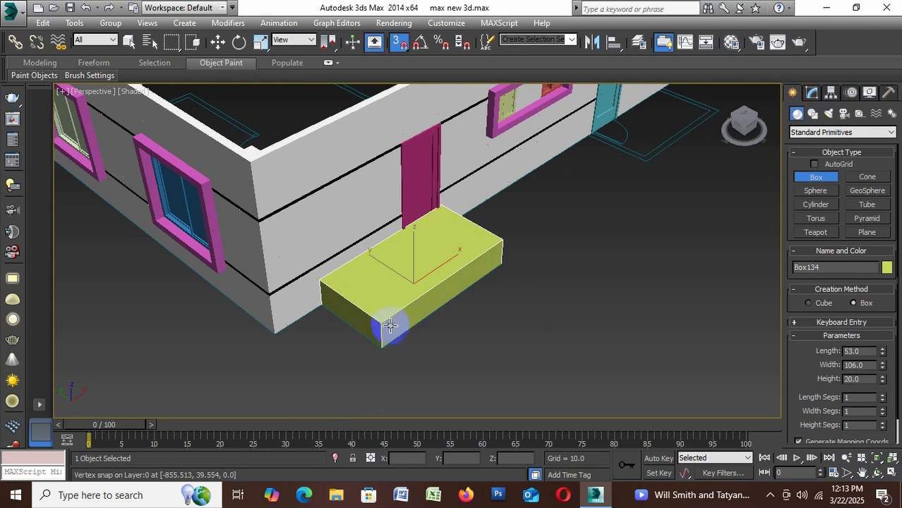
click(389, 323)
click(873, 379)
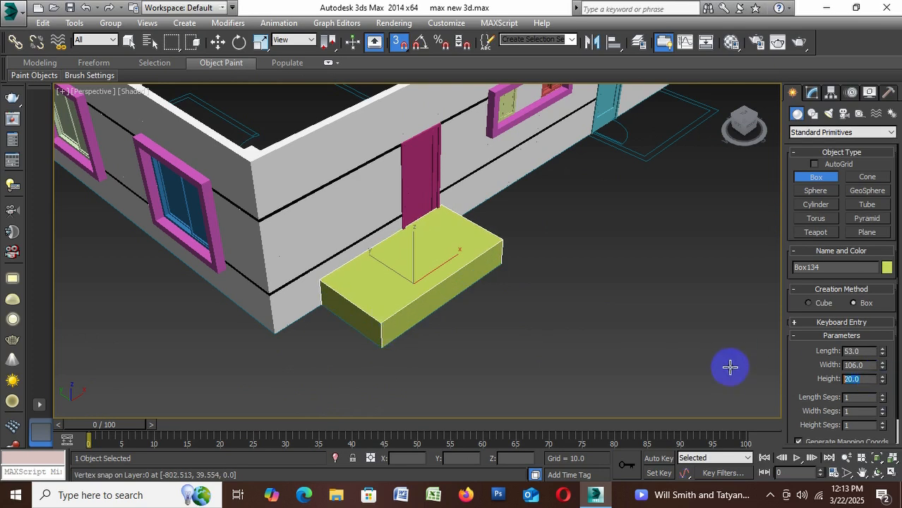
text(6)
key(Return)
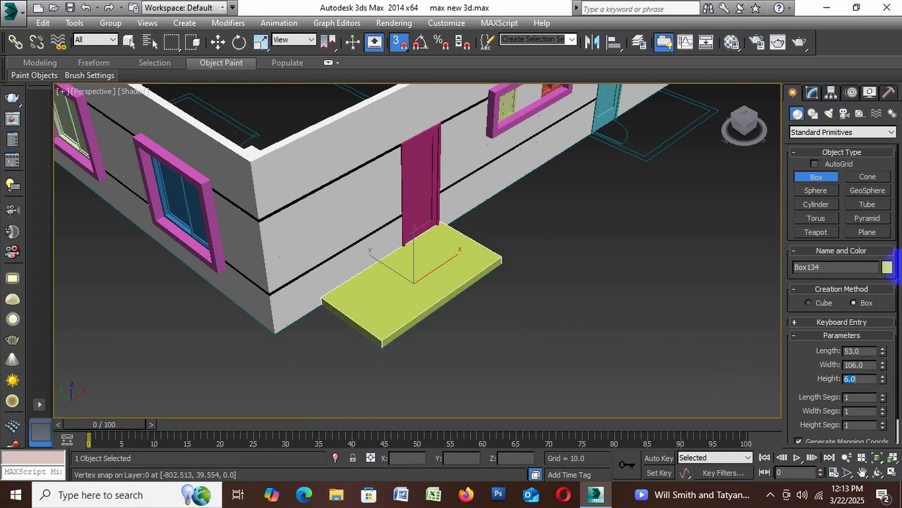
Change the object colour of the slab in front of the magenta door to white
click(887, 268)
click(708, 286)
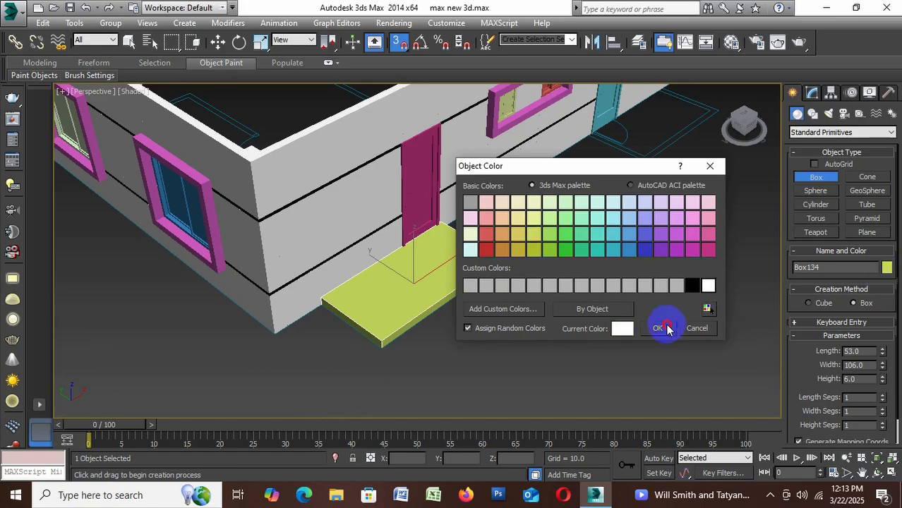
click(657, 329)
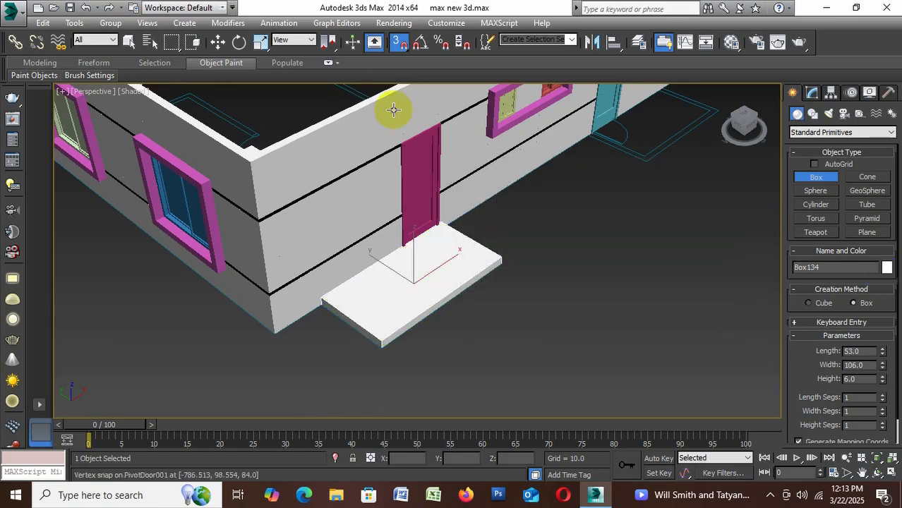
Raise the white slab to Z 84 as a canopy over the magenta door, then deselect it
click(217, 42)
click(351, 316)
click(513, 458)
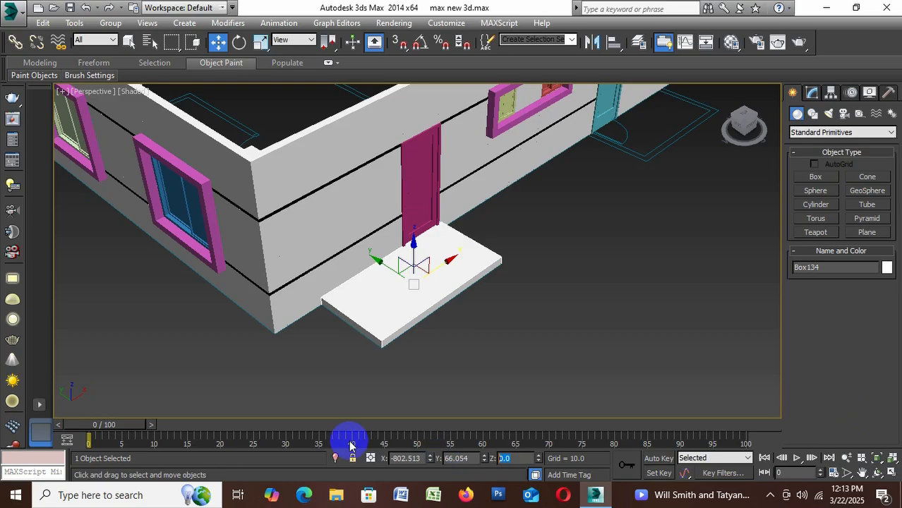
text(84)
key(Return)
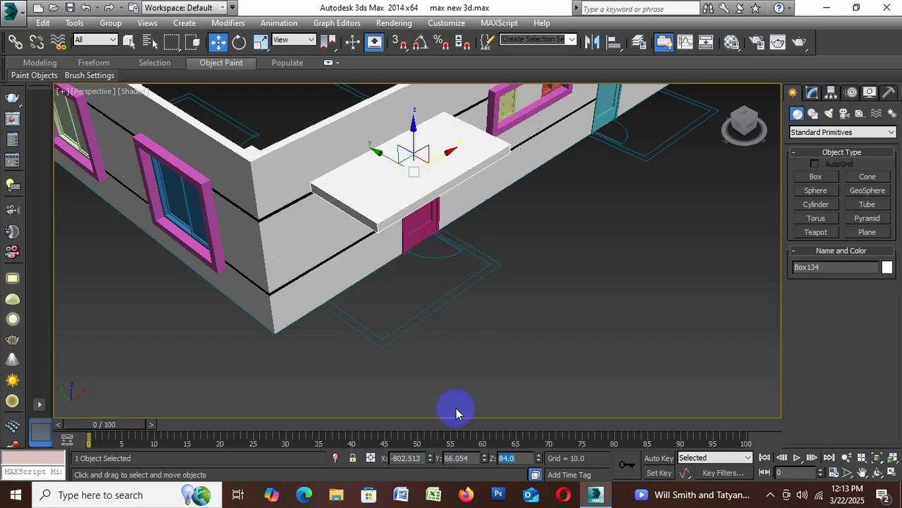
click(543, 367)
Save the scene with both door canopies in place
scroll(286, 306, down, 5)
scroll(378, 254, up, 5)
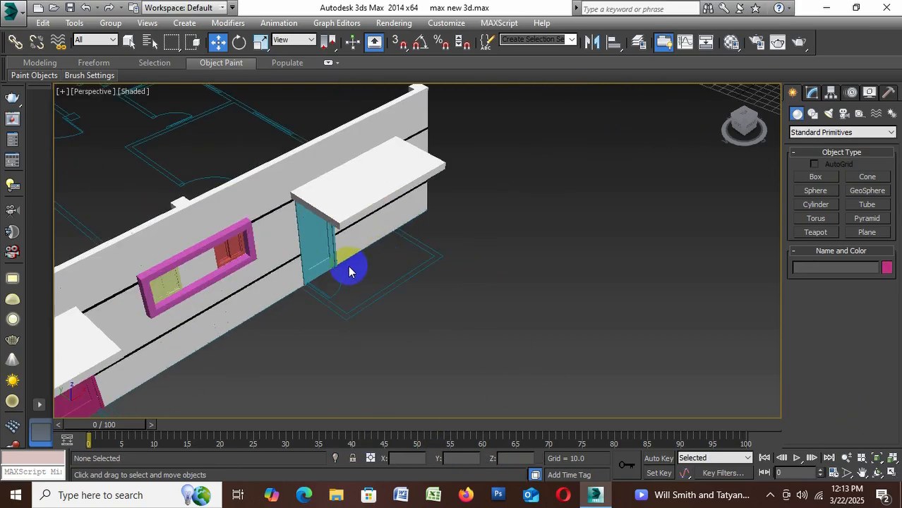
scroll(351, 272, up, 2)
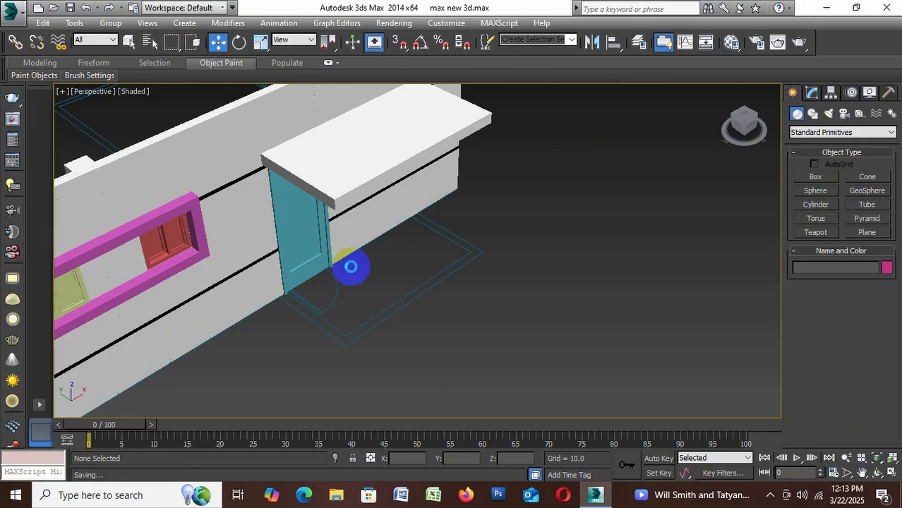
key(ctrl+s)
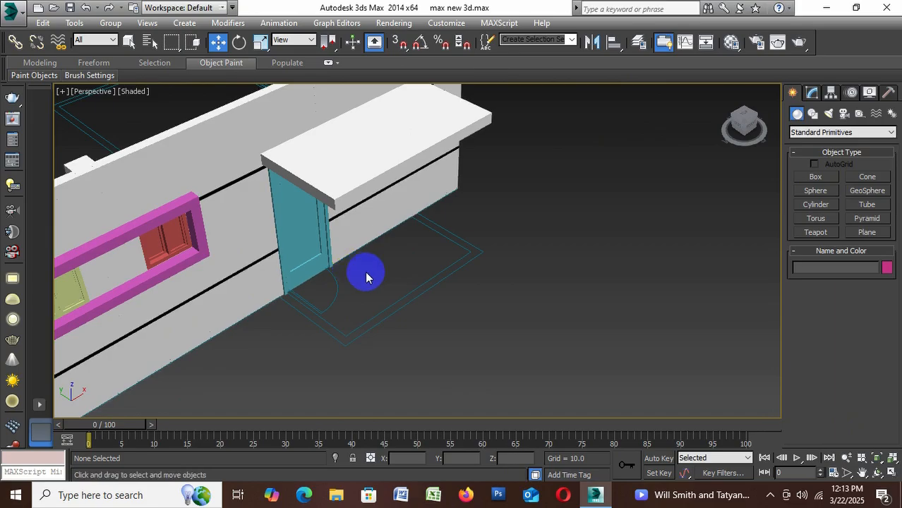
Draw a vertex-snapped box, 48 by 5, along the plan outline's short side next to the blue door, and set its height to 30
scroll(369, 335, up, 2)
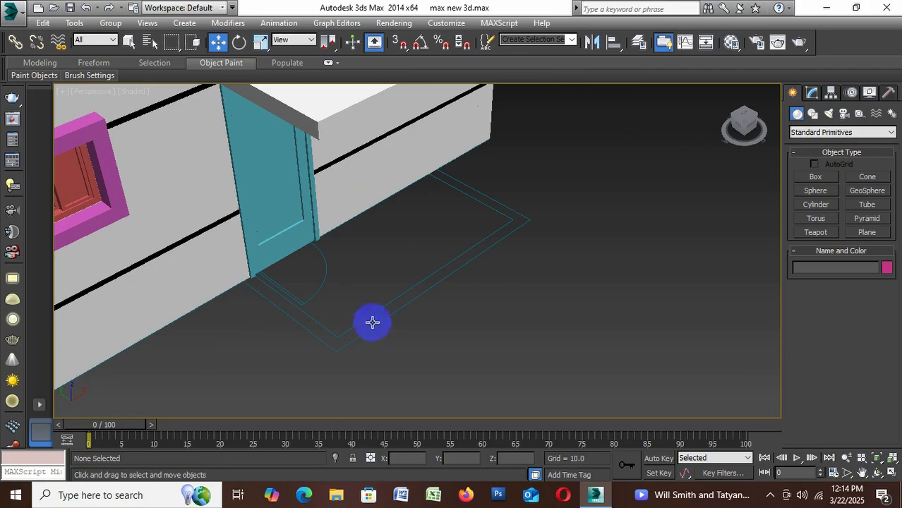
click(818, 178)
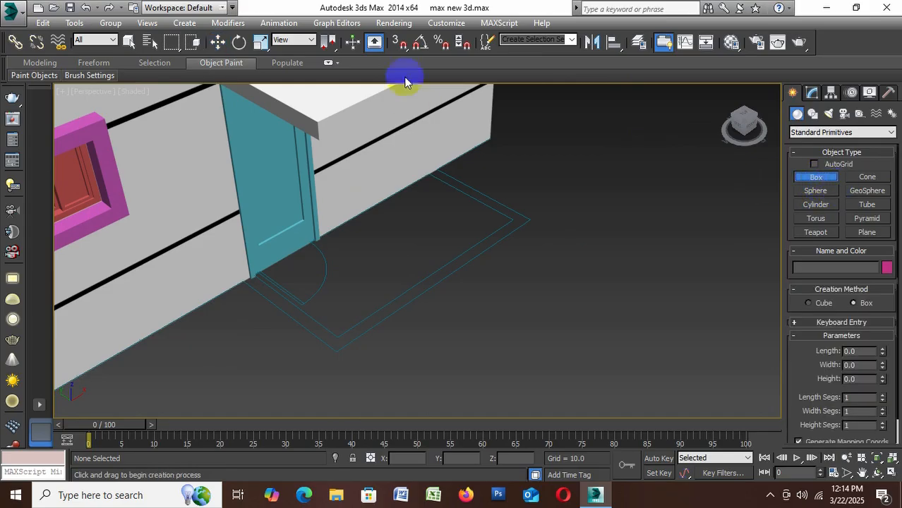
click(399, 42)
scroll(262, 300, up, 1)
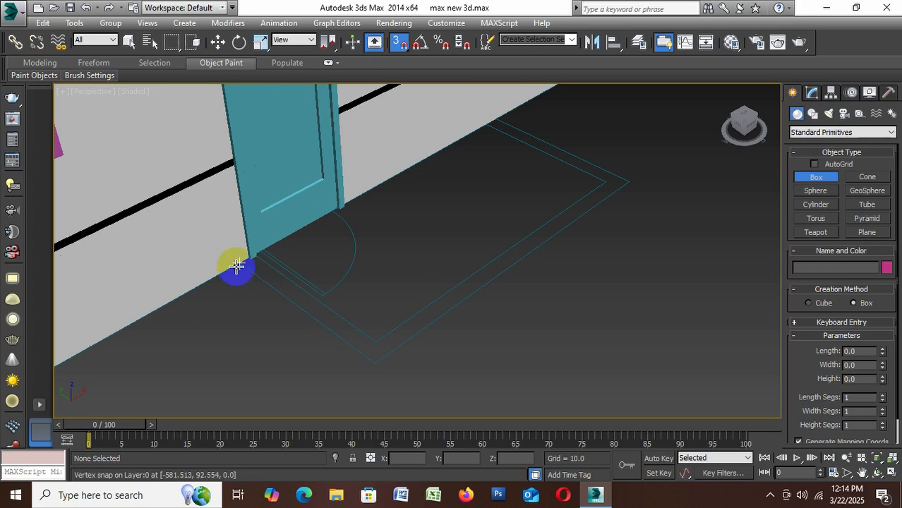
drag(240, 263, 382, 340)
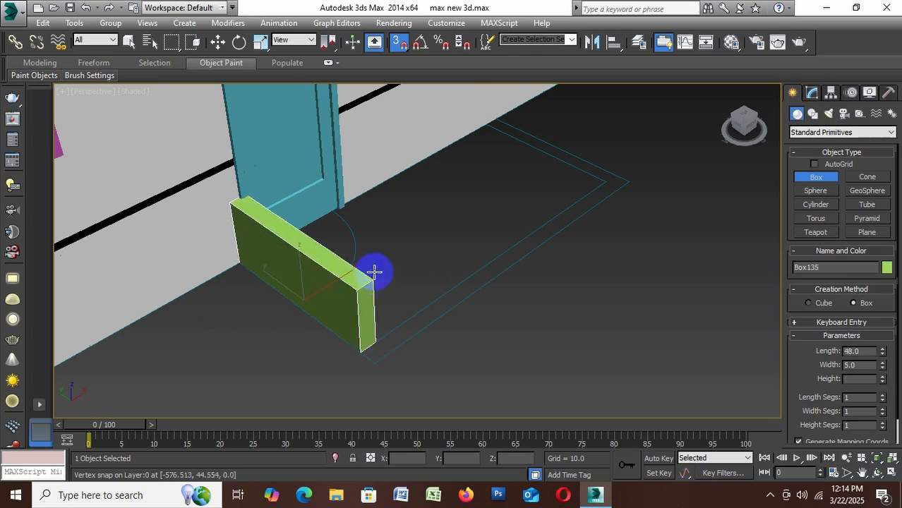
click(227, 180)
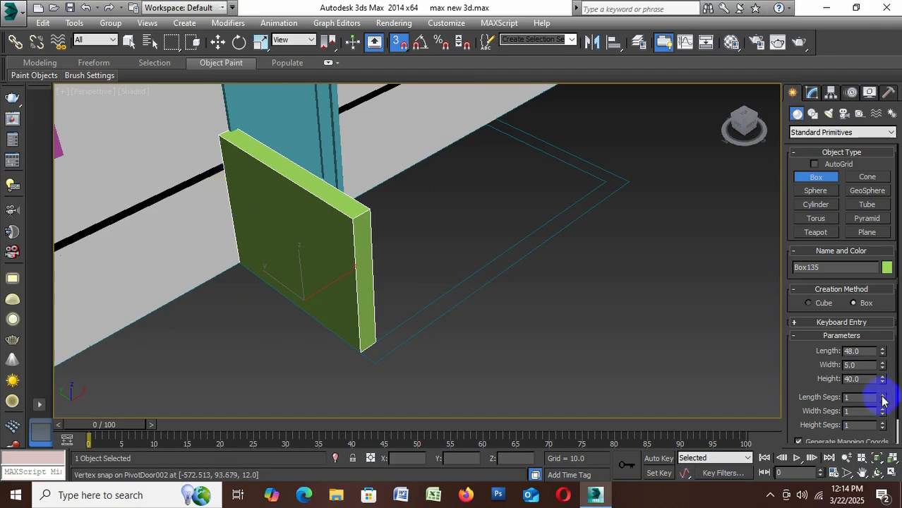
double_click(870, 381)
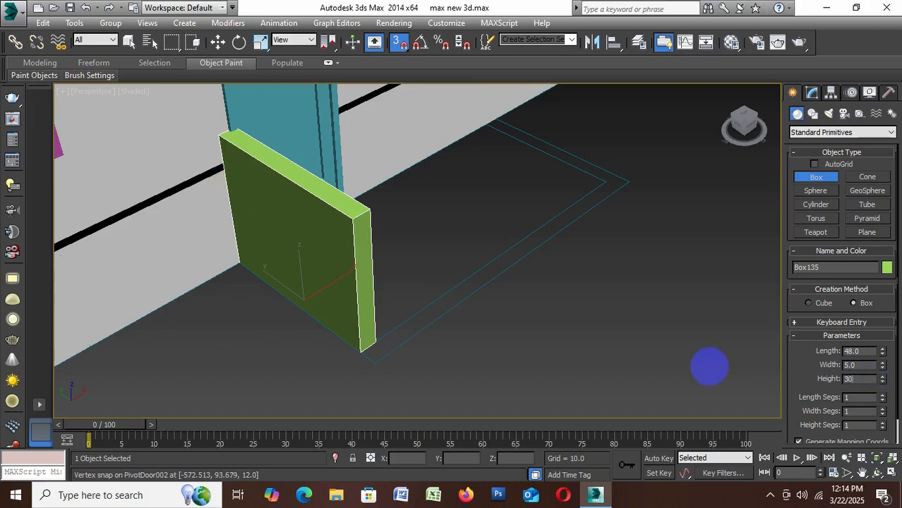
key(Return)
Change the object colour of the low box wall beside the blue door to white
click(887, 267)
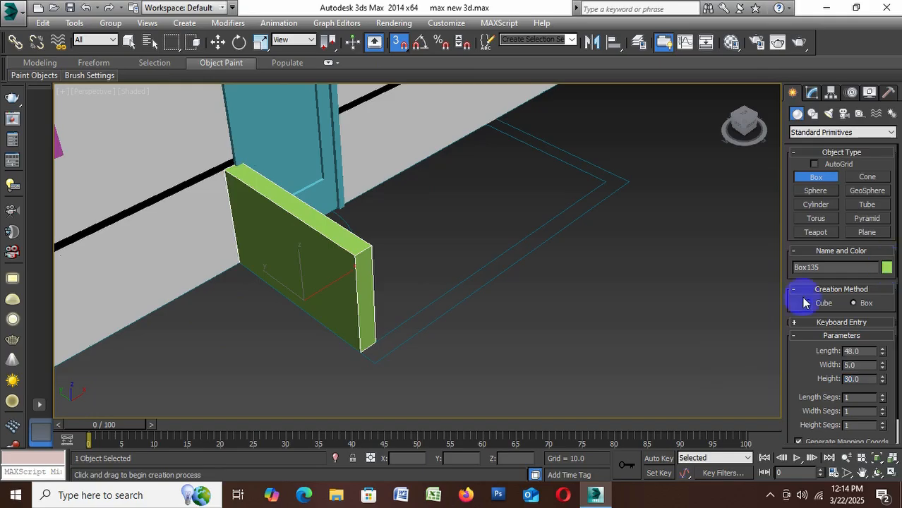
click(708, 285)
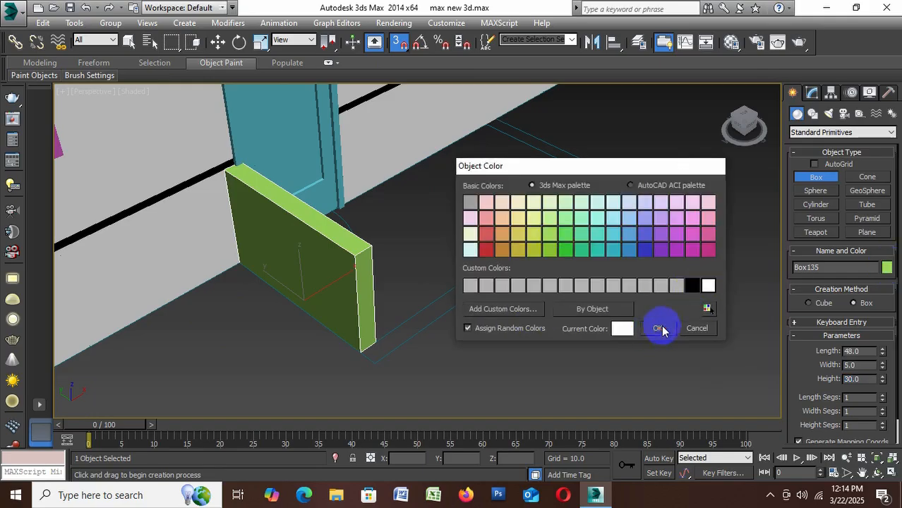
click(656, 329)
Draw a vertex-snapped box, 48 by 5 with height 30, along the plan outline's opposite short side and colour it white
click(493, 128)
drag(493, 128, 602, 167)
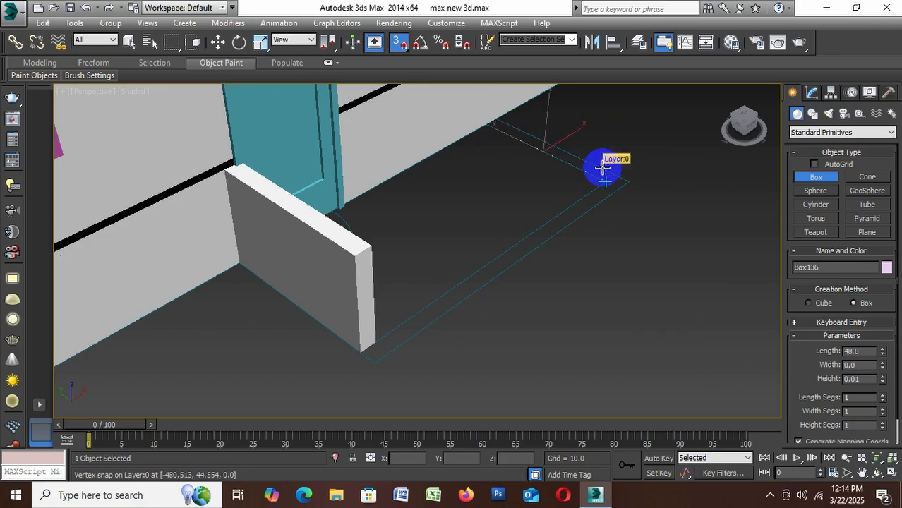
right_click(603, 168)
drag(493, 121, 597, 186)
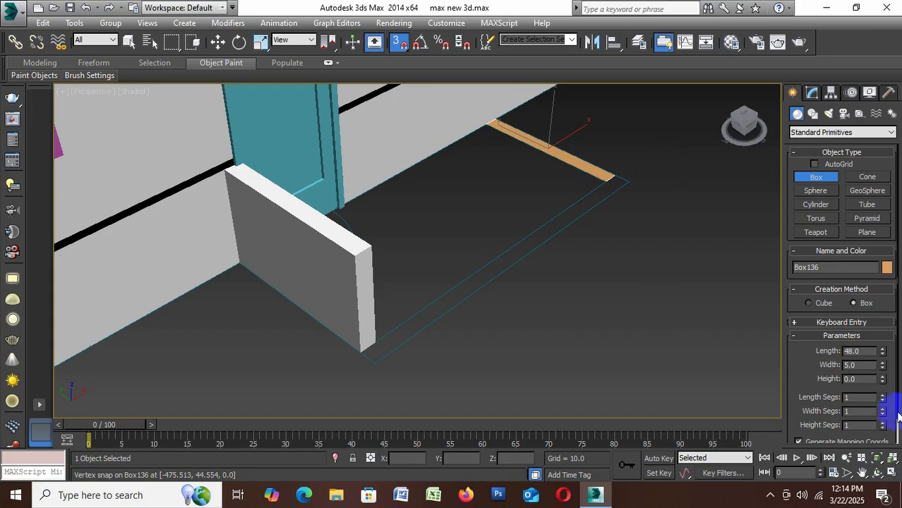
click(866, 379)
text(3)
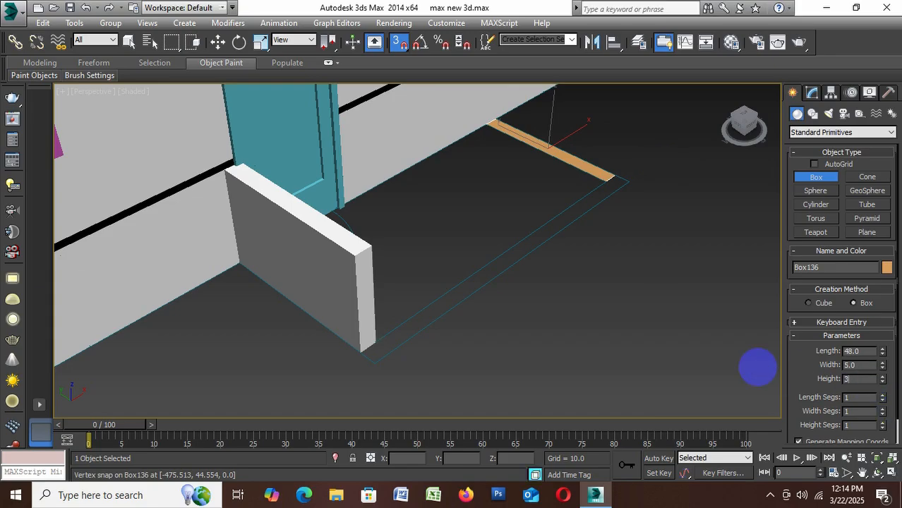
text(0)
key(Return)
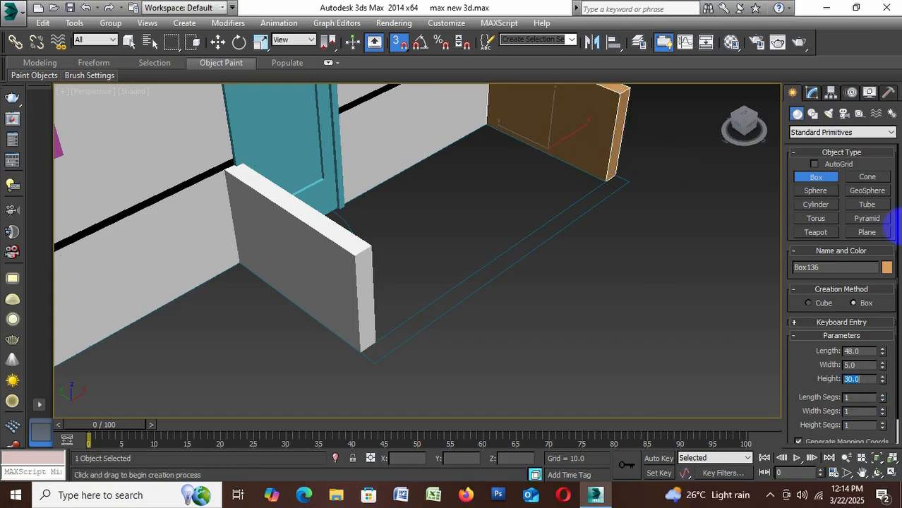
click(887, 268)
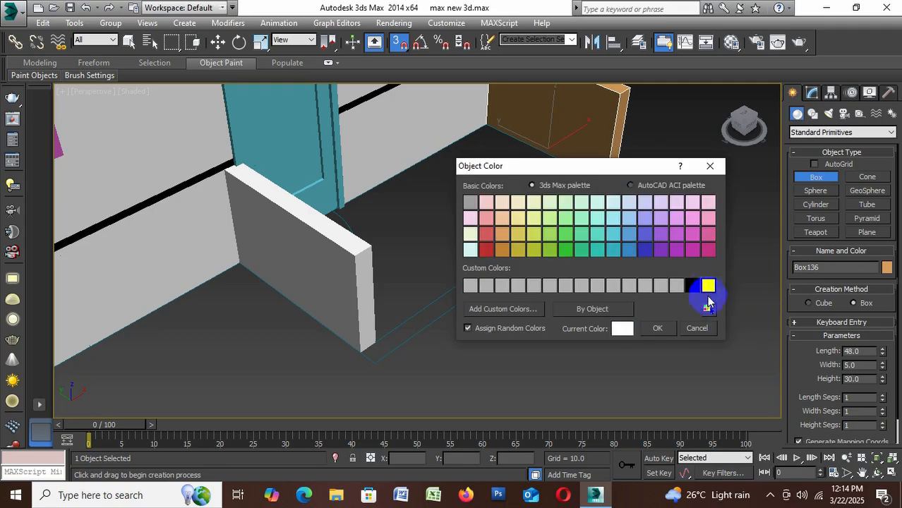
click(660, 329)
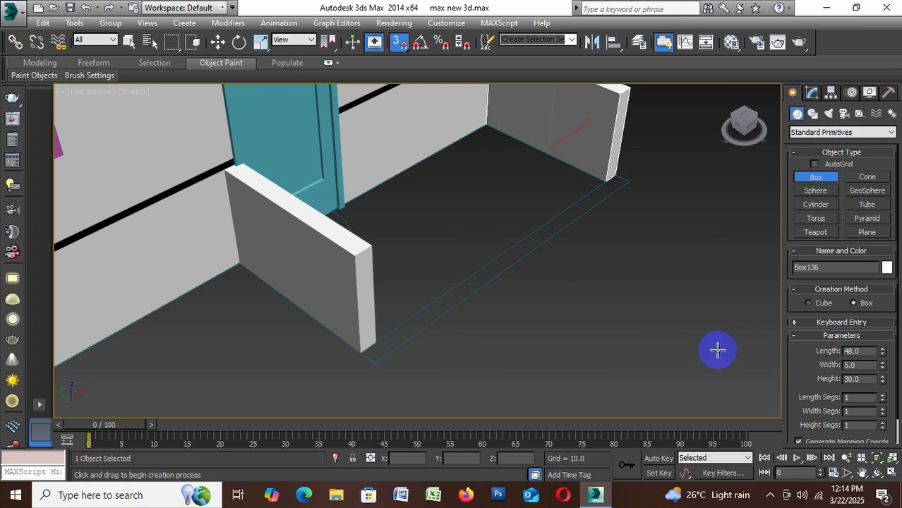
Draw a vertex-snapped floor slab, 48 by 96, between the two low walls and set its height to 5
alt+middle_drag(709, 347, 709, 358)
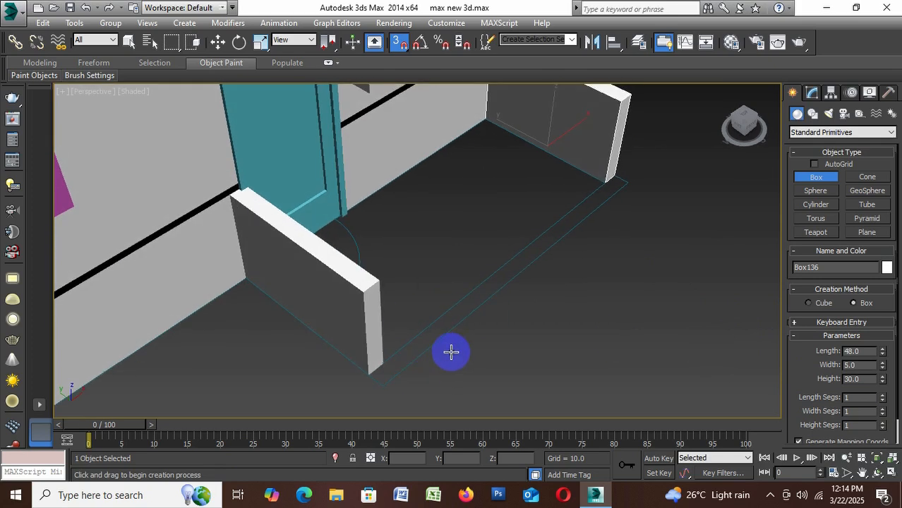
scroll(450, 355, down, 3)
scroll(459, 354, up, 3)
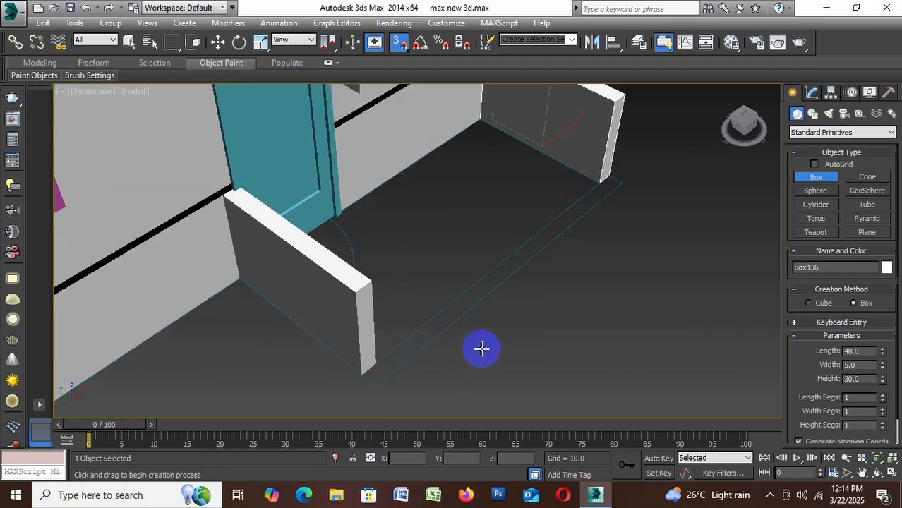
scroll(481, 348, down, 2)
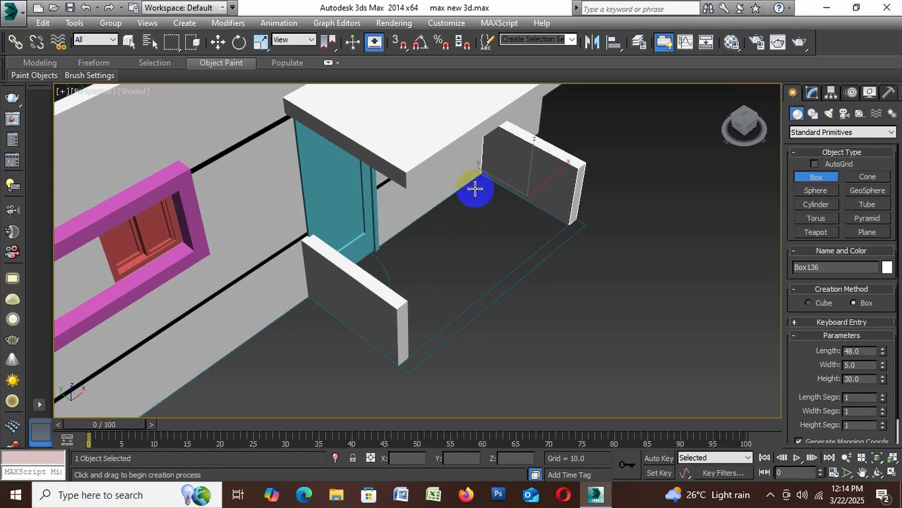
key(s)
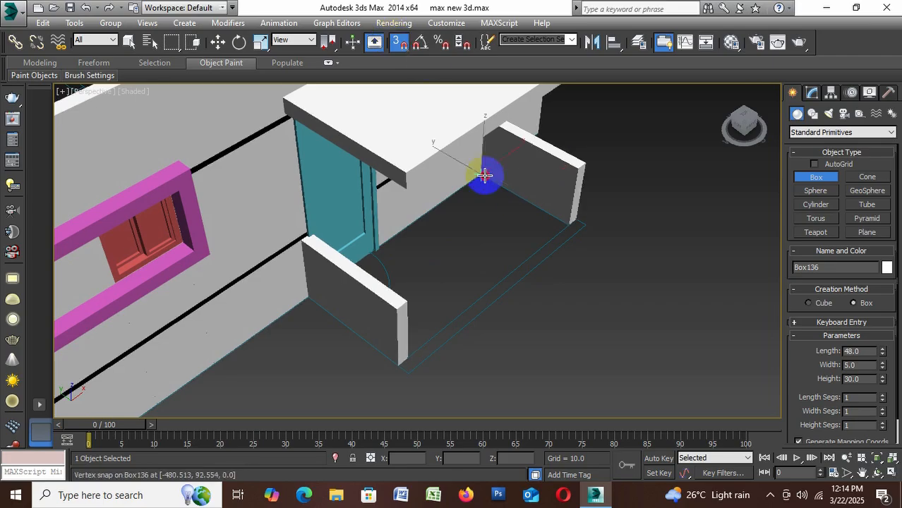
drag(484, 176, 414, 373)
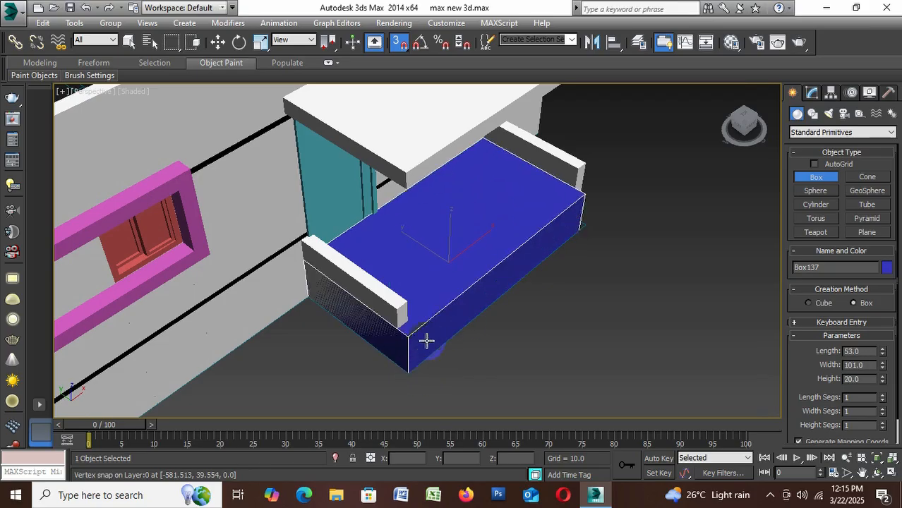
right_click(424, 343)
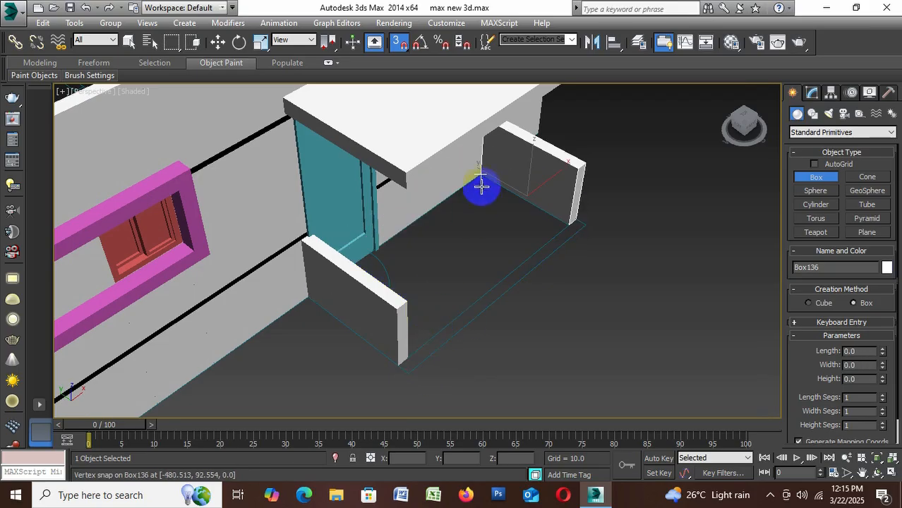
drag(472, 185, 409, 354)
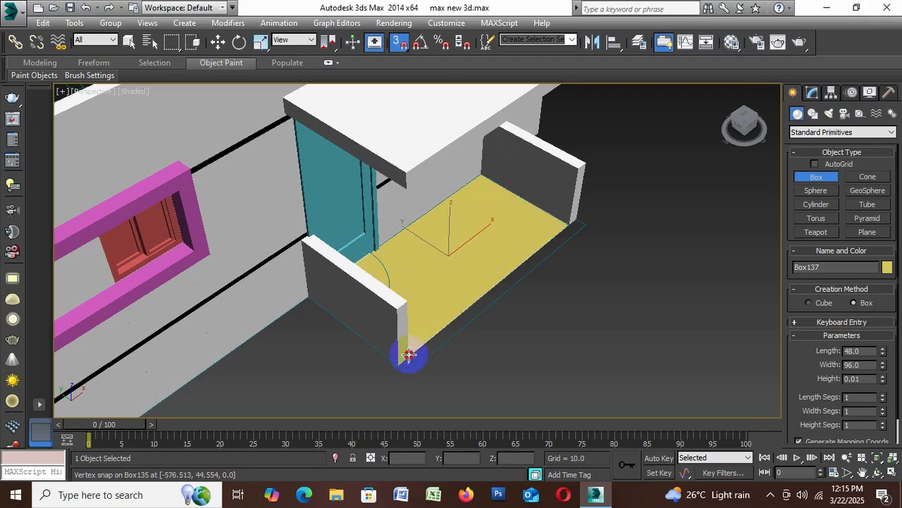
double_click(871, 379)
text(5)
key(Return)
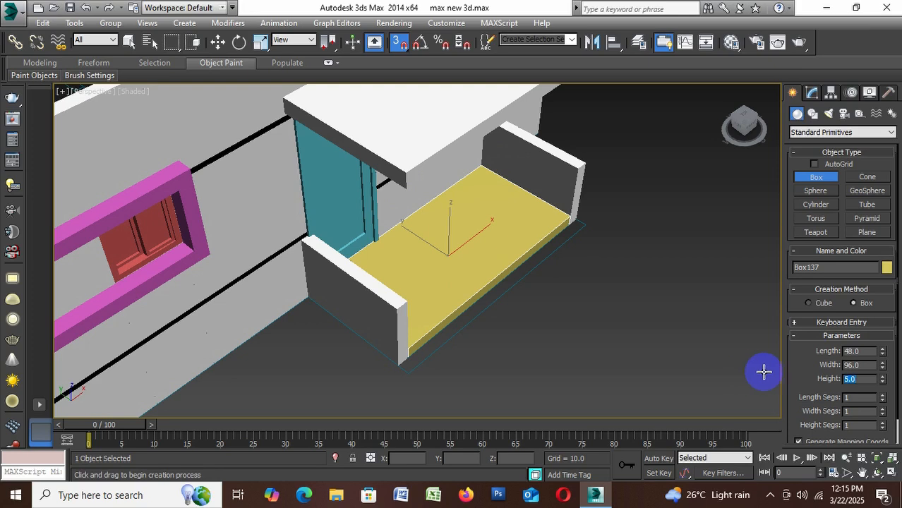
Change the object colour of the floor slab between the low walls to white
click(887, 268)
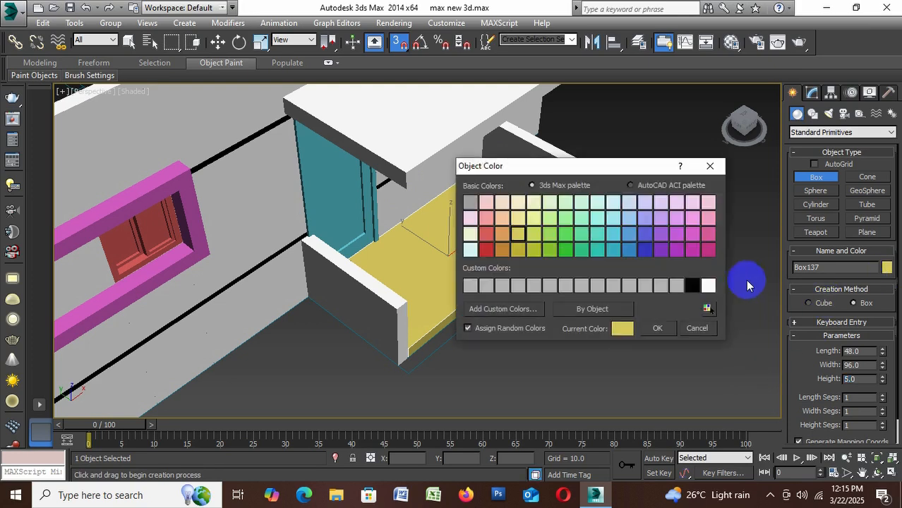
click(708, 285)
click(660, 329)
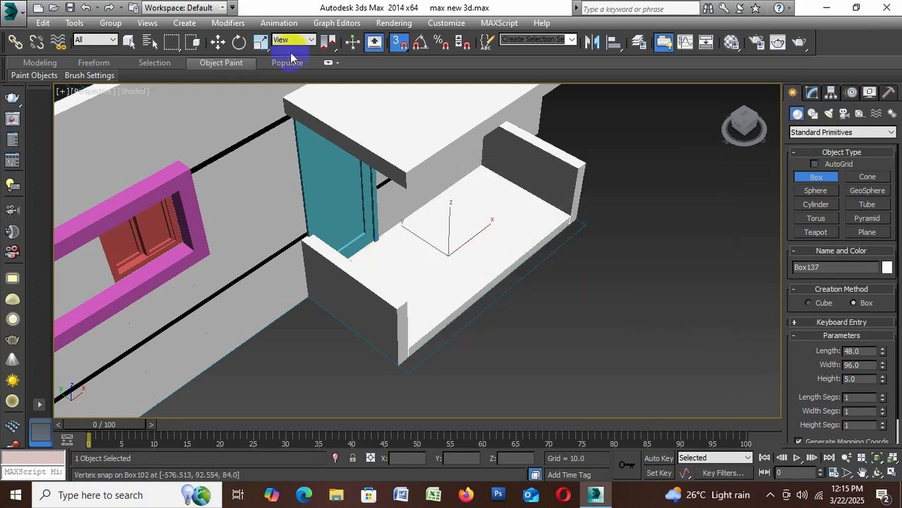
Turn off snapping and extend the white floor slab's length to about 57.57 to reach the plan outline's outer edge
click(397, 41)
click(218, 46)
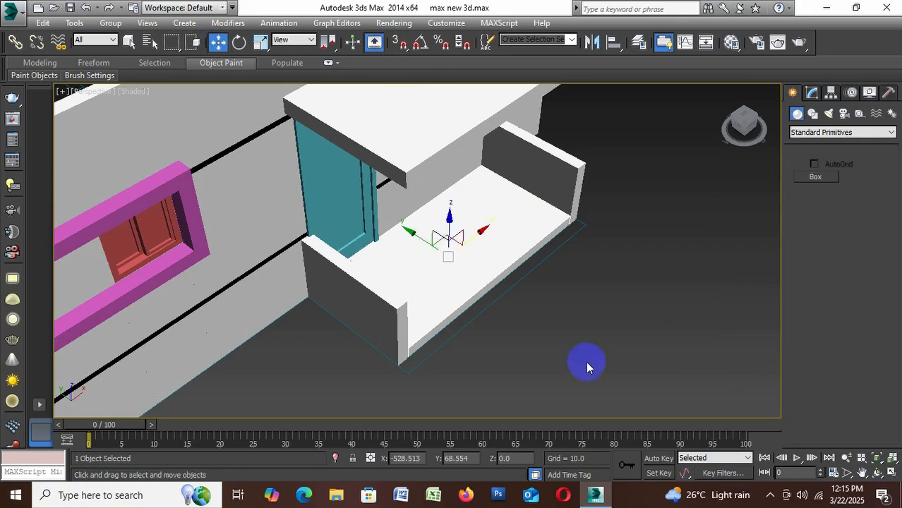
click(586, 361)
scroll(586, 218, up, 3)
click(499, 279)
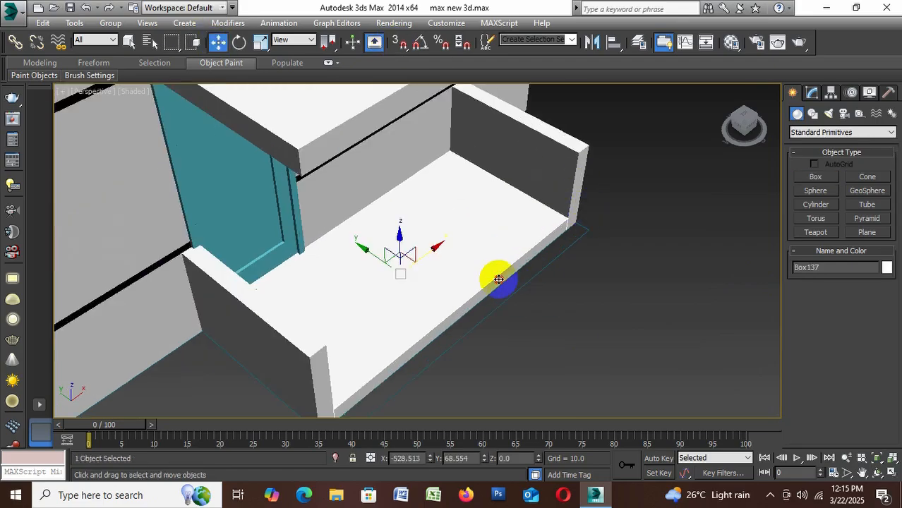
alt+middle_drag(538, 296, 741, 137)
click(813, 94)
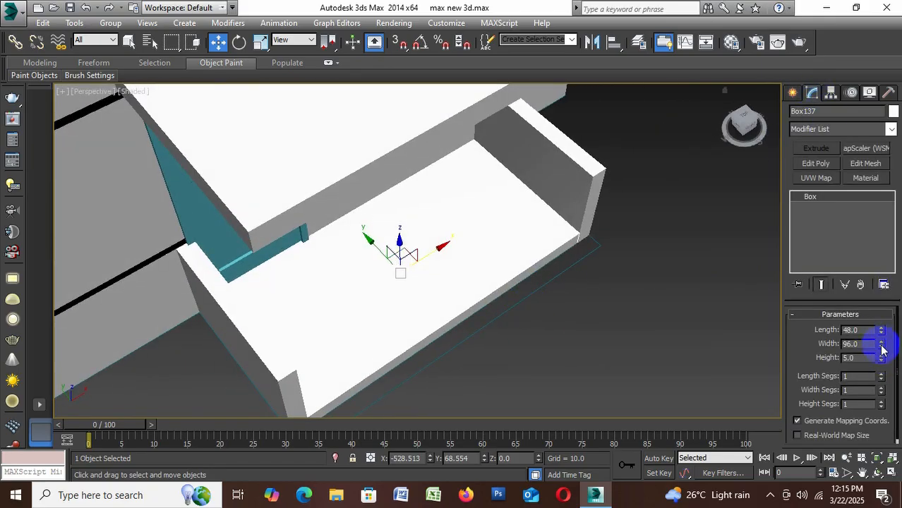
drag(881, 332, 881, 314)
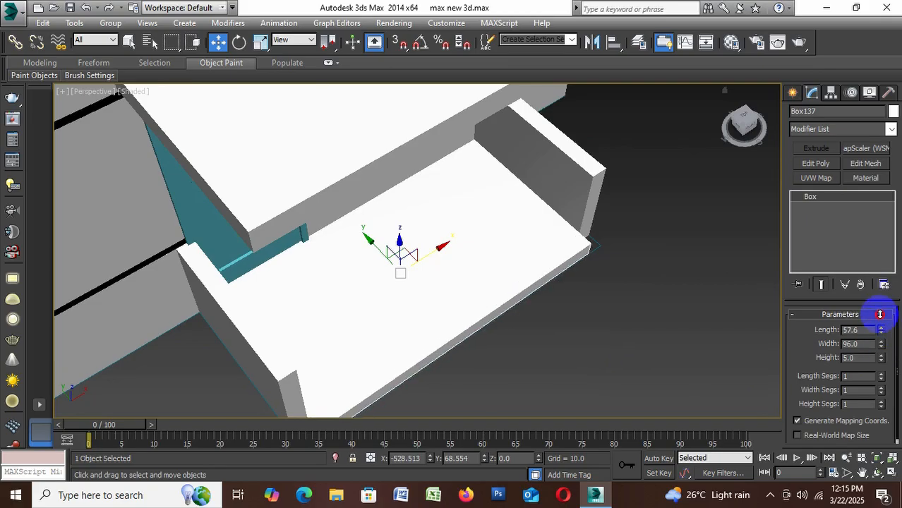
double_click(869, 331)
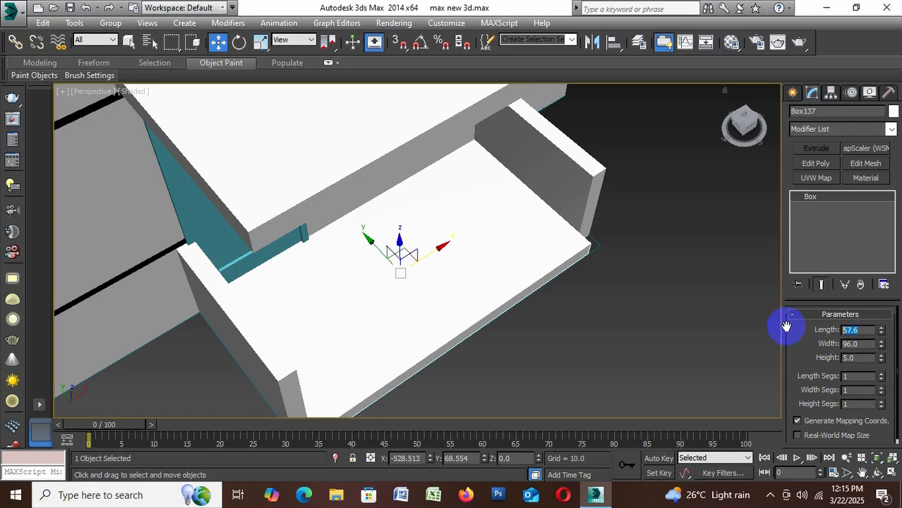
text(57)
key(Return)
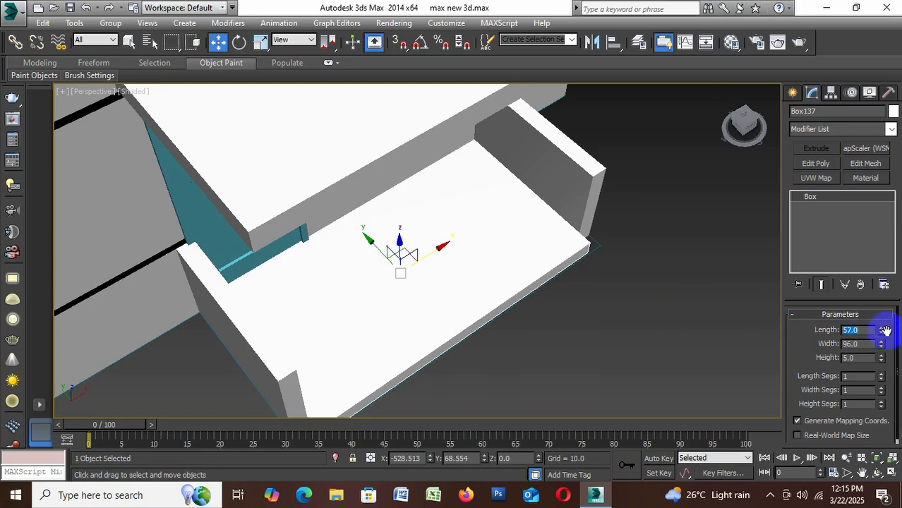
drag(881, 330, 880, 319)
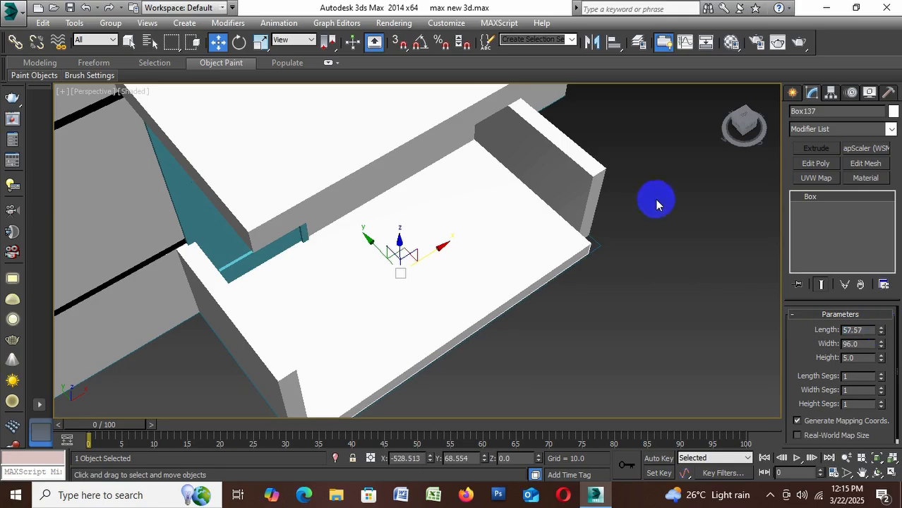
Delete the two white low walls at either end of the floor slab
click(597, 207)
click(596, 191)
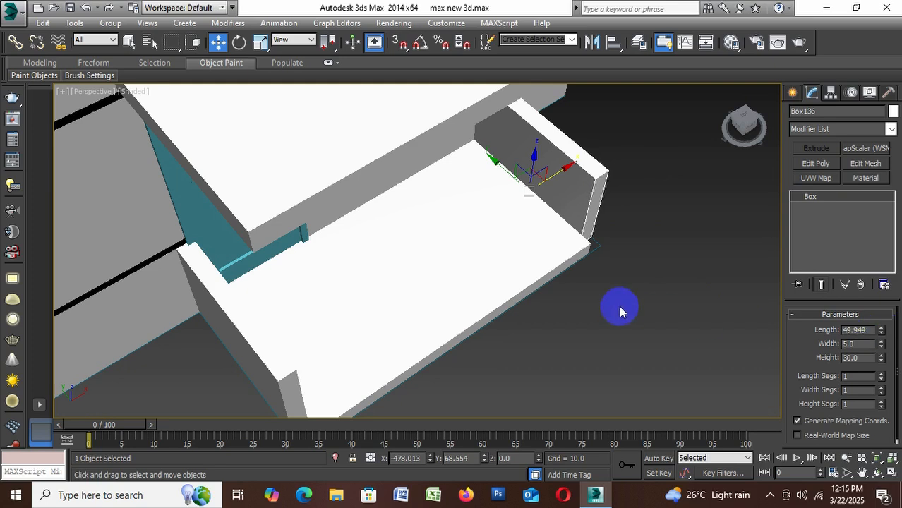
key(Delete)
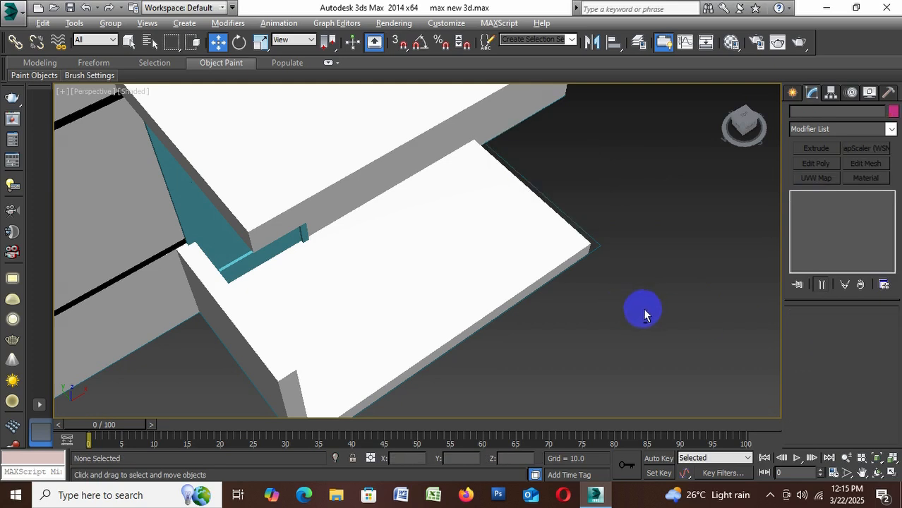
alt+middle_drag(644, 313, 330, 277)
click(330, 277)
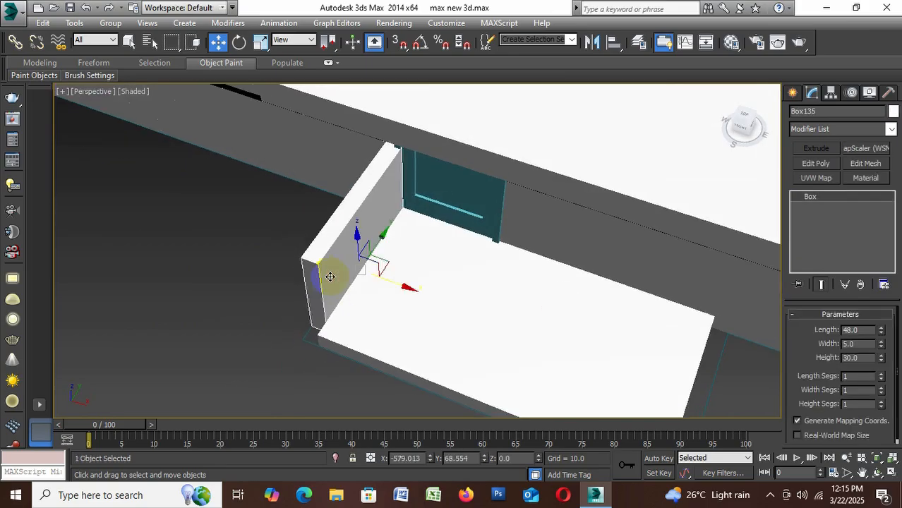
key(Delete)
Draw a vertex-snapped box, about 52.8 by 5, along the slab's short side farther from the blue door and set its height to 30
alt+middle_drag(345, 322, 469, 336)
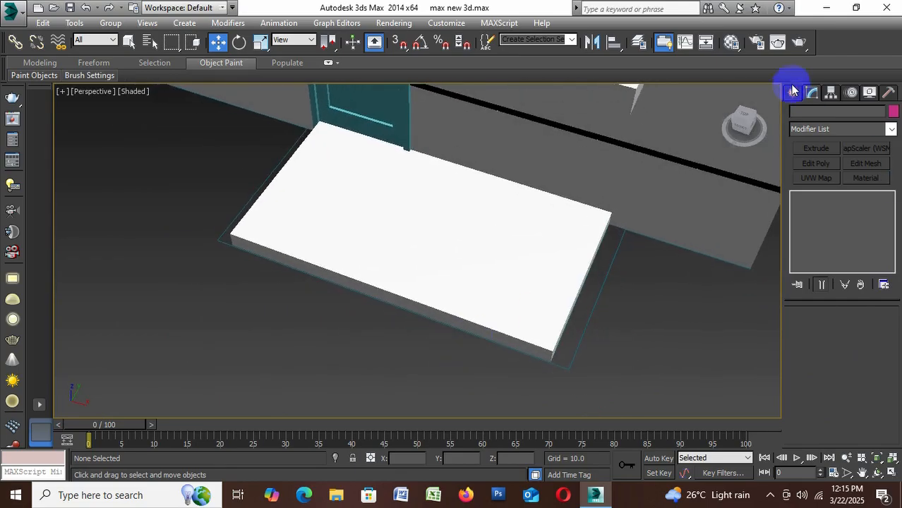
click(793, 93)
click(826, 179)
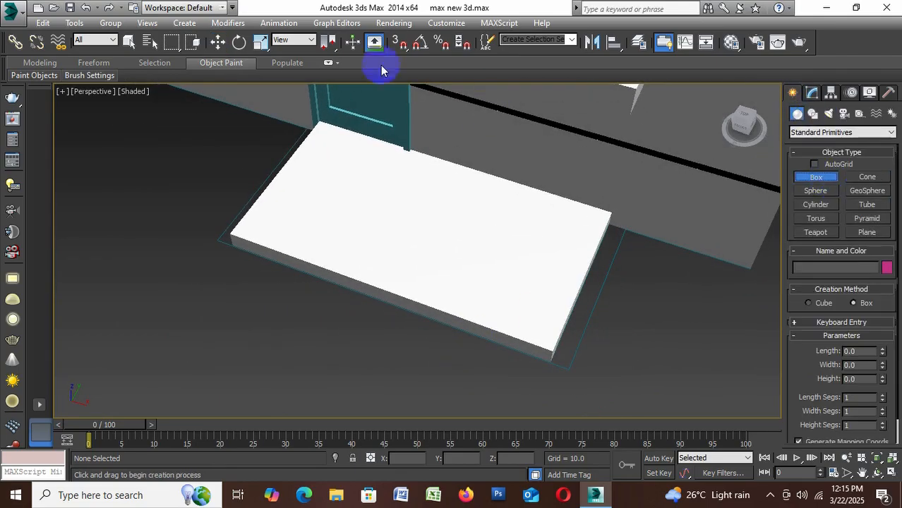
click(399, 42)
drag(642, 240, 548, 371)
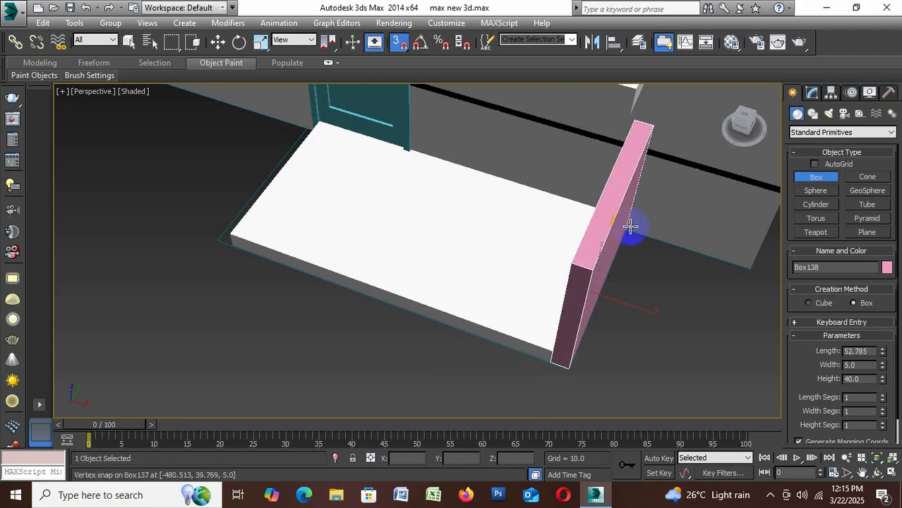
click(619, 246)
click(859, 382)
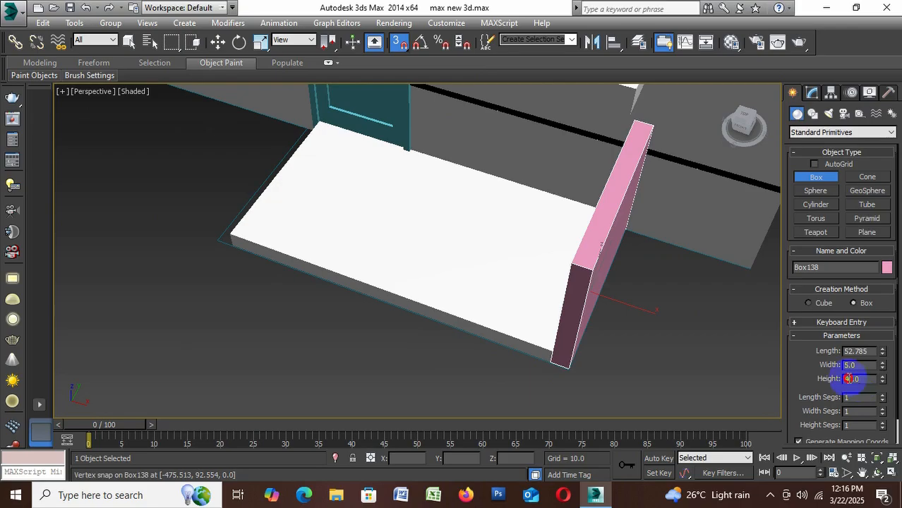
text(3)
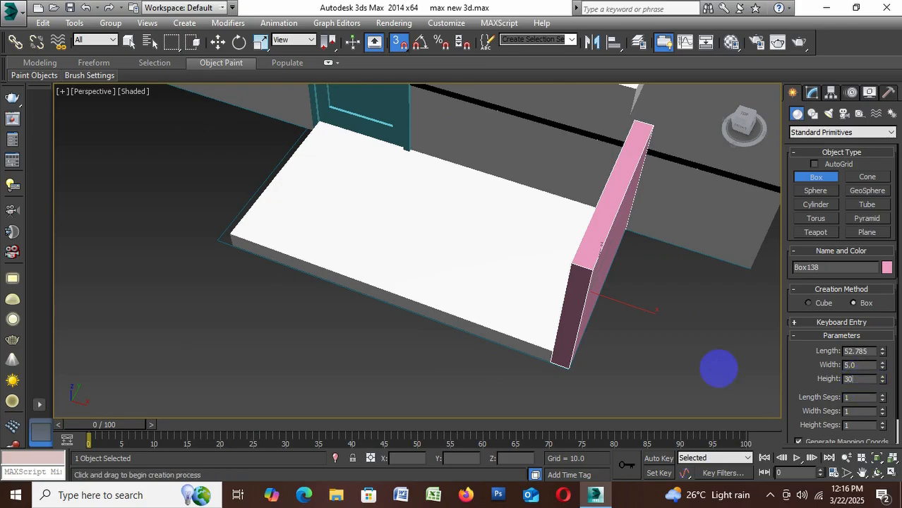
text(0)
key(Return)
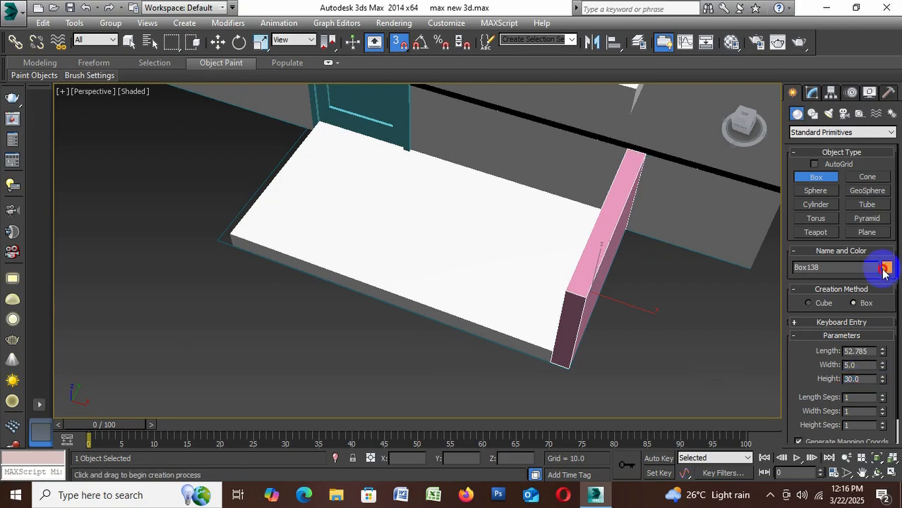
Change the object colour of the low wall farther from the blue door to white, turn off snapping and deselect it
click(886, 268)
click(709, 285)
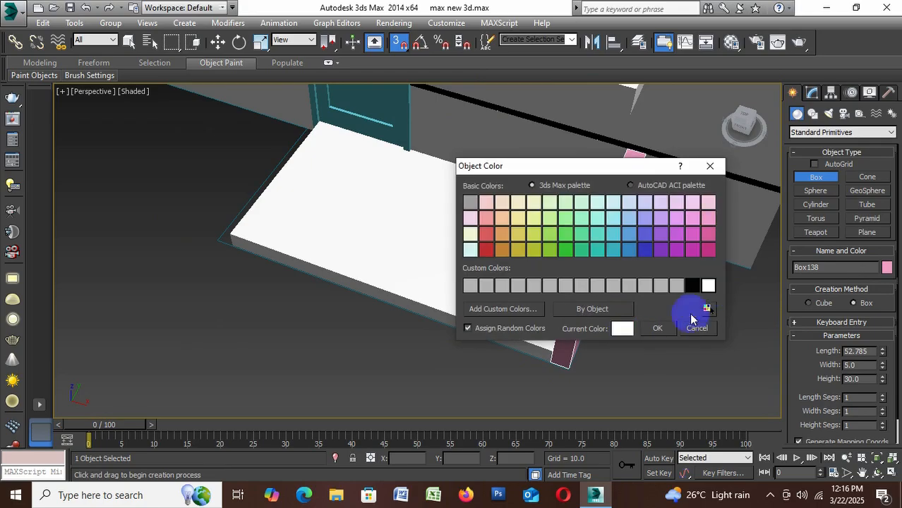
click(660, 328)
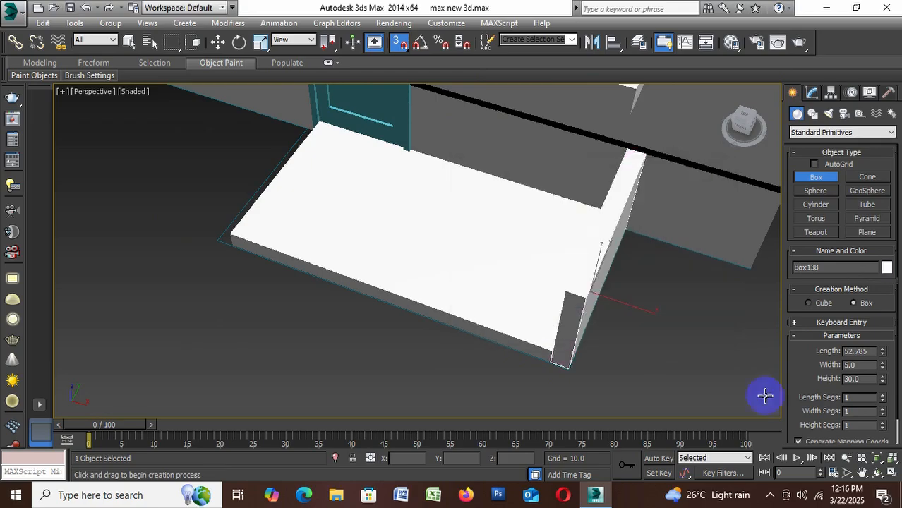
click(399, 42)
click(218, 44)
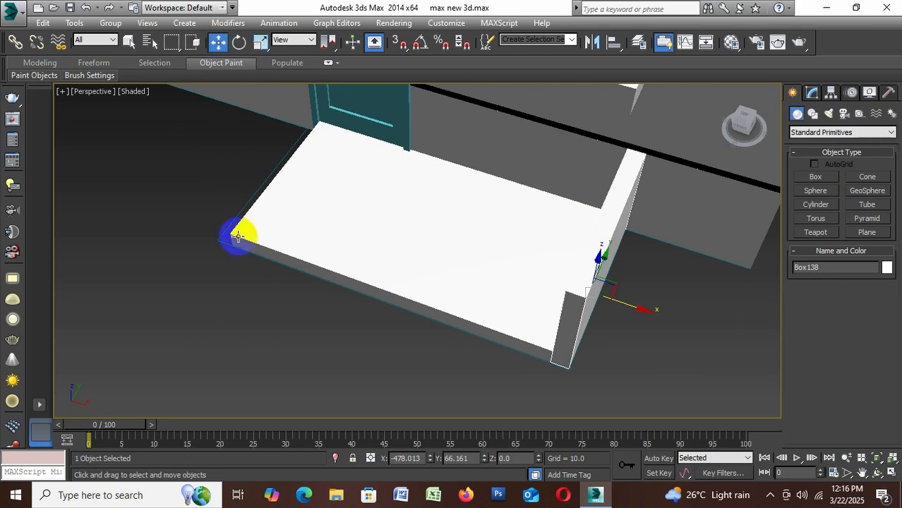
alt+middle_drag(246, 243, 339, 204)
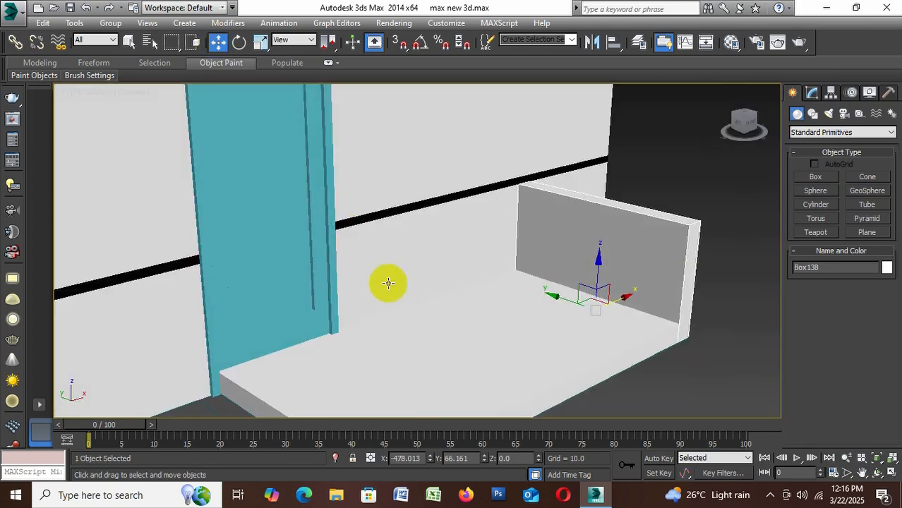
middle_drag(388, 283, 401, 194)
alt+middle_drag(374, 251, 379, 264)
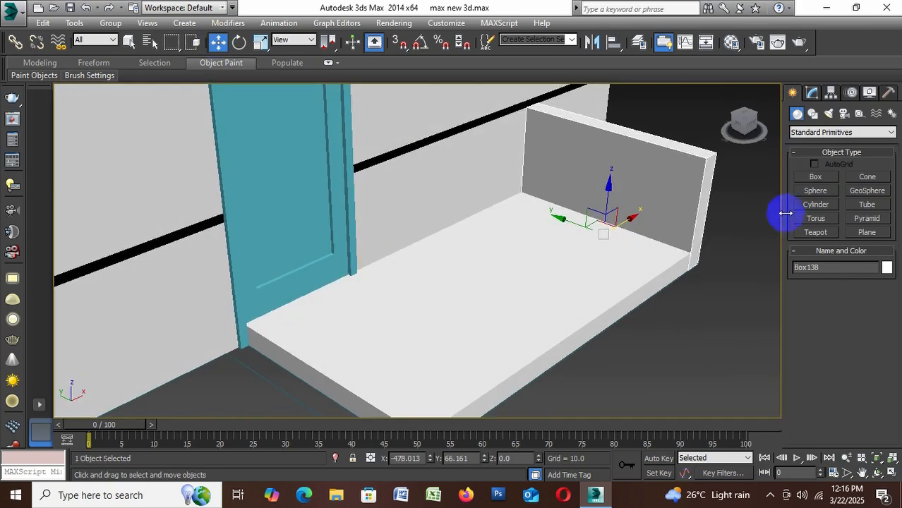
click(812, 93)
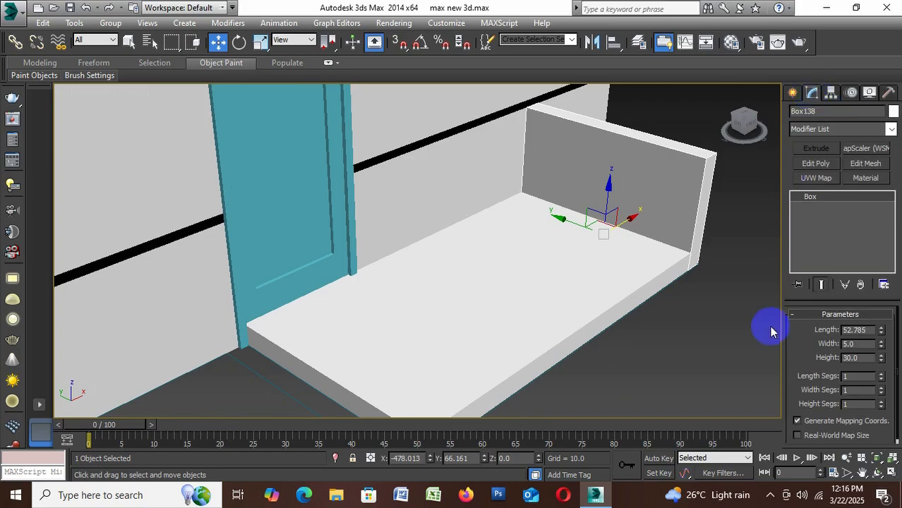
click(706, 343)
Draw a vertex-snapped box, about 52.8 by 5, along the slab's short side beside the blue door and set its height to 30
scroll(590, 234, down, 5)
scroll(574, 307, up, 3)
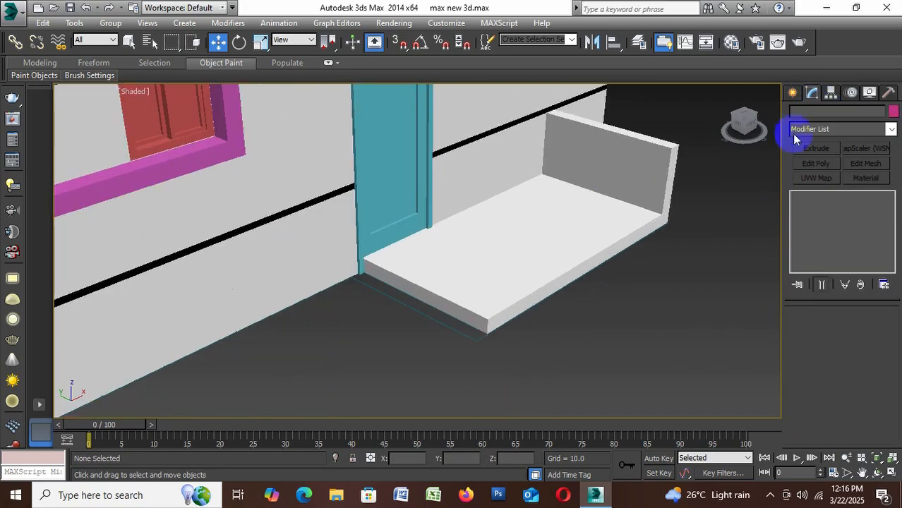
click(792, 93)
click(815, 178)
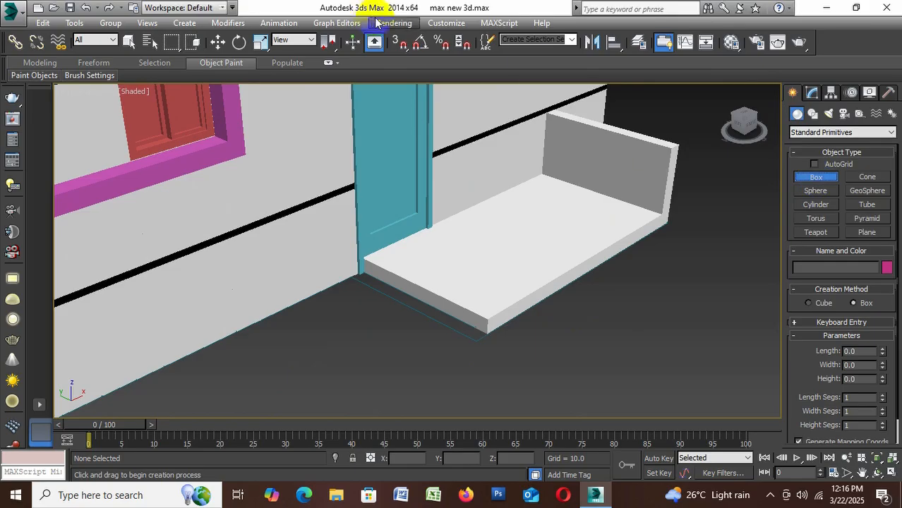
click(399, 42)
drag(335, 280, 493, 333)
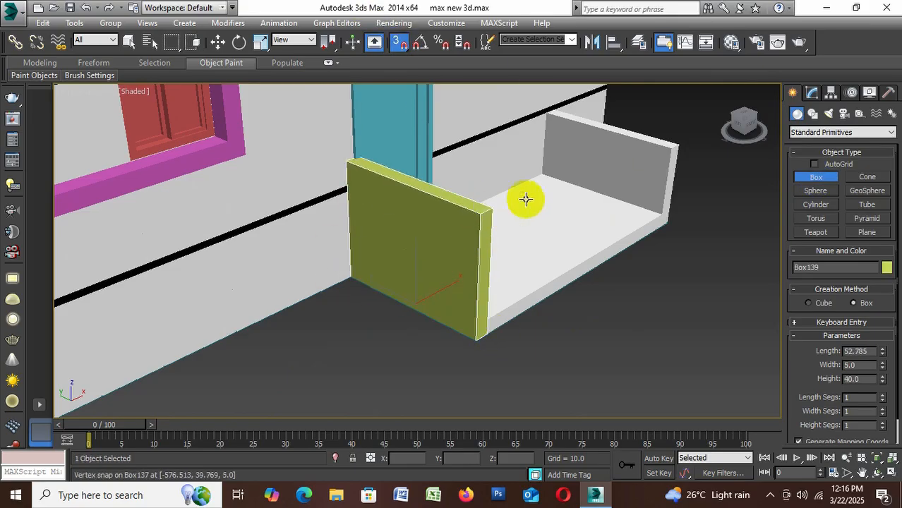
click(671, 154)
click(859, 379)
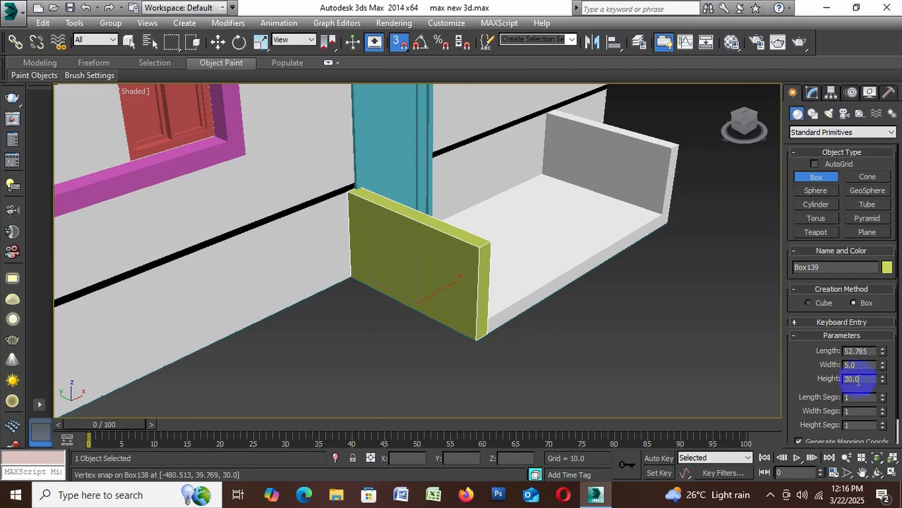
text(3)
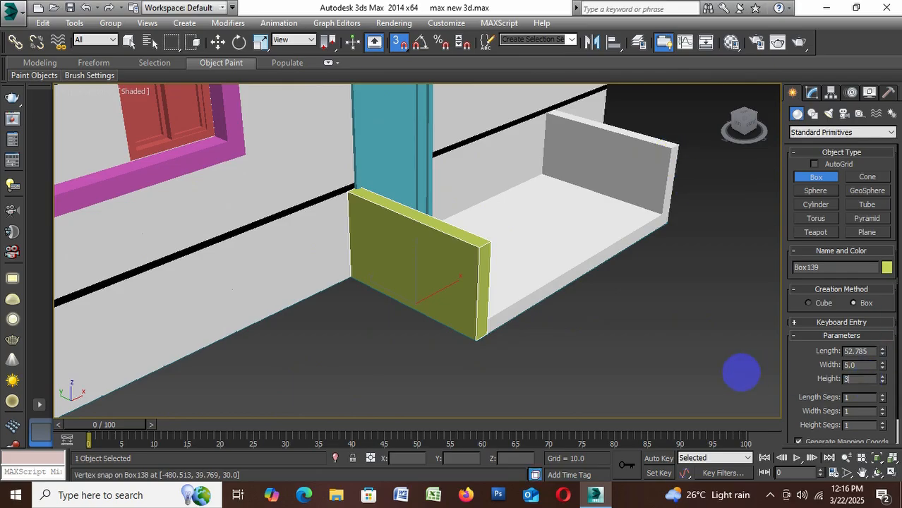
text(0)
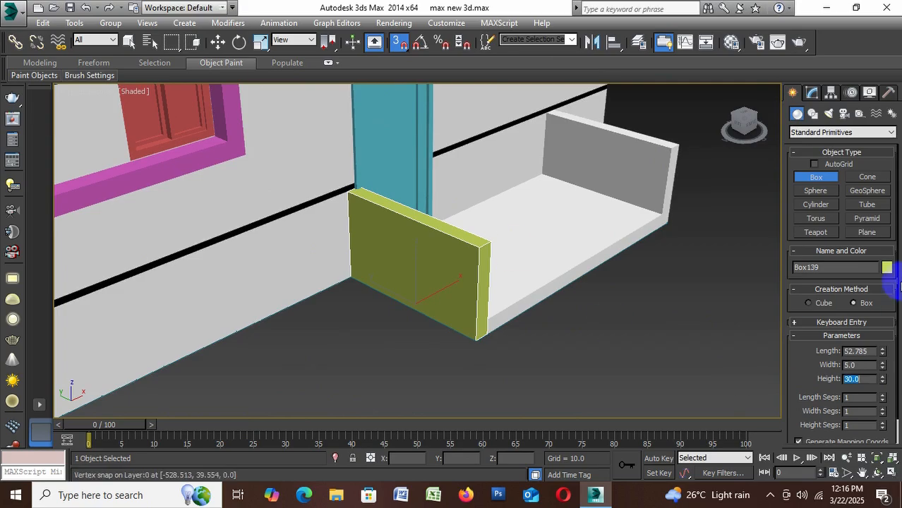
Change the object colour of the low wall beside the blue door to white and deselect it
click(887, 267)
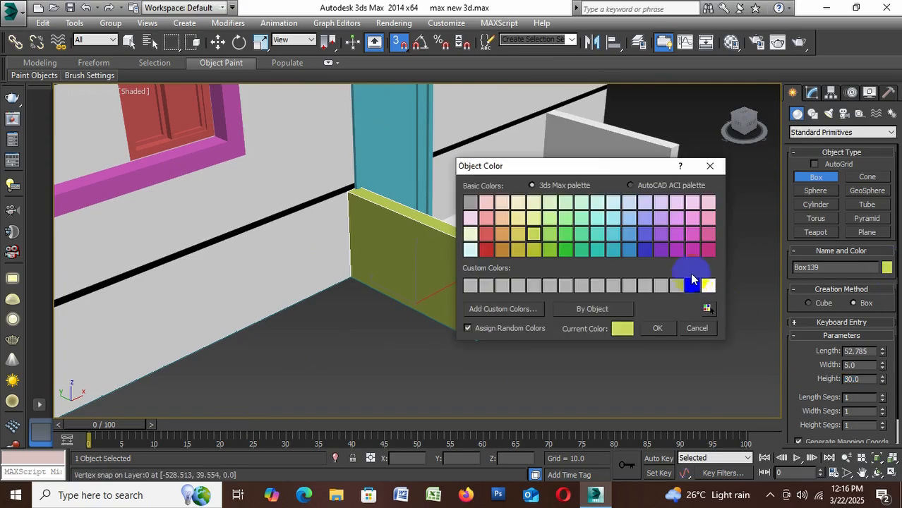
click(708, 285)
click(658, 328)
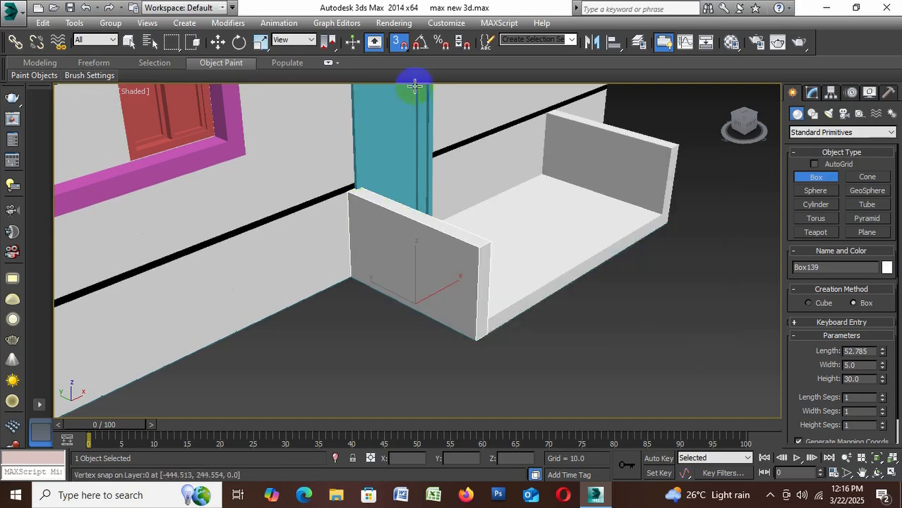
click(218, 42)
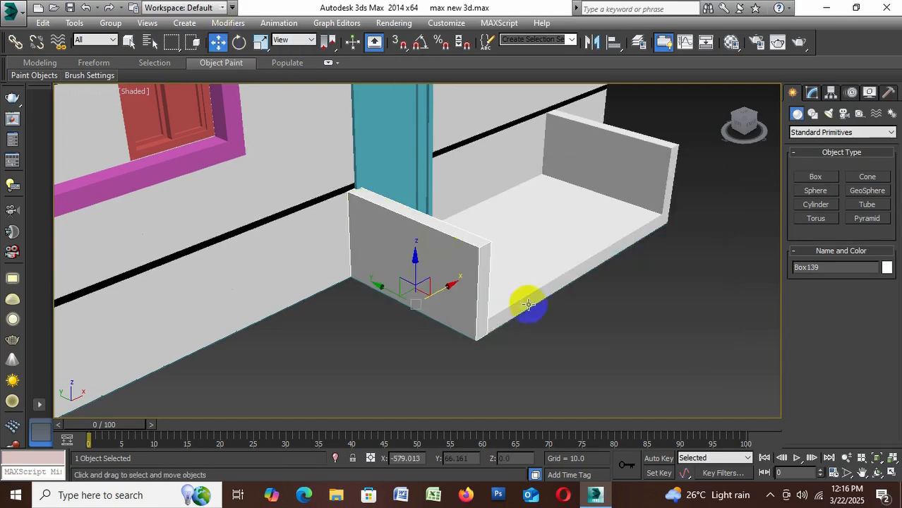
click(568, 319)
alt+middle_drag(613, 355, 559, 346)
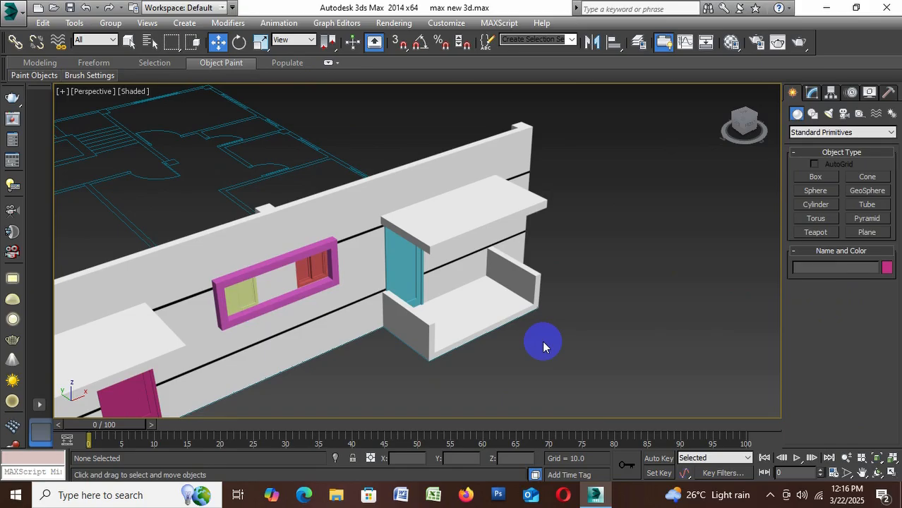
Examine the blue door's entrance slab and its low side walls up close and against the whole facade
scroll(531, 285, up, 4)
scroll(463, 311, up, 3)
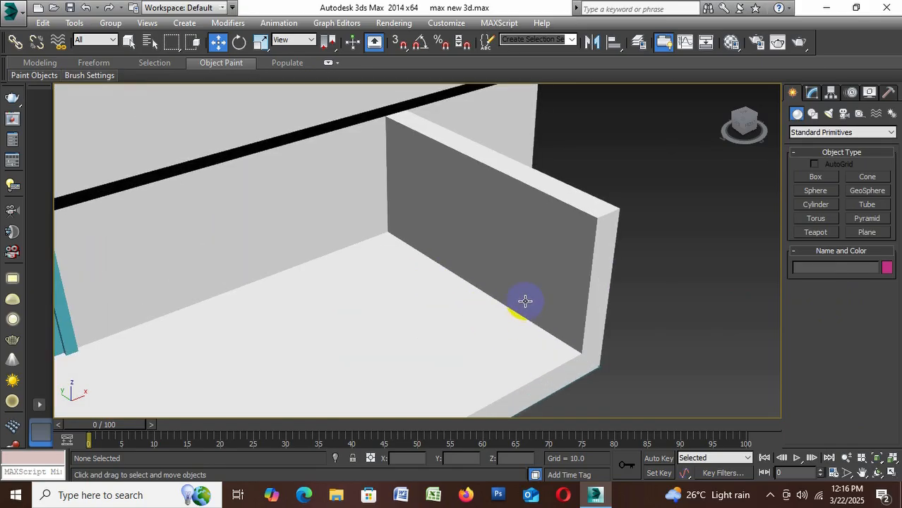
scroll(622, 247, down, 4)
scroll(642, 274, up, 3)
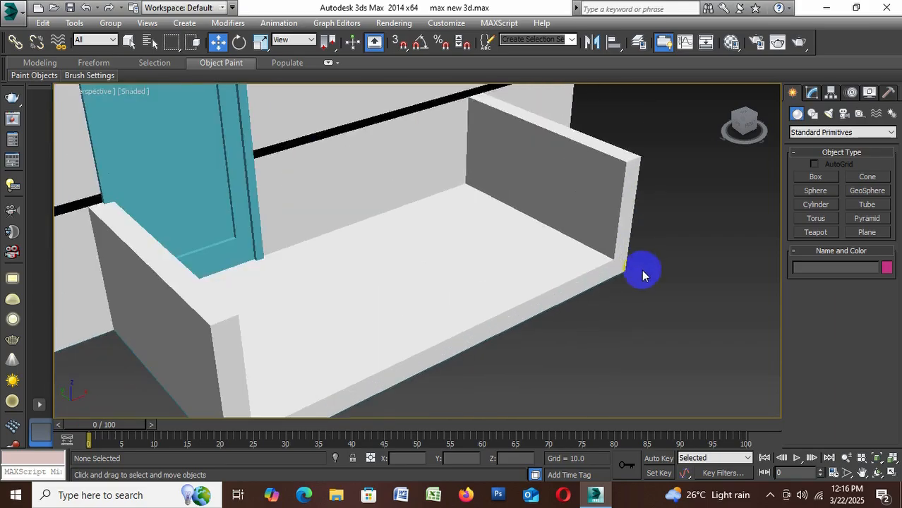
scroll(644, 269, down, 2)
scroll(517, 250, down, 4)
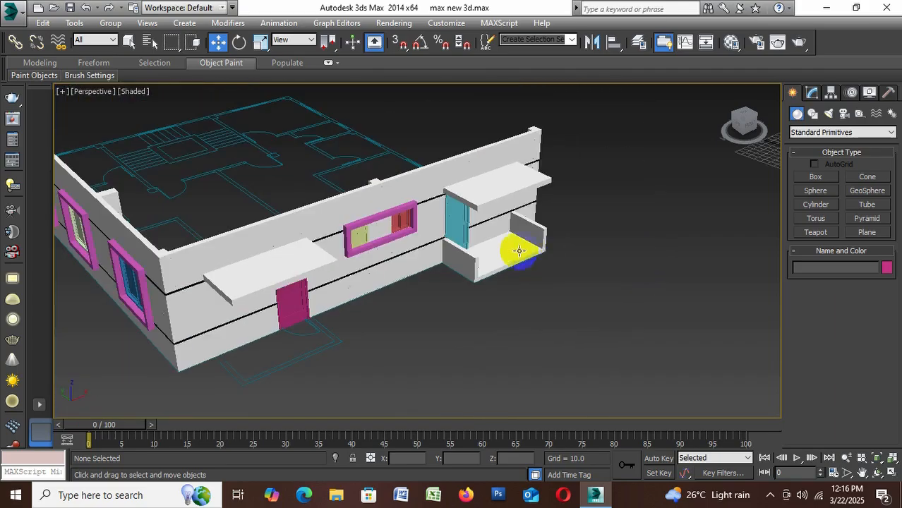
scroll(527, 250, up, 5)
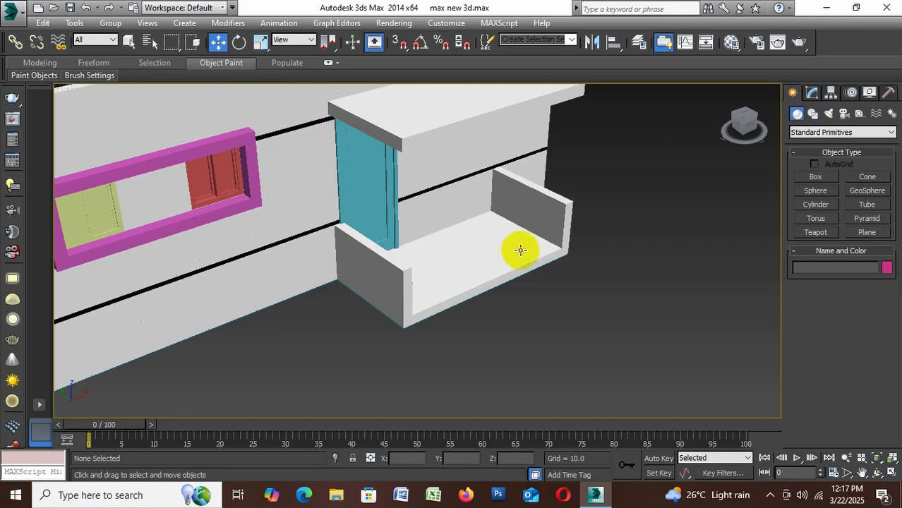
scroll(494, 300, up, 2)
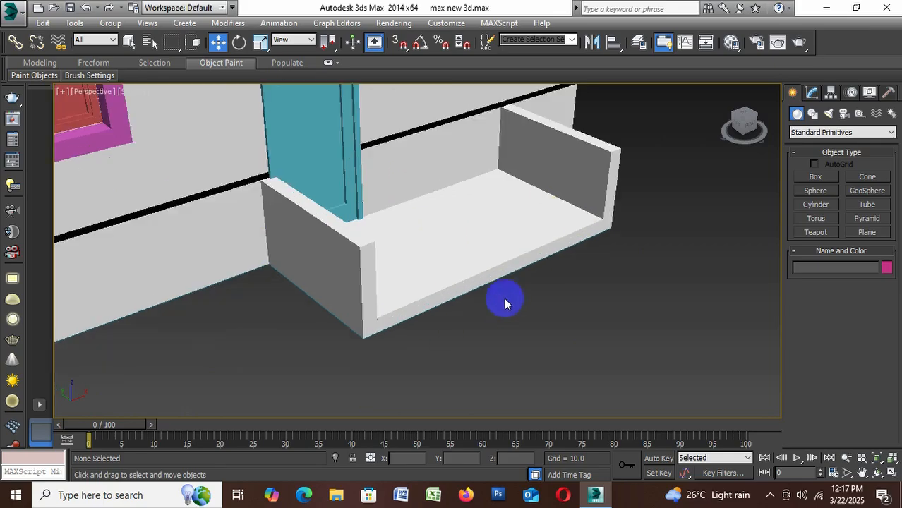
With AutoGrid on, draw a thin bar, about 1.1 by 1.0 and 99.5 long, from one low wall's inner face to the other
click(817, 178)
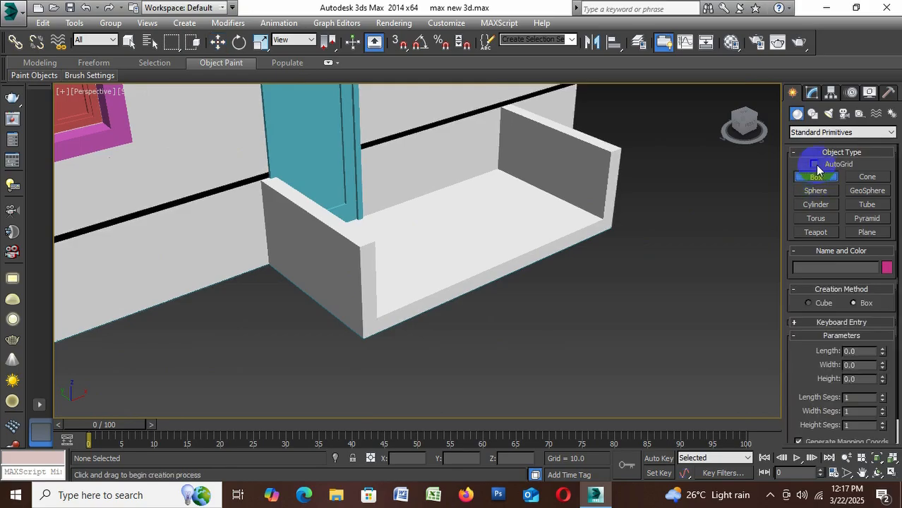
click(816, 164)
scroll(604, 181, up, 2)
scroll(599, 128, up, 2)
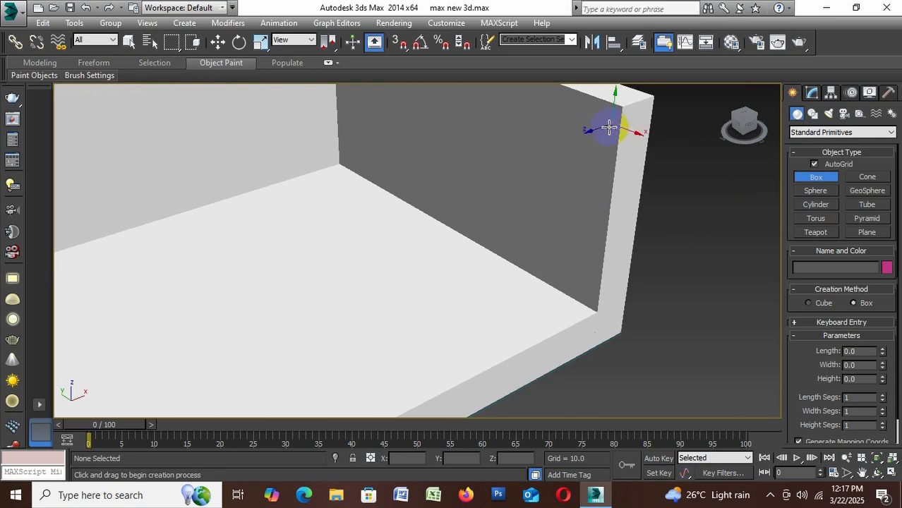
scroll(693, 203, down, 3)
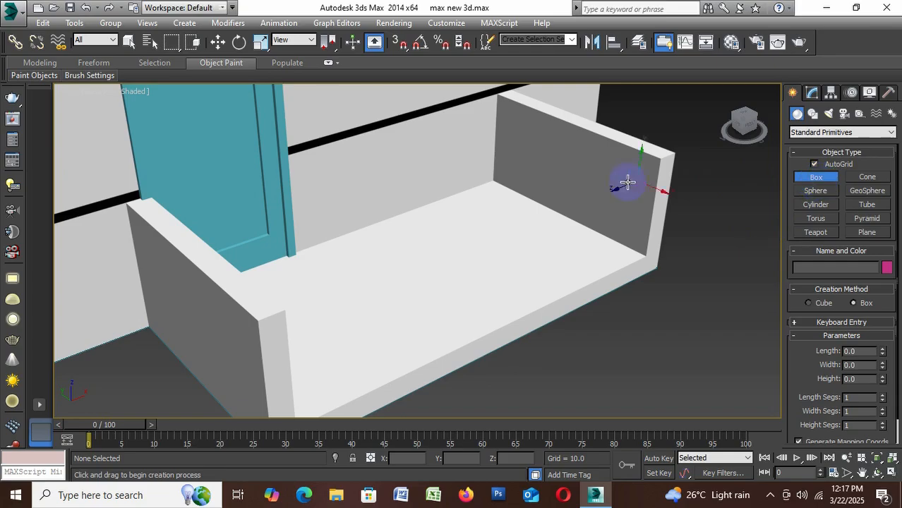
scroll(632, 180, up, 5)
drag(655, 172, 652, 176)
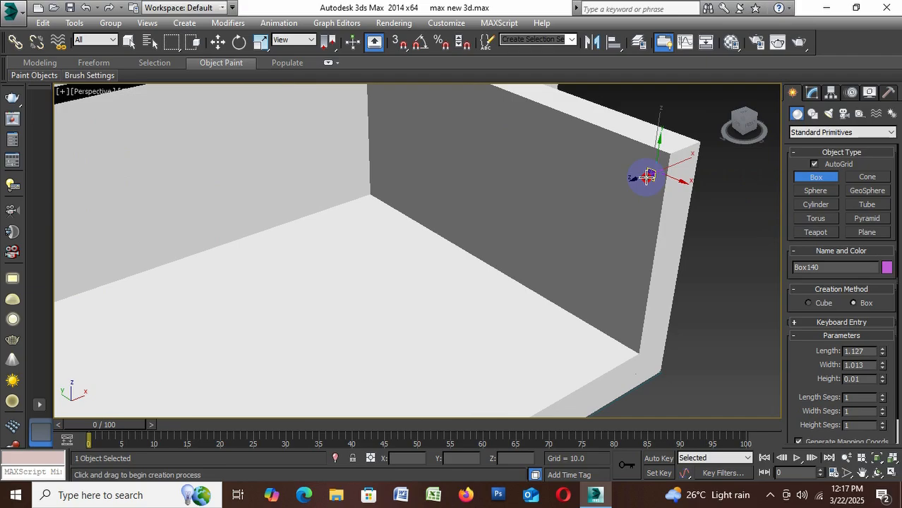
scroll(648, 177, down, 5)
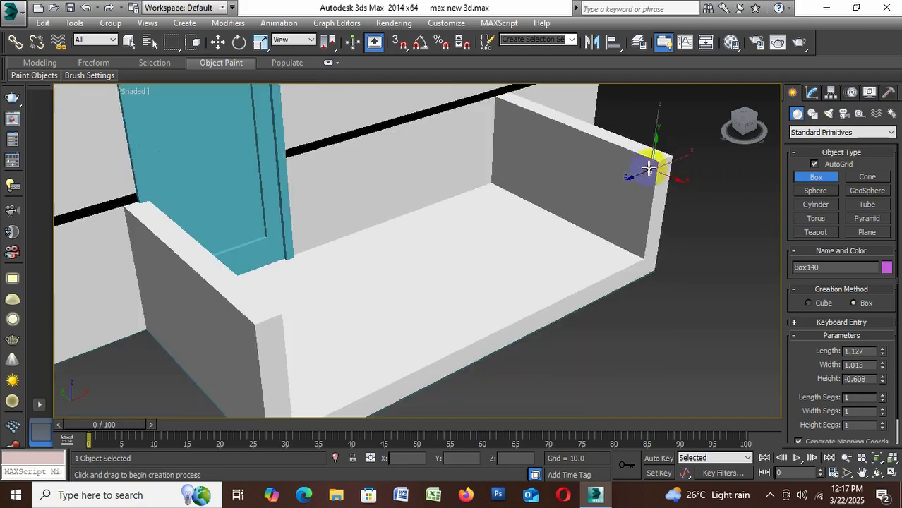
click(238, 356)
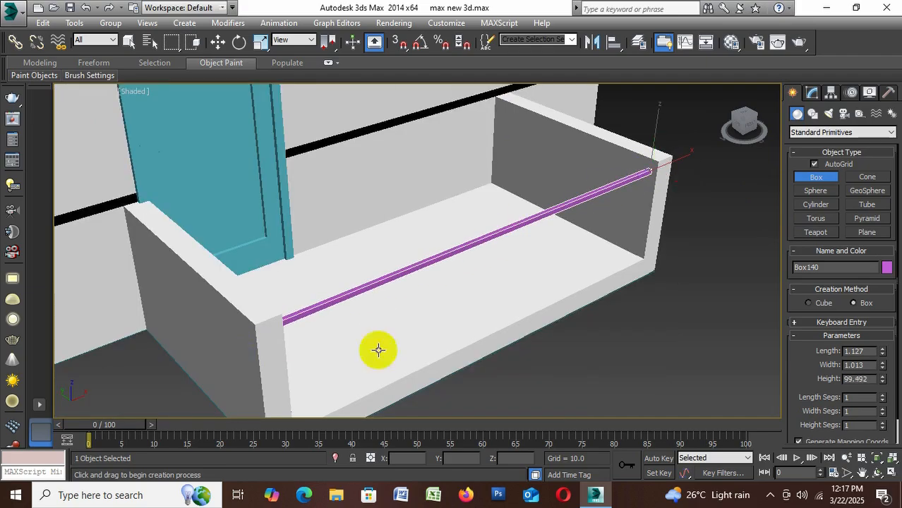
Raise the purple bar slightly towards the wall tops and stack seven evenly spaced copies below it
click(217, 42)
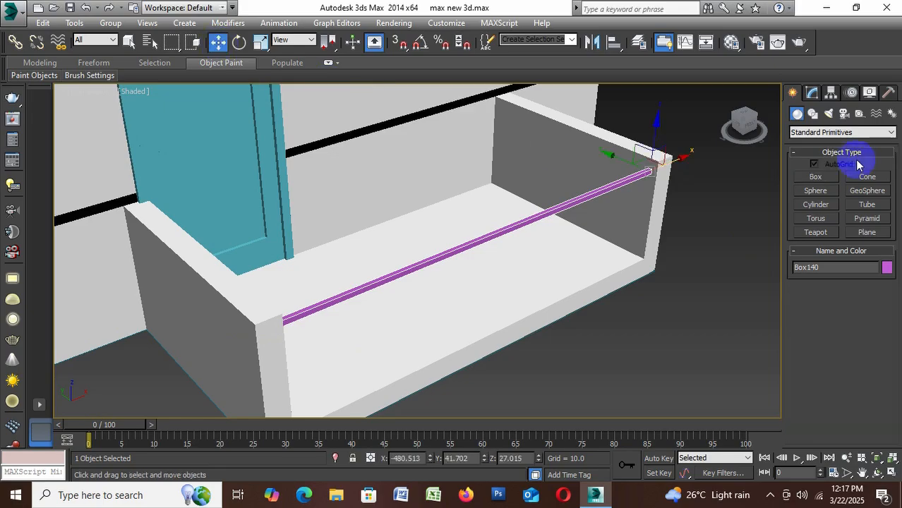
drag(653, 129, 658, 145)
double_click(460, 254)
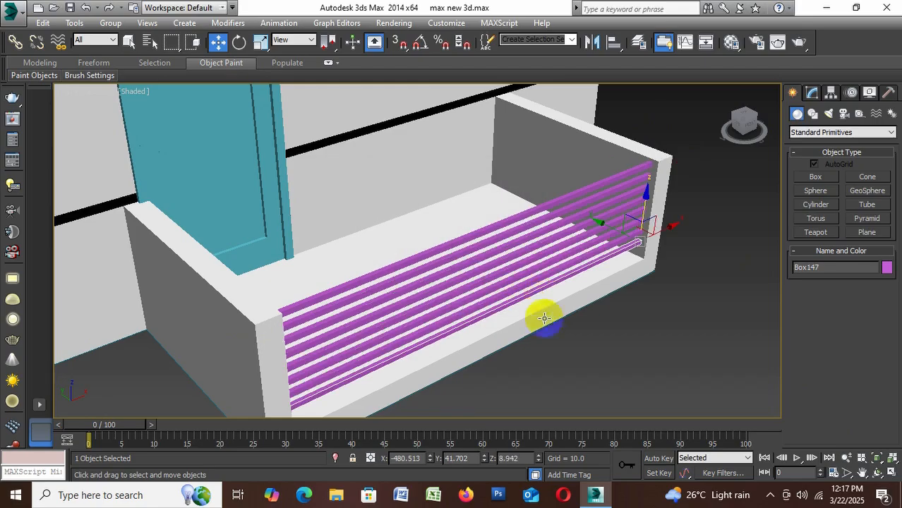
Delete all the purple railing bars between the two low walls
alt+middle_drag(618, 365, 600, 346)
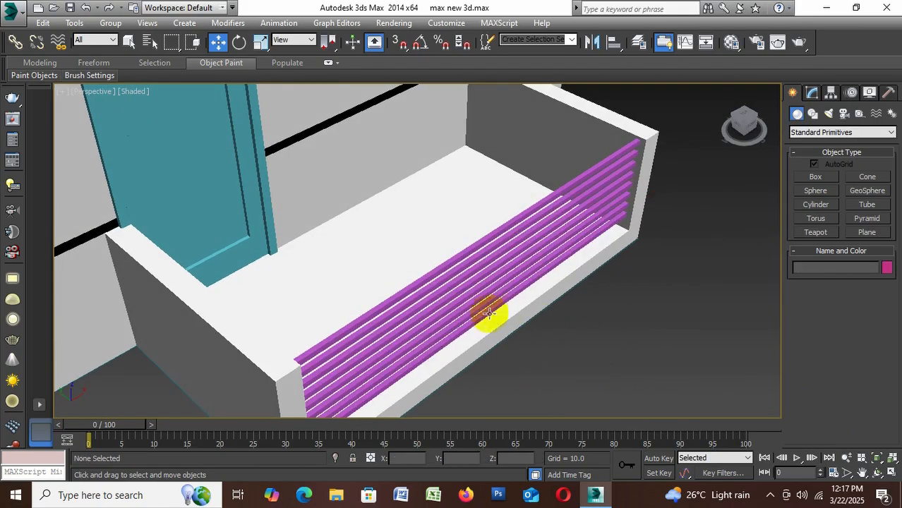
scroll(487, 312, up, 5)
key(Delete)
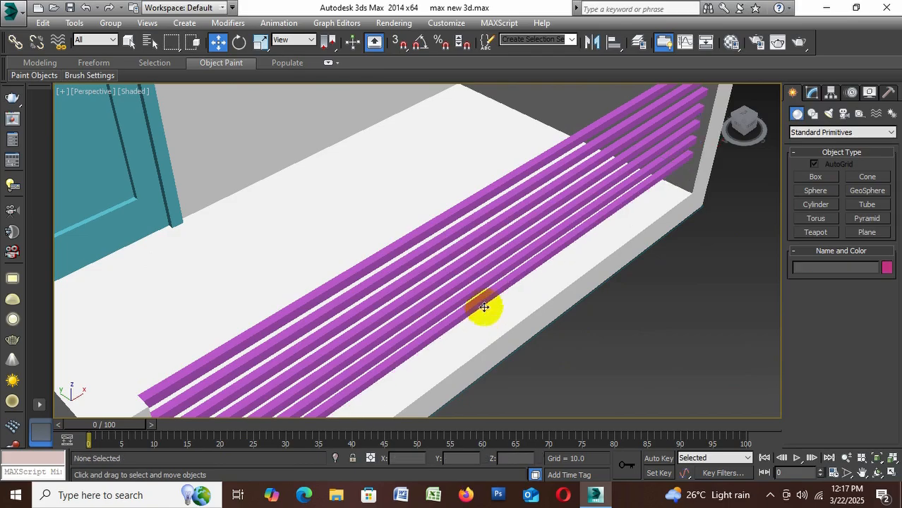
click(480, 304)
key(Delete)
click(478, 289)
key(Delete)
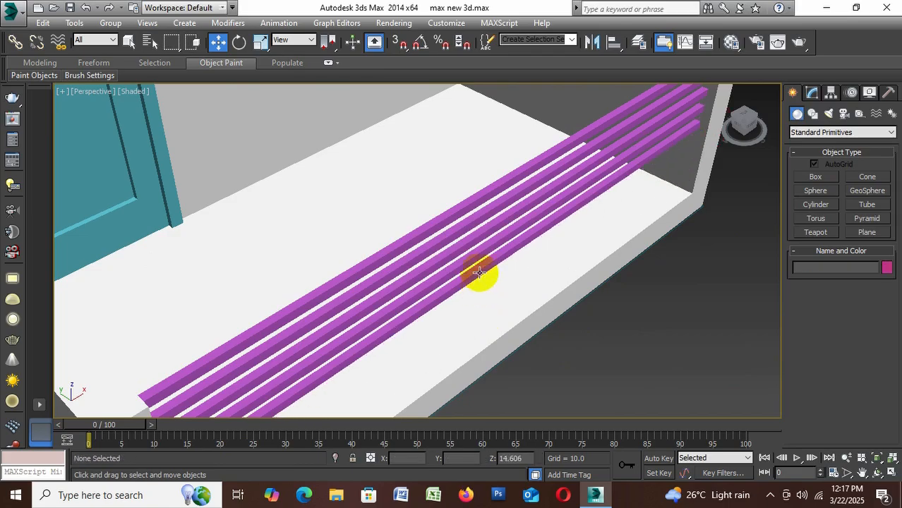
click(479, 274)
key(Delete)
click(477, 253)
key(Delete)
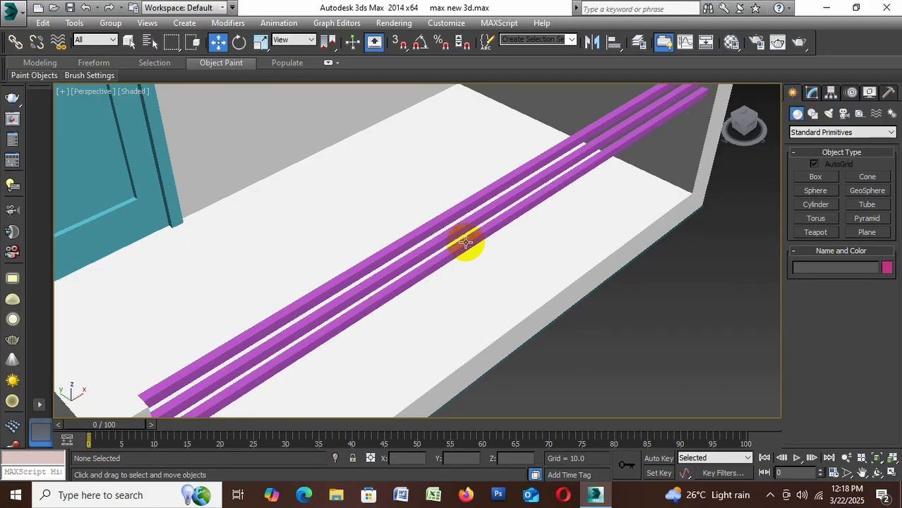
click(466, 241)
key(Delete)
click(469, 230)
key(Delete)
click(466, 207)
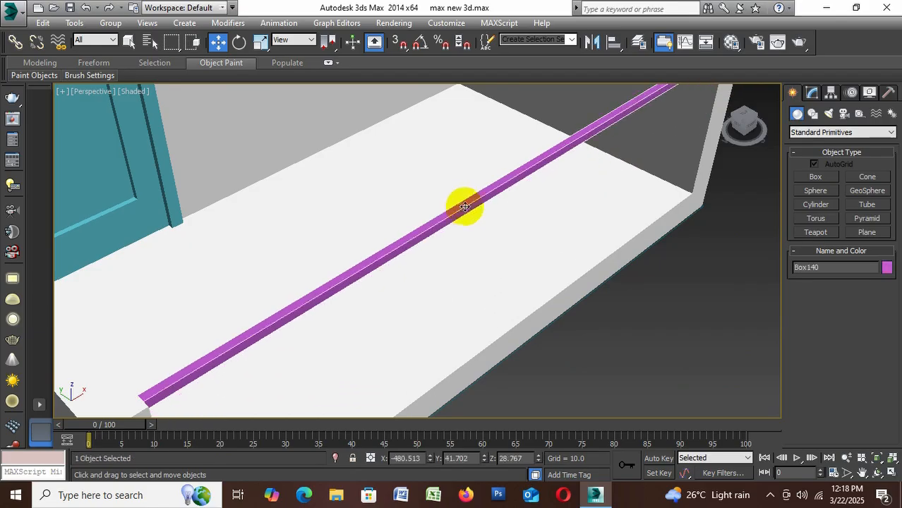
key(Delete)
scroll(468, 207, down, 4)
scroll(450, 282, up, 2)
alt+middle_drag(452, 292, 495, 319)
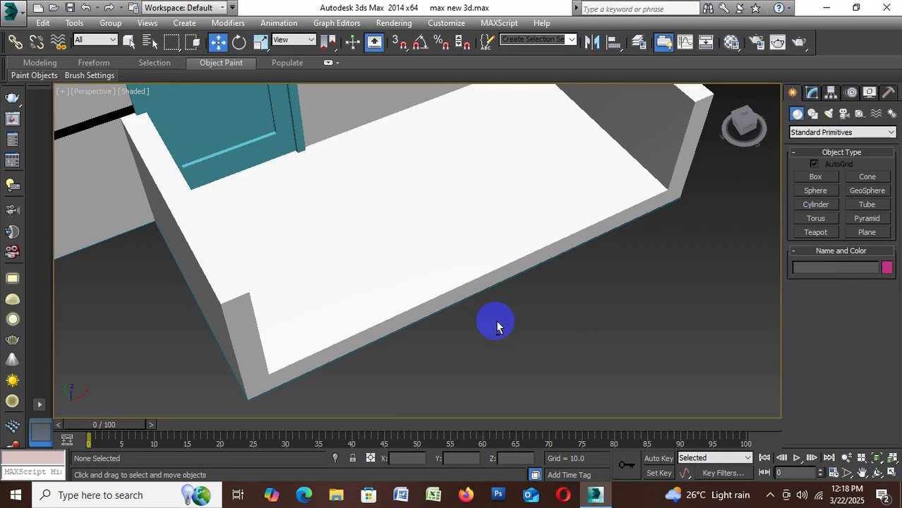
Start the spline Line tool with AutoGrid off and 3D snapping on
click(812, 114)
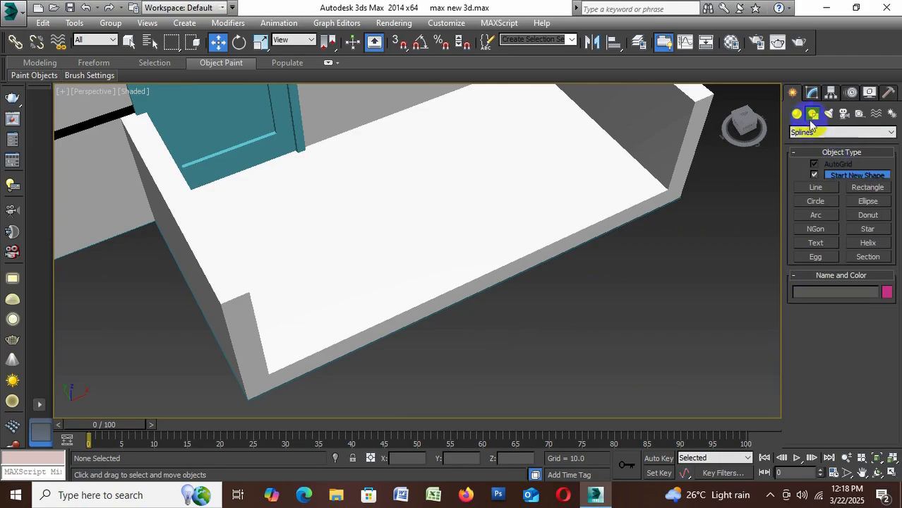
click(816, 186)
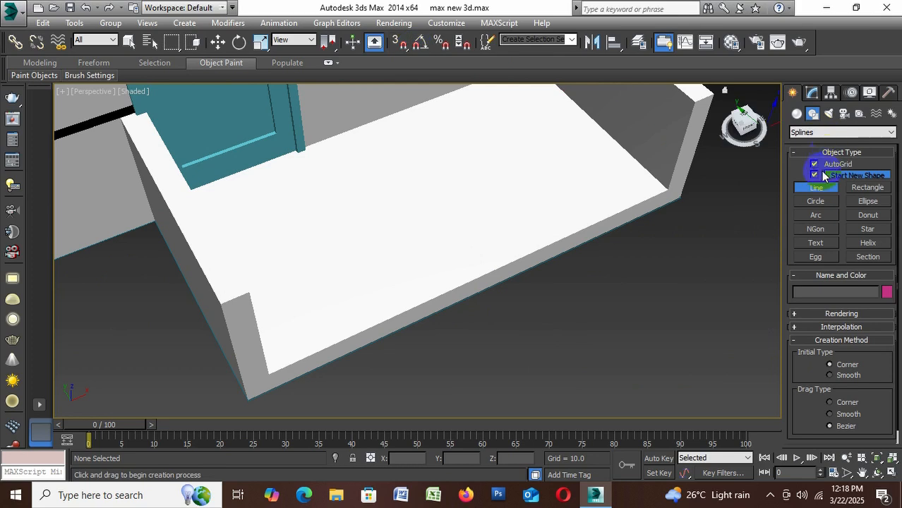
click(816, 165)
click(399, 48)
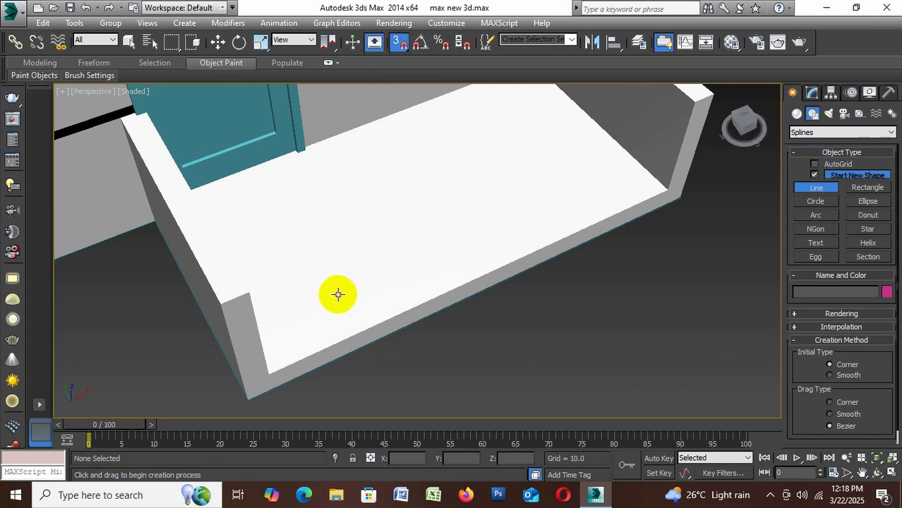
Try a snapped line with a Sweep modifier along the slab's front edge between the low walls, and delete it
drag(269, 374, 652, 223)
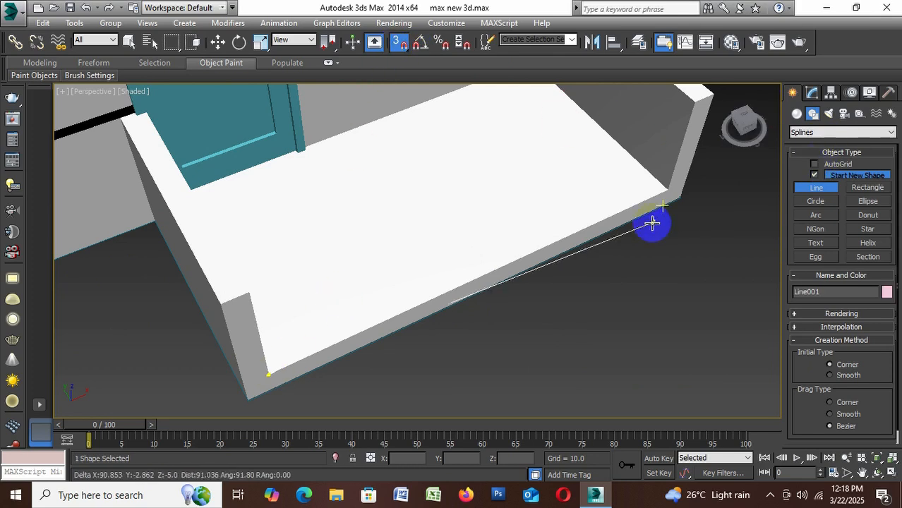
click(676, 188)
right_click(676, 189)
click(813, 93)
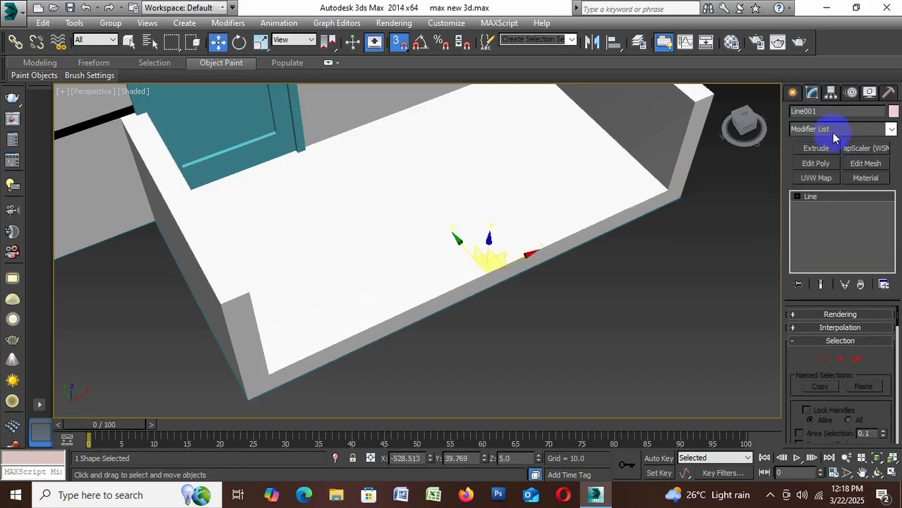
click(835, 131)
key(s)
key(s)
key(s)
key(s)
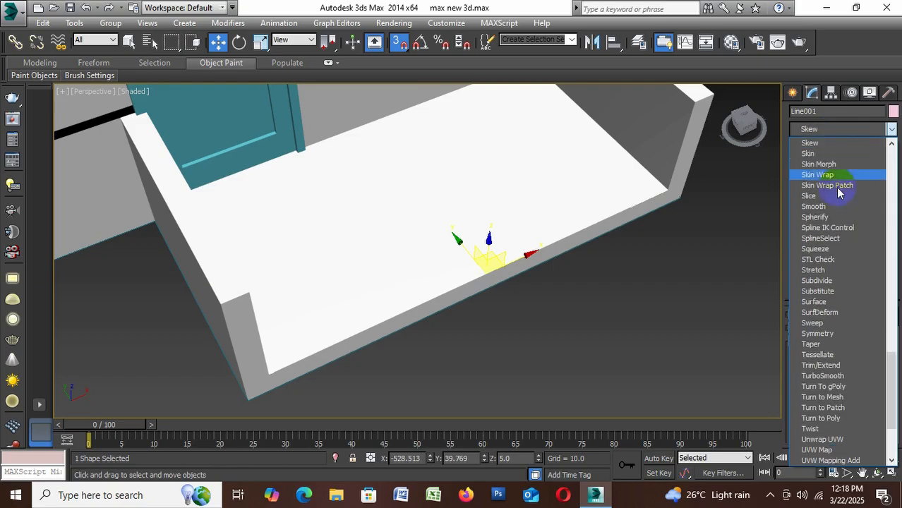
click(871, 322)
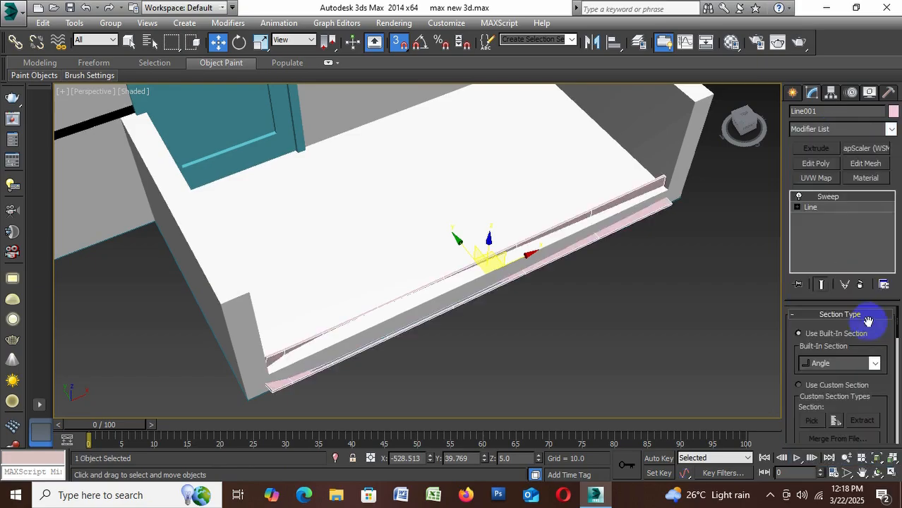
alt+middle_drag(661, 339, 643, 302)
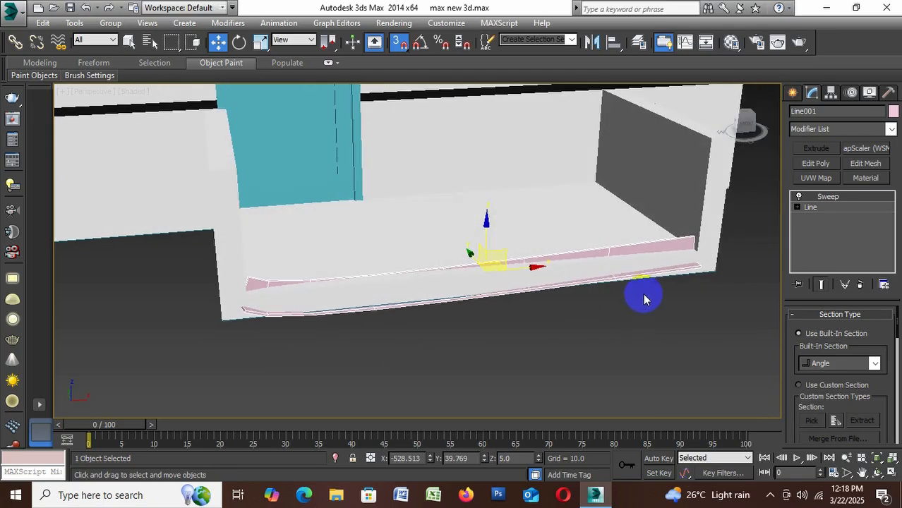
key(Delete)
Draw a straight line along the slab's upper front edge, snapped from one low wall's inner corner to the other's
click(793, 93)
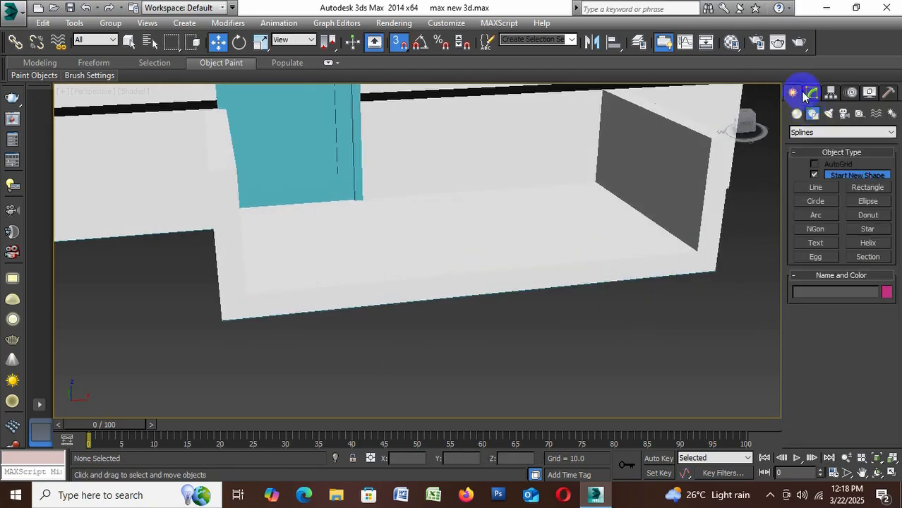
click(816, 187)
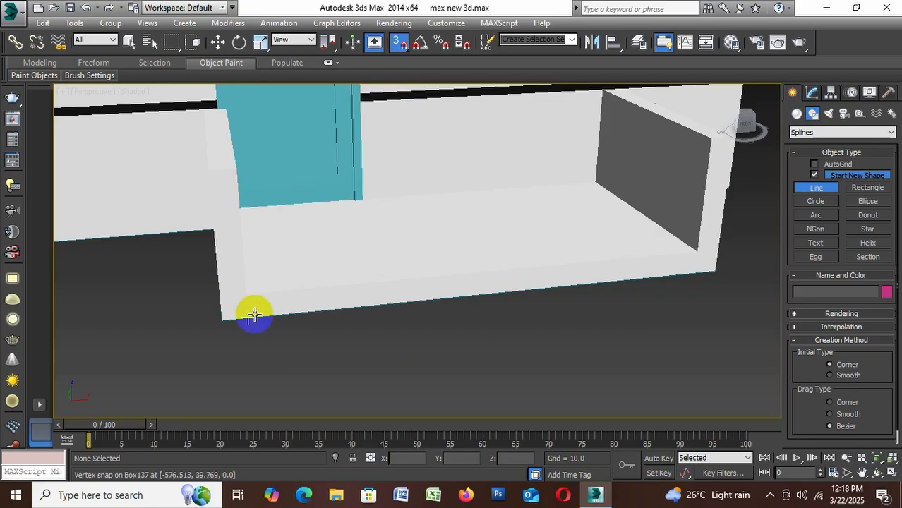
alt+middle_drag(262, 313, 283, 346)
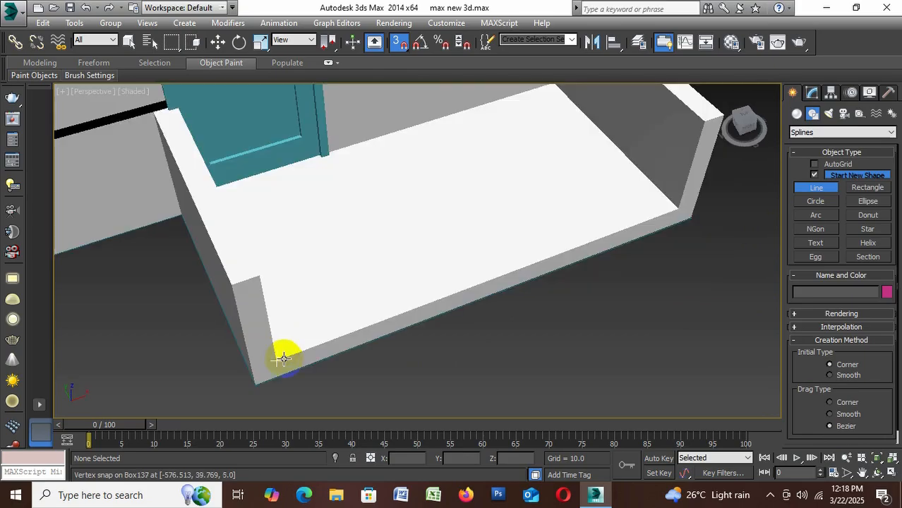
click(282, 359)
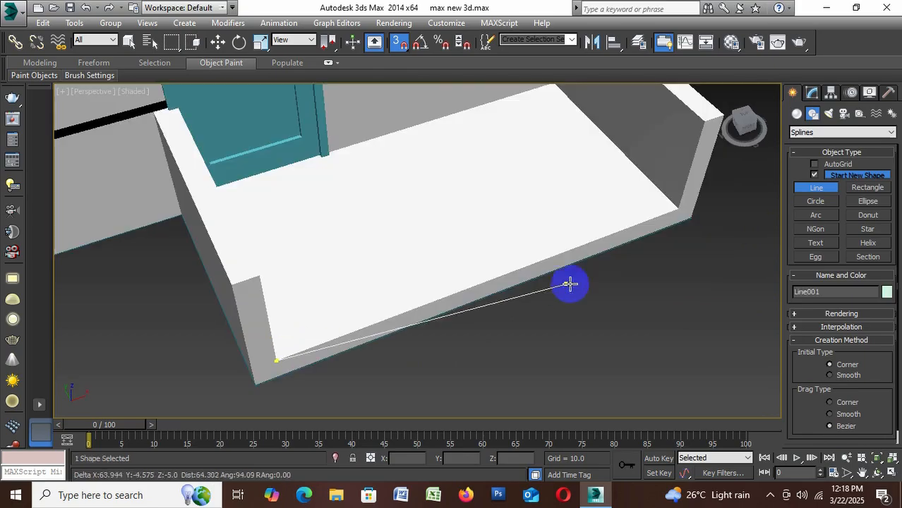
click(676, 211)
right_click(676, 211)
Apply a Sweep modifier to the line with the built-in Cylinder section and a radius of 0.7
click(813, 93)
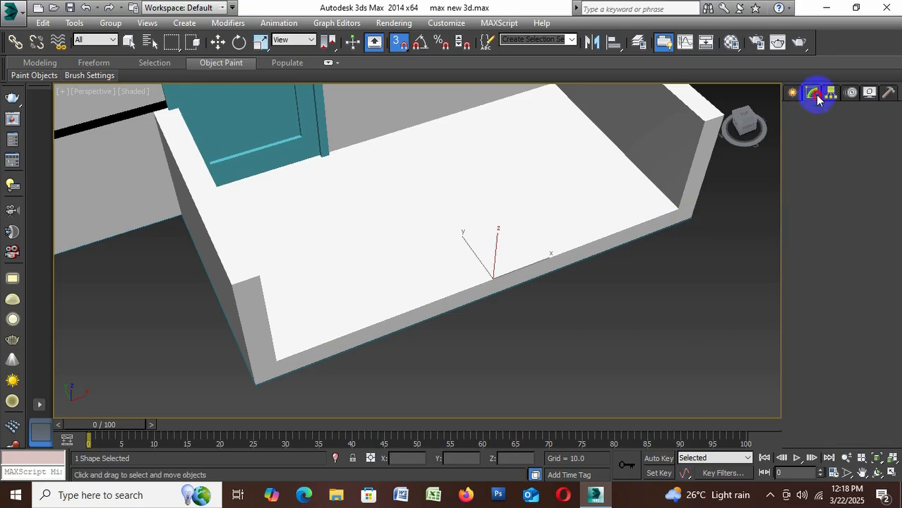
click(830, 129)
scroll(819, 325, down, 15)
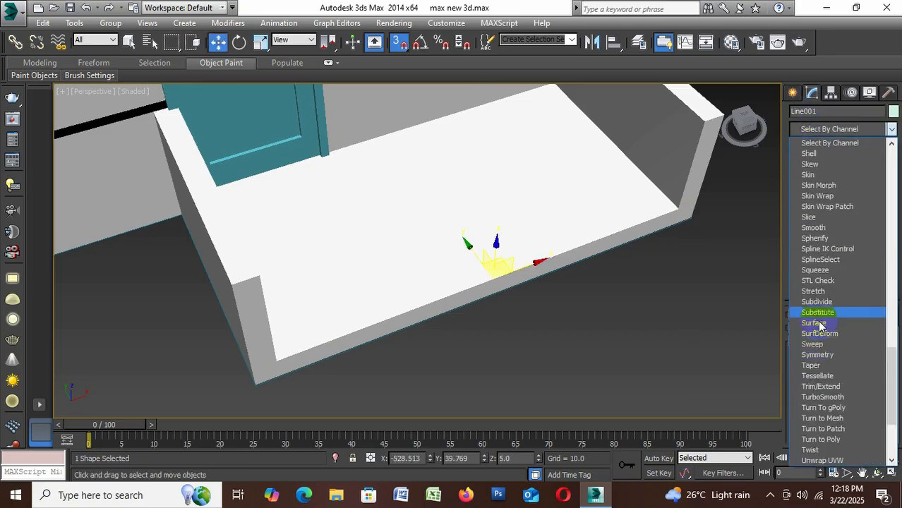
click(819, 344)
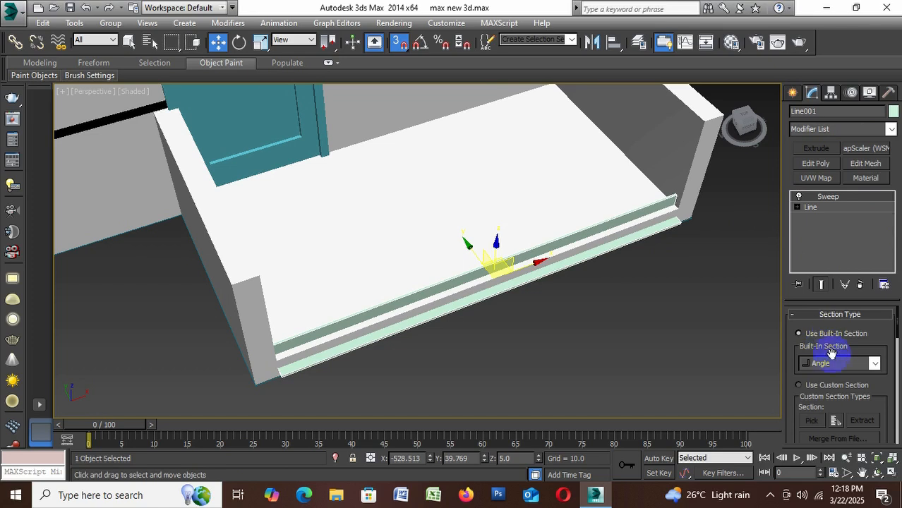
click(833, 365)
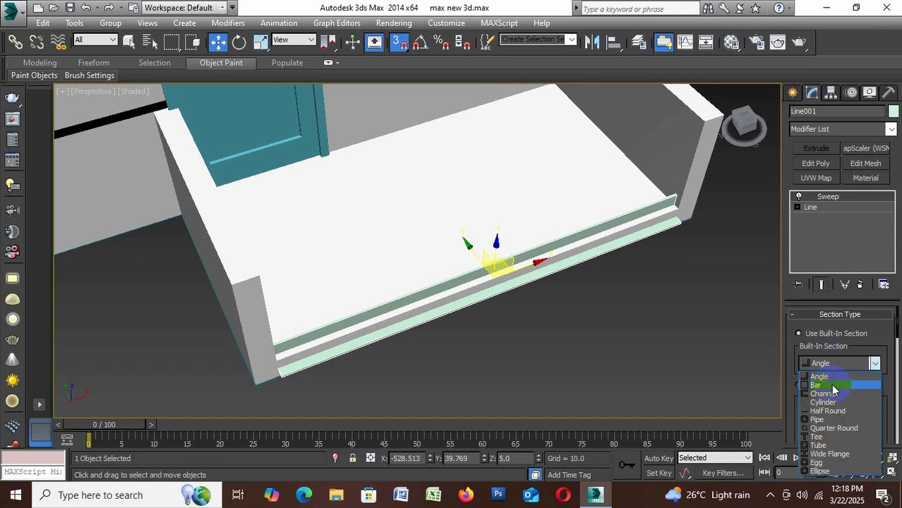
click(835, 402)
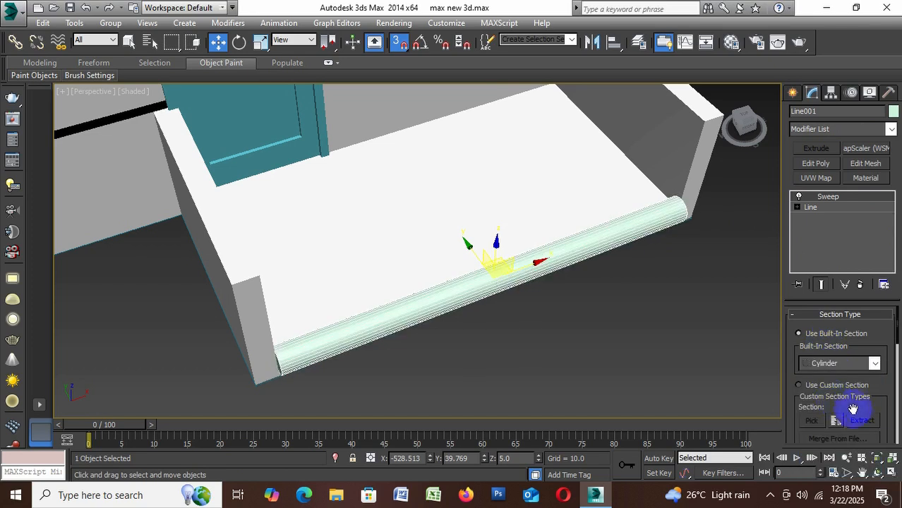
scroll(853, 409, down, 5)
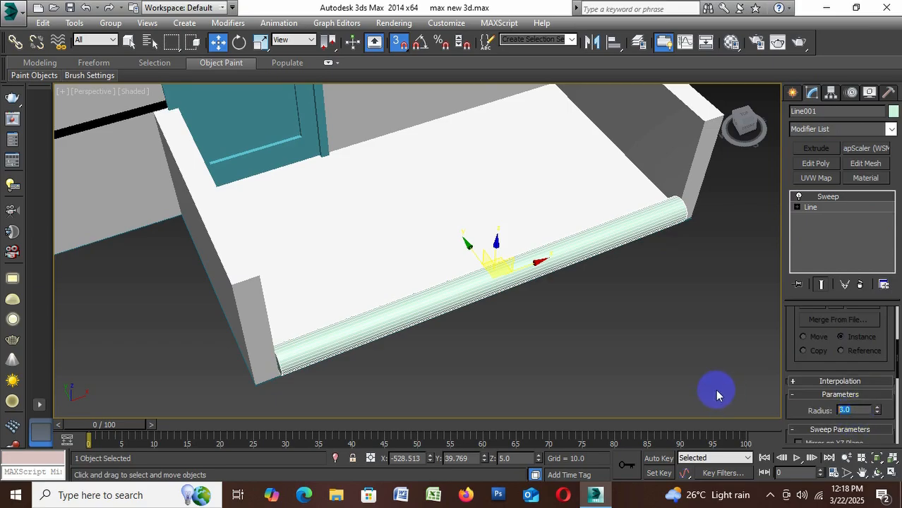
key(Return)
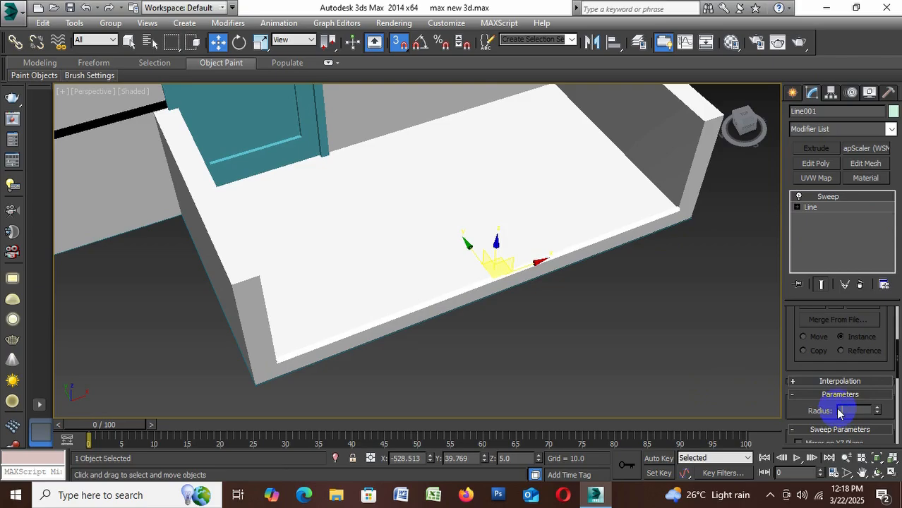
key(Return)
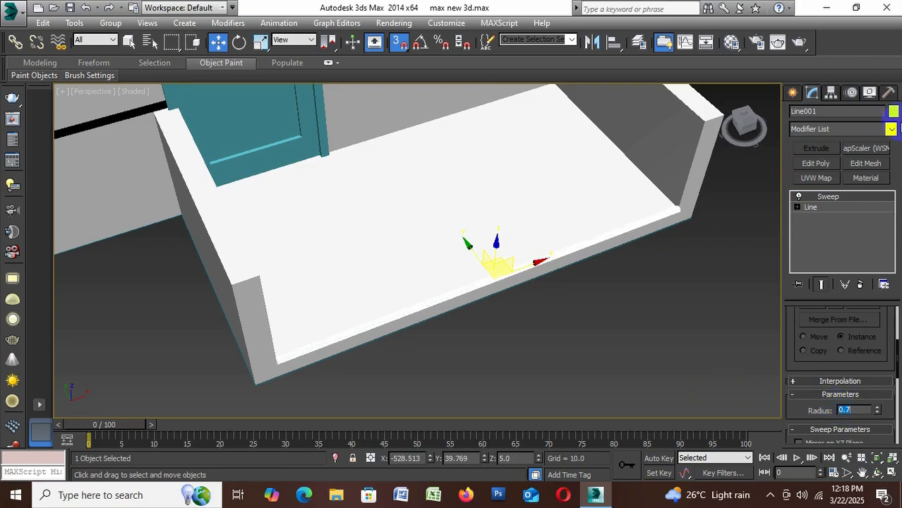
Change the round bar's object color to pale lavender blue from the basic palette
click(894, 110)
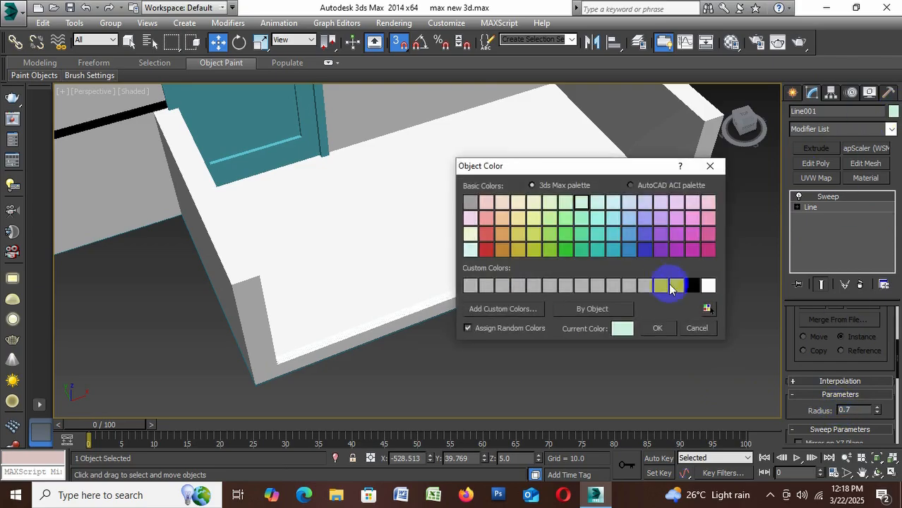
click(644, 203)
click(658, 327)
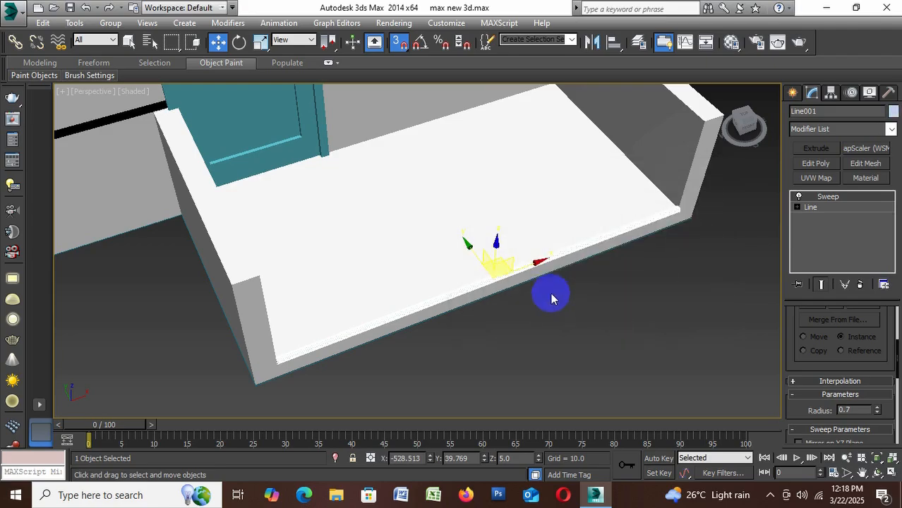
scroll(530, 295, up, 3)
click(552, 327)
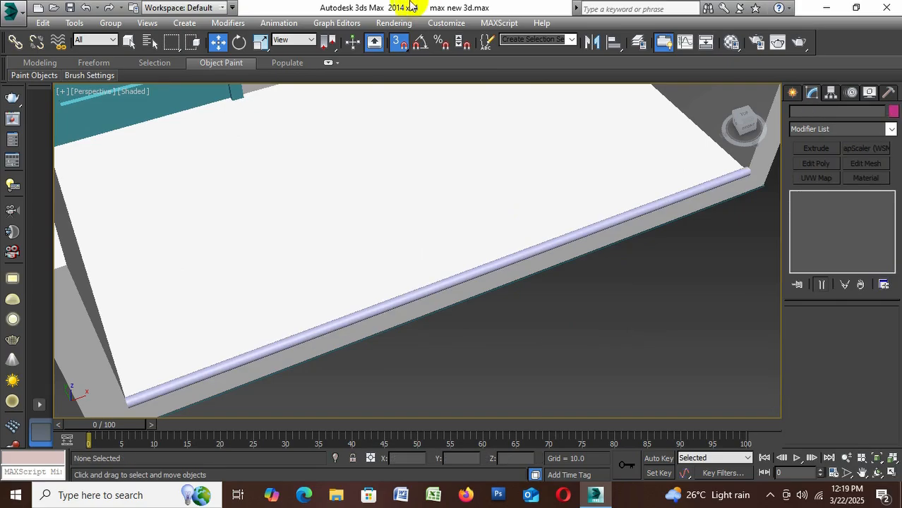
With snapping off, raise the round bar just above the slab and shift it slightly inward, to about Y 40.9, Z 7.1
click(416, 293)
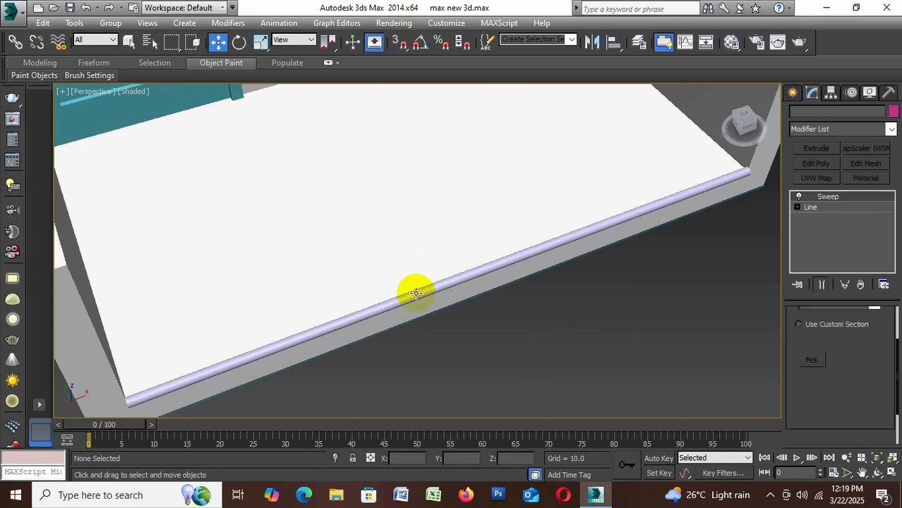
drag(478, 242, 448, 237)
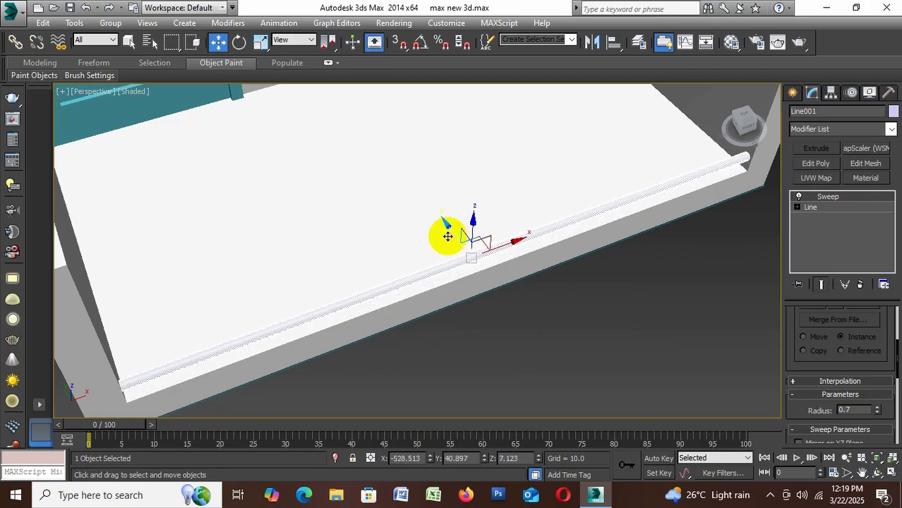
scroll(452, 235, down, 3)
scroll(460, 236, up, 1)
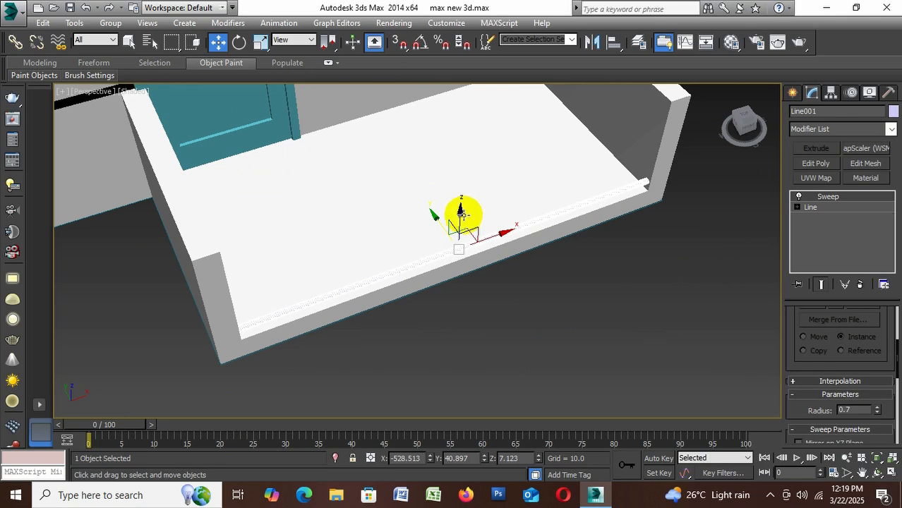
Stack seven copies of the round bar upward between the low walls, spaced about 3.7 apart
mouse_move(461, 218)
shift+mouse_down()
mouse_move(459, 201)
mouse_move(529, 241)
shift+mouse_up()
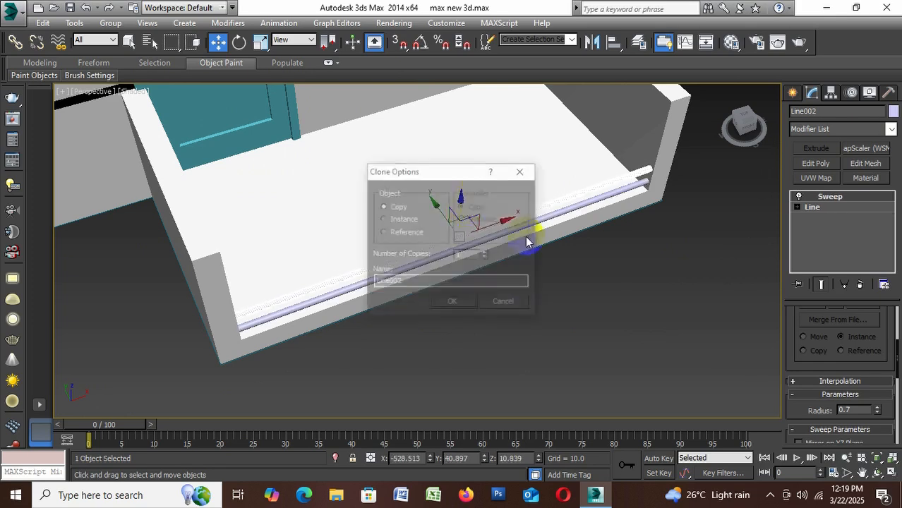
click(470, 255)
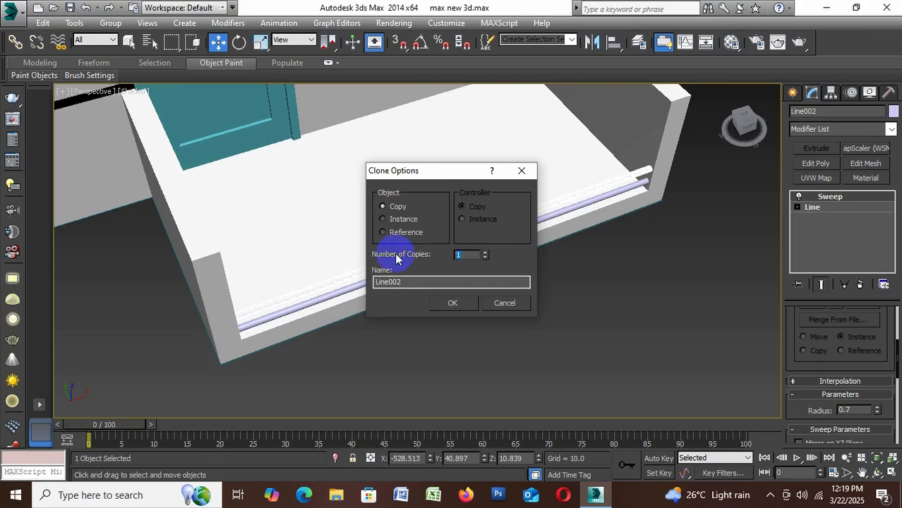
text(7)
click(453, 303)
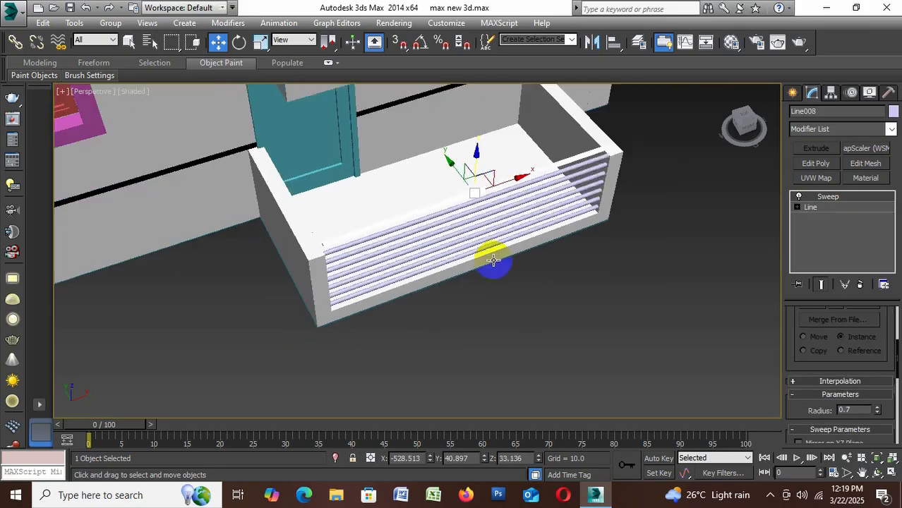
alt+middle_drag(531, 270, 519, 247)
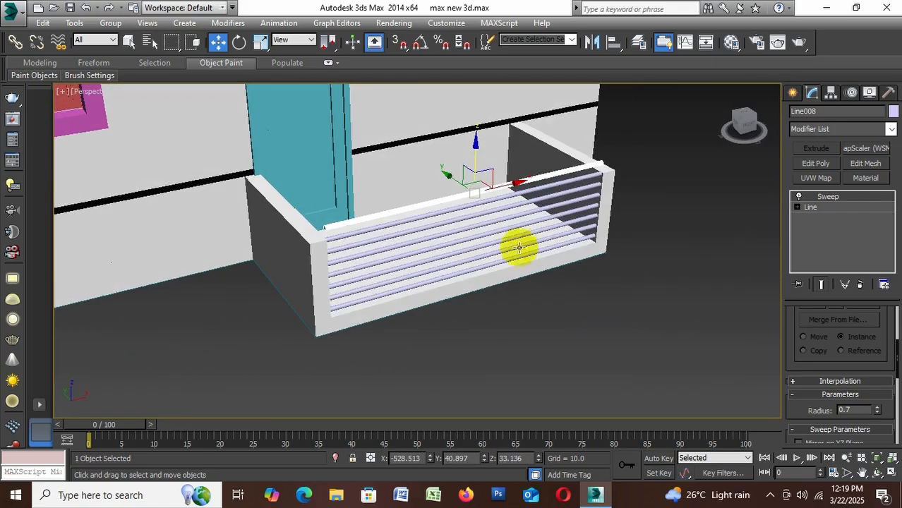
Delete the uppermost round bar that sits above the low walls
click(590, 306)
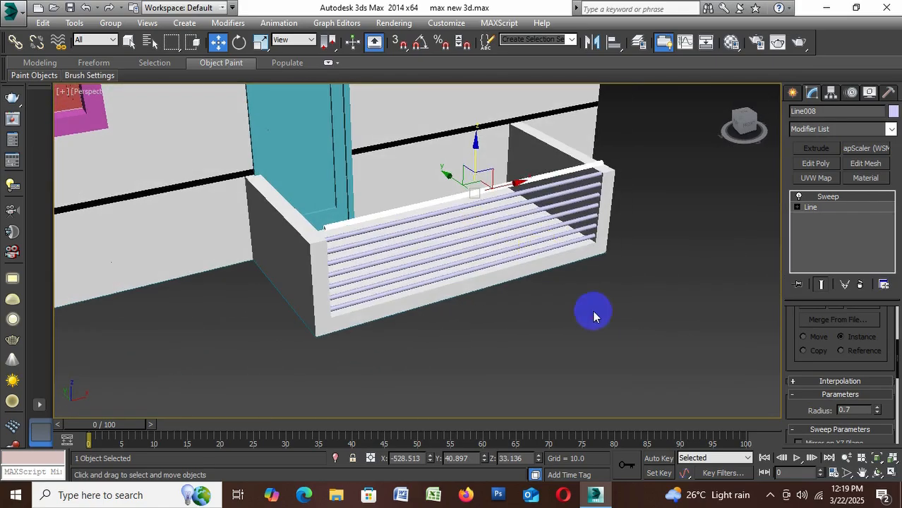
click(595, 163)
key(Delete)
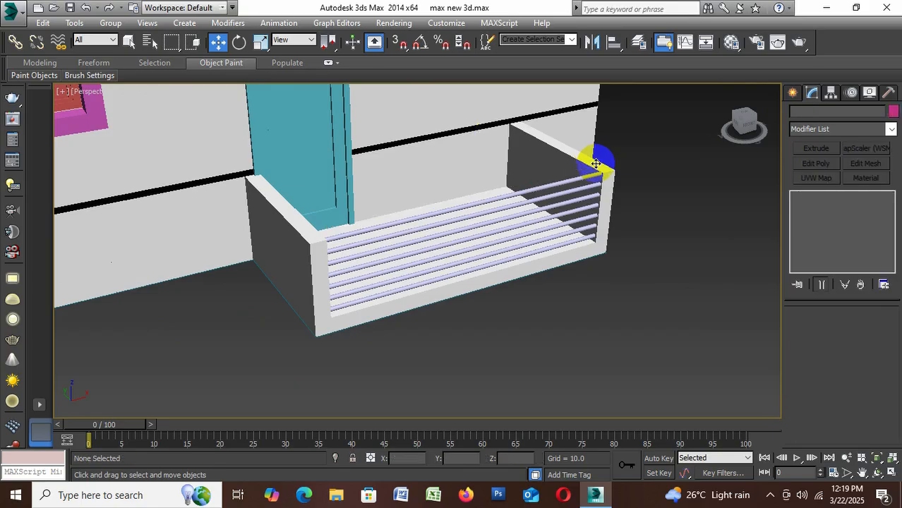
Change the Sweep section of the topmost remaining bar to Angle
alt+middle_drag(580, 195, 598, 207)
scroll(530, 190, up, 3)
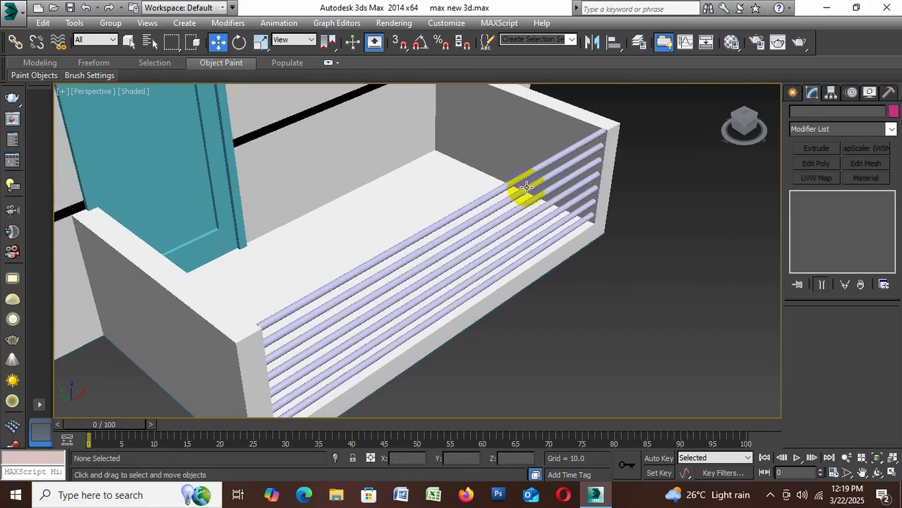
click(515, 180)
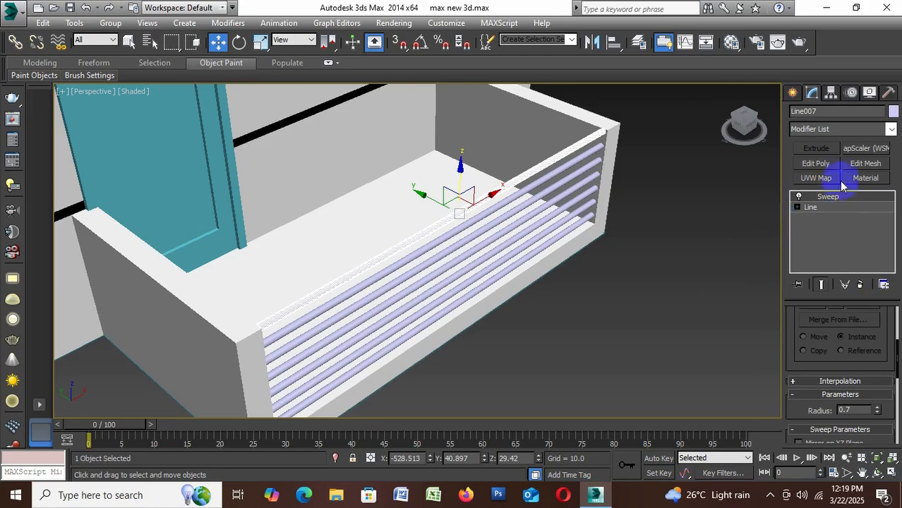
scroll(838, 322, up, 3)
click(840, 323)
click(837, 346)
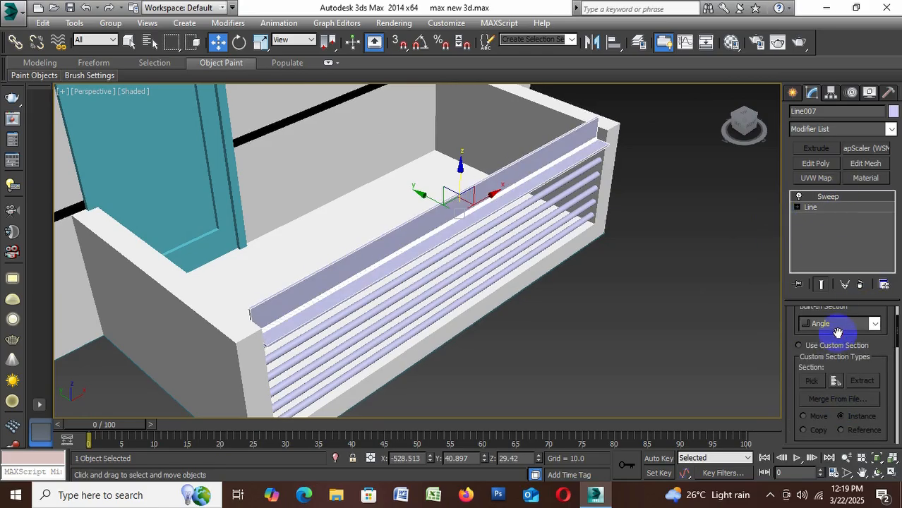
Change the topmost rail's Sweep section to Bar and set both its length and width to 1.5
click(837, 325)
click(828, 347)
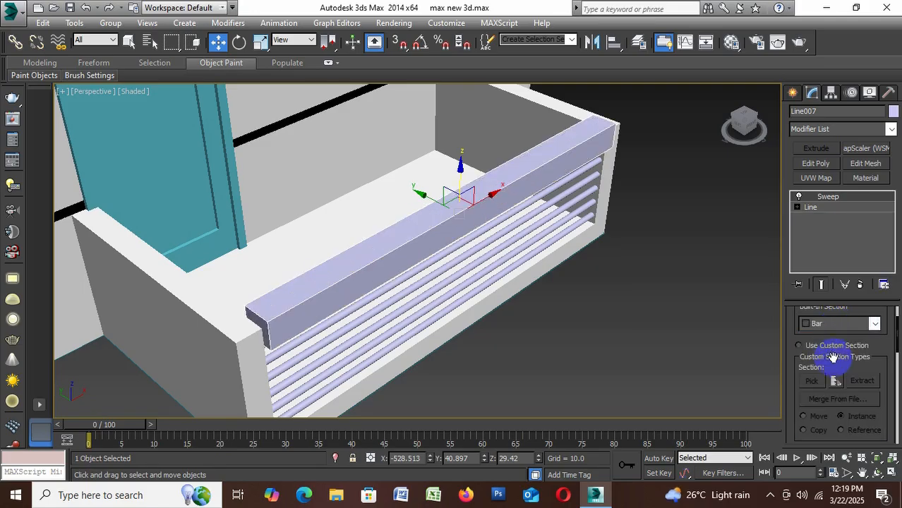
scroll(824, 415, down, 5)
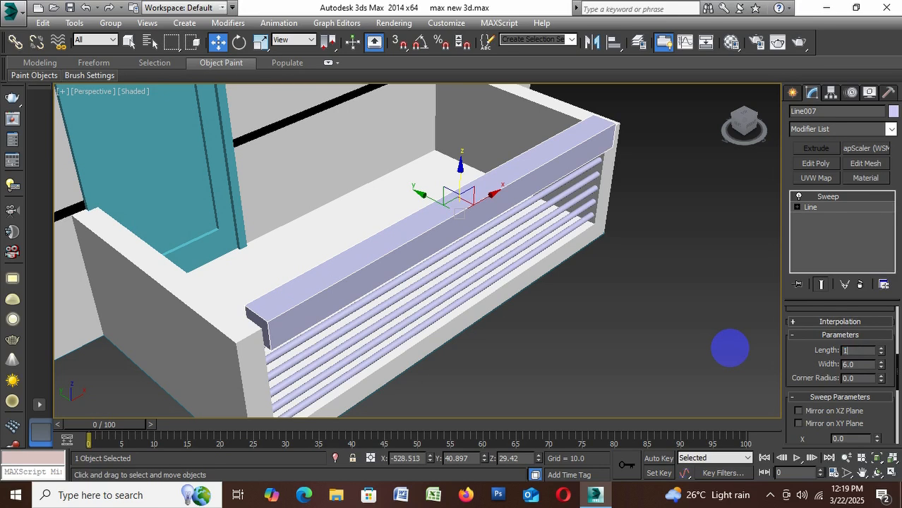
key(Return)
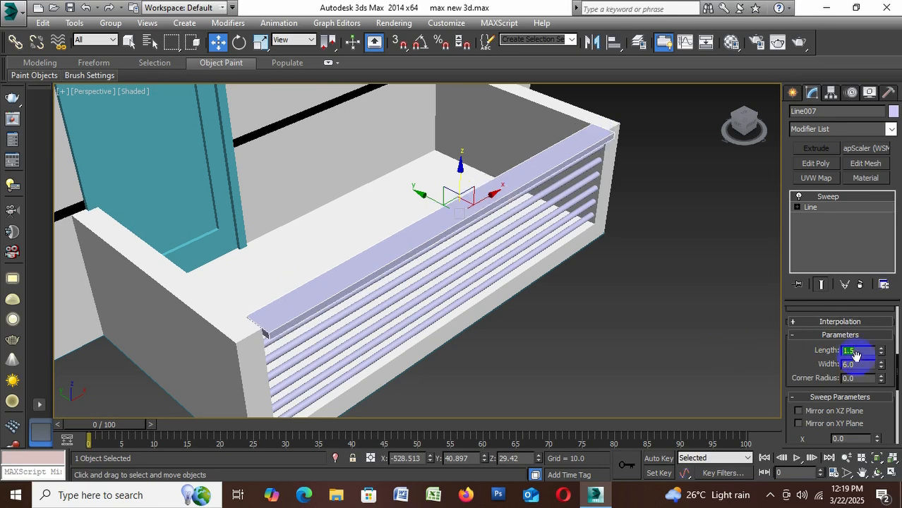
drag(865, 364, 762, 364)
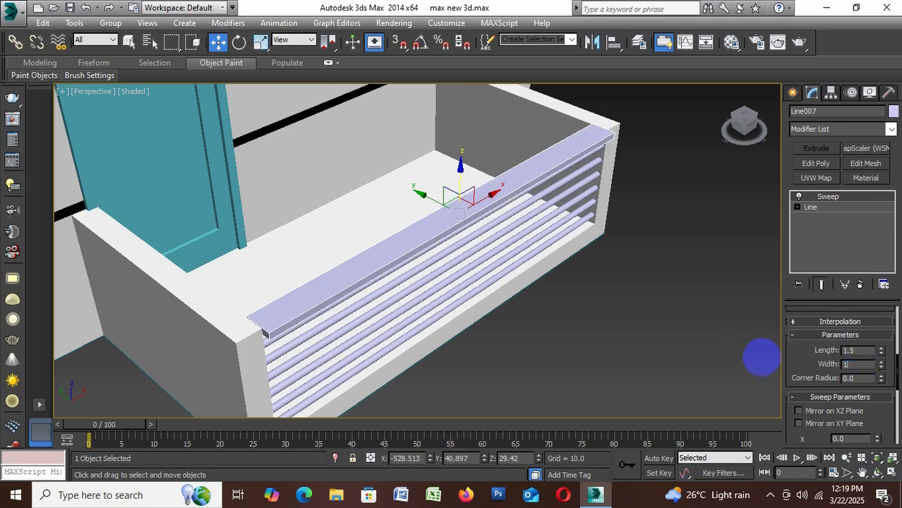
text(1.5)
key(Return)
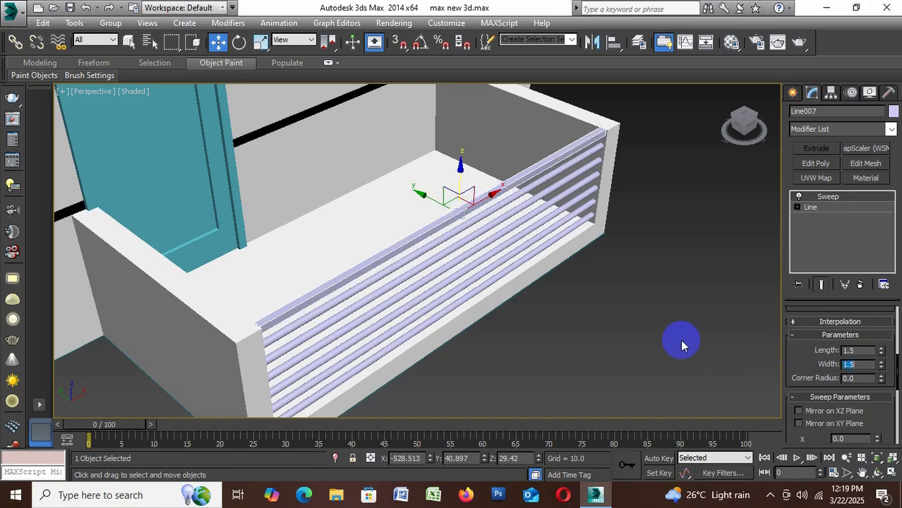
click(683, 349)
Select the six round bars below the top rail and change their object colour to black
mouse_move(646, 356)
alt+middle_down()
mouse_move(665, 353)
mouse_move(584, 332)
mouse_move(662, 348)
mouse_move(655, 349)
alt+middle_up()
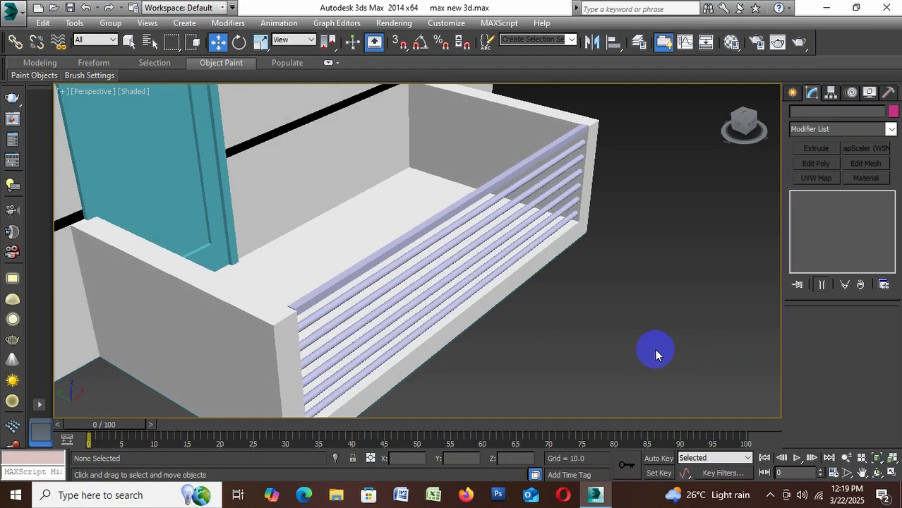
scroll(397, 367, up, 3)
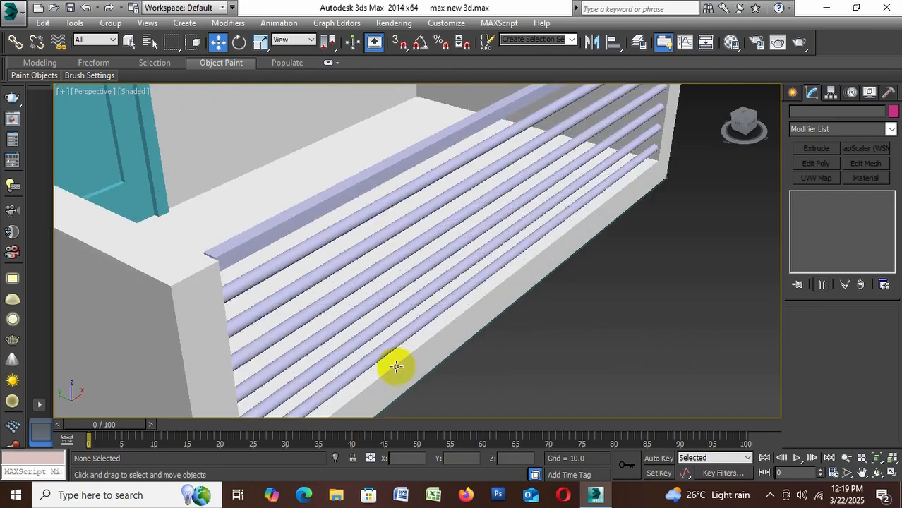
click(388, 343)
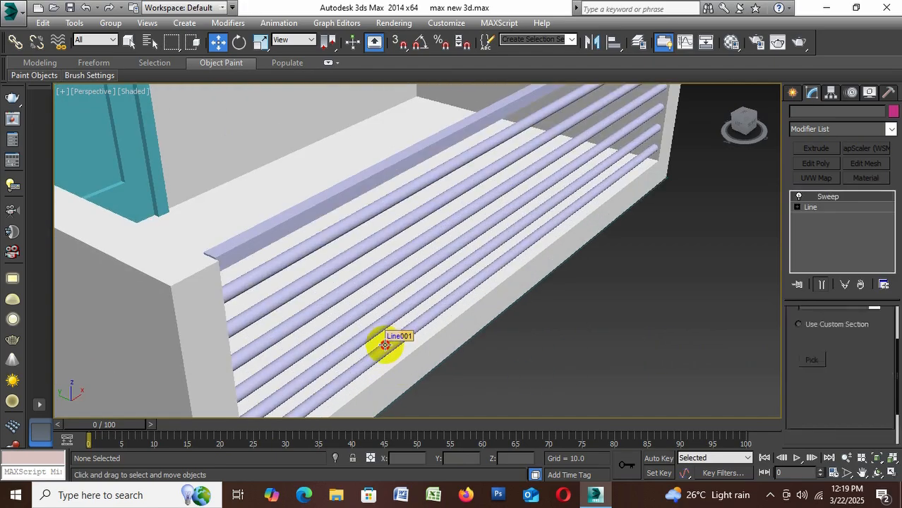
ctrl+click(361, 318)
ctrl+click(361, 315)
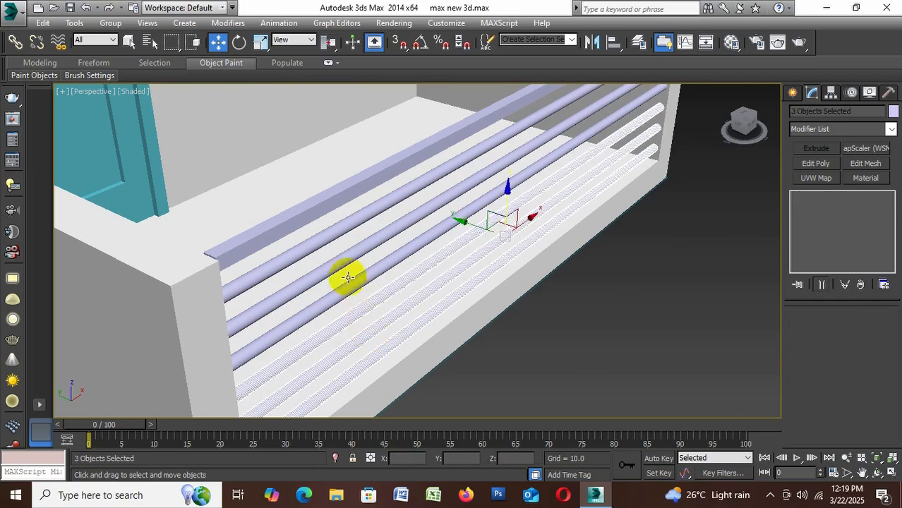
ctrl+click(347, 286)
ctrl+click(348, 265)
ctrl+click(342, 228)
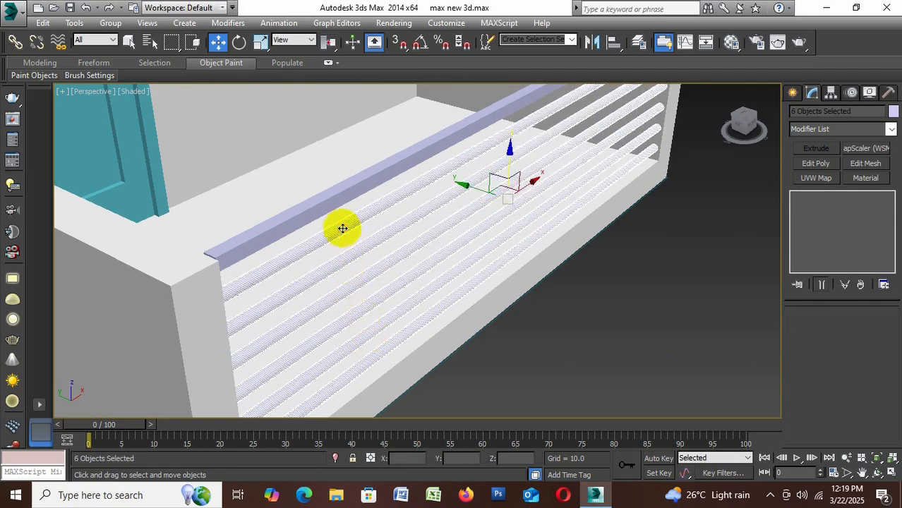
click(892, 112)
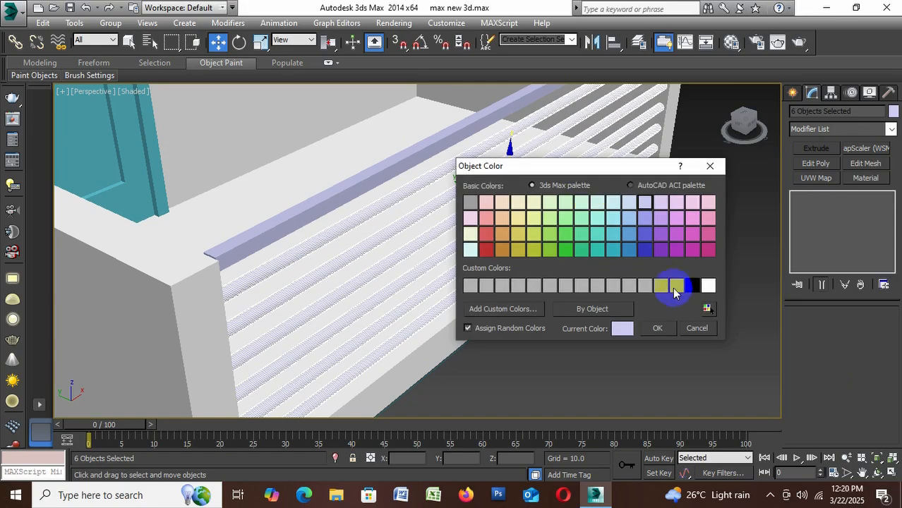
click(693, 286)
click(662, 329)
click(650, 338)
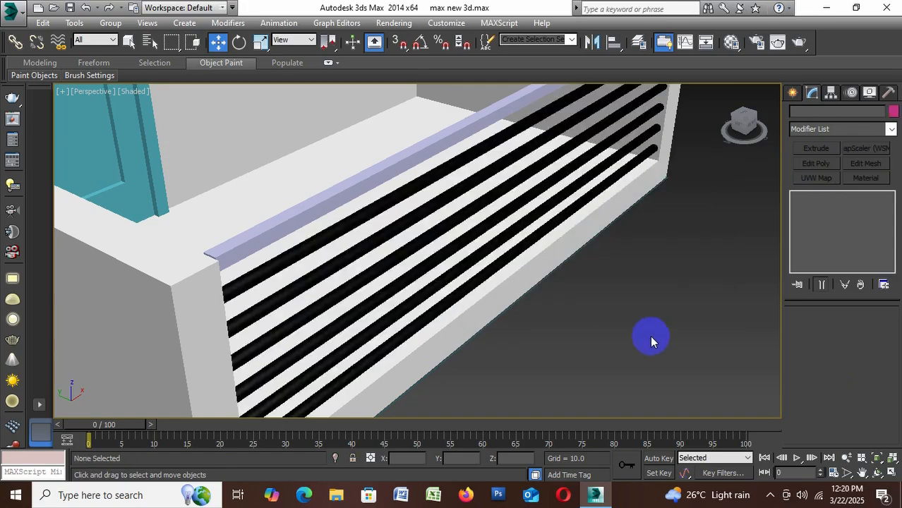
Change the square top rail's object colour to dark yellow
alt+middle_drag(458, 237, 454, 217)
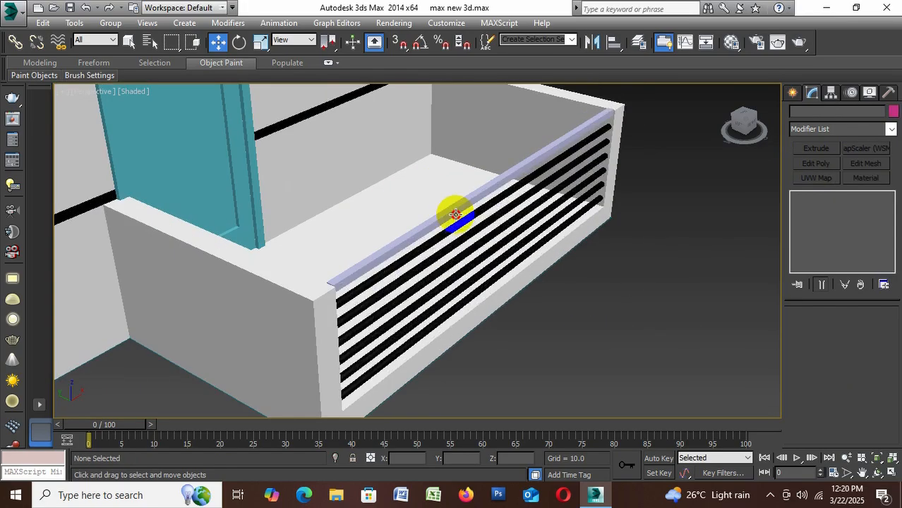
click(456, 215)
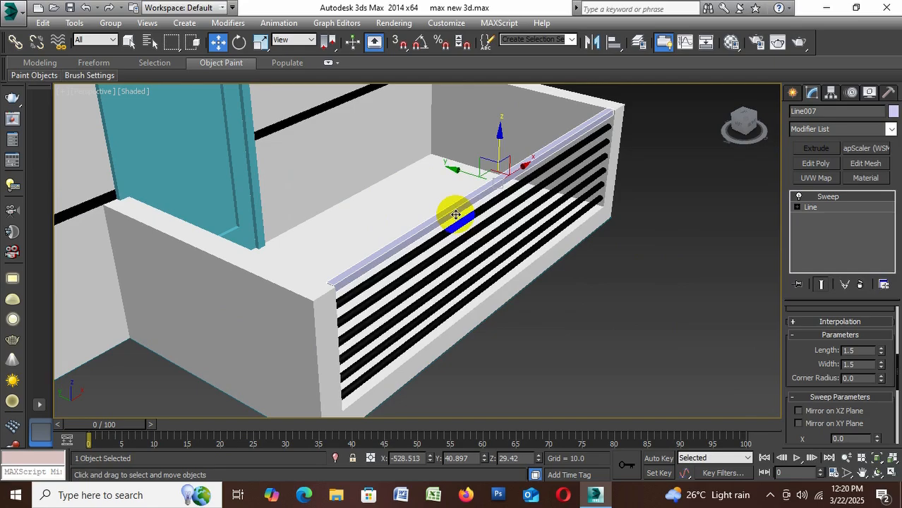
click(894, 113)
click(502, 250)
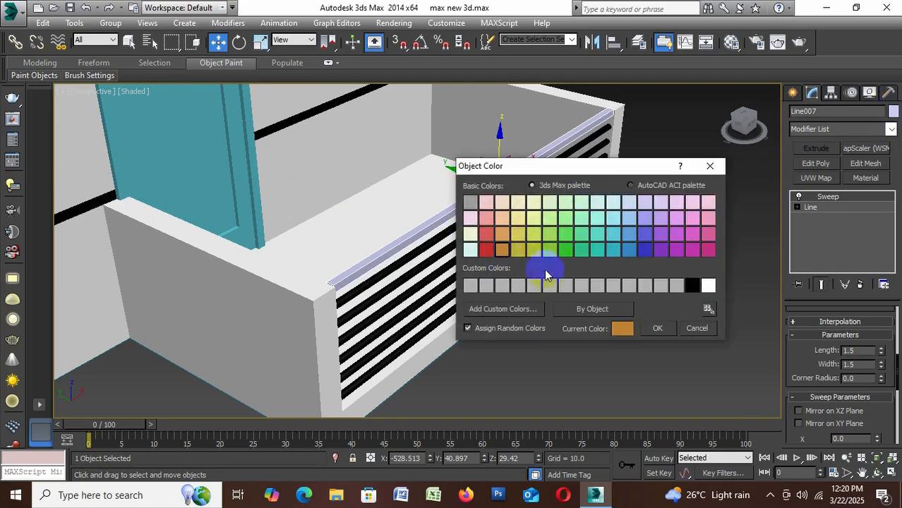
click(519, 250)
click(649, 332)
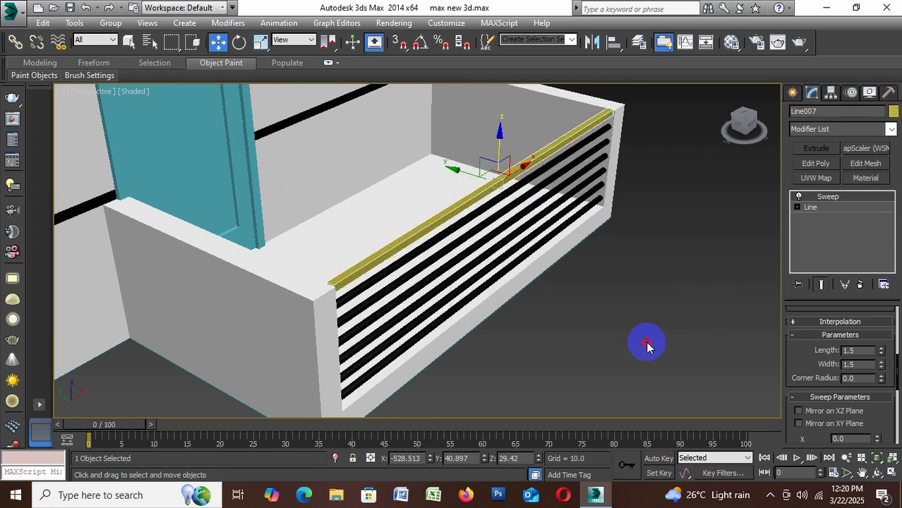
click(646, 345)
With AutoGrid on, draw a circle of about 0.62 radius on the slab at the foot of the railing bars
scroll(437, 268, down, 5)
alt+middle_drag(523, 331, 517, 351)
scroll(514, 348, up, 5)
scroll(381, 303, up, 3)
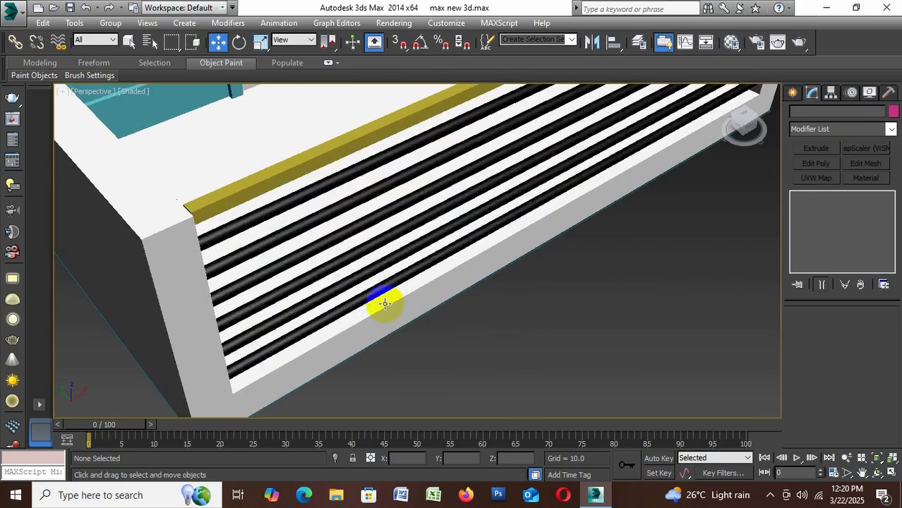
click(793, 94)
click(816, 201)
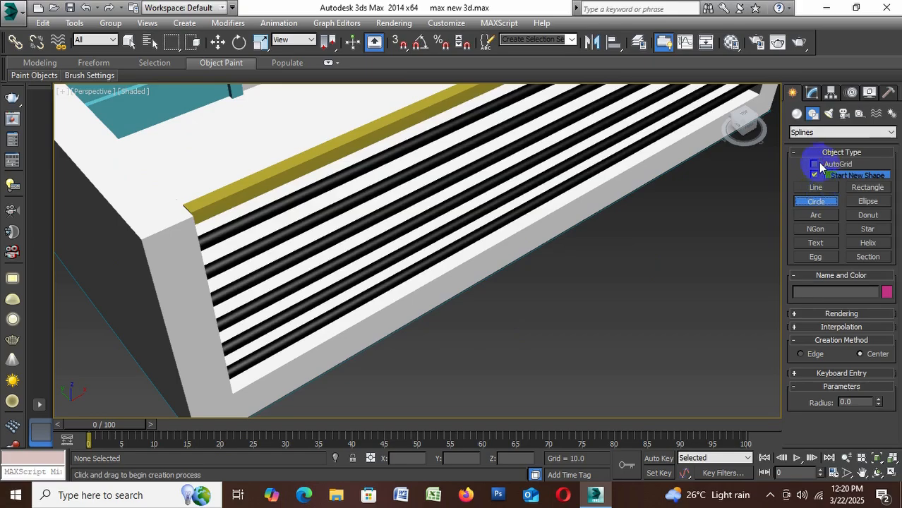
click(819, 165)
scroll(413, 278, up, 3)
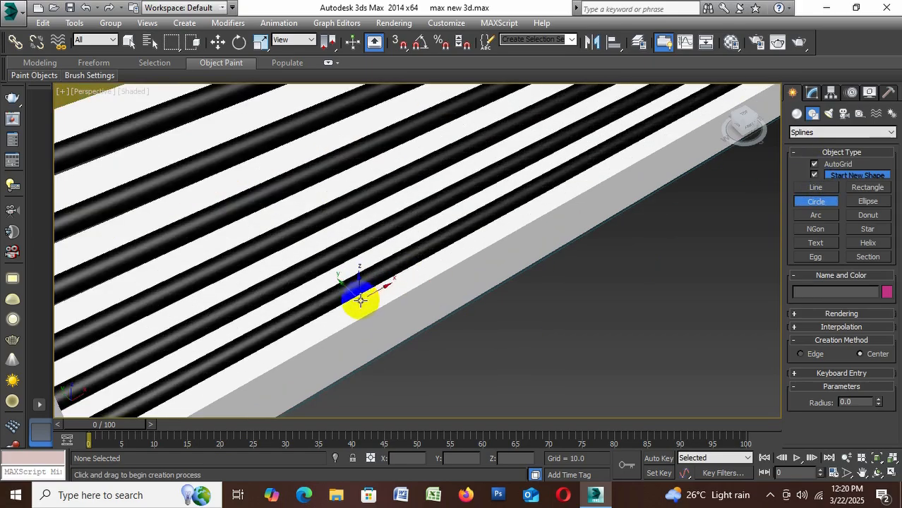
drag(360, 300, 372, 297)
Extrude the circle by 24.5 to form a railing post reaching up to the top rail
click(812, 92)
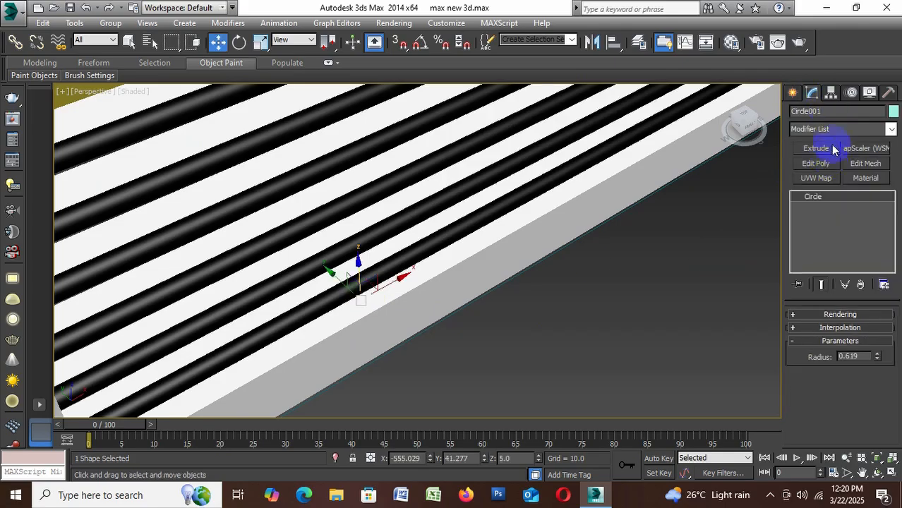
click(819, 147)
scroll(713, 252, down, 3)
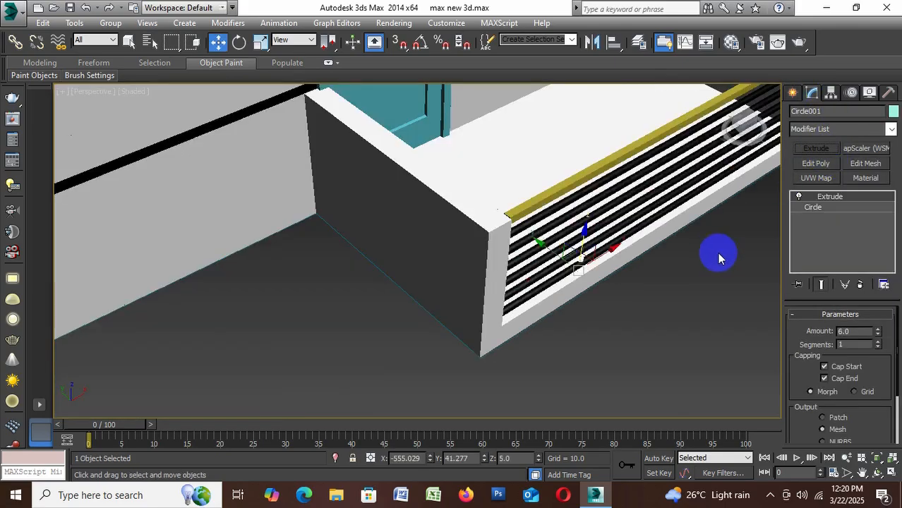
scroll(689, 257, up, 2)
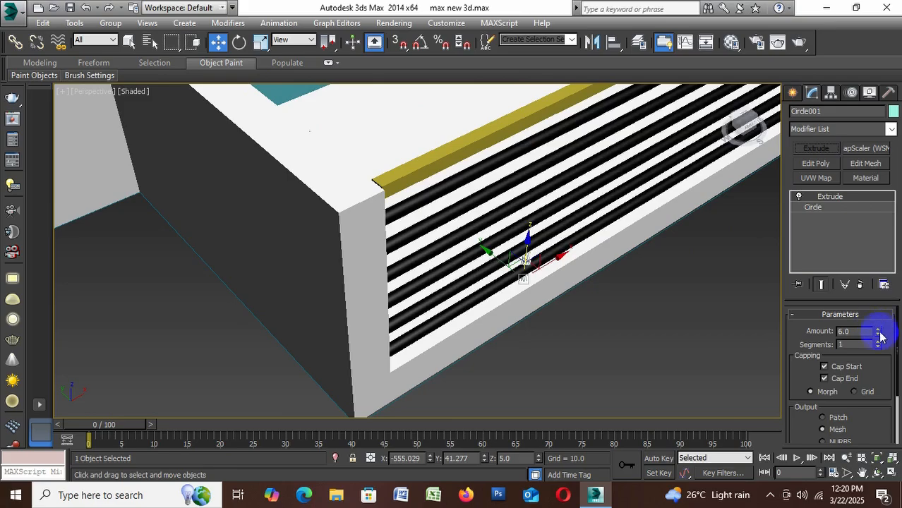
drag(880, 337, 879, 295)
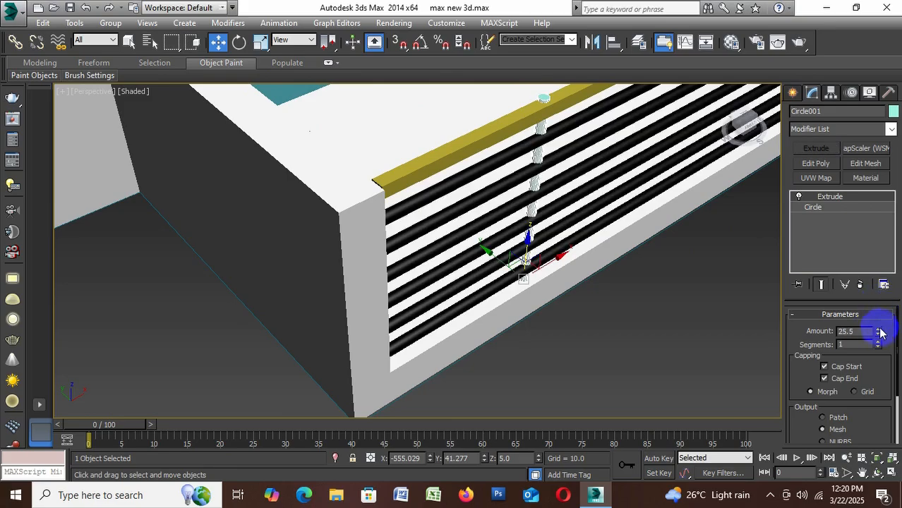
Change the vertical railing post's object colour to black
click(893, 113)
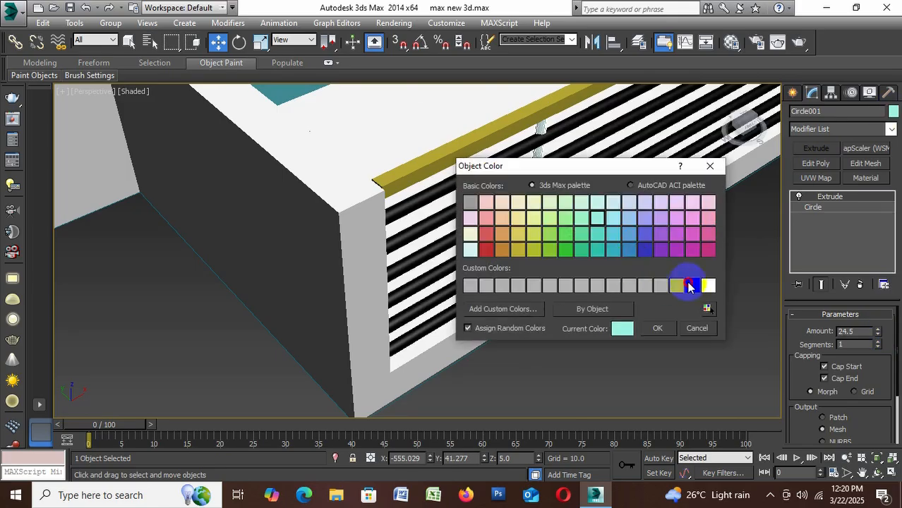
click(689, 285)
click(665, 332)
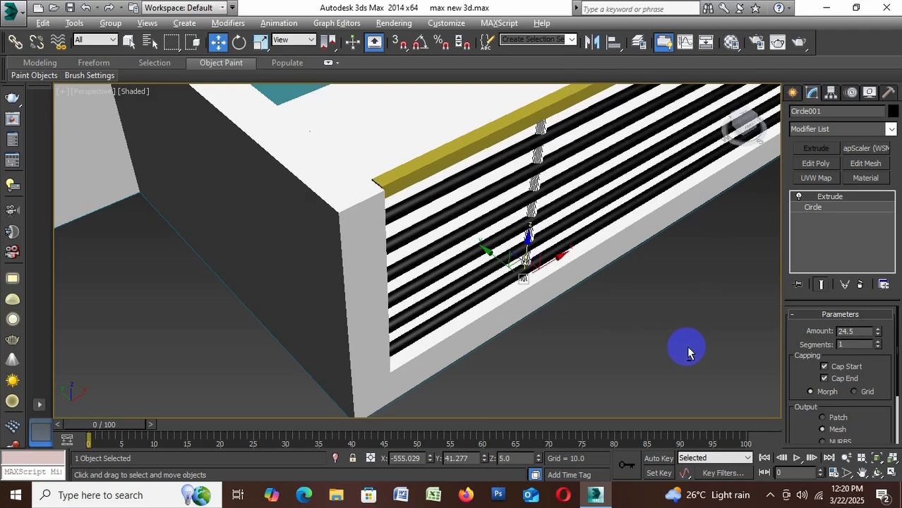
In the front view, move the vertical post along the railing to about X -548.6
alt+middle_drag(688, 353, 613, 310)
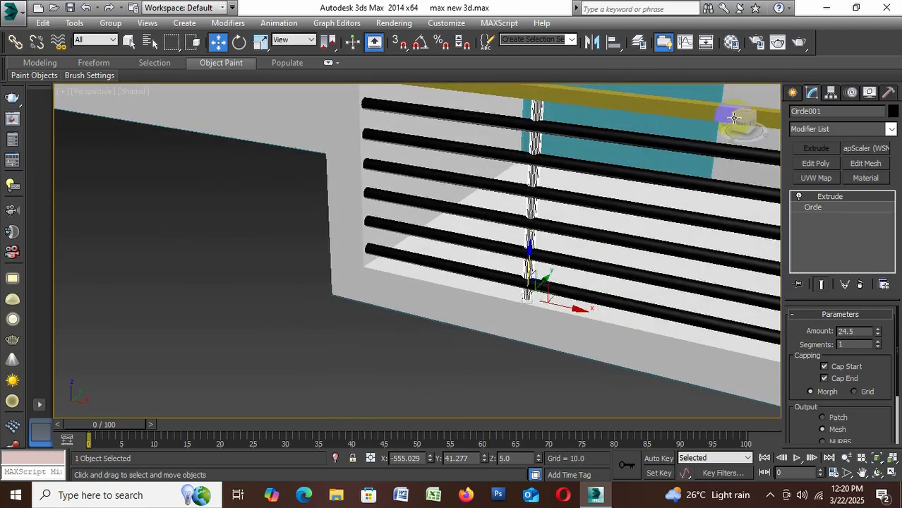
click(734, 118)
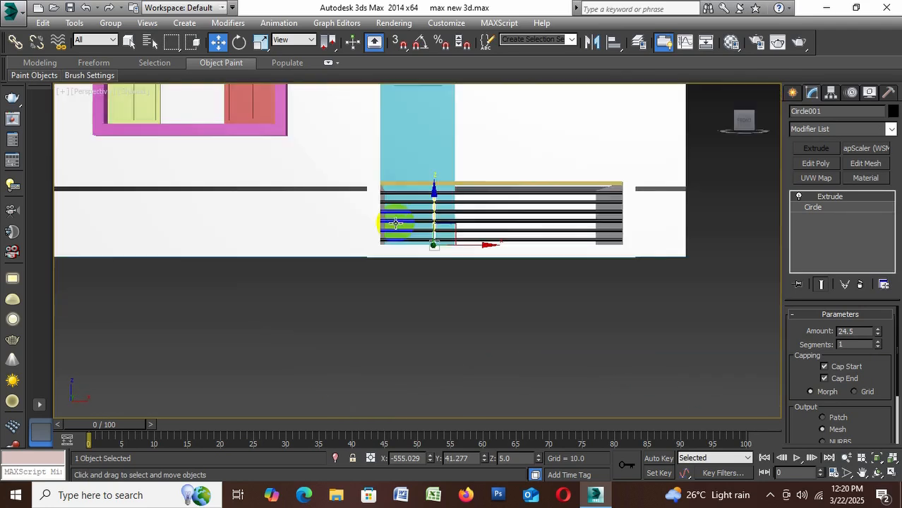
scroll(445, 236, up, 5)
drag(468, 257, 497, 260)
Copy the vertical post once along the railing to about X -507.4, near the opposite low wall
scroll(449, 248, down, 5)
scroll(500, 250, up, 3)
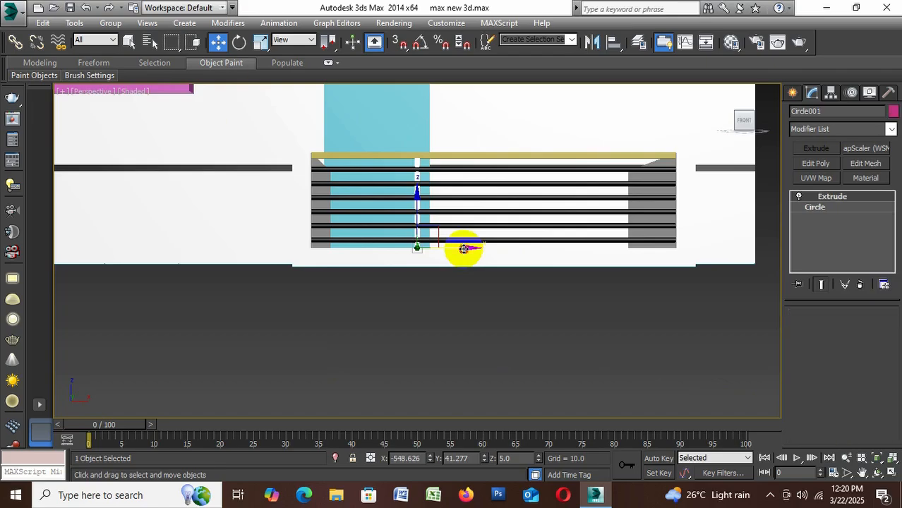
shift+drag(462, 249, 623, 252)
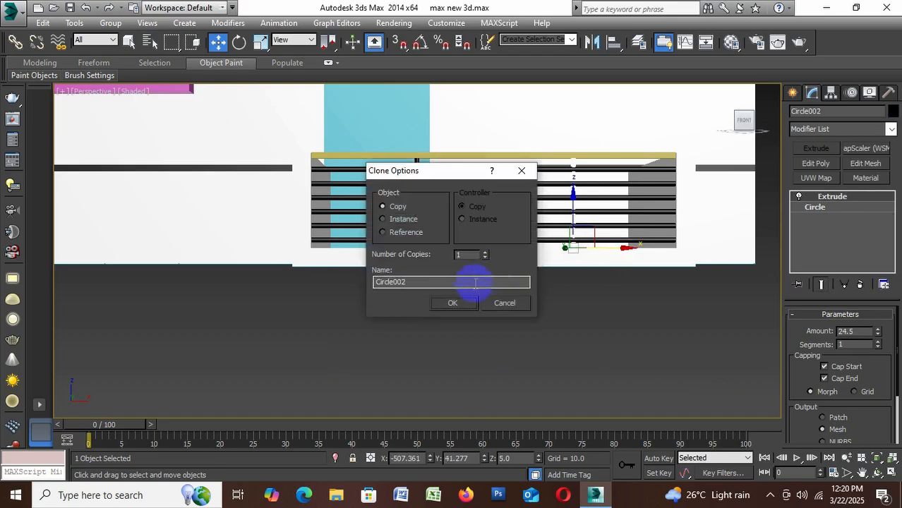
click(452, 303)
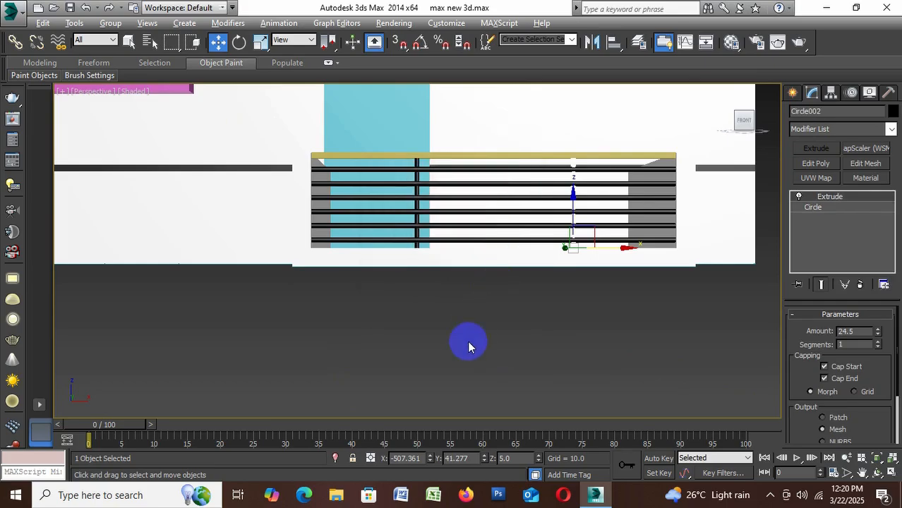
alt+middle_drag(469, 343, 552, 374)
click(556, 369)
scroll(429, 326, down, 5)
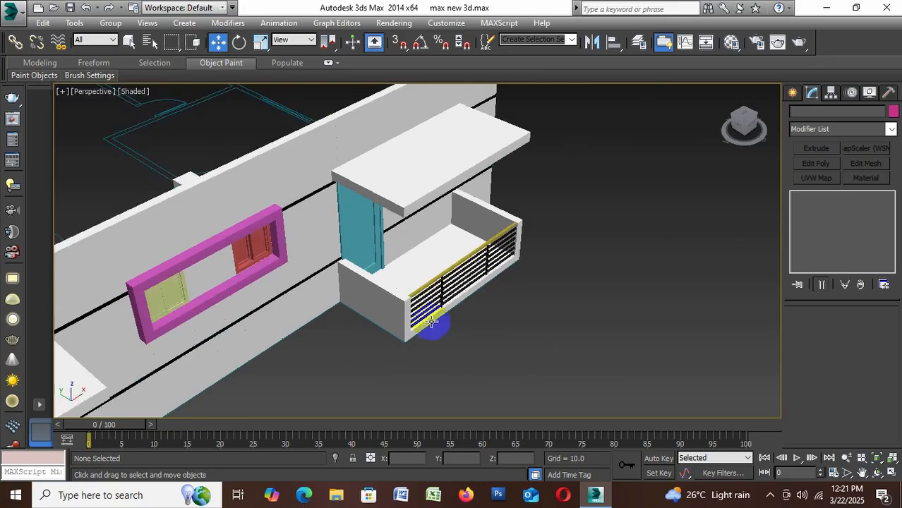
scroll(496, 308, up, 4)
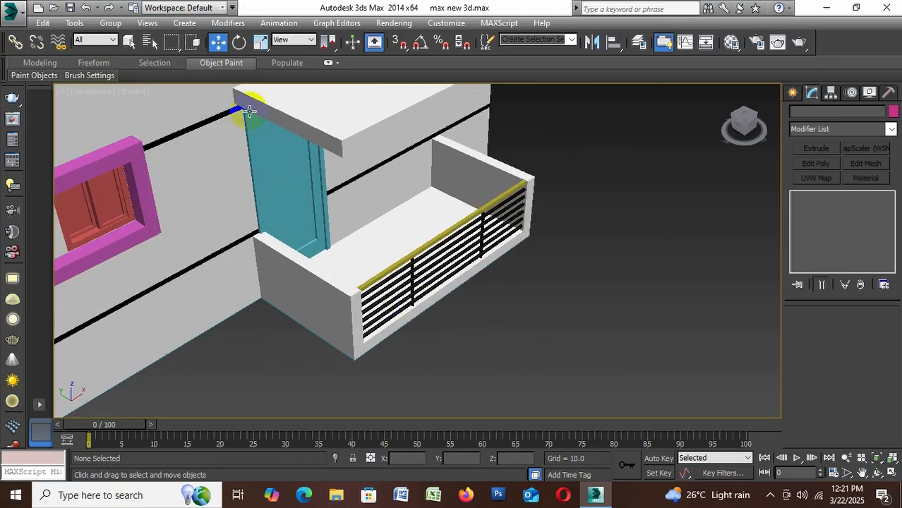
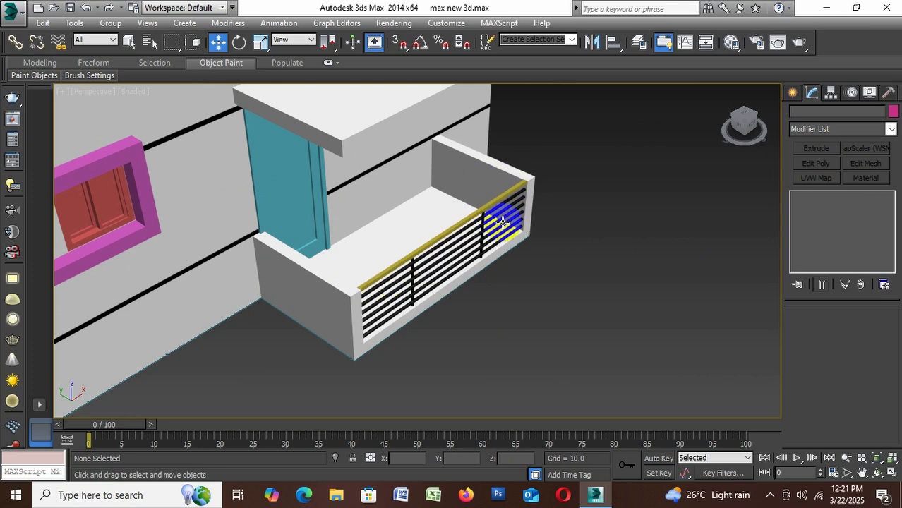
Save the current scene file and return to the shape creation tools
key(ctrl+s)
key(ctrl+s)
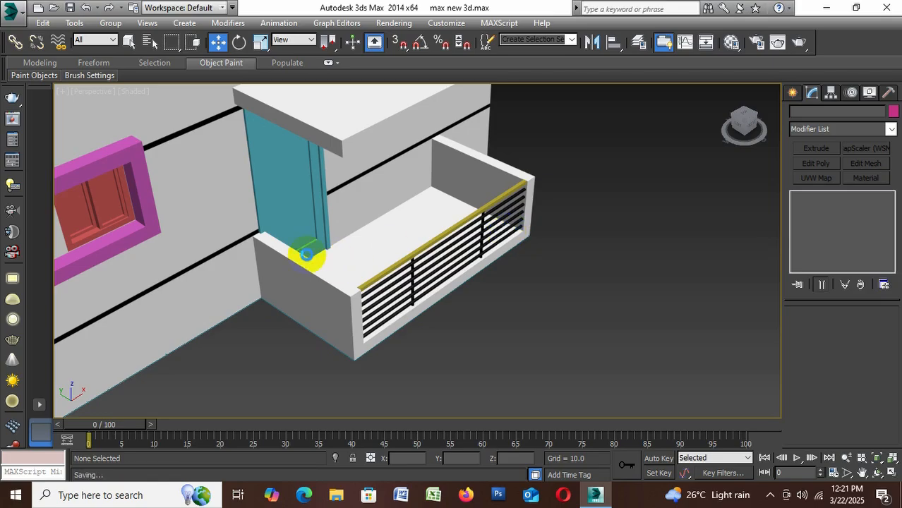
key(ctrl+s)
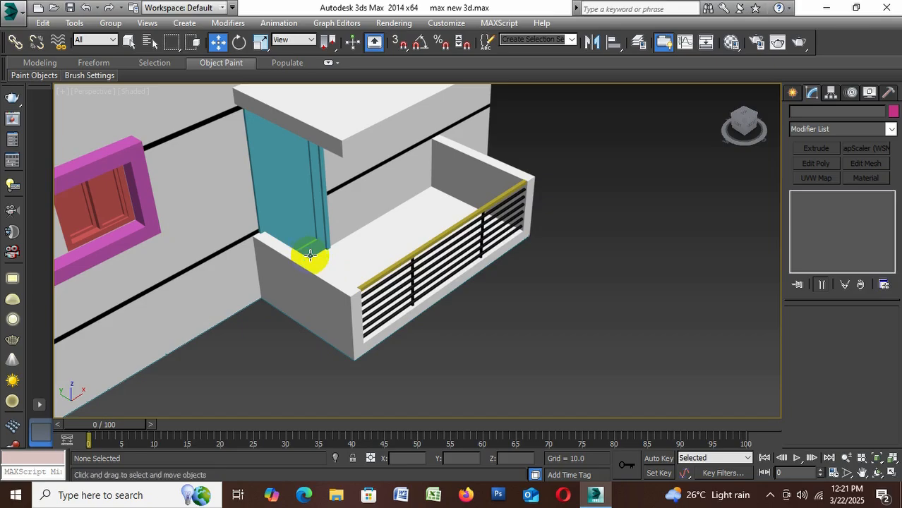
click(792, 93)
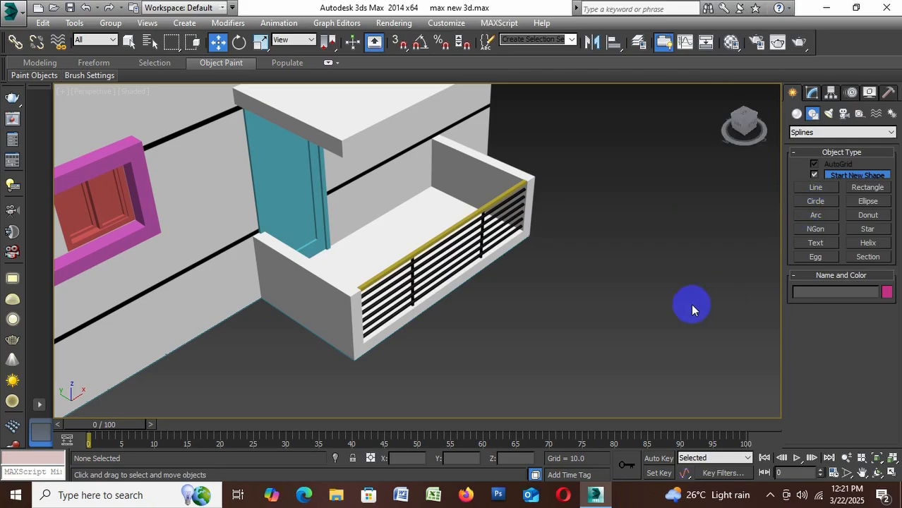
Examine the finished railing, entrance slab and low walls by the teal door from several angles
scroll(551, 218, down, 5)
scroll(545, 230, up, 3)
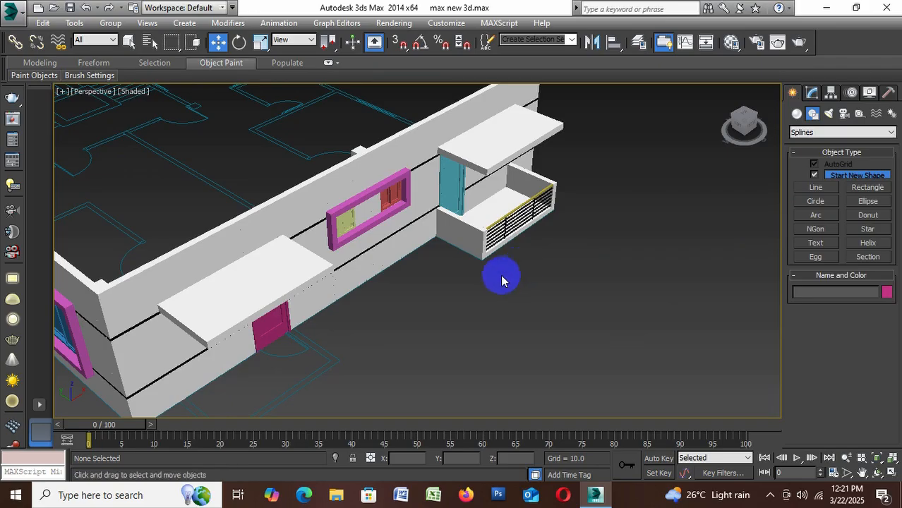
mouse_move(533, 293)
alt+middle_down()
mouse_move(431, 254)
mouse_move(439, 240)
mouse_move(507, 279)
mouse_move(494, 276)
mouse_move(544, 282)
mouse_move(534, 288)
alt+middle_up()
scroll(493, 197, up, 5)
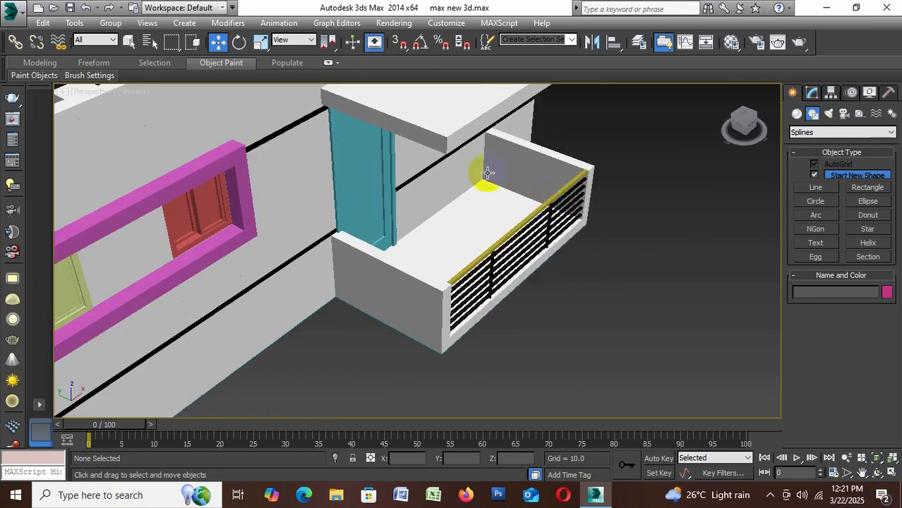
scroll(506, 268, down, 8)
scroll(490, 265, up, 4)
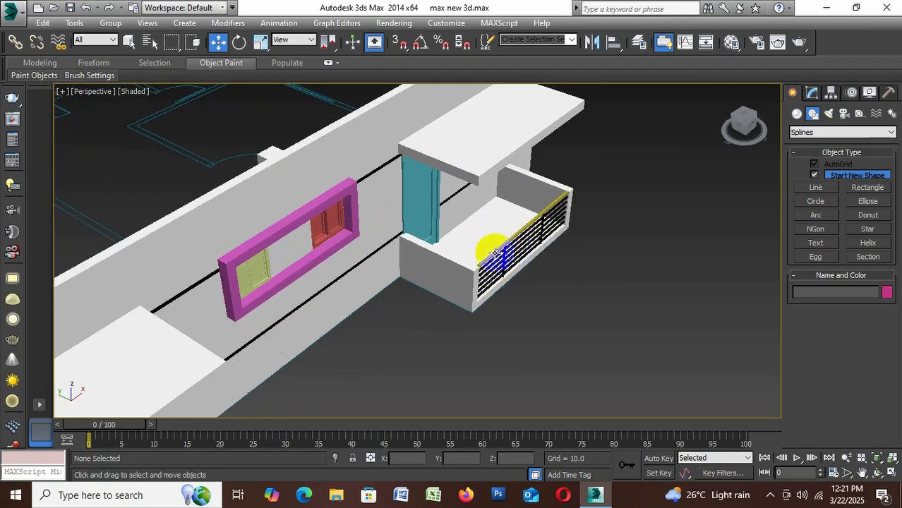
alt+middle_drag(552, 281, 516, 260)
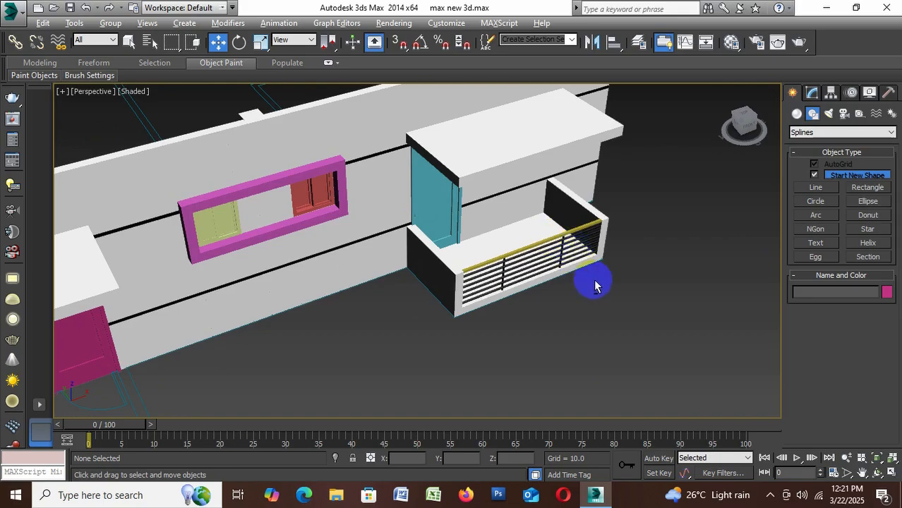
mouse_move(594, 278)
alt+middle_down()
mouse_move(623, 287)
mouse_move(595, 288)
alt+middle_up()
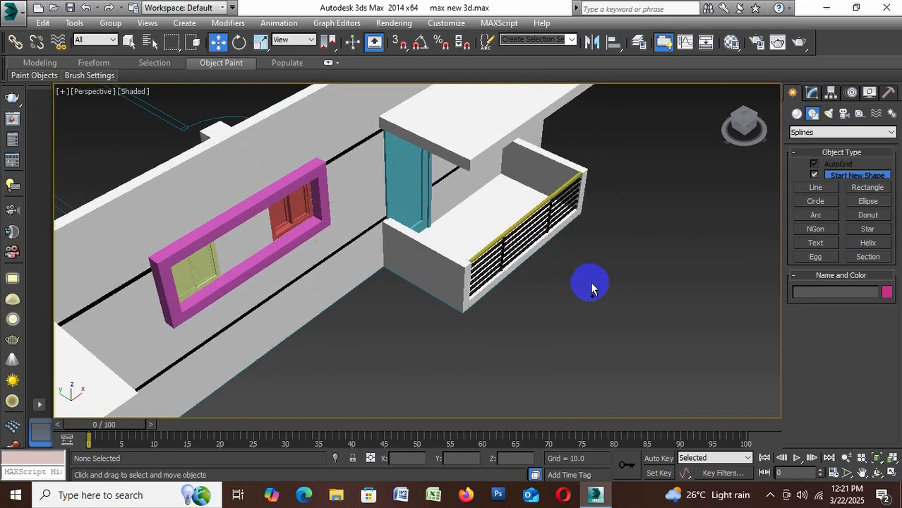
click(482, 252)
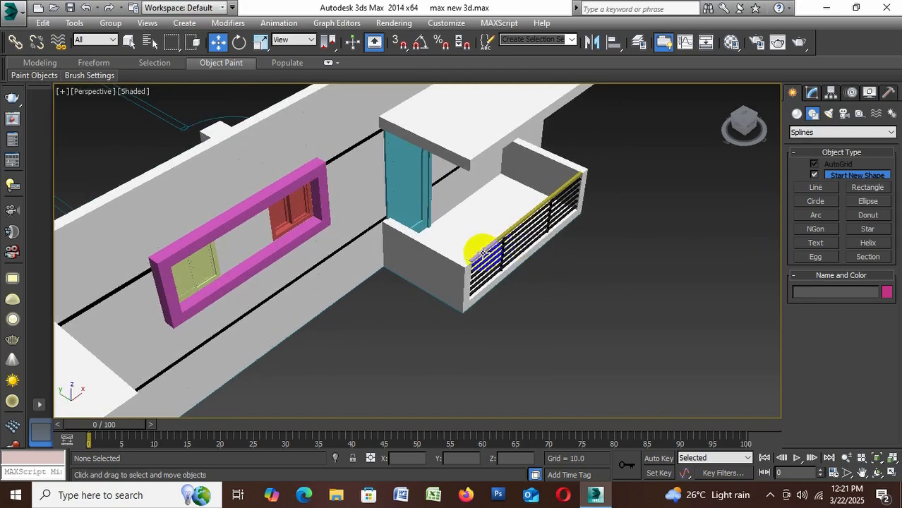
click(456, 267)
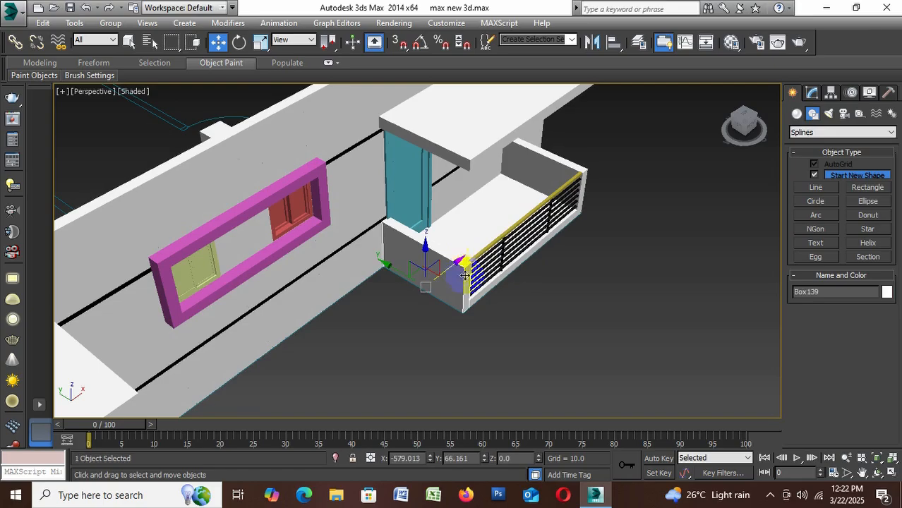
scroll(485, 291, up, 3)
scroll(522, 273, down, 5)
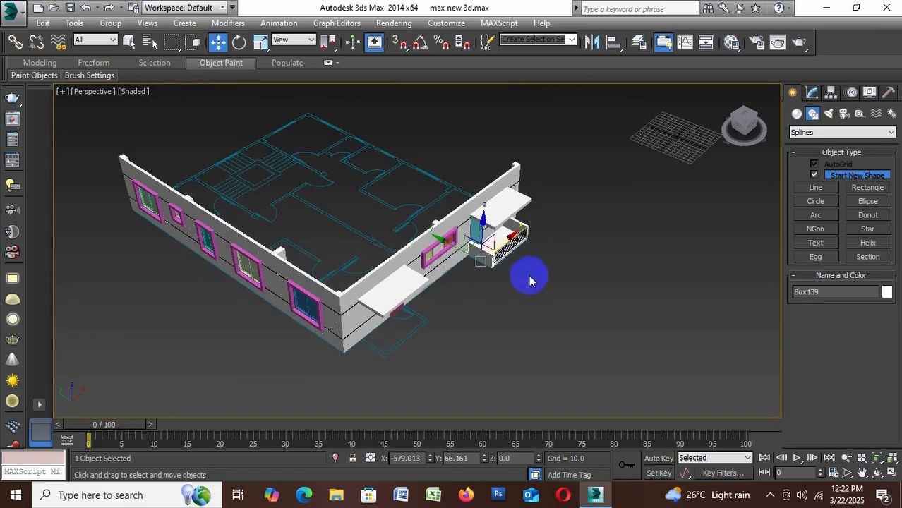
click(528, 276)
Group the entrance slab by the teal door with its two low side walls, yellow top rail, six black bars and two posts
scroll(526, 275, up, 3)
scroll(438, 228, up, 4)
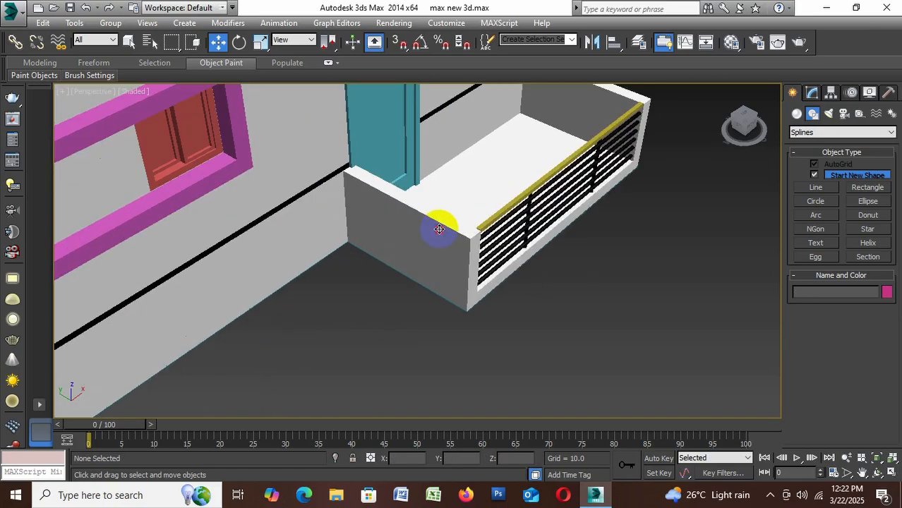
click(439, 230)
ctrl+click(504, 240)
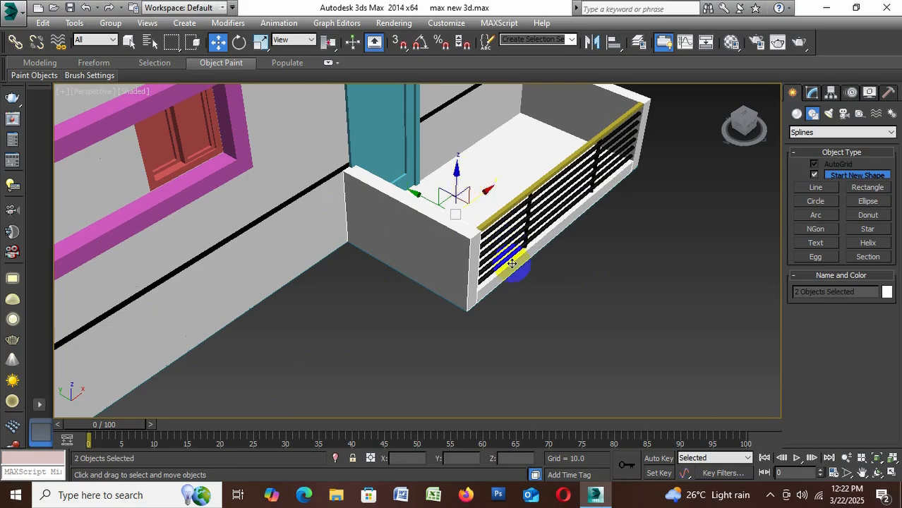
ctrl+click(605, 106)
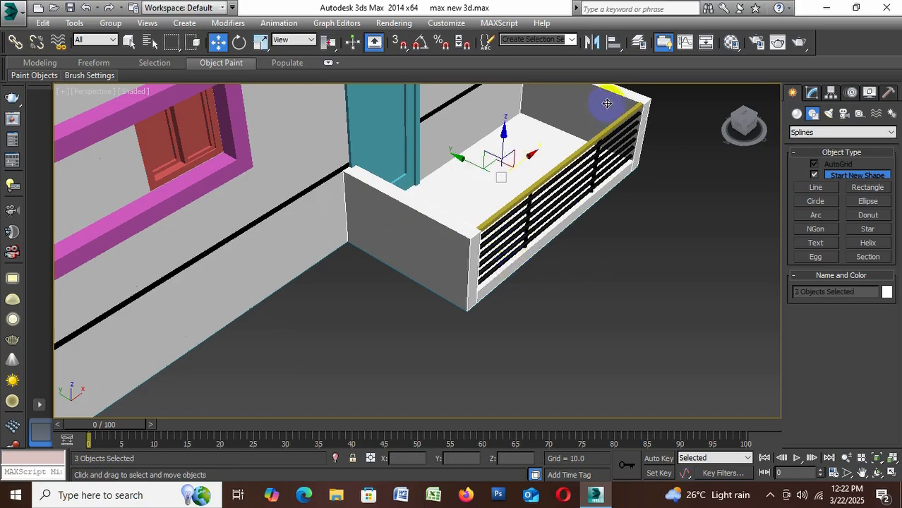
scroll(621, 113, up, 5)
ctrl+click(621, 148)
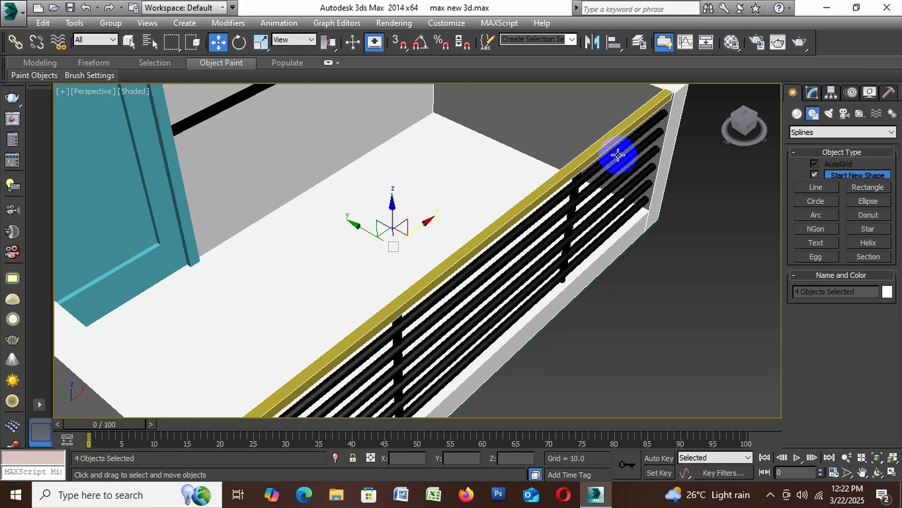
ctrl+click(617, 154)
ctrl+click(613, 171)
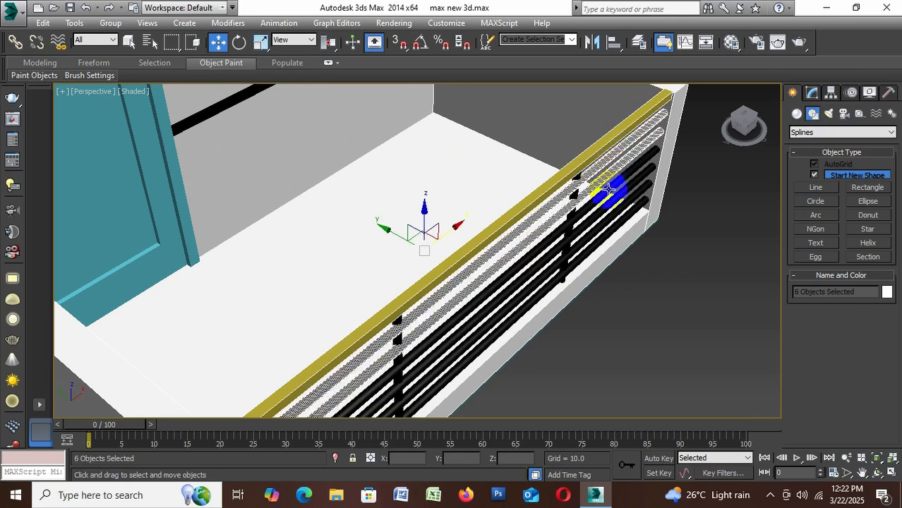
ctrl+click(609, 190)
ctrl+click(607, 210)
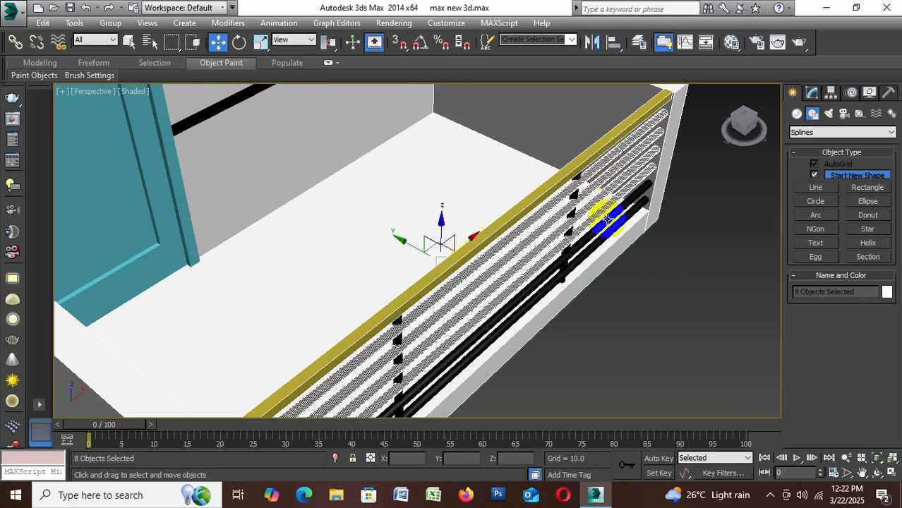
ctrl+click(607, 221)
ctrl+click(609, 230)
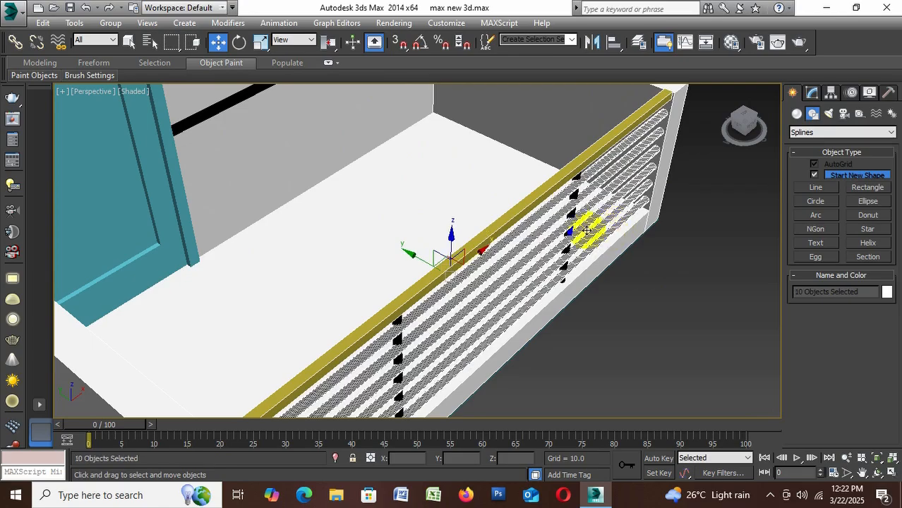
ctrl+click(573, 197)
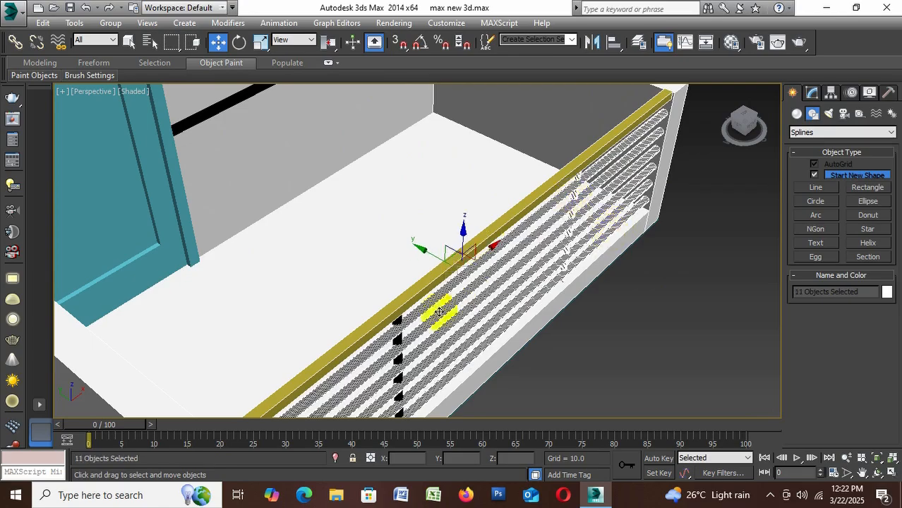
ctrl+click(406, 338)
scroll(527, 209, down, 5)
scroll(500, 250, up, 2)
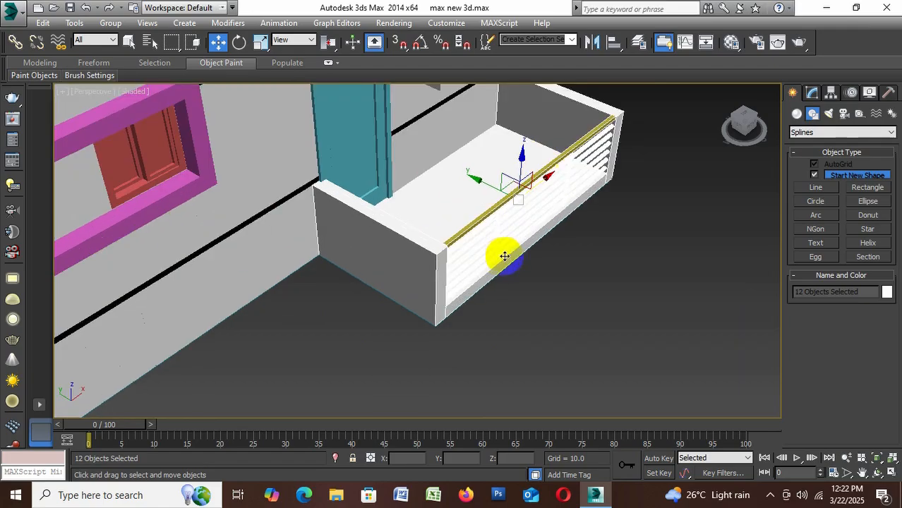
click(110, 23)
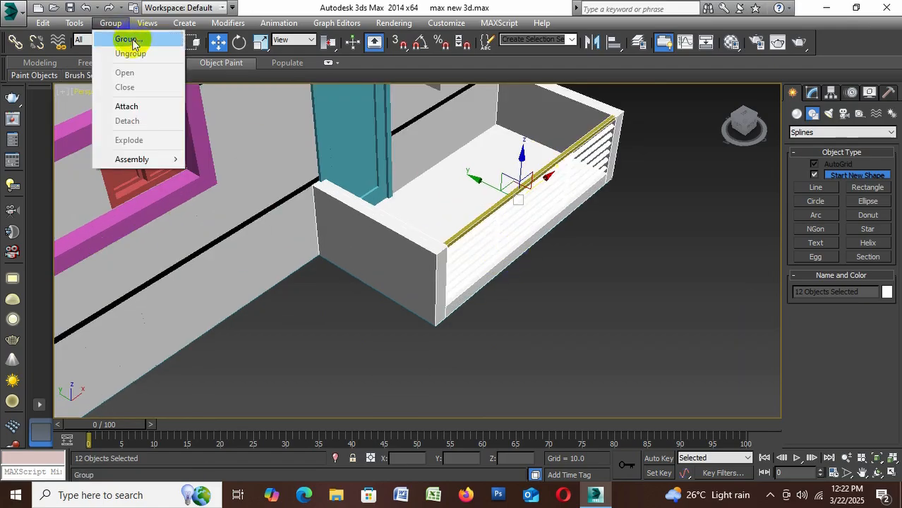
click(130, 39)
click(462, 270)
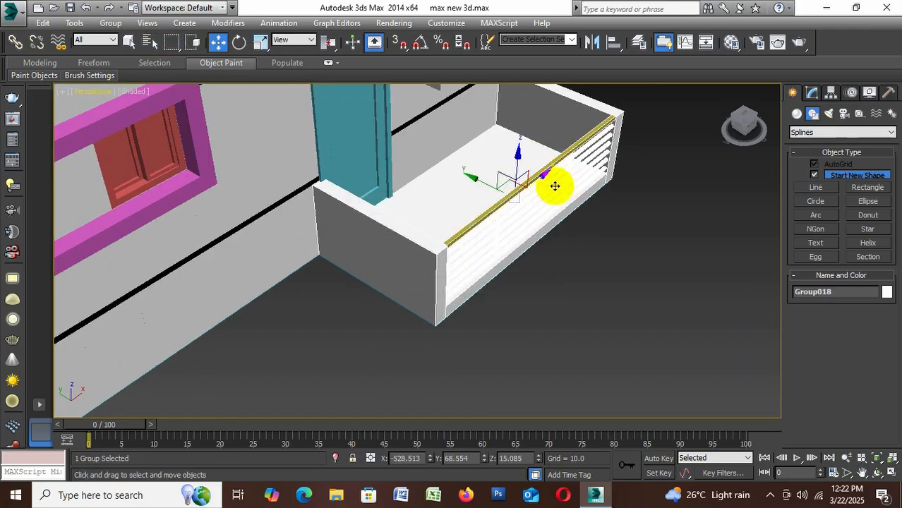
Clone the entrance group as a Copy and move it along the facade to the magenta door, at about X -816.4
key(z)
mouse_move(416, 244)
shift+mouse_down()
mouse_move(591, 162)
mouse_move(584, 182)
shift+mouse_up()
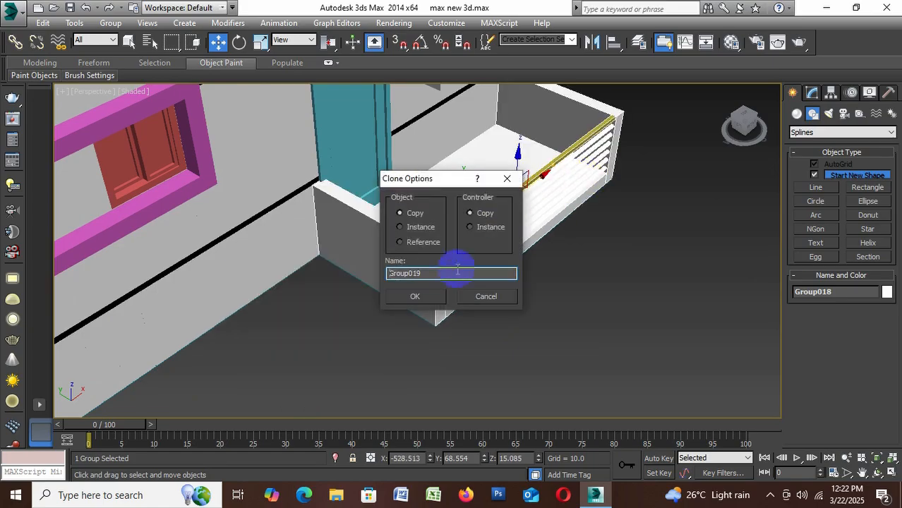
click(417, 300)
scroll(520, 171, down, 5)
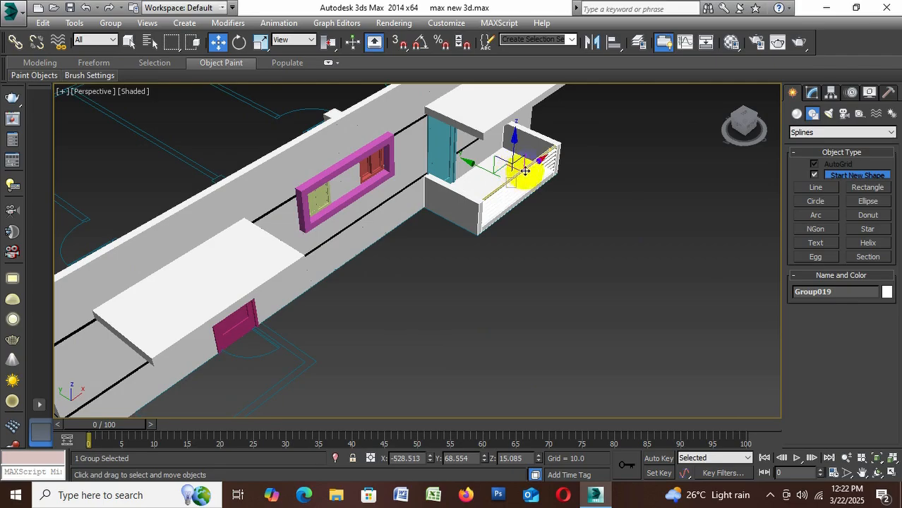
drag(528, 165, 244, 387)
scroll(330, 379, up, 8)
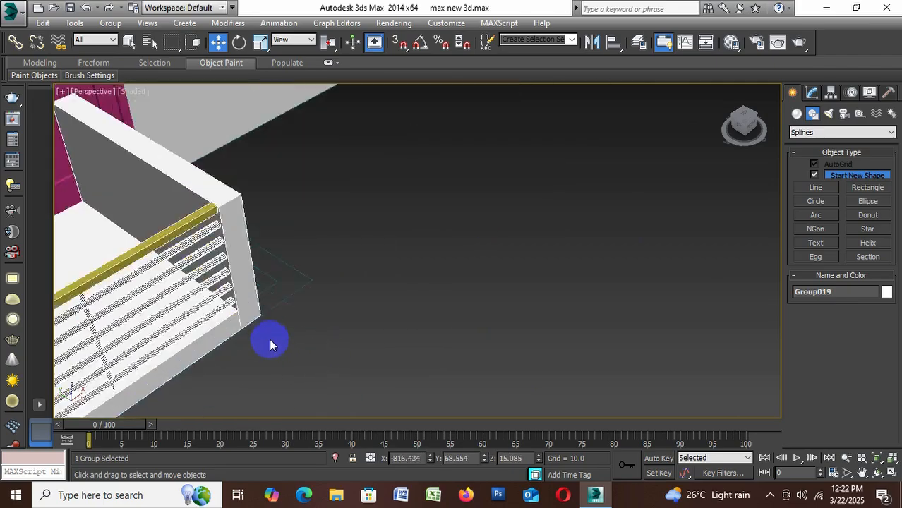
Snap the copied entrance's lower outer corner onto the matching corner of the floor plan outline near the magenta door
click(400, 41)
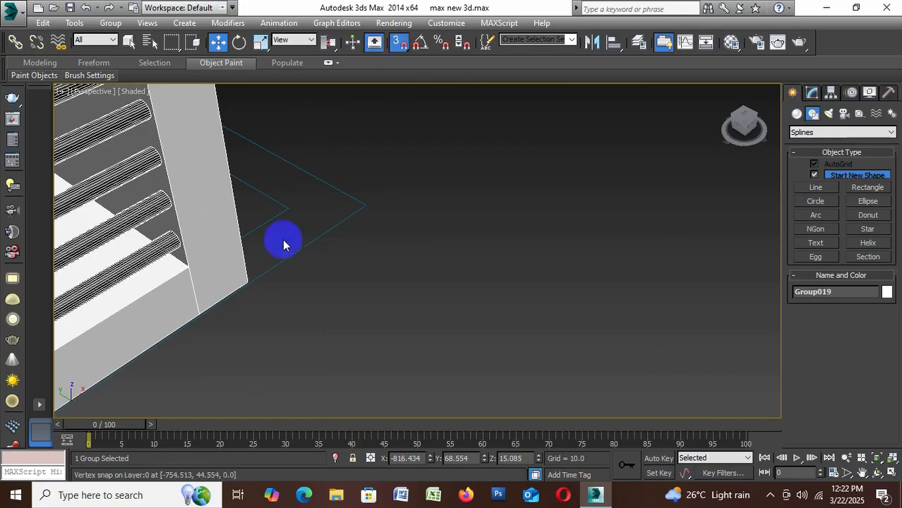
drag(248, 282, 358, 203)
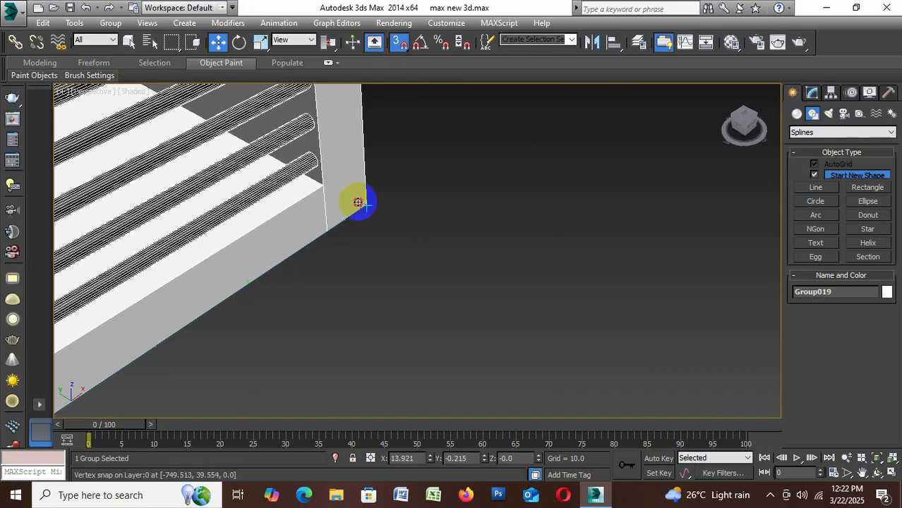
click(400, 41)
click(427, 197)
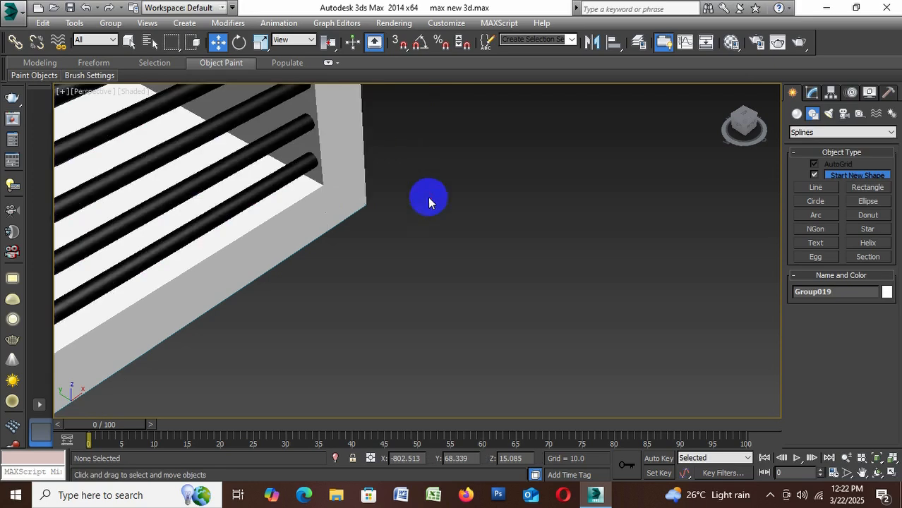
Check both entrances along the facade and save the scene
scroll(425, 219, down, 5)
scroll(424, 233, up, 5)
scroll(433, 232, down, 8)
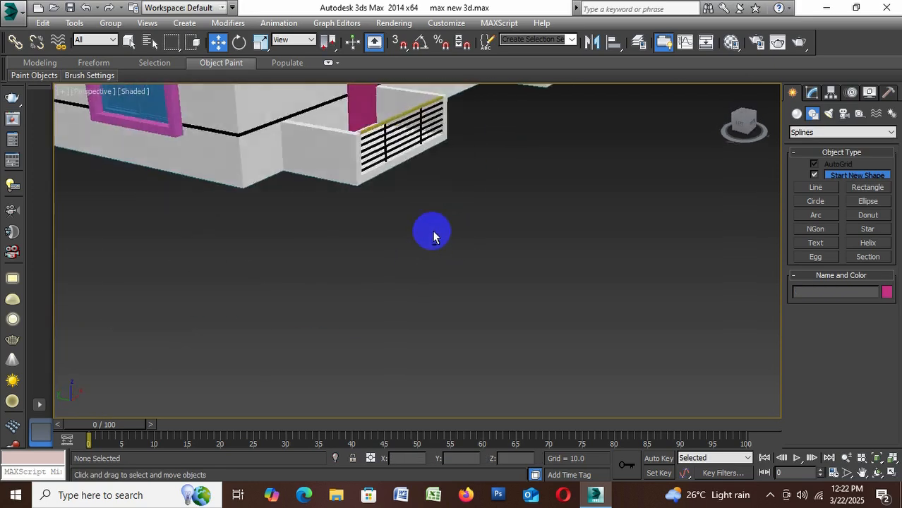
scroll(410, 254, up, 8)
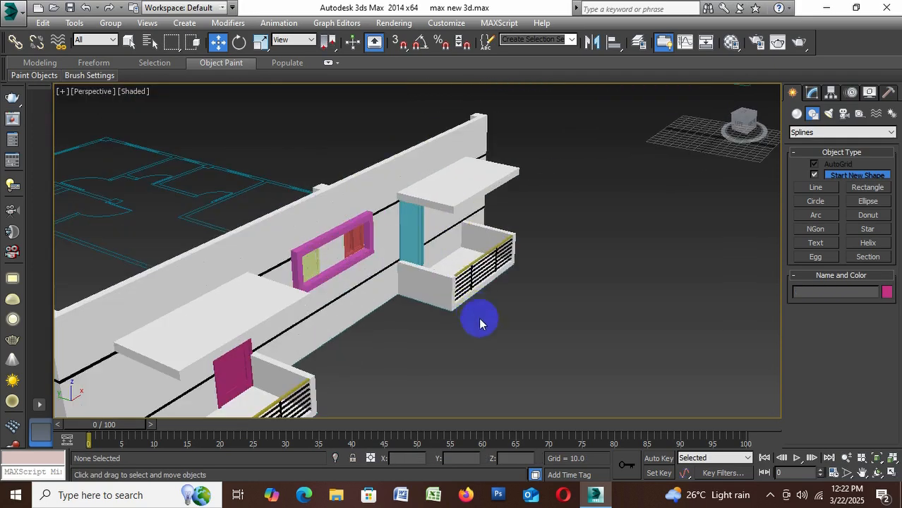
alt+middle_drag(493, 334, 485, 365)
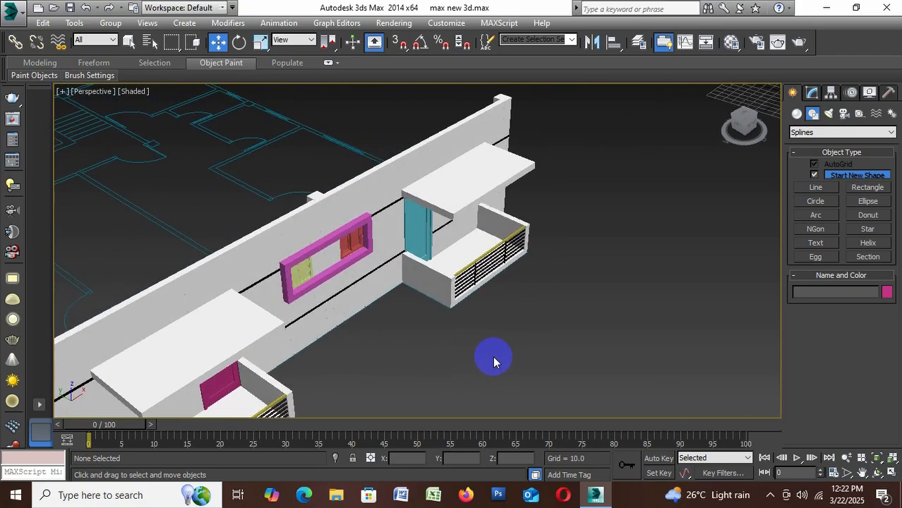
key(ctrl+s)
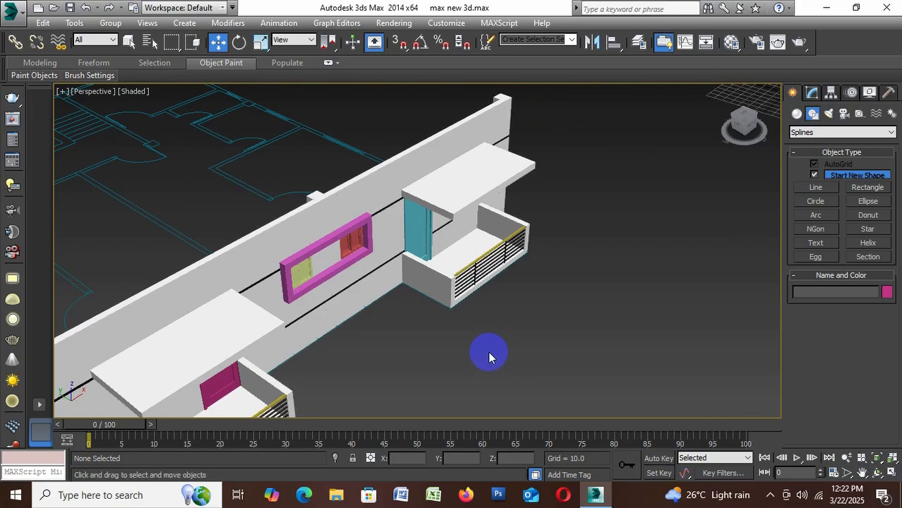
Bring both house facades into view and open the Material Editor
alt+middle_drag(488, 352, 461, 264)
middle_drag(312, 326, 399, 318)
middle_drag(319, 233, 308, 274)
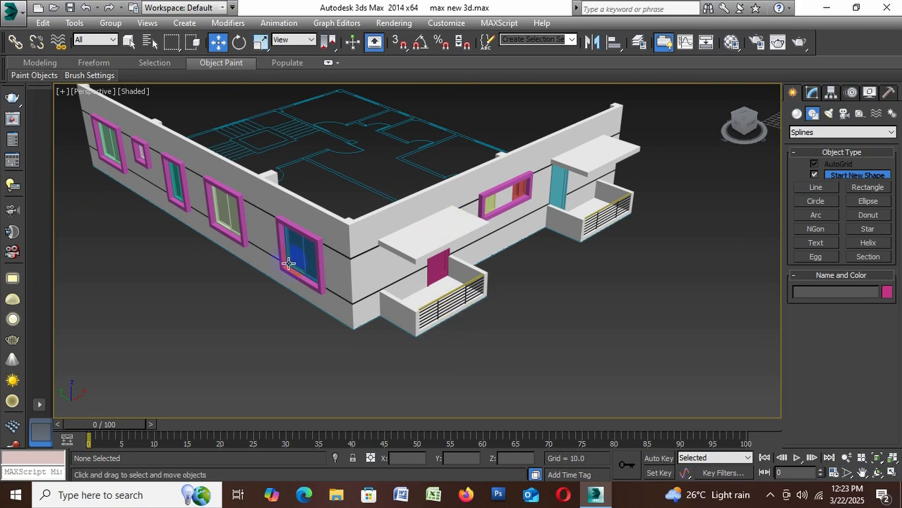
click(426, 306)
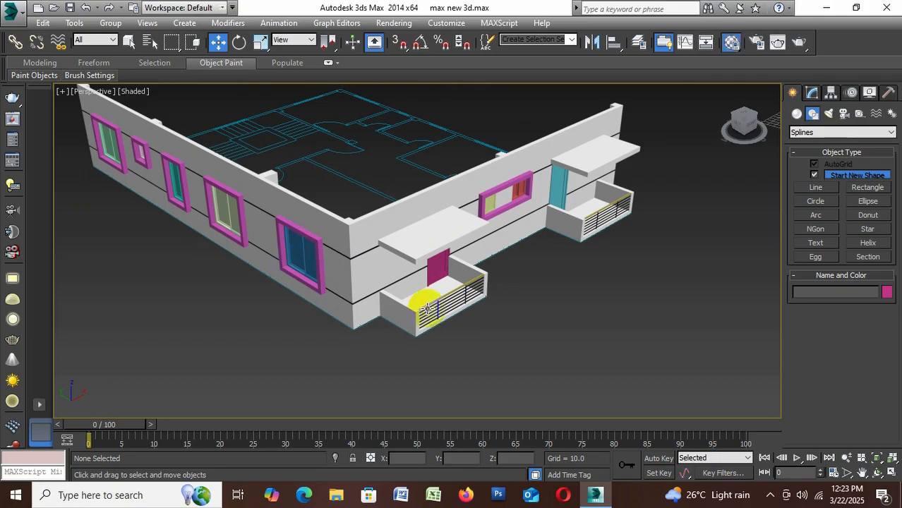
key(m)
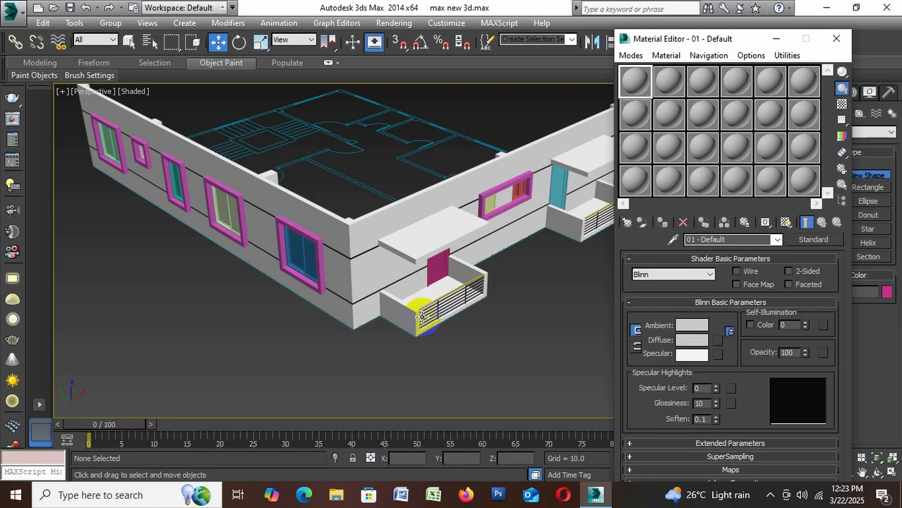
click(813, 241)
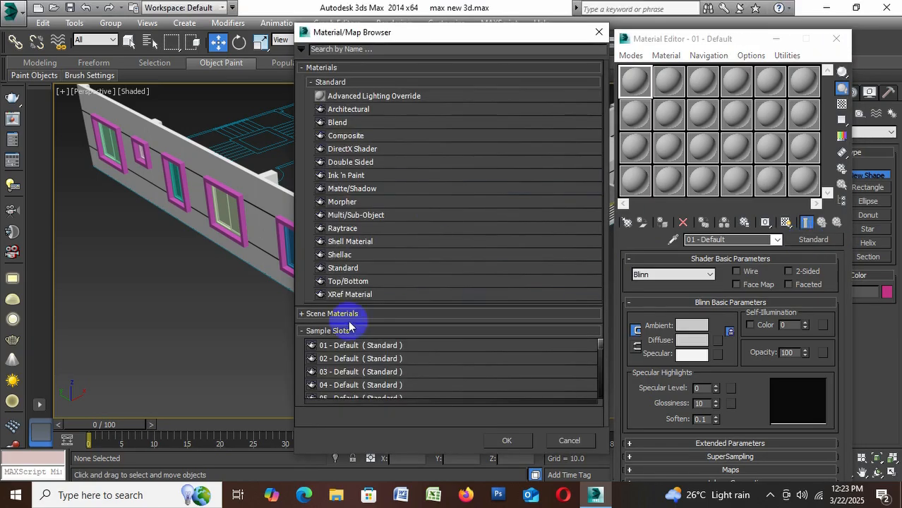
click(597, 34)
click(835, 39)
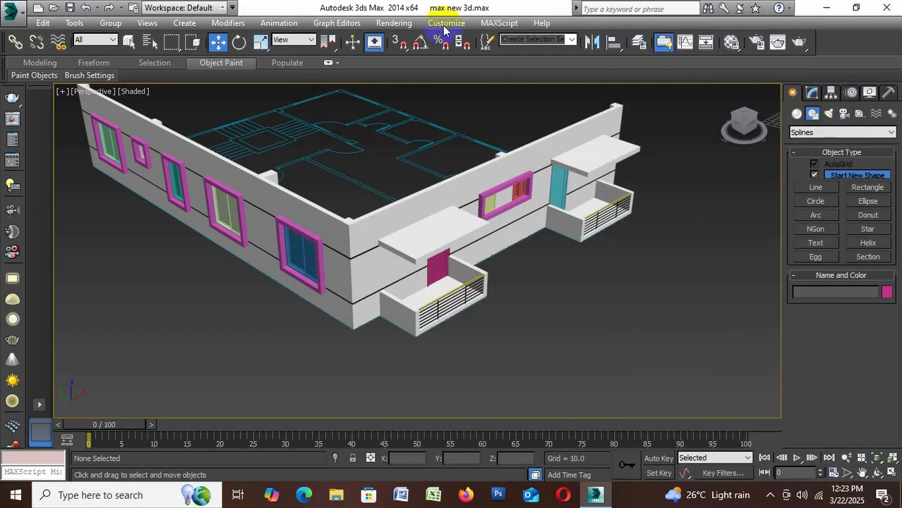
Assign V-Ray Adv 3.20.02 as the production renderer in Render Setup
click(408, 24)
click(645, 228)
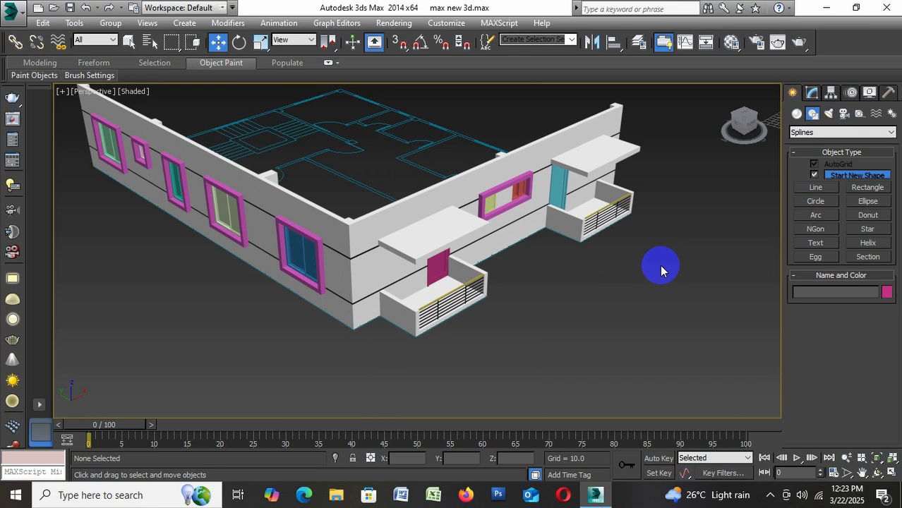
key(F10)
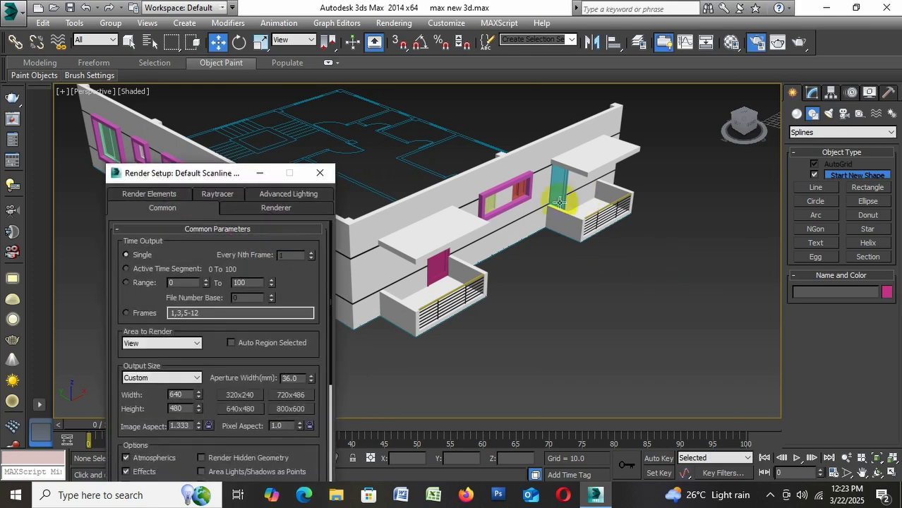
drag(231, 177, 399, 76)
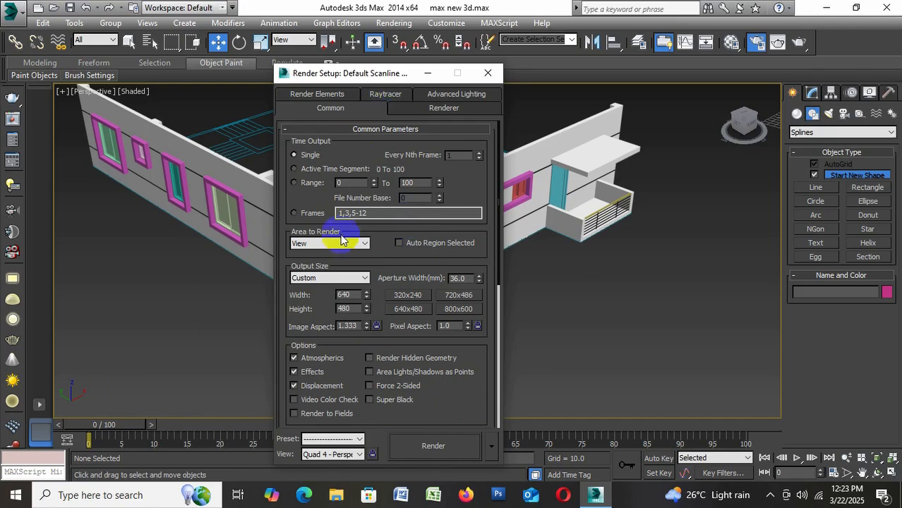
click(297, 131)
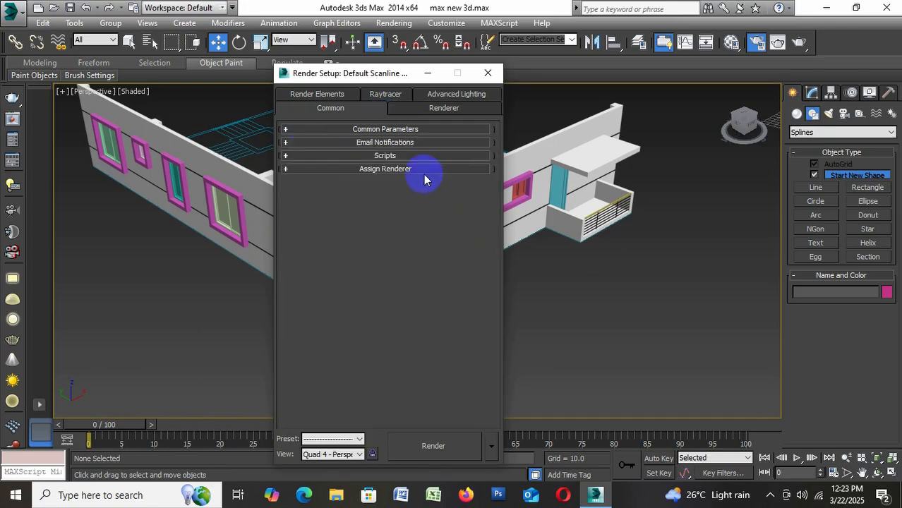
click(423, 170)
click(462, 188)
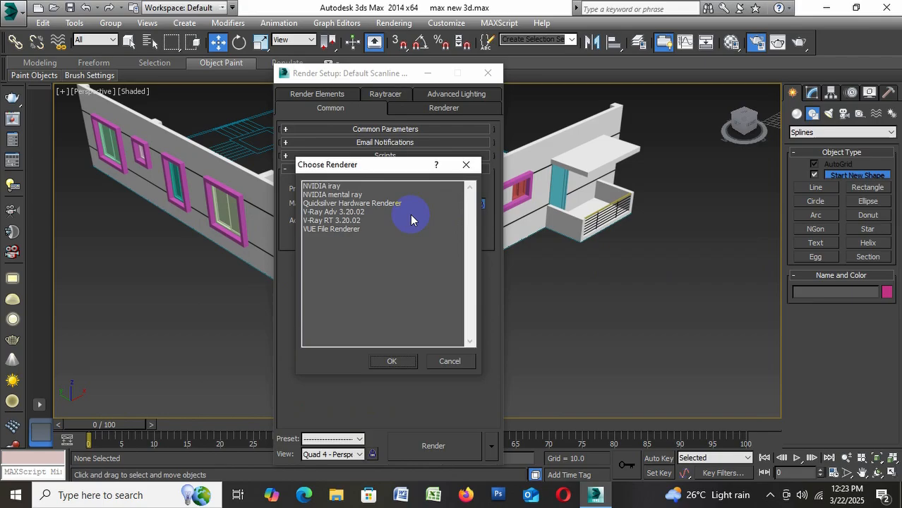
click(350, 214)
click(390, 361)
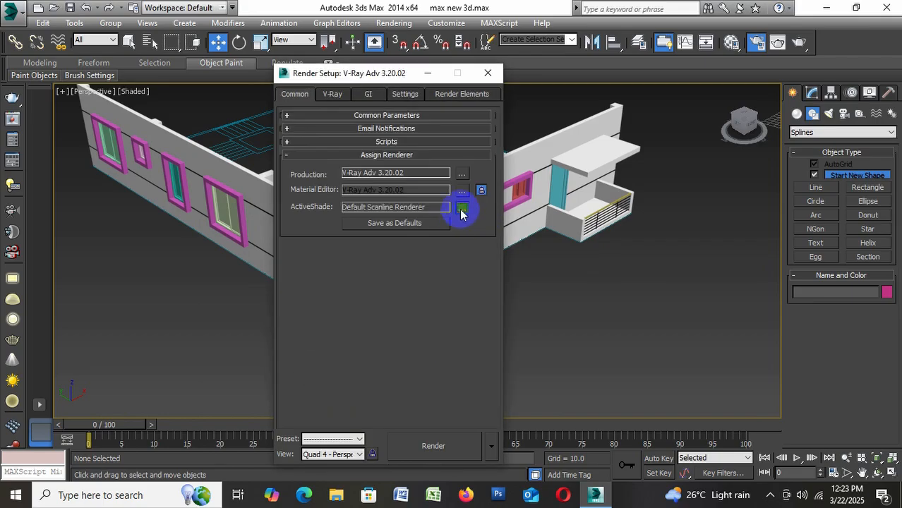
Set the ActiveShade renderer to V-Ray RT 3.20.02 and close Render Setup
click(462, 211)
click(351, 195)
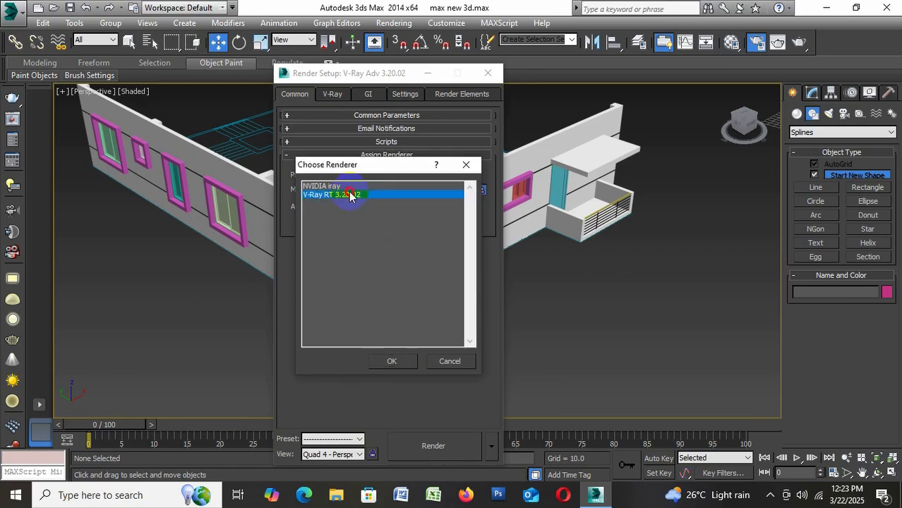
click(389, 361)
click(488, 72)
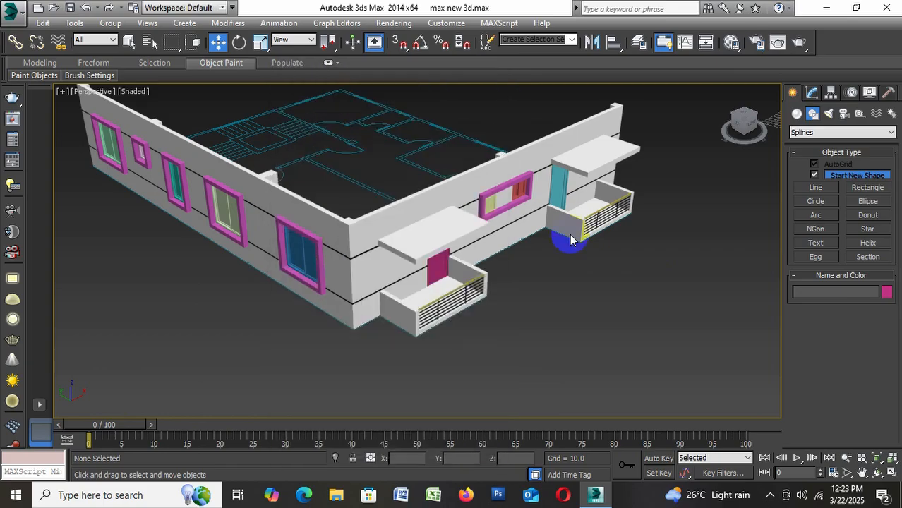
Reopen the Material Editor and change the first sample material, 01 - Default, to the VRayMtl type
key(m)
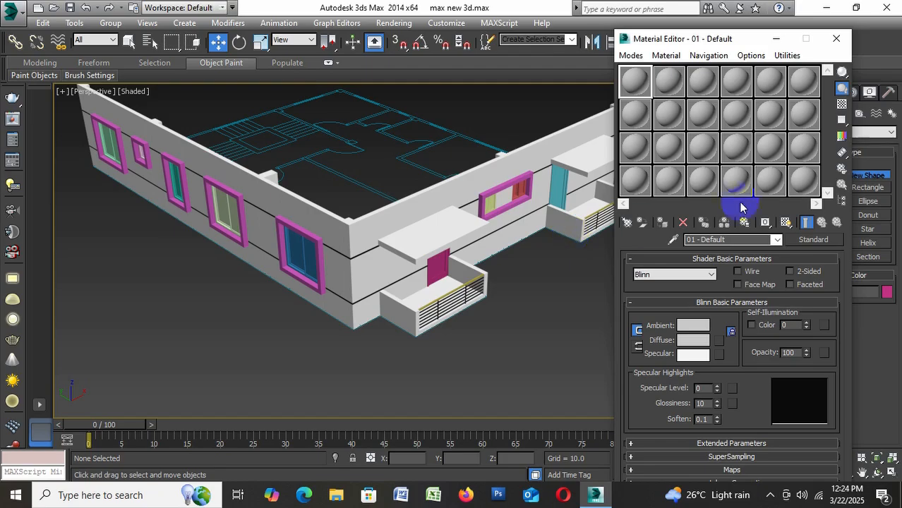
click(823, 240)
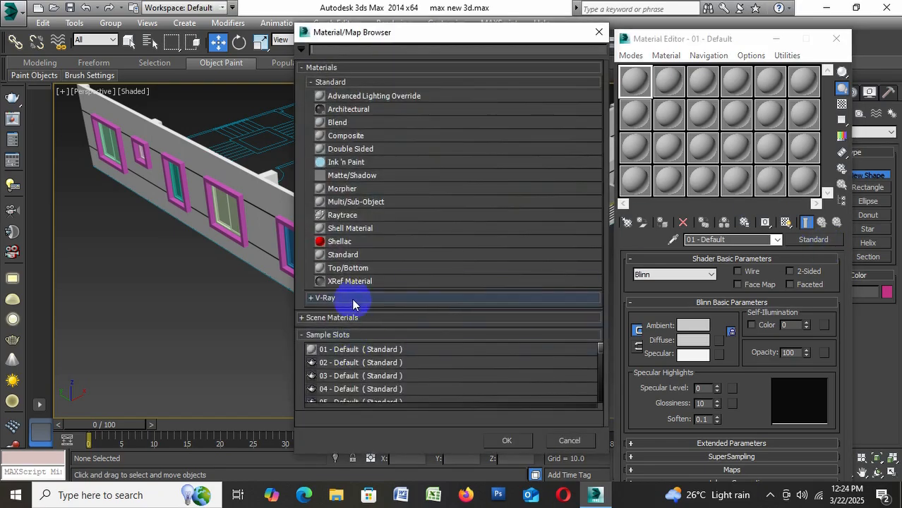
click(353, 299)
scroll(353, 303, down, 1)
click(348, 368)
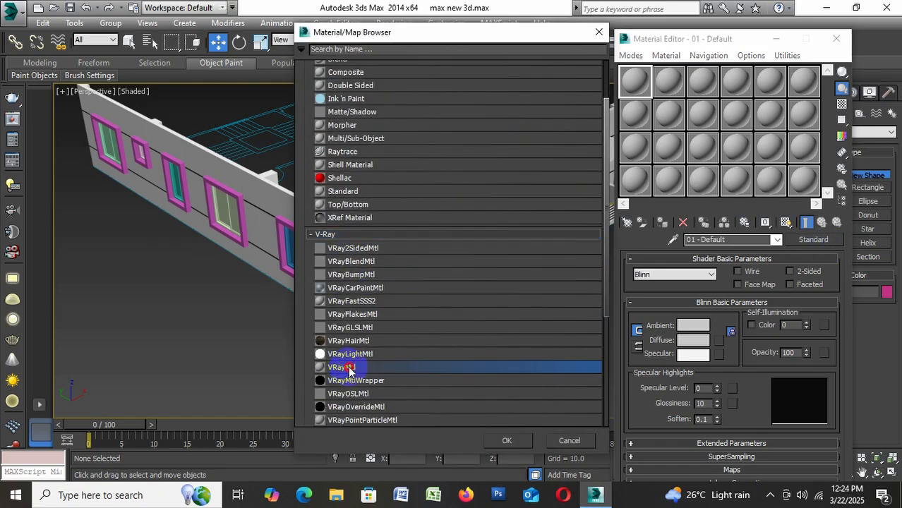
double_click(349, 368)
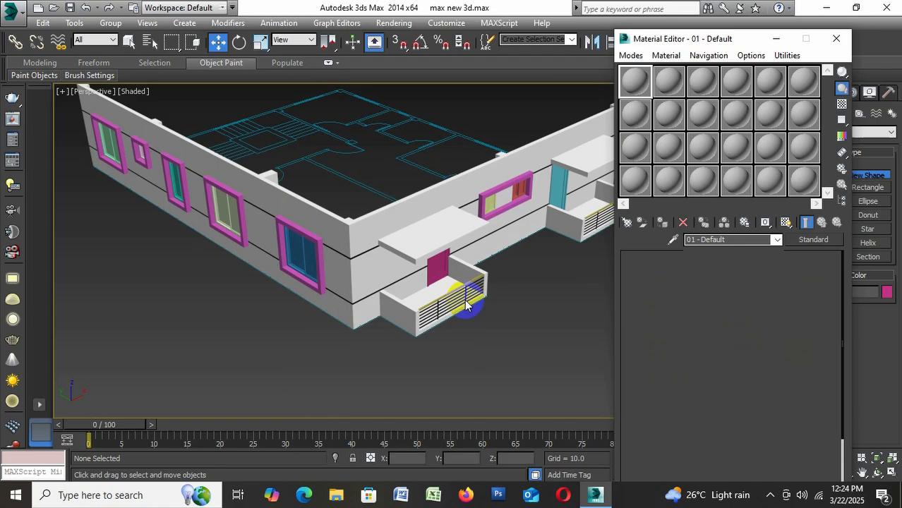
Change the second, third and fourth sample materials to the VRayMtl type
click(811, 241)
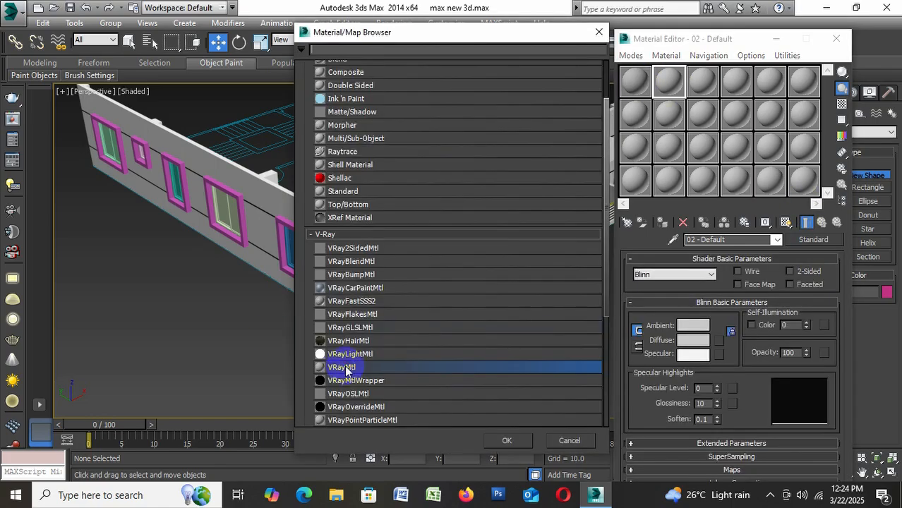
double_click(345, 367)
click(700, 82)
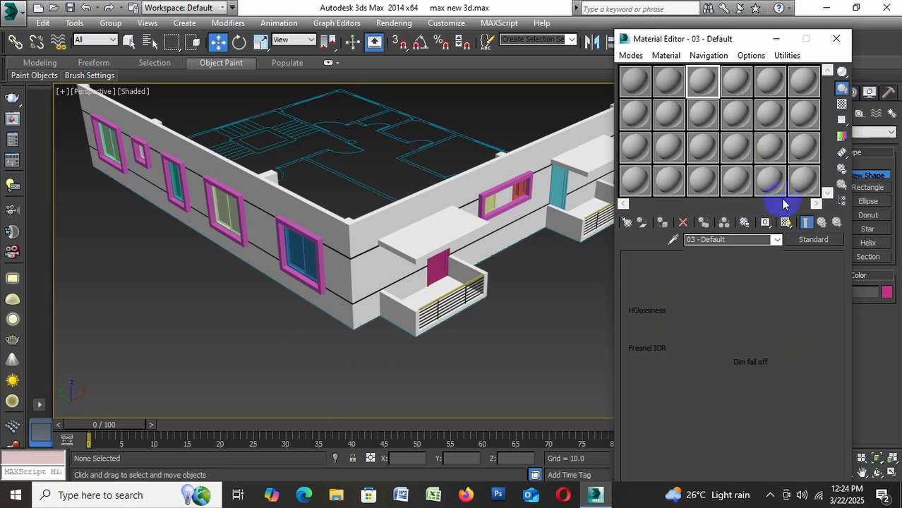
click(812, 241)
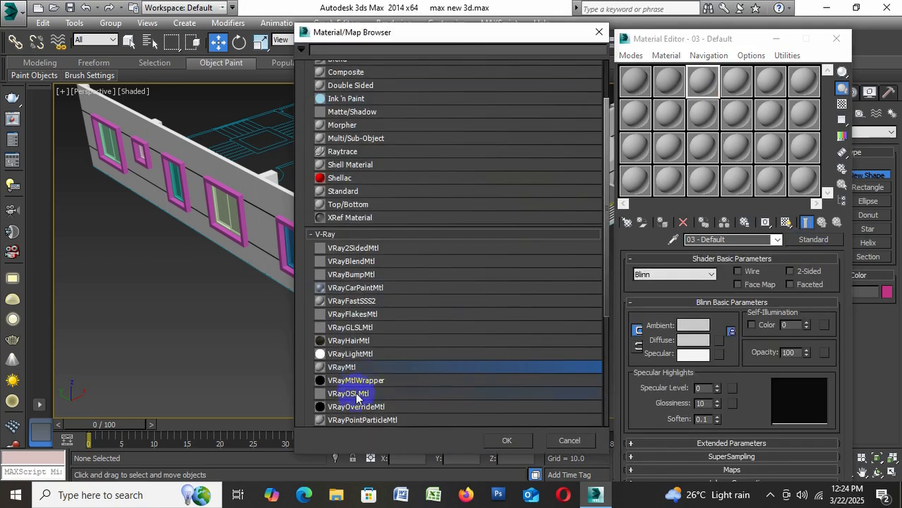
double_click(361, 372)
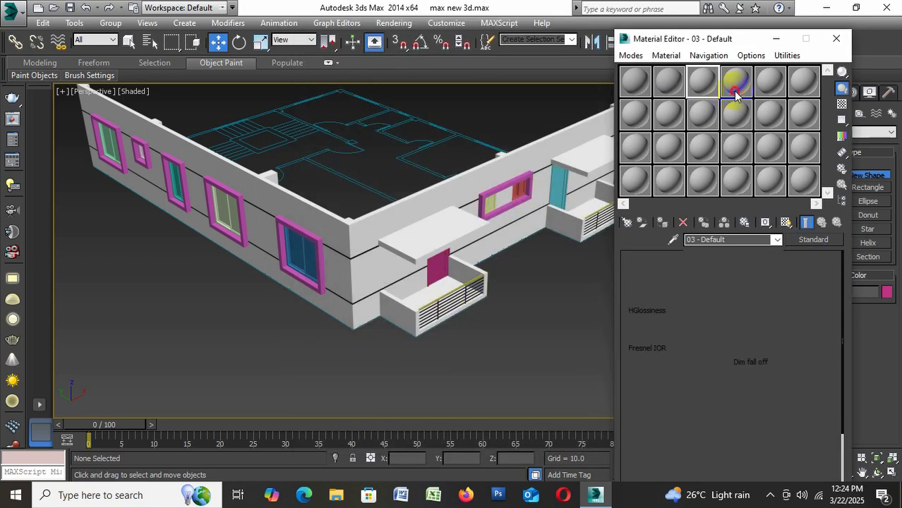
click(736, 85)
click(818, 239)
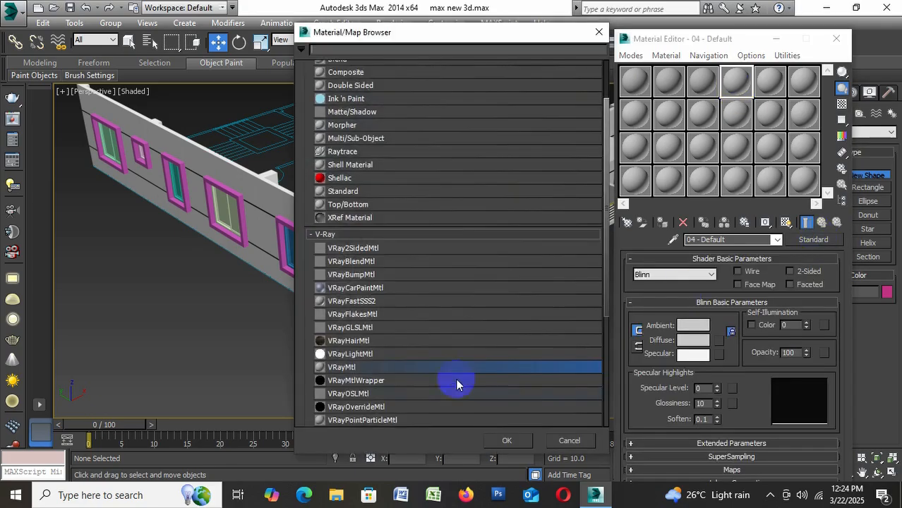
double_click(373, 372)
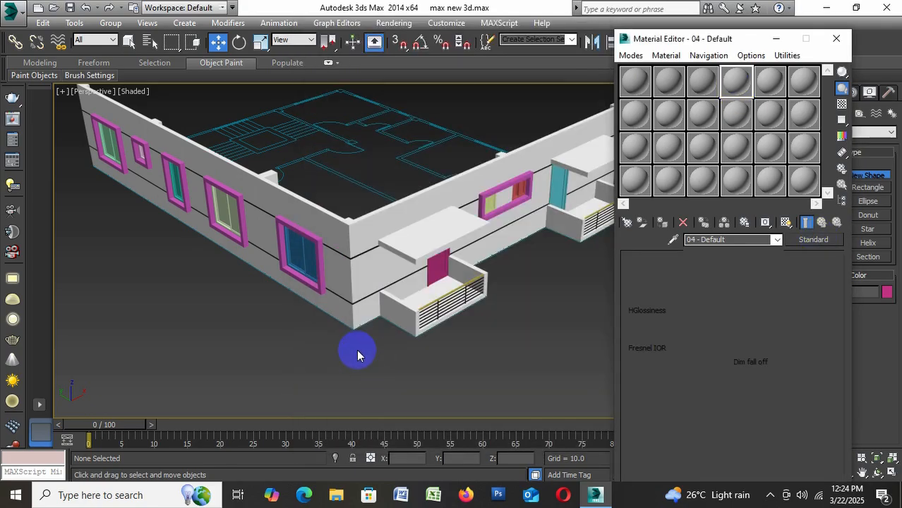
Set the diffuse colour of the first V-Ray material, 01 - Default, to black
click(634, 83)
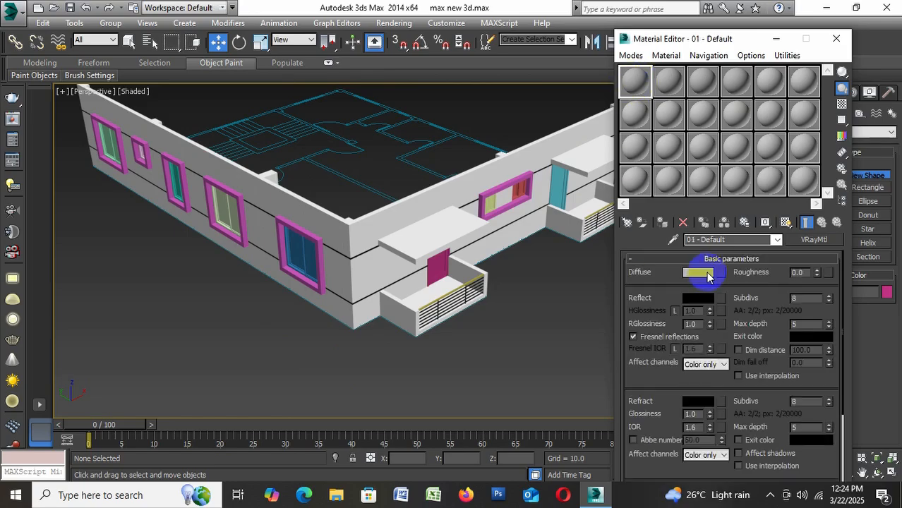
click(706, 273)
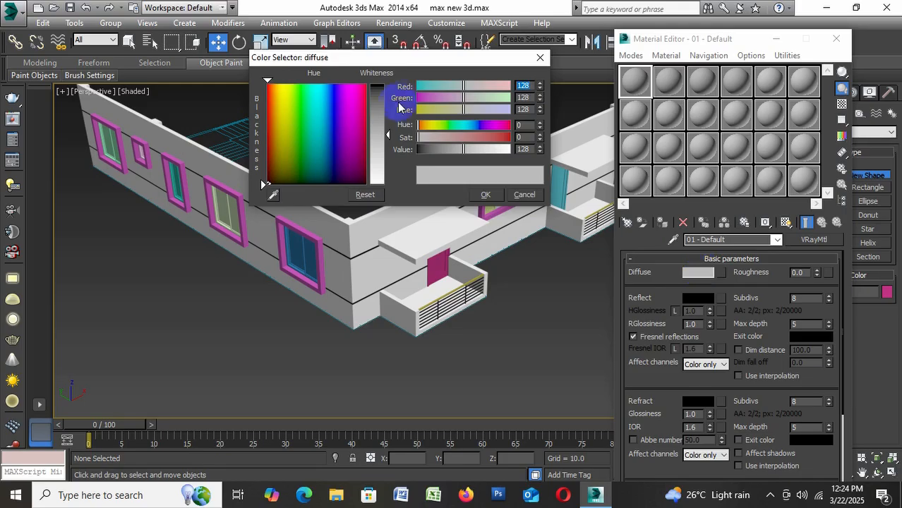
drag(389, 110, 384, 81)
click(483, 195)
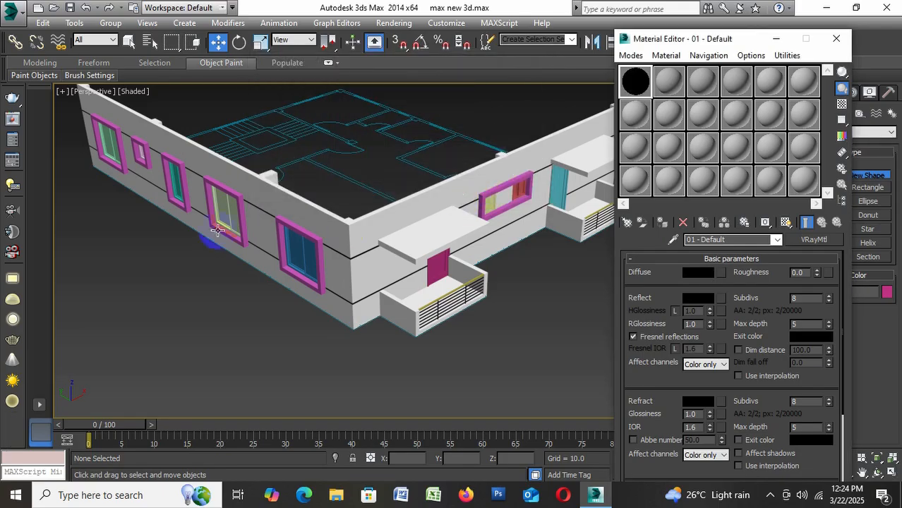
Select the seven windows inside the magenta surrounds on both facades and assign the black material to them
click(106, 143)
ctrl+click(223, 213)
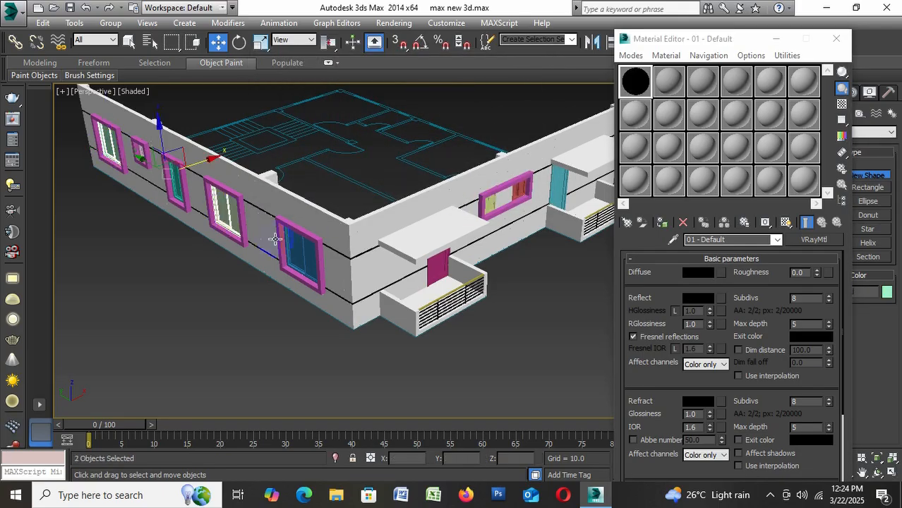
ctrl+click(306, 249)
ctrl+click(174, 179)
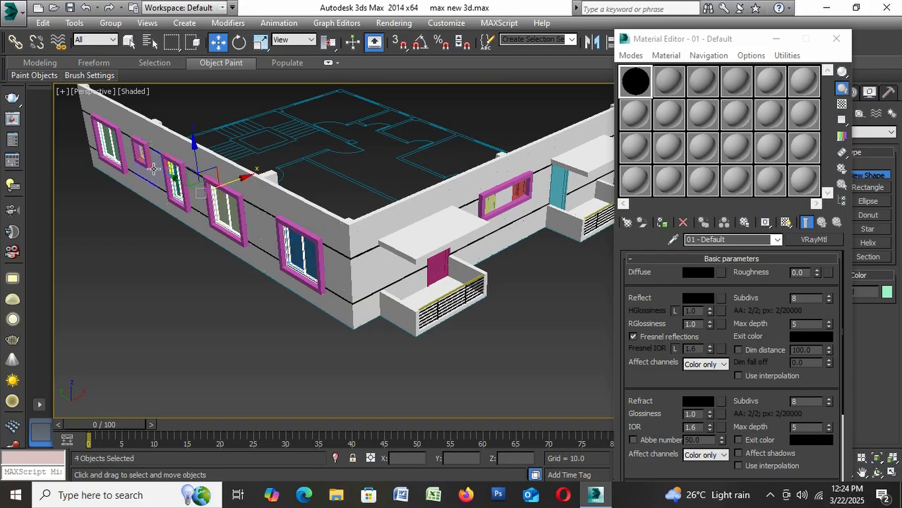
ctrl+click(438, 266)
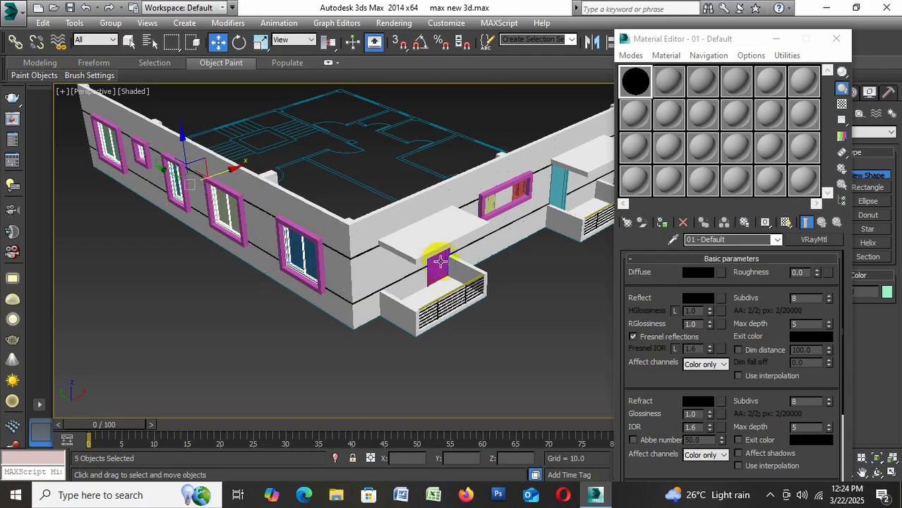
scroll(451, 274, up, 2)
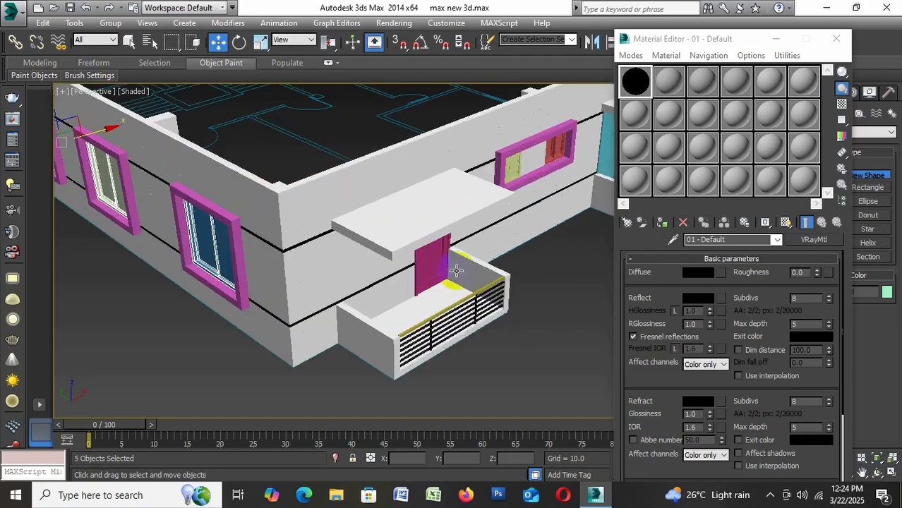
ctrl+click(515, 163)
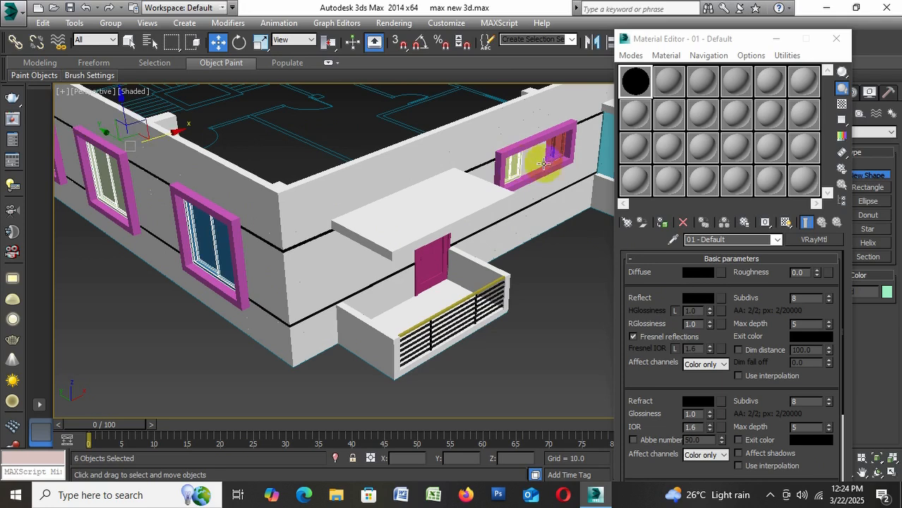
click(661, 222)
click(600, 307)
scroll(344, 256, down, 3)
scroll(350, 249, up, 4)
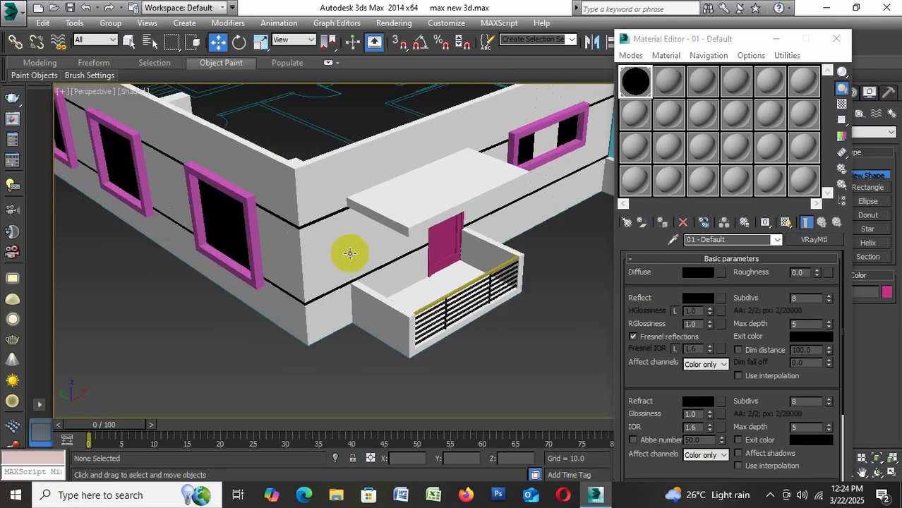
Set the diffuse colour of the second material, 02 - Default, to dark blue with RGB 10, 13, 35
click(669, 81)
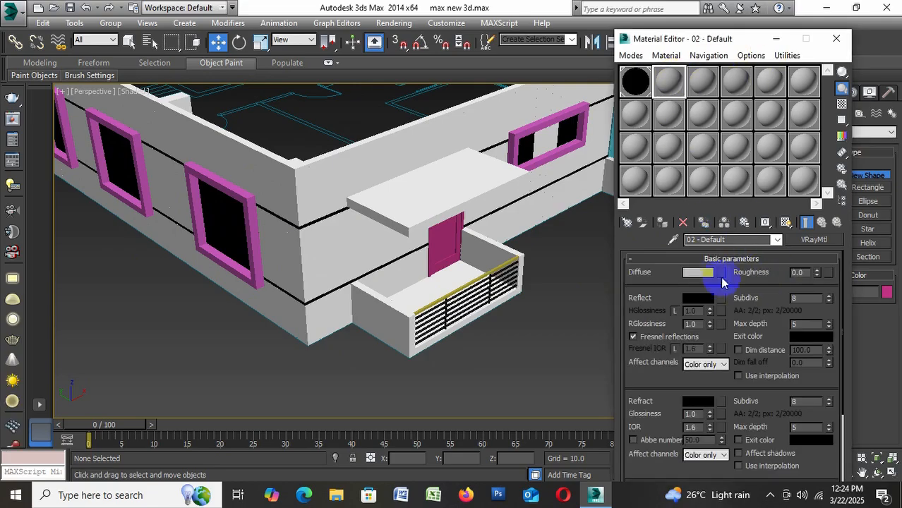
click(706, 273)
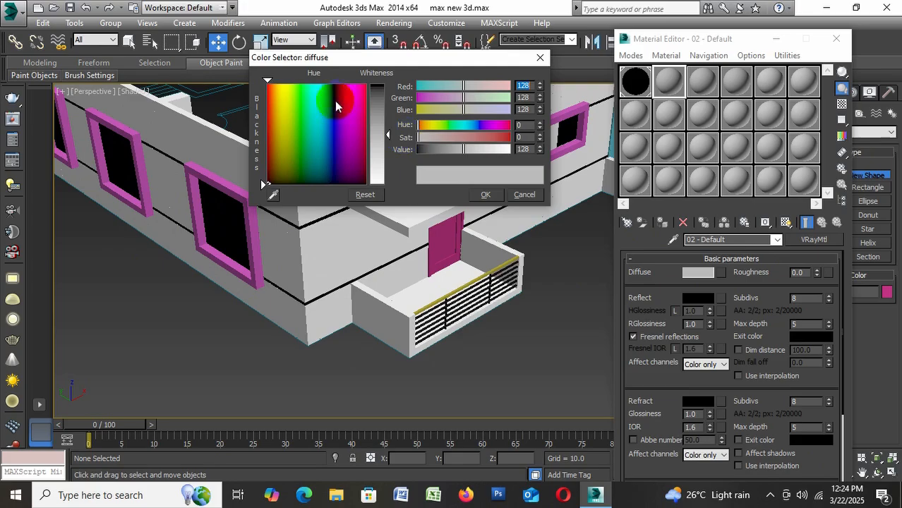
click(333, 98)
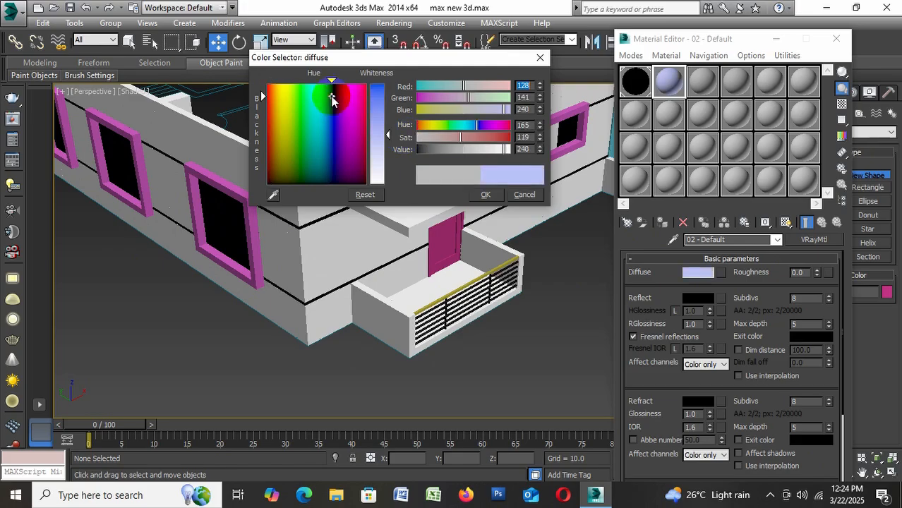
click(382, 104)
drag(443, 149, 429, 149)
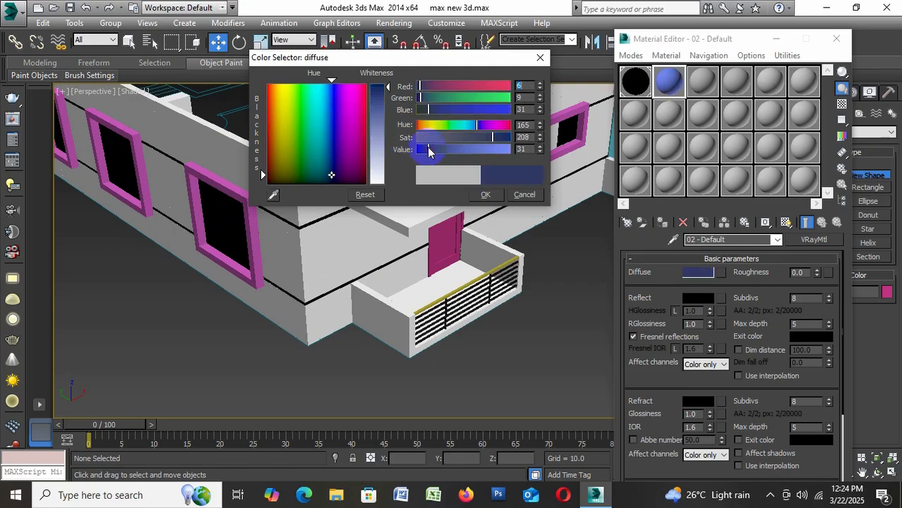
click(380, 99)
click(379, 89)
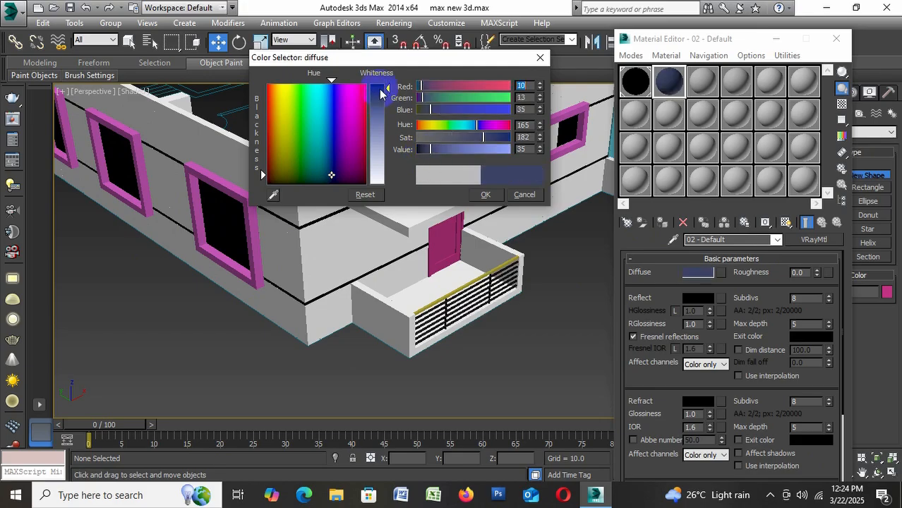
click(489, 194)
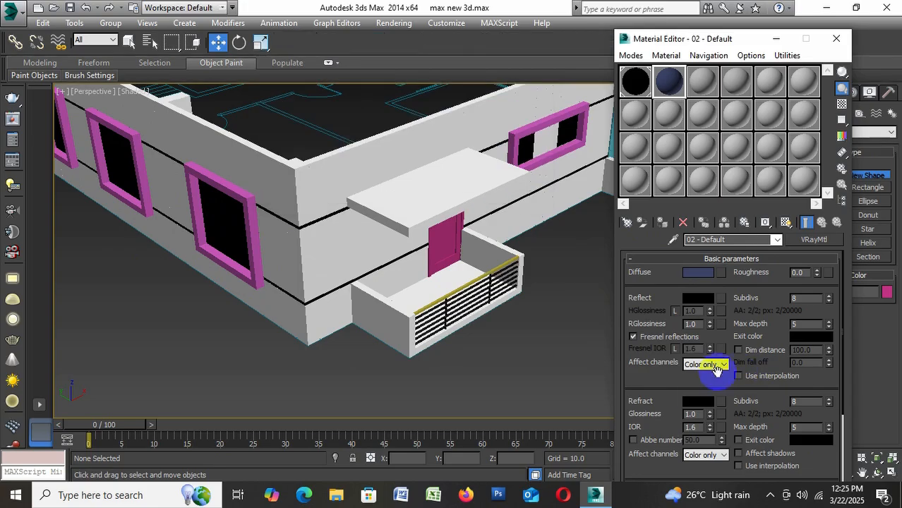
Set the second material's refraction colour to light grey, value 166, and its reflection colour to grey, value 87
click(697, 401)
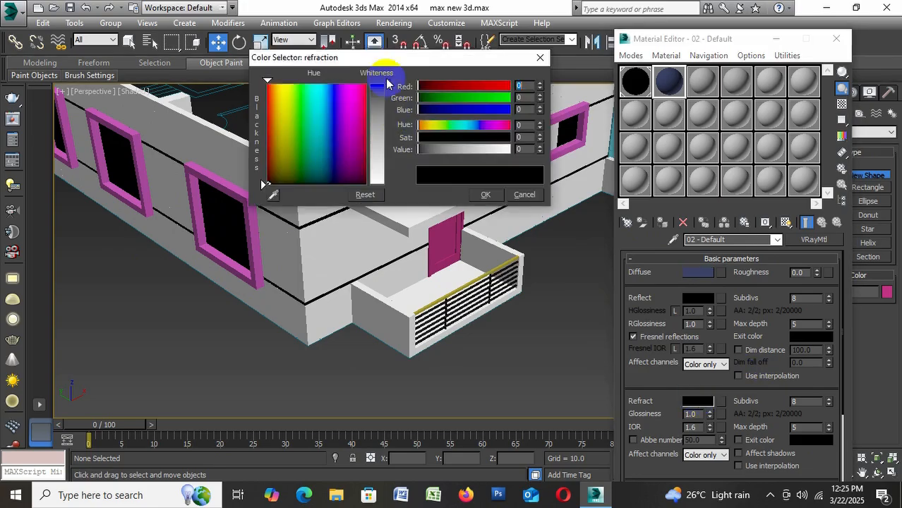
drag(389, 91, 379, 147)
click(522, 199)
click(487, 194)
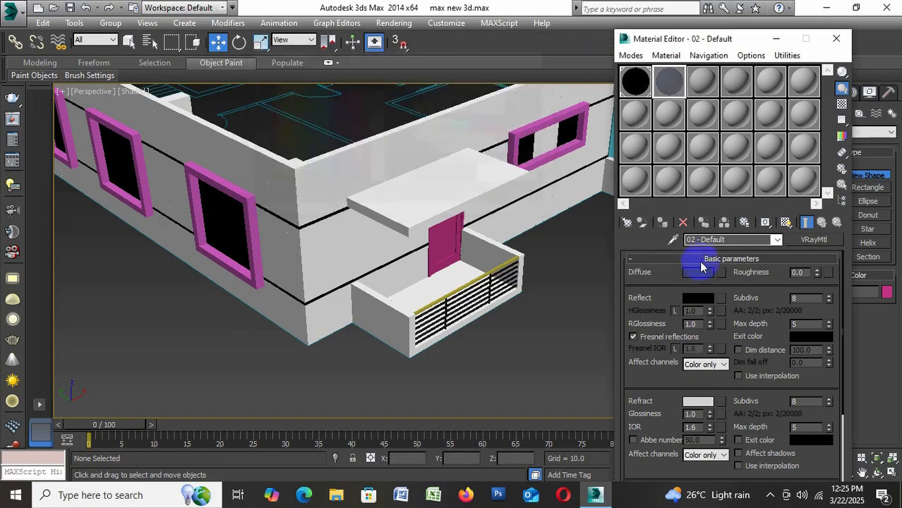
click(699, 300)
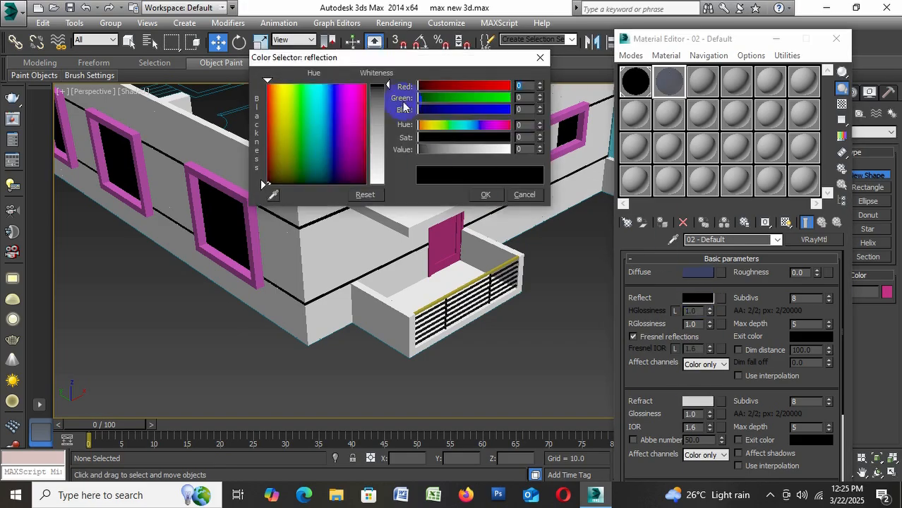
drag(388, 86, 390, 120)
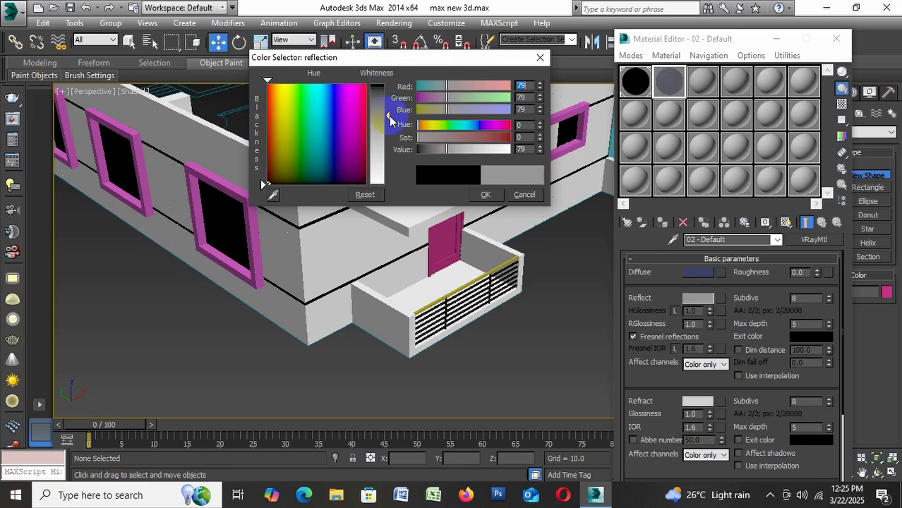
click(485, 194)
Convert the long facade's window nearest the building corner to an Editable Poly
scroll(223, 225, up, 4)
click(224, 223)
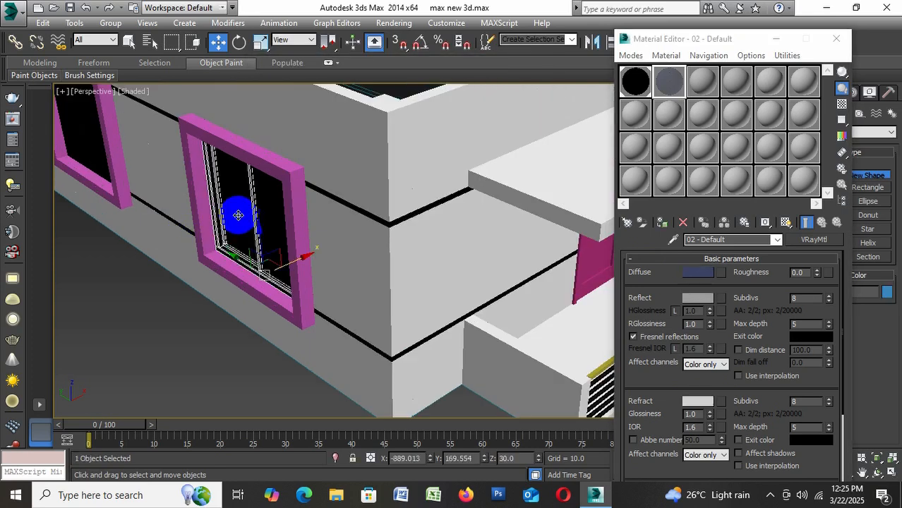
right_click(236, 213)
mouse_move(367, 337)
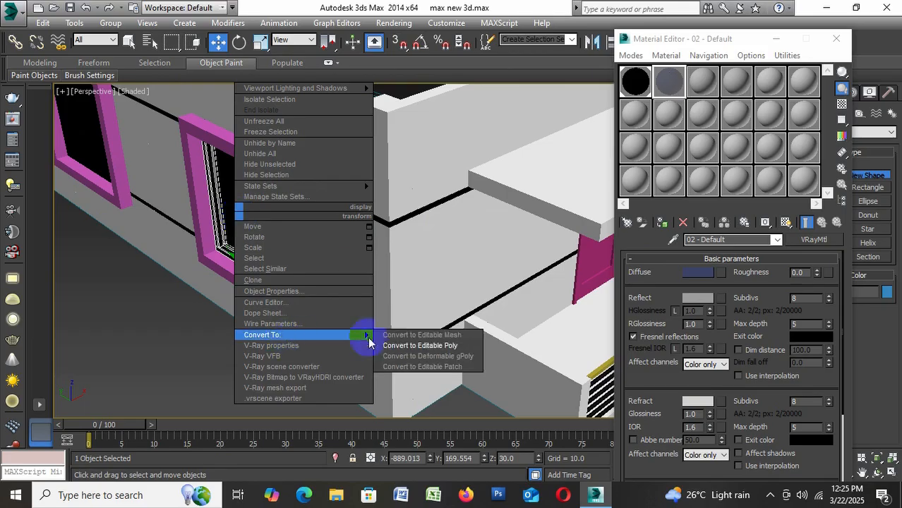
click(442, 345)
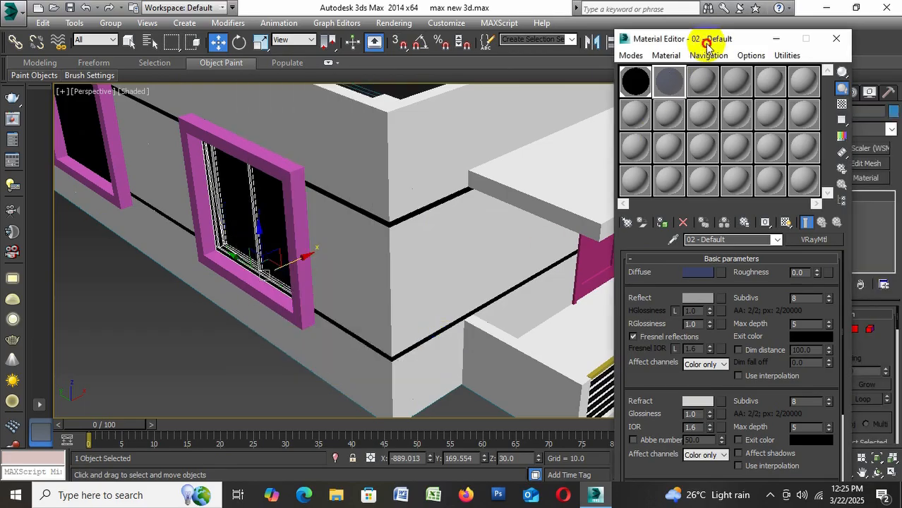
drag(707, 43, 583, 49)
alt+middle_drag(395, 255, 460, 257)
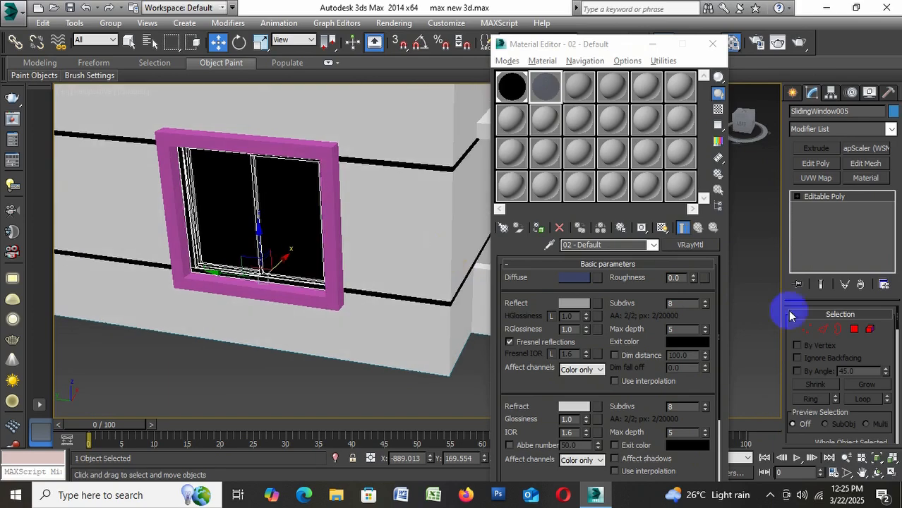
Assign the 02 - Default material to the corner window's two glass pane elements and show it shaded in the viewport
click(870, 333)
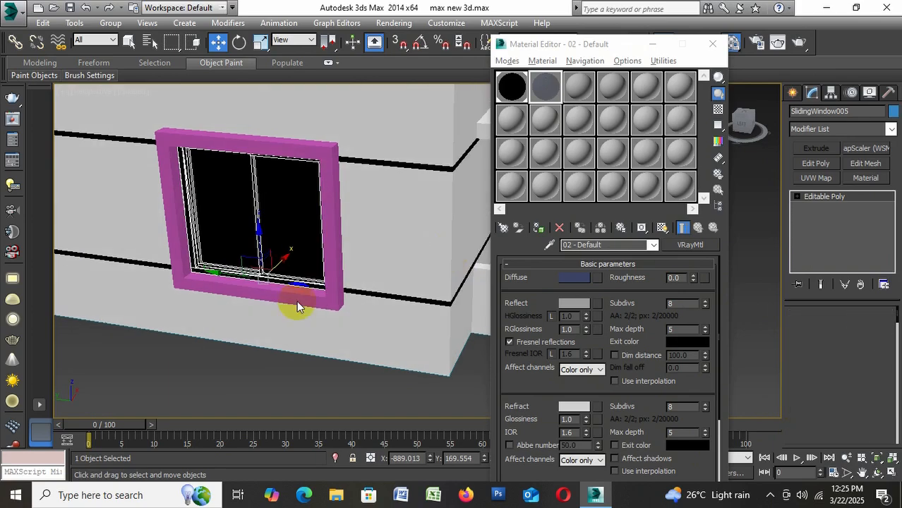
click(282, 210)
ctrl+click(222, 212)
click(539, 228)
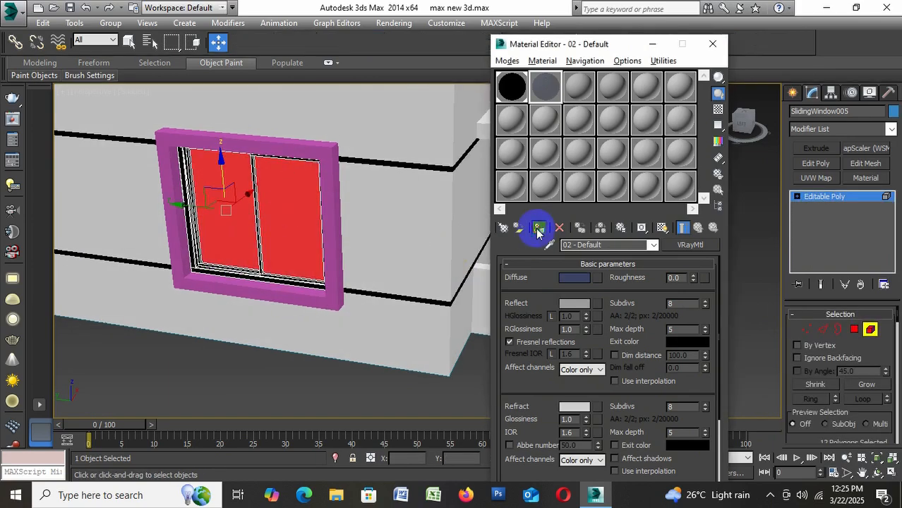
click(661, 228)
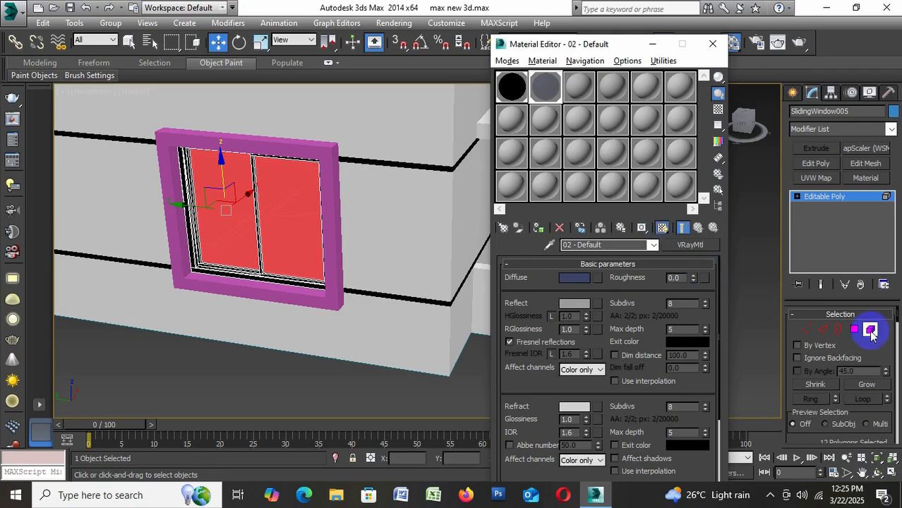
click(870, 333)
click(175, 359)
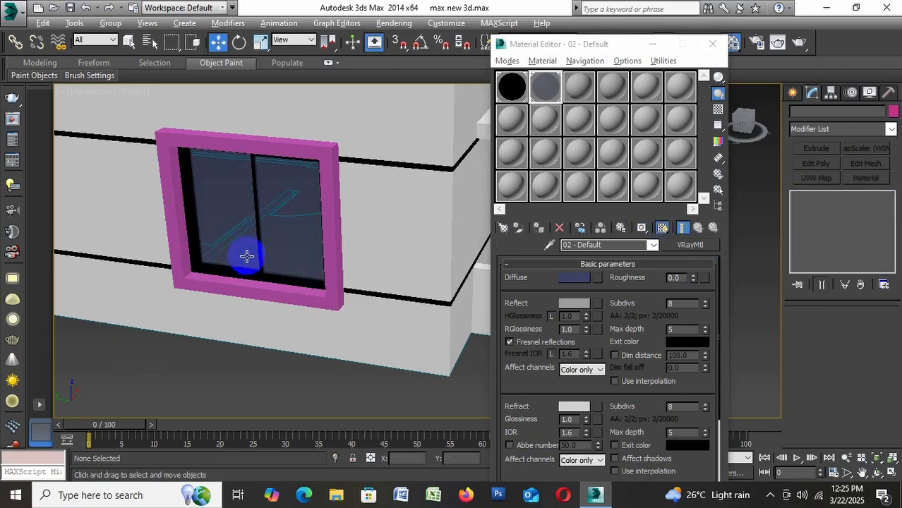
Lighten the 02 - Default glass material's refraction colour to grey with RGB 208, 208, 208
mouse_move(246, 255)
alt+middle_down()
mouse_move(272, 256)
mouse_move(257, 254)
alt+middle_up()
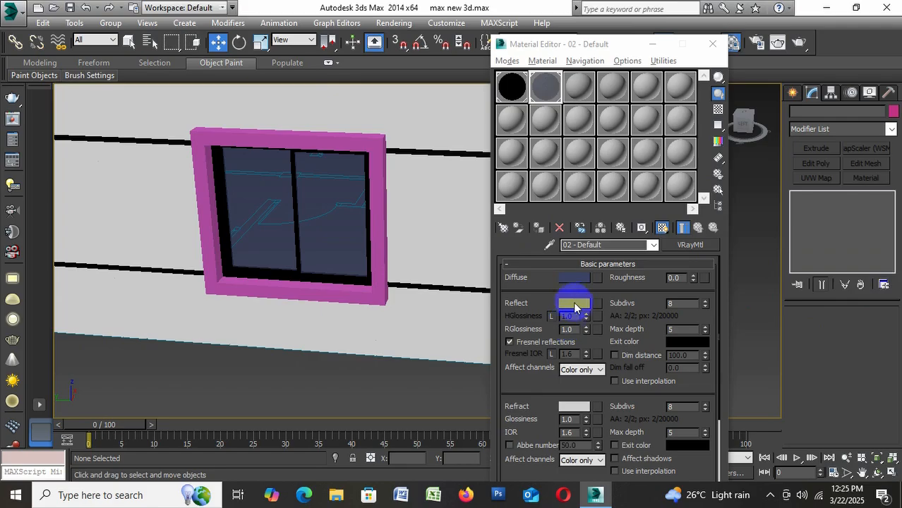
click(574, 407)
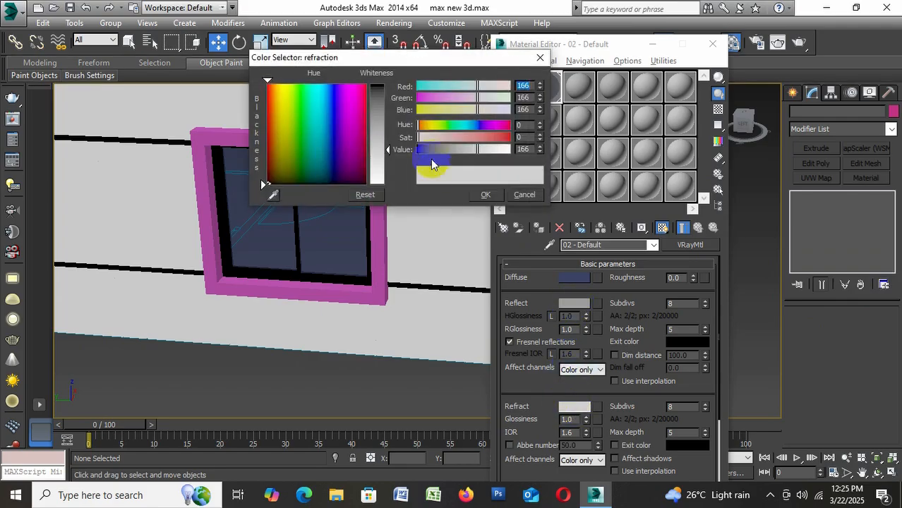
drag(383, 156, 395, 182)
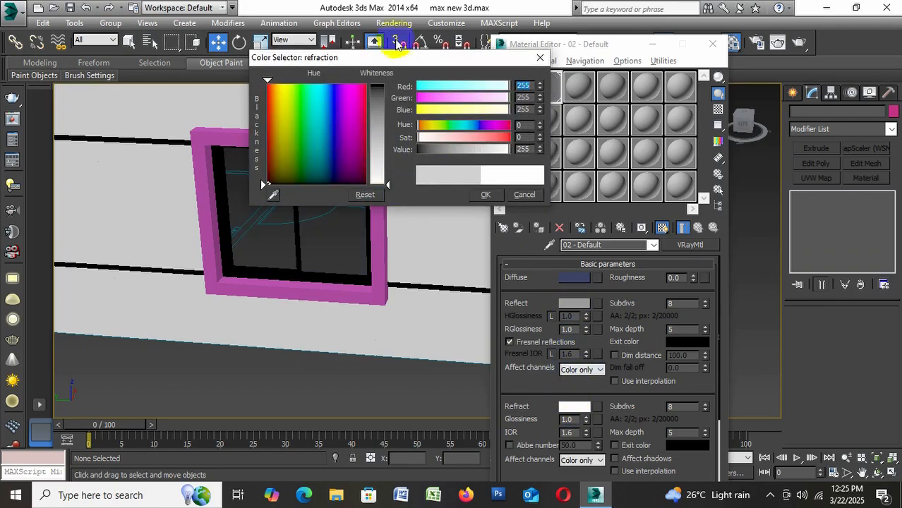
drag(382, 58, 571, 69)
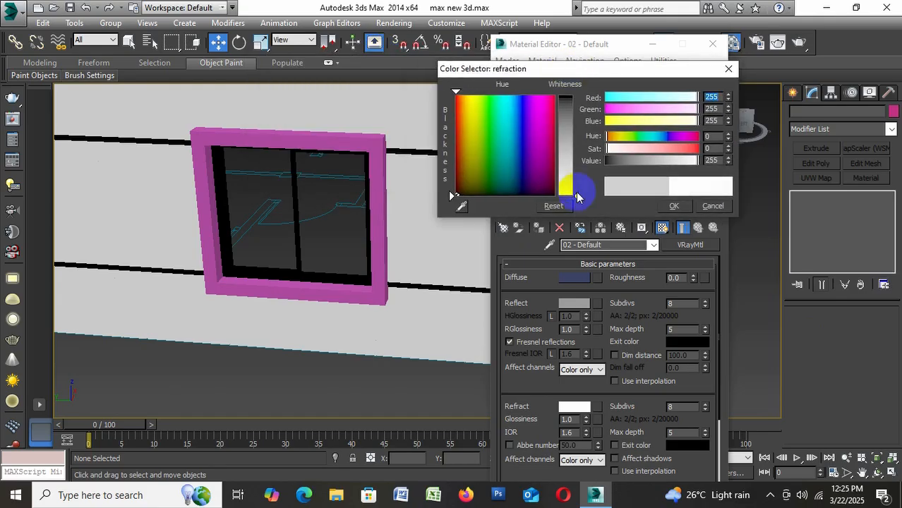
drag(577, 196, 579, 178)
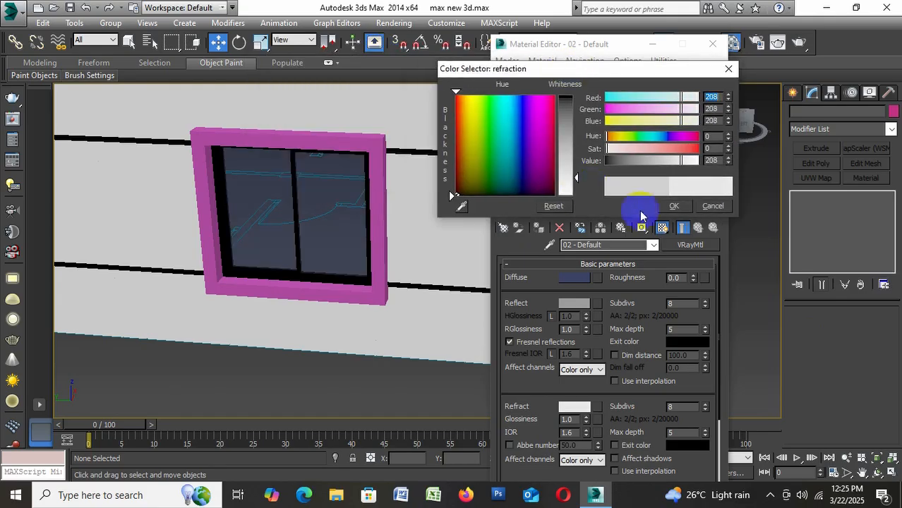
click(673, 206)
Change the 02 - Default glass material's diffuse colour to a deep blue with RGB 6, 5, 40
click(574, 277)
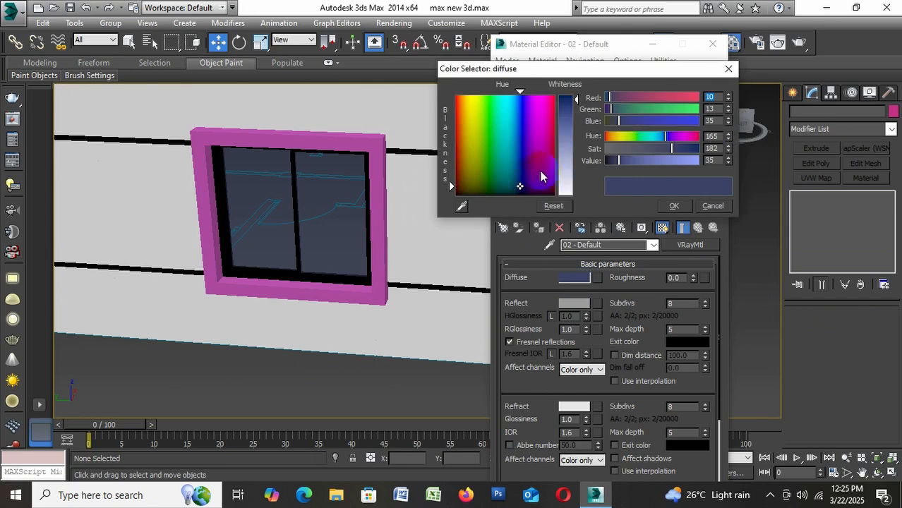
click(571, 117)
click(529, 111)
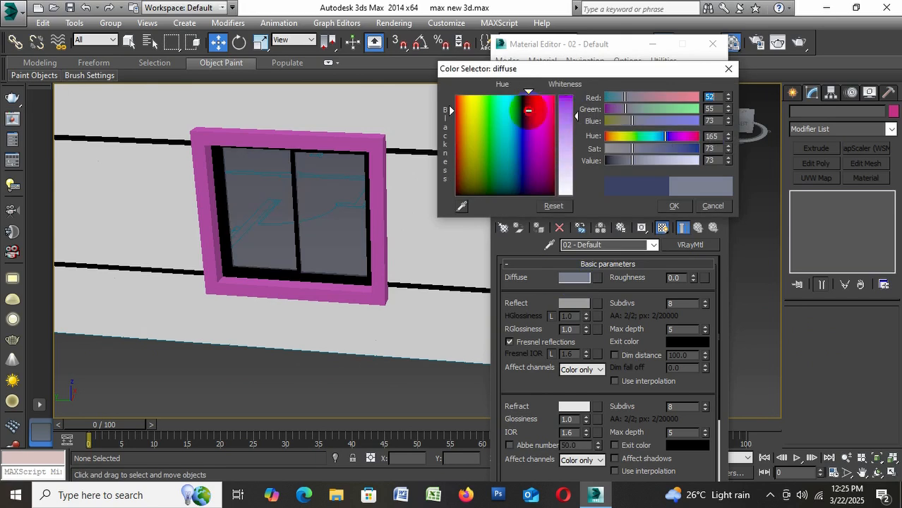
click(523, 118)
click(569, 105)
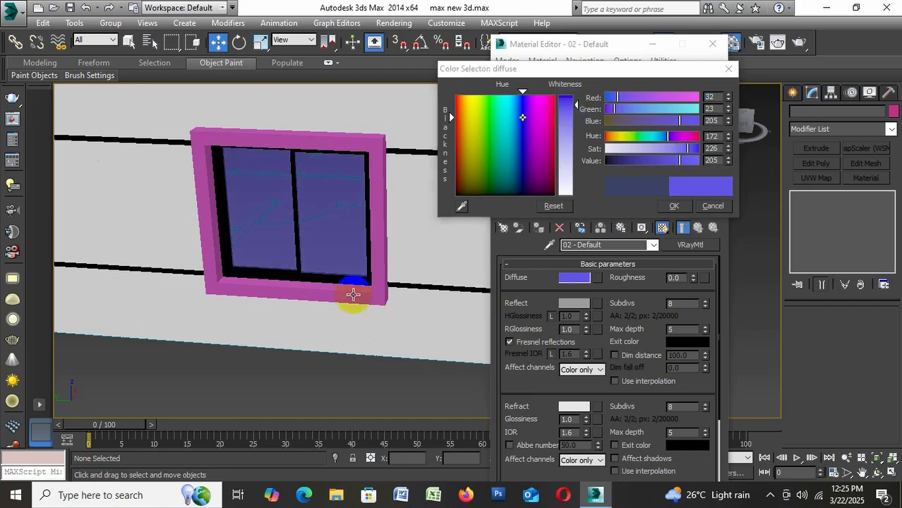
alt+middle_drag(352, 296, 316, 304)
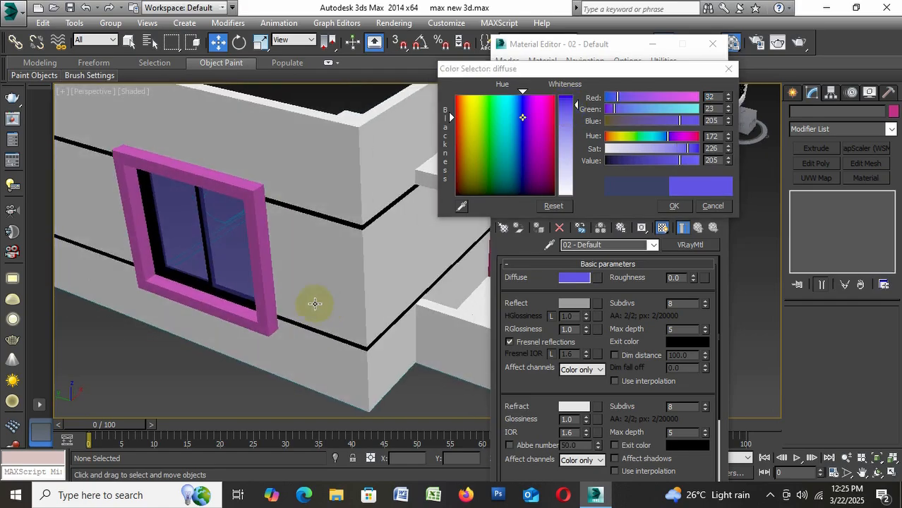
click(625, 161)
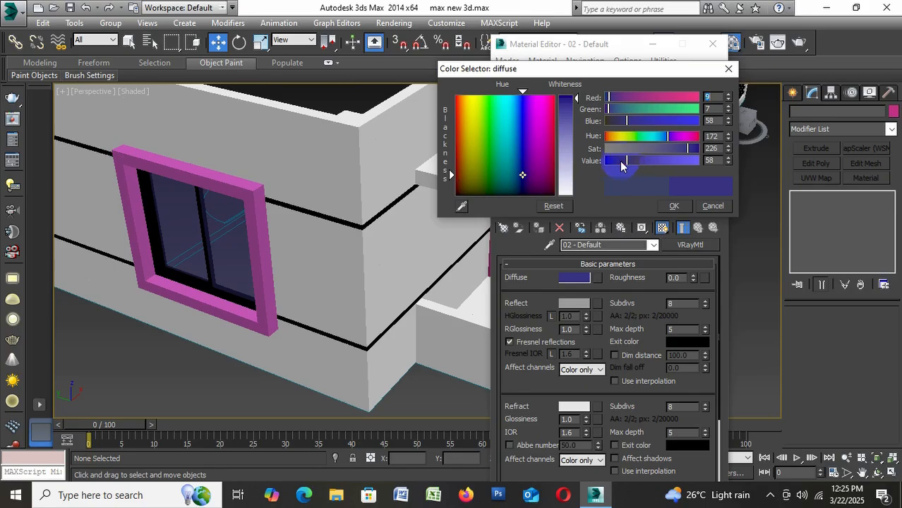
drag(622, 162, 620, 160)
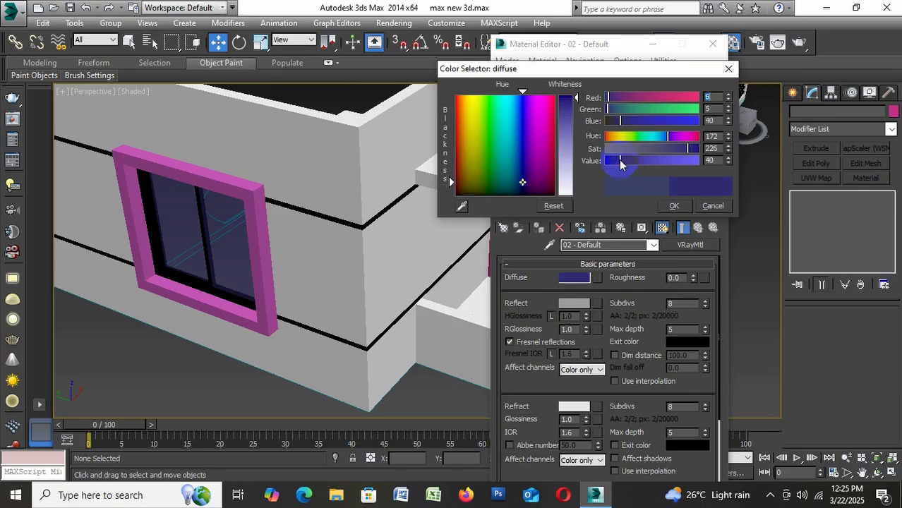
click(675, 205)
Convert the second window from the building corner on the long facade to an Editable Poly
scroll(261, 238, down, 5)
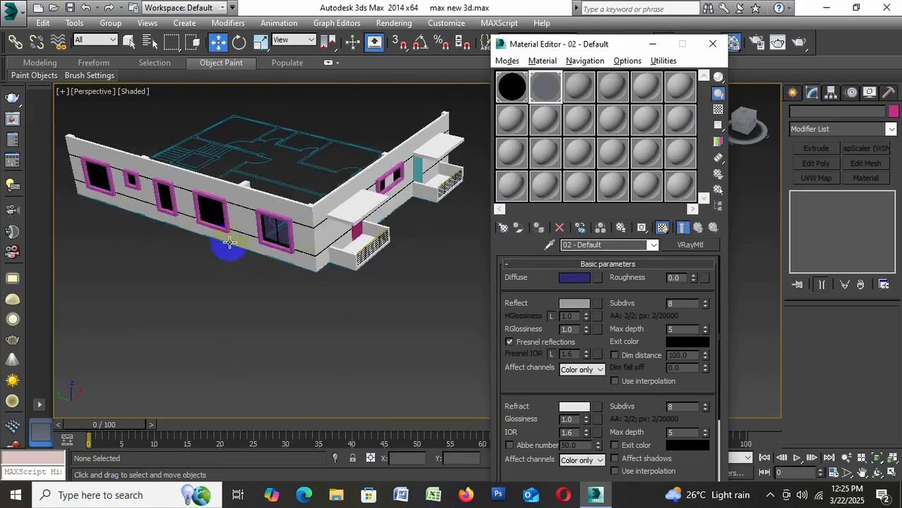
scroll(227, 208, up, 5)
click(213, 204)
right_click(213, 205)
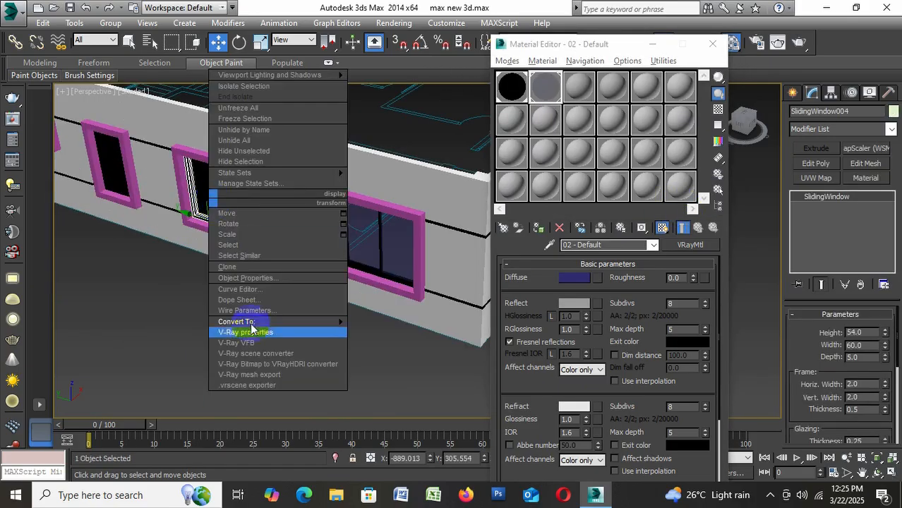
mouse_move(248, 323)
click(416, 330)
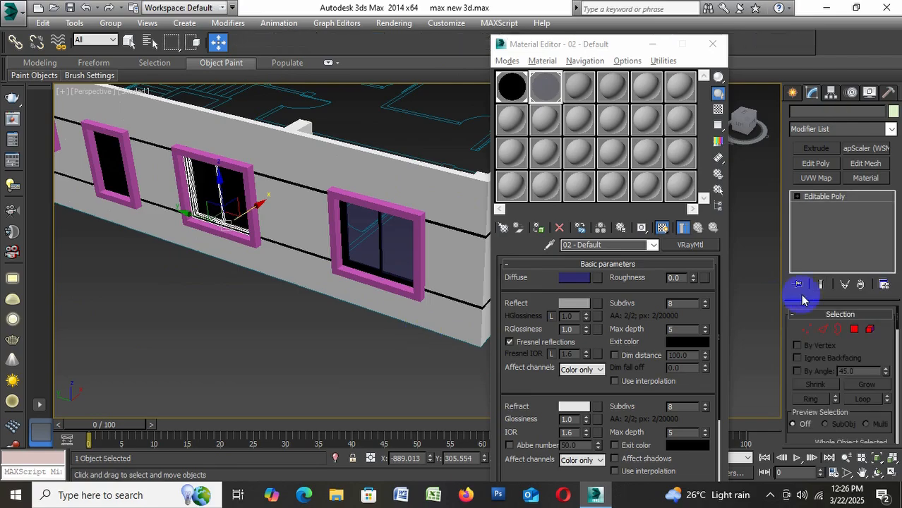
Select both glass pane elements of the second window from the corner and assign the 02 - Default material to them
click(241, 206)
ctrl+click(202, 183)
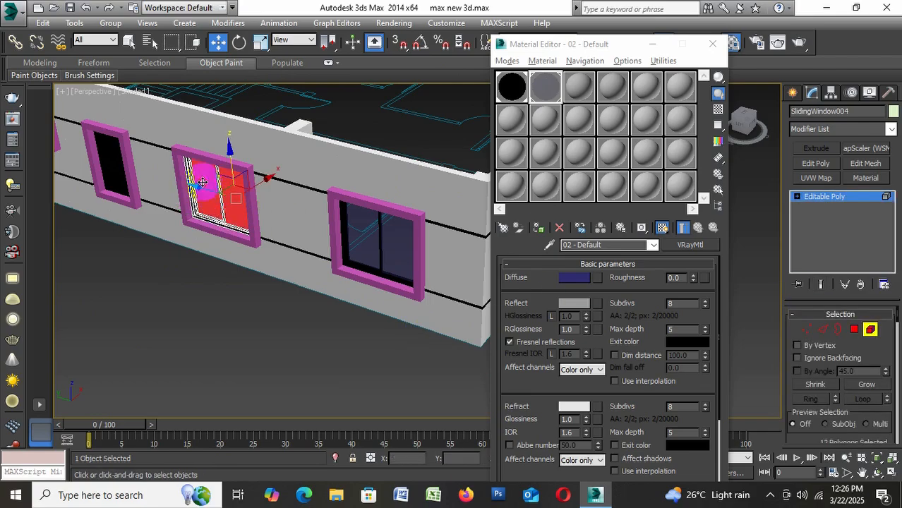
click(538, 227)
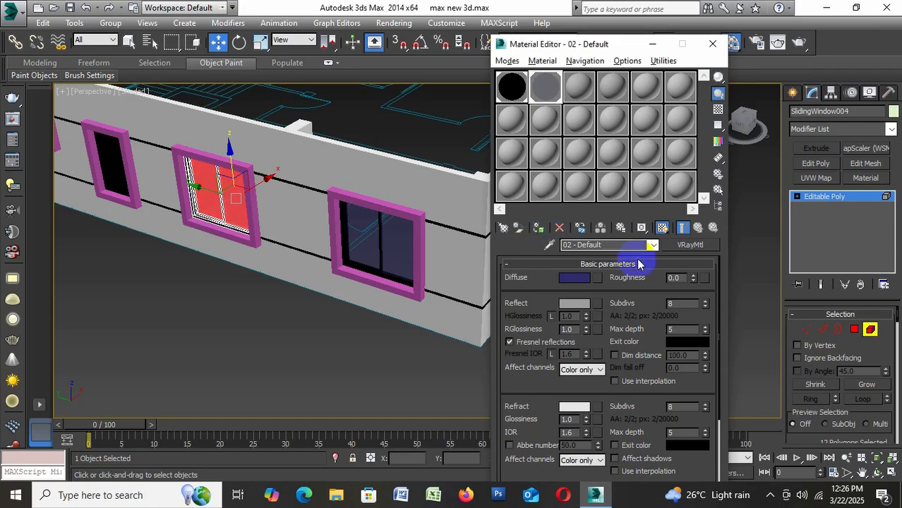
click(874, 330)
click(394, 368)
Convert the large window at the far end of the long facade to an Editable Poly
scroll(250, 263, down, 5)
scroll(245, 219, up, 3)
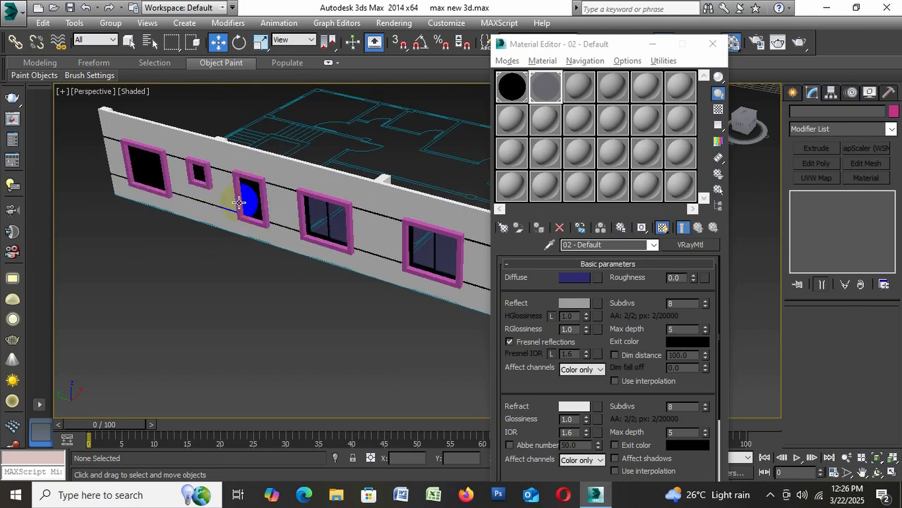
scroll(239, 203, up, 5)
click(151, 165)
right_click(187, 215)
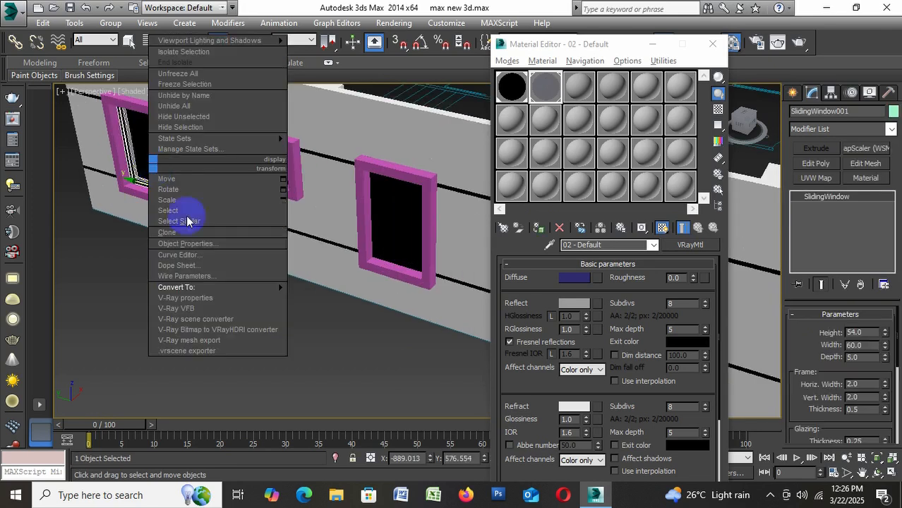
mouse_move(182, 287)
click(367, 295)
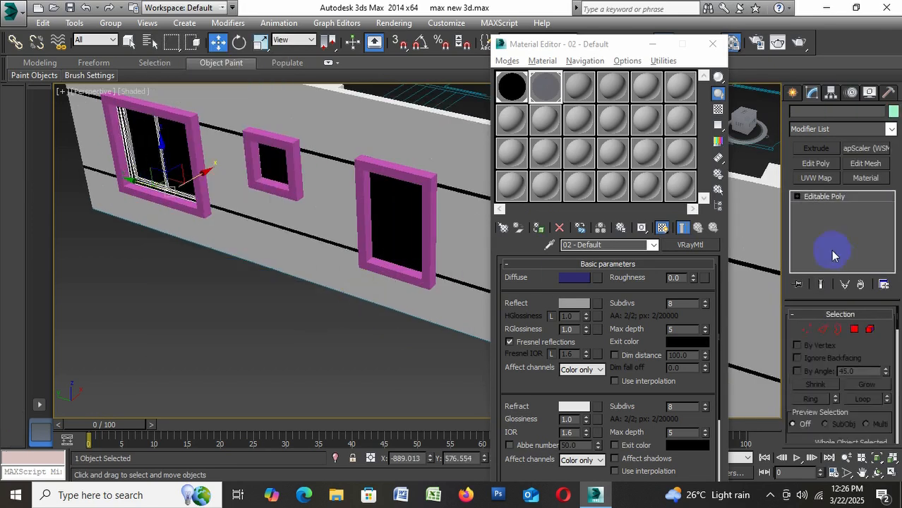
Assign the 02 - Default glass material to the two pane elements of the far-end window
click(833, 255)
click(871, 331)
click(177, 175)
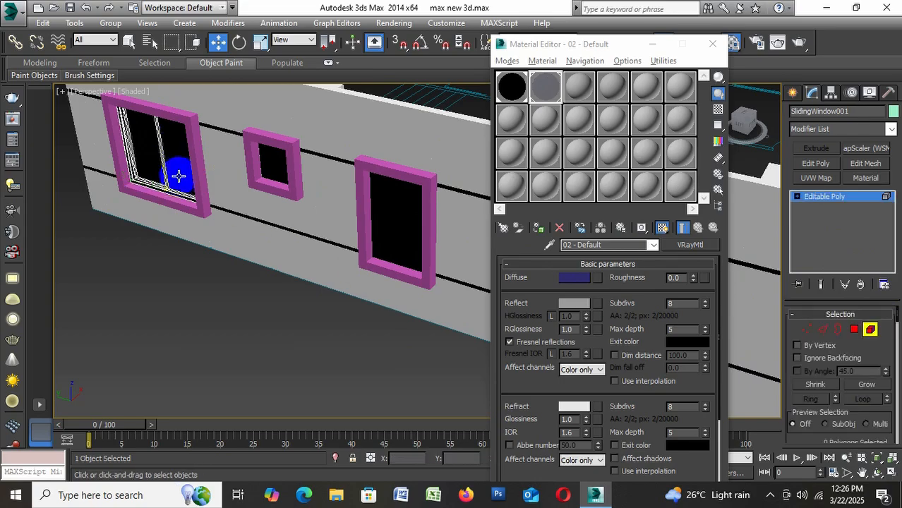
click(142, 155)
ctrl+click(148, 159)
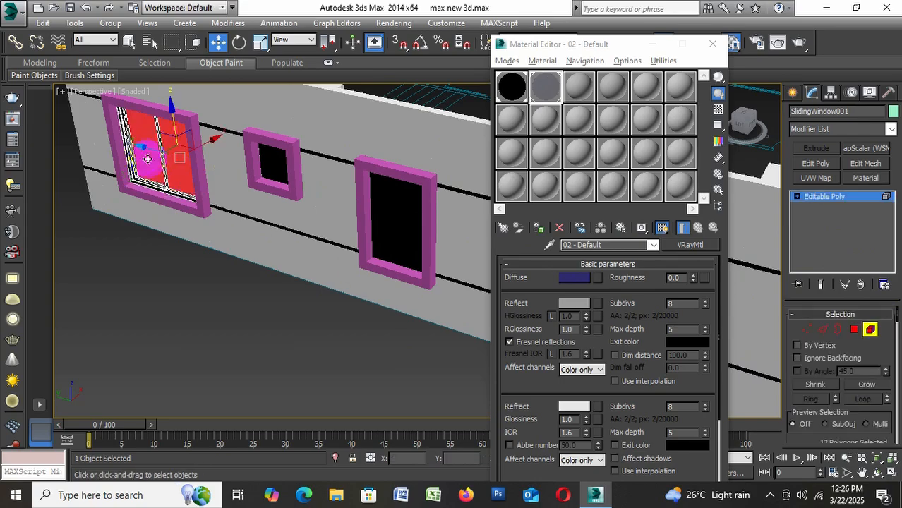
click(540, 227)
click(871, 331)
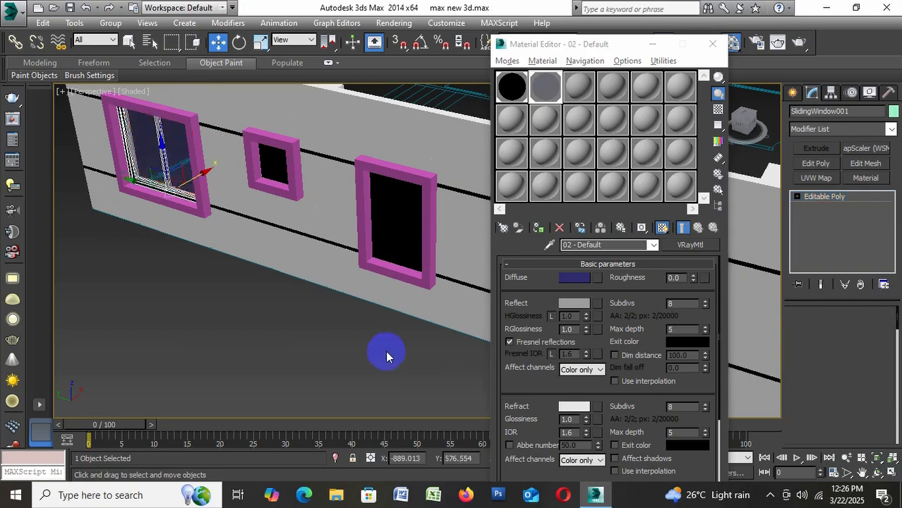
click(161, 309)
Convert the narrow tall window on the long facade to an Editable Poly
click(381, 209)
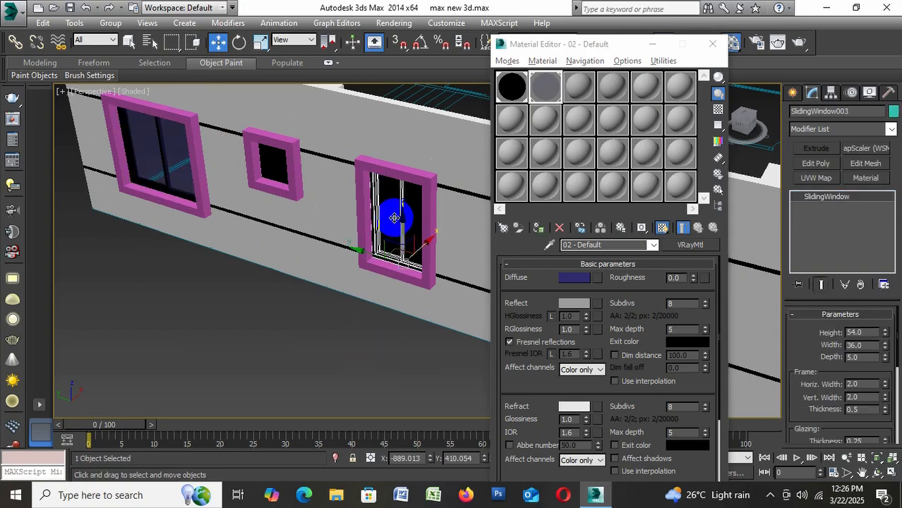
right_click(390, 213)
mouse_move(449, 338)
click(576, 348)
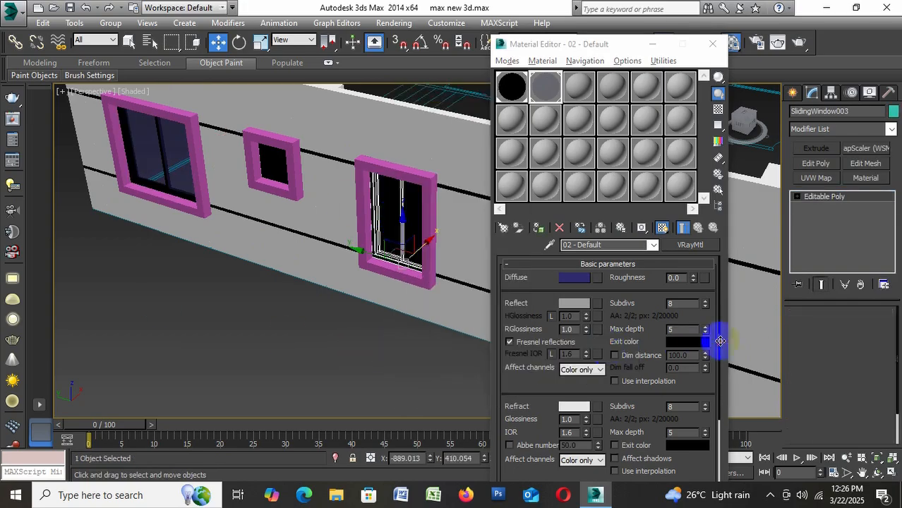
Assign the 02 - Default glass material to both pane elements of the narrow tall window
click(870, 330)
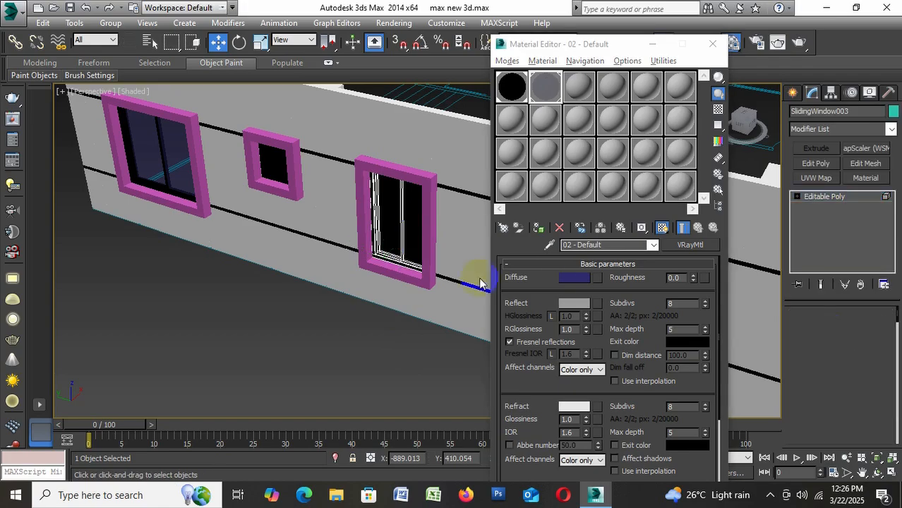
click(404, 224)
ctrl+click(390, 232)
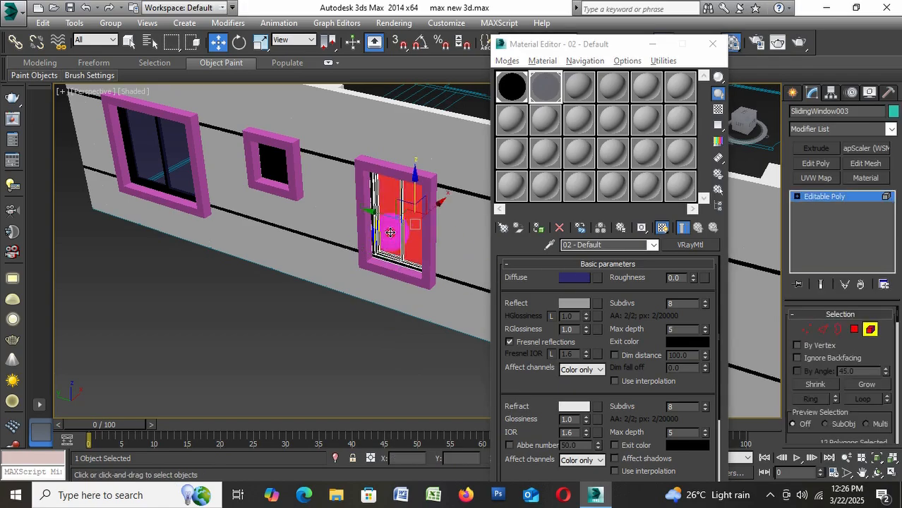
click(540, 228)
click(866, 330)
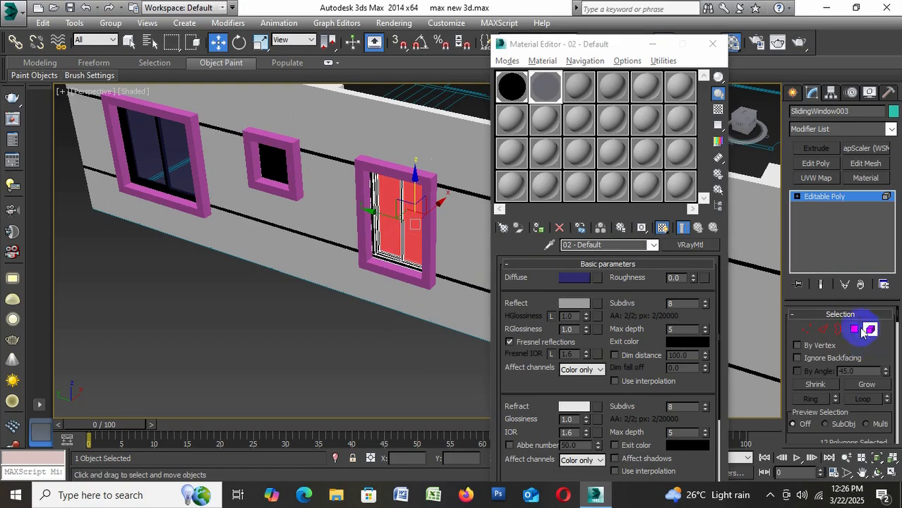
click(288, 326)
Convert the small square window on the long facade to an Editable Mesh
scroll(196, 264, down, 4)
scroll(246, 236, up, 3)
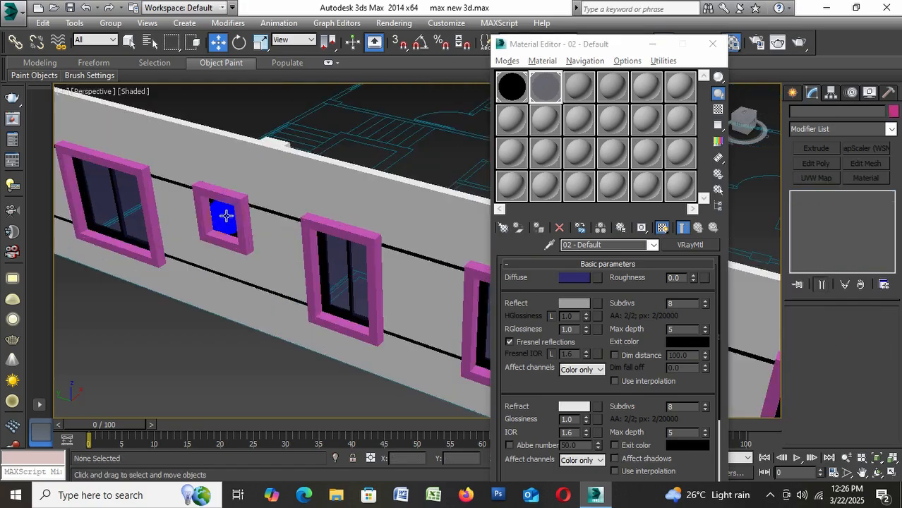
click(226, 211)
right_click(225, 211)
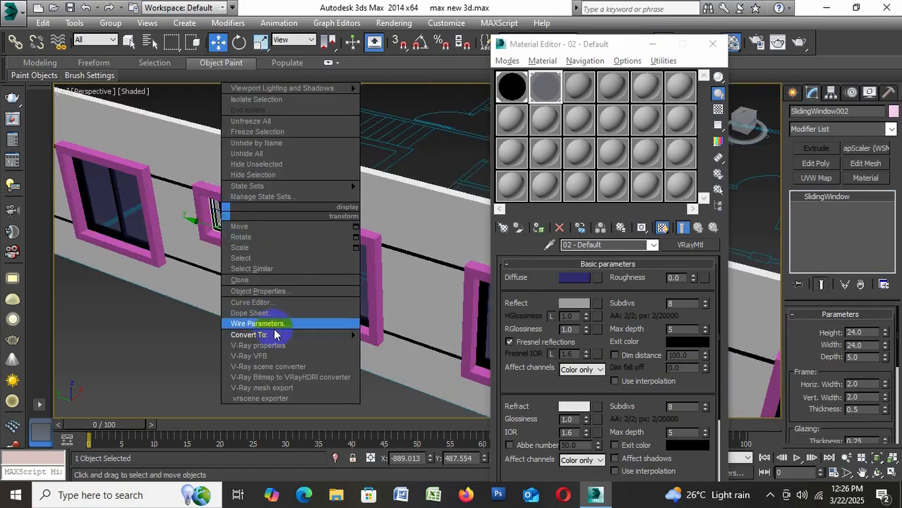
mouse_move(282, 335)
click(421, 350)
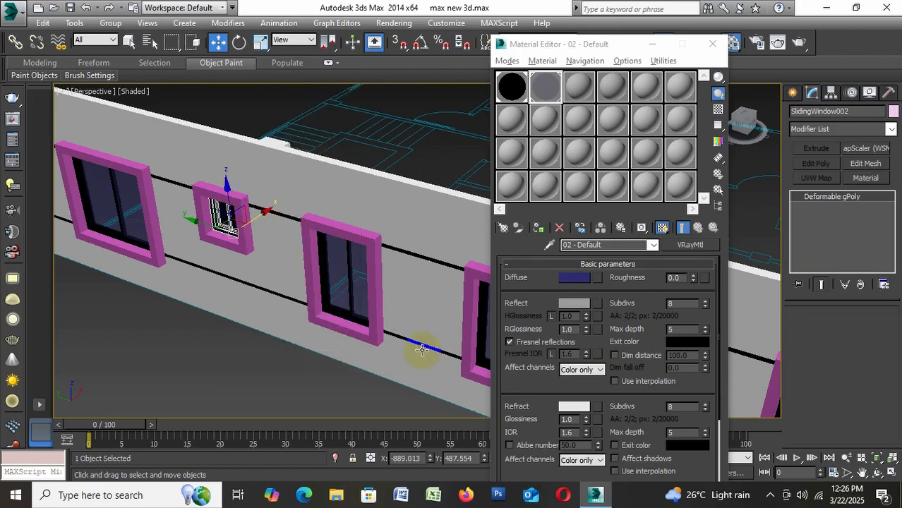
right_click(205, 229)
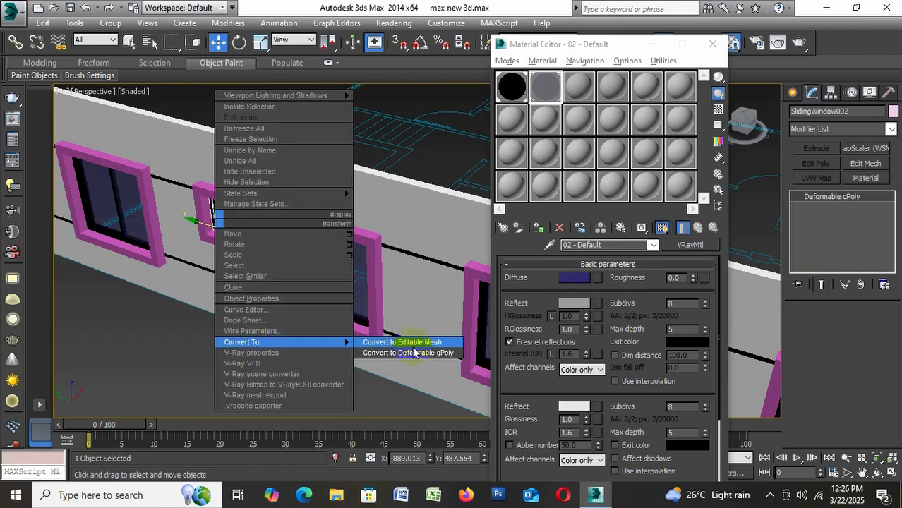
click(413, 343)
Select both pane elements of the small square window and assign the 02 - Default glass material to them
click(870, 332)
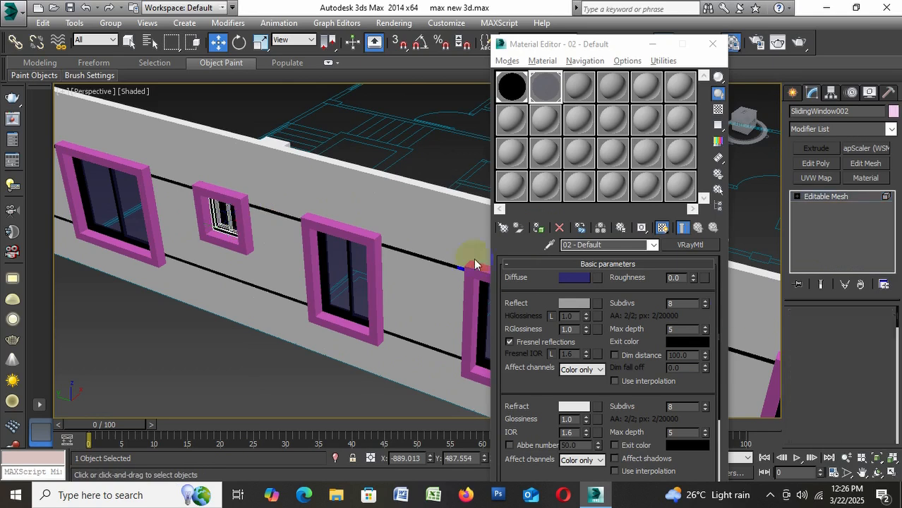
scroll(233, 213, up, 3)
scroll(233, 214, up, 2)
click(186, 216)
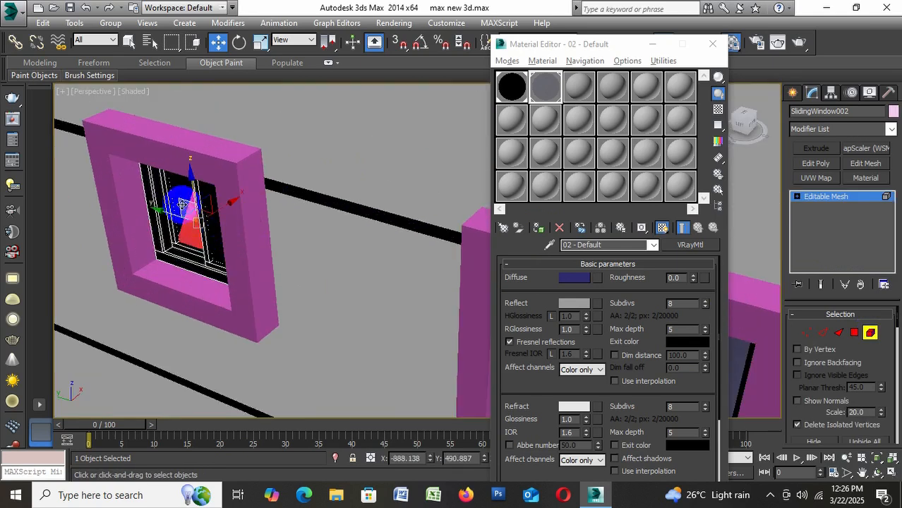
ctrl+click(184, 200)
drag(183, 199, 219, 230)
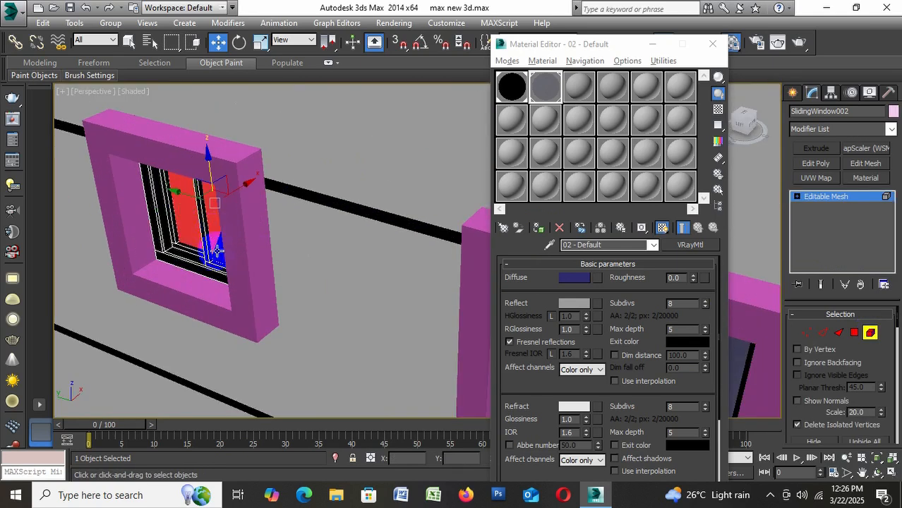
ctrl+click(218, 253)
click(539, 227)
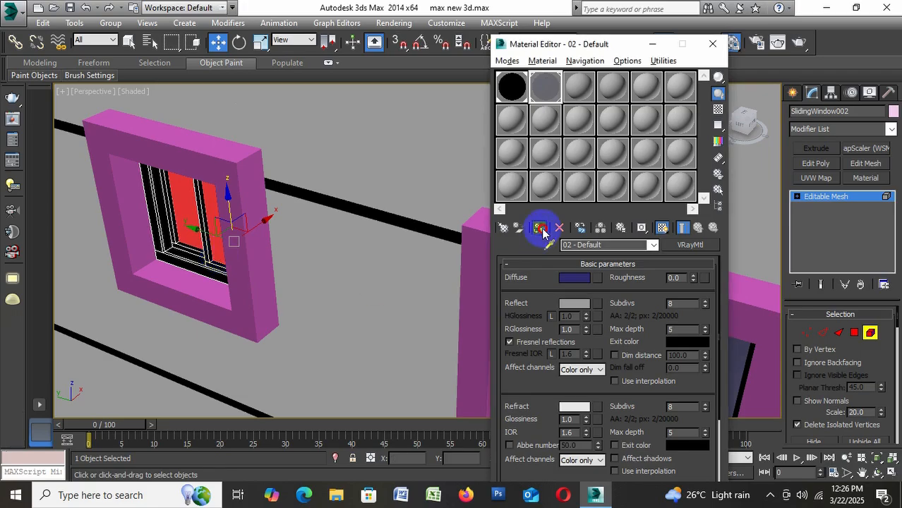
click(870, 332)
click(870, 338)
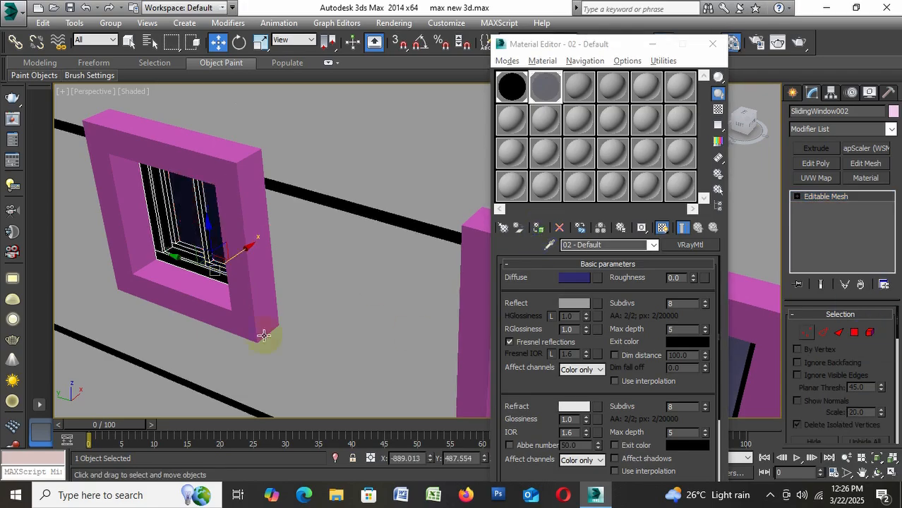
scroll(246, 271, down, 5)
click(183, 372)
Convert the window farther from the teal door in the wide frame on the balcony facade to an Editable Mesh
alt+middle_drag(182, 374, 198, 357)
scroll(152, 321, down, 5)
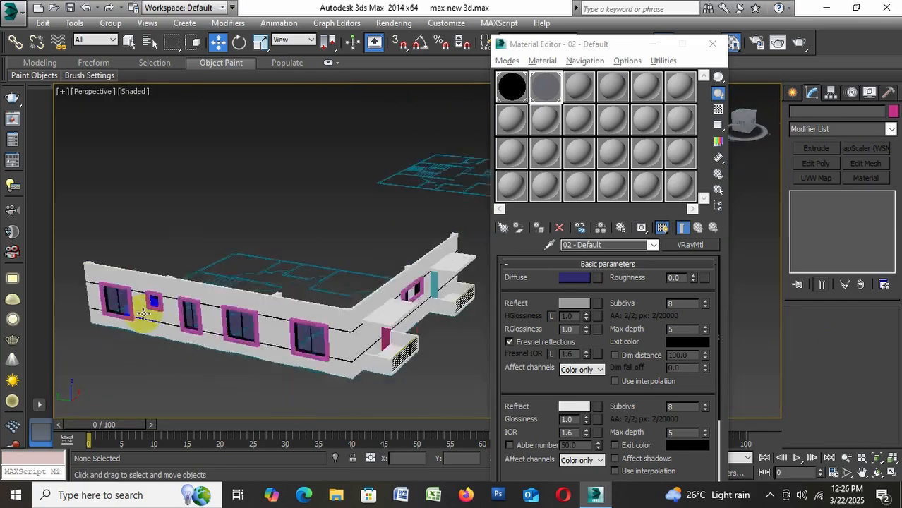
middle_drag(385, 331, 316, 327)
scroll(300, 335, up, 2)
mouse_move(274, 347)
alt+middle_down()
mouse_move(241, 359)
mouse_move(262, 347)
alt+middle_up()
scroll(364, 282, up, 5)
scroll(282, 238, up, 3)
click(281, 238)
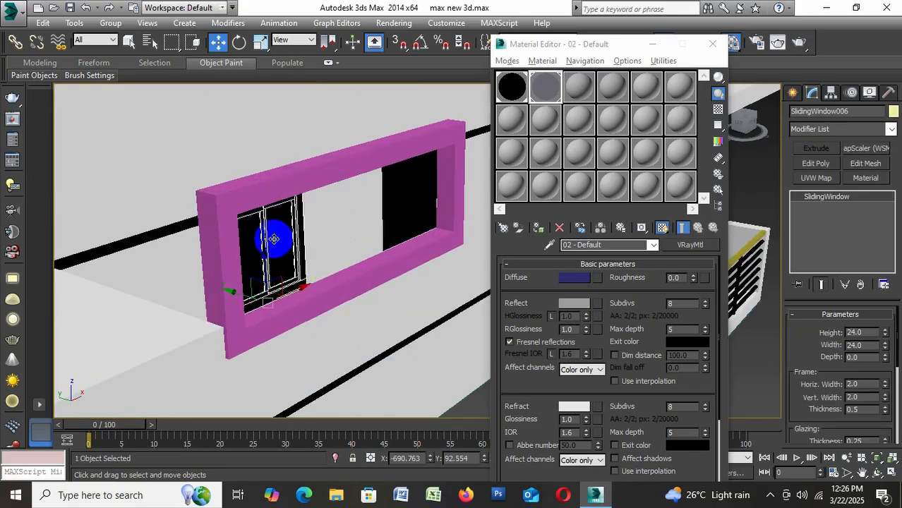
alt+middle_drag(282, 238, 272, 236)
right_click(272, 235)
mouse_move(318, 360)
click(458, 359)
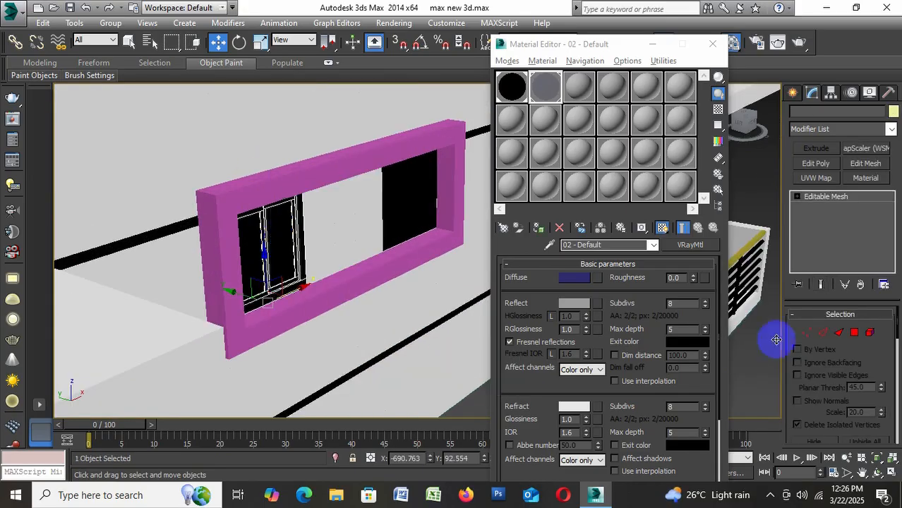
Assign the 02 - Default glass material to both pane elements of this first window in the wide frame
click(869, 334)
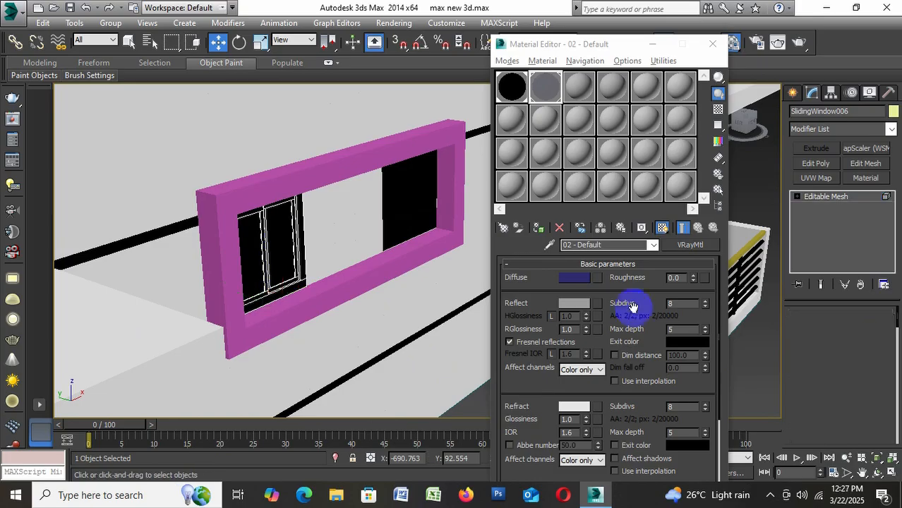
click(252, 255)
ctrl+click(280, 251)
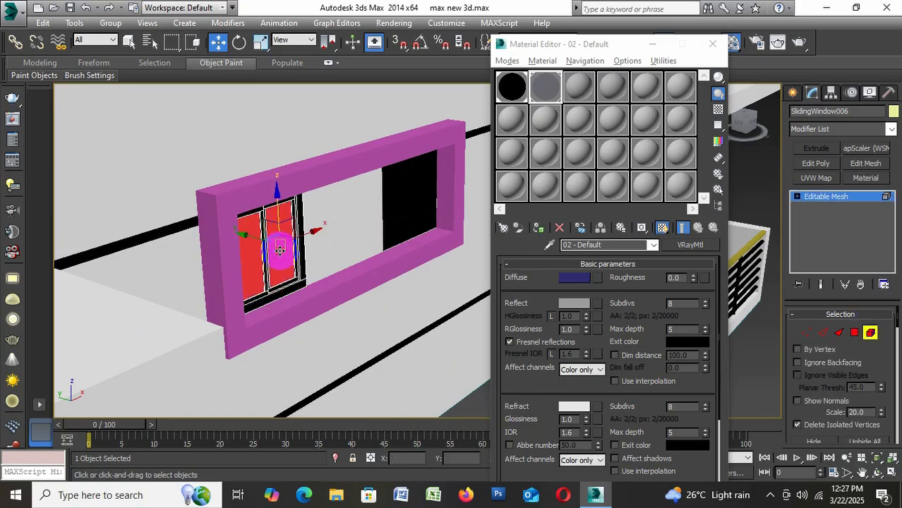
click(538, 227)
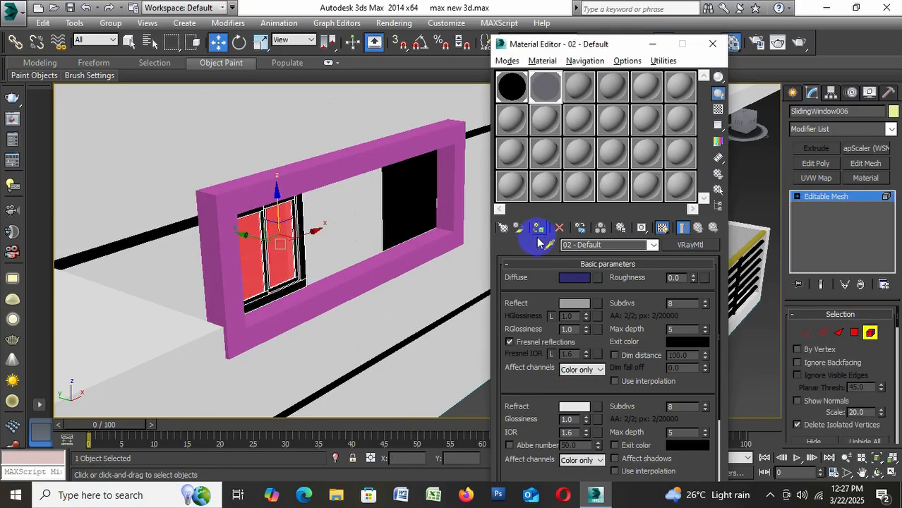
click(870, 332)
click(477, 413)
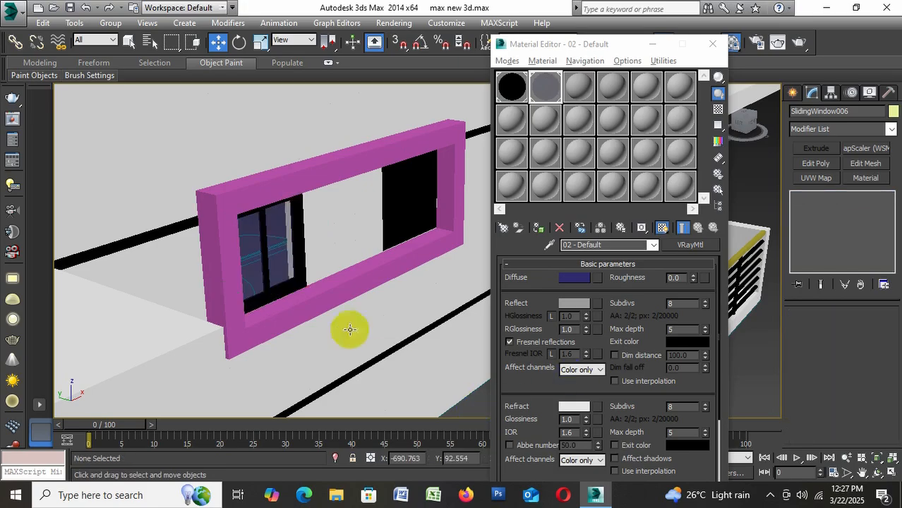
Convert the wide frame's window nearer the teal door to an Editable Mesh and try to select its glass panes as elements
scroll(369, 198, up, 5)
click(373, 211)
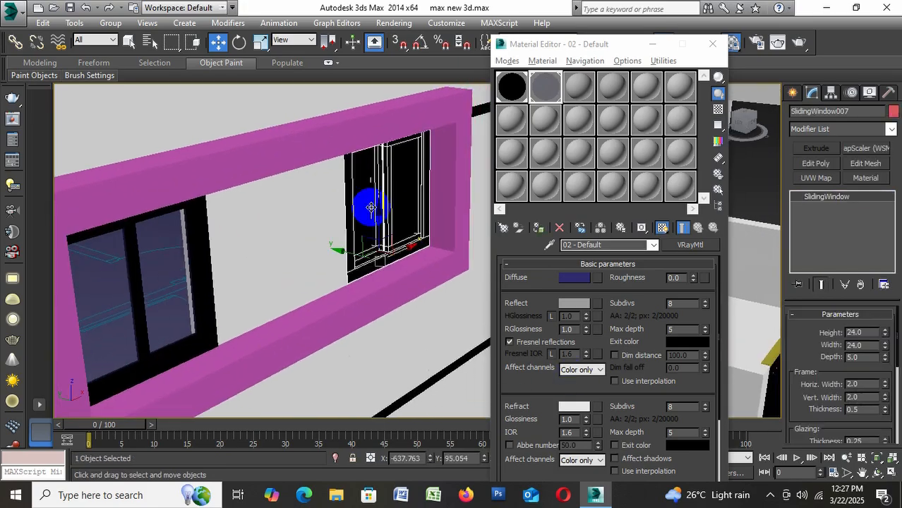
right_click(372, 211)
mouse_move(438, 327)
click(533, 328)
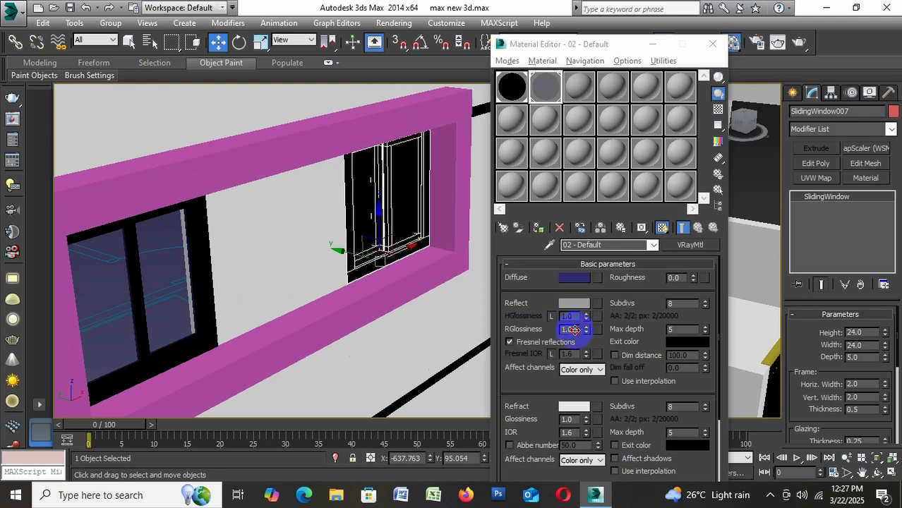
click(864, 340)
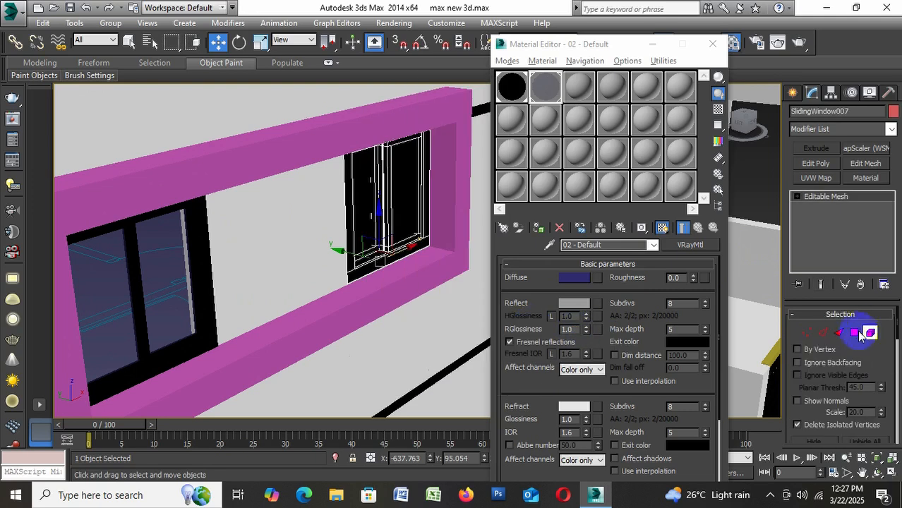
click(371, 212)
click(360, 214)
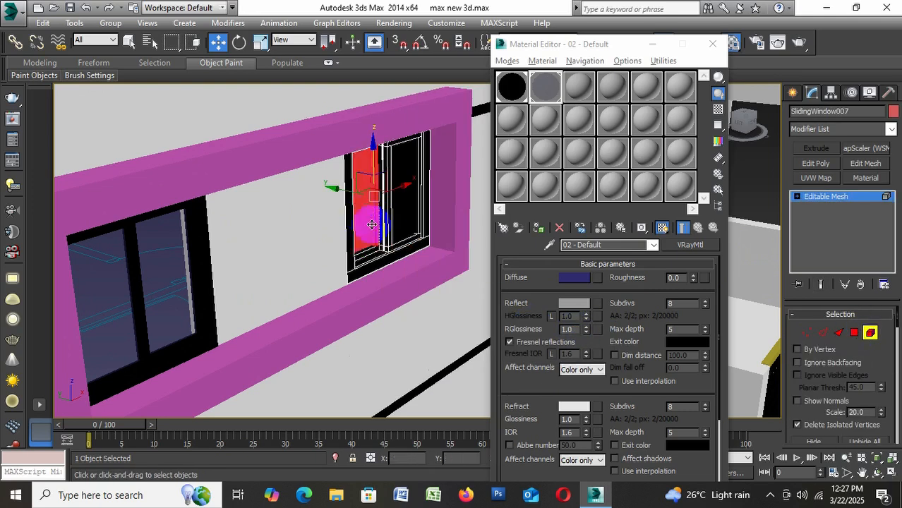
scroll(369, 247, up, 2)
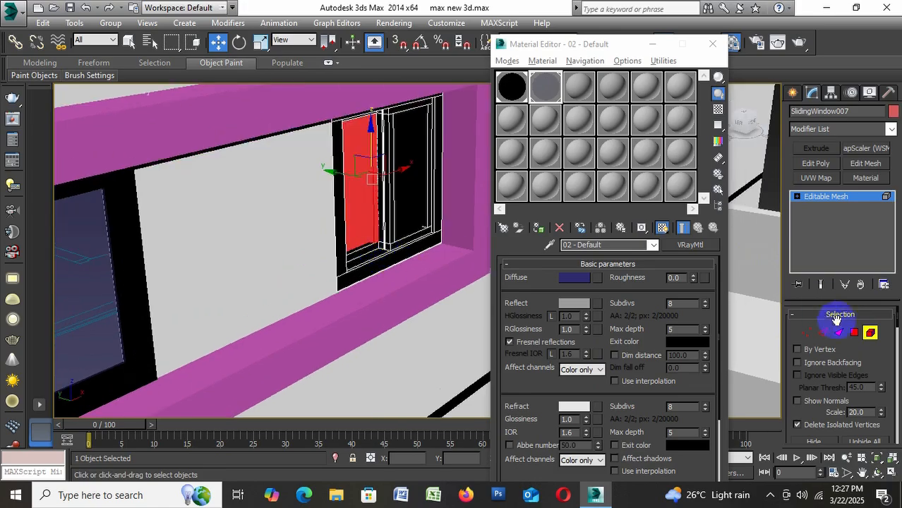
click(872, 339)
Convert the wide frame's window nearer the teal door to an Editable Poly
scroll(258, 237, down, 5)
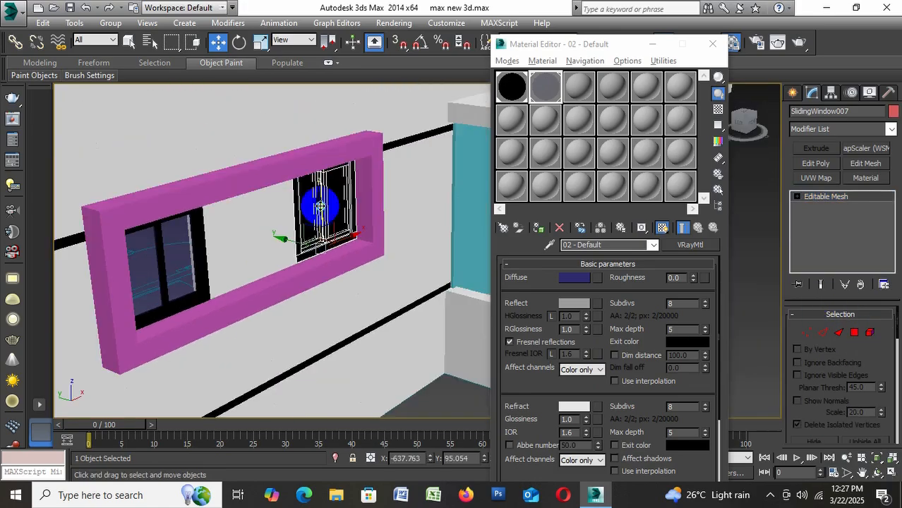
right_click(316, 202)
click(504, 337)
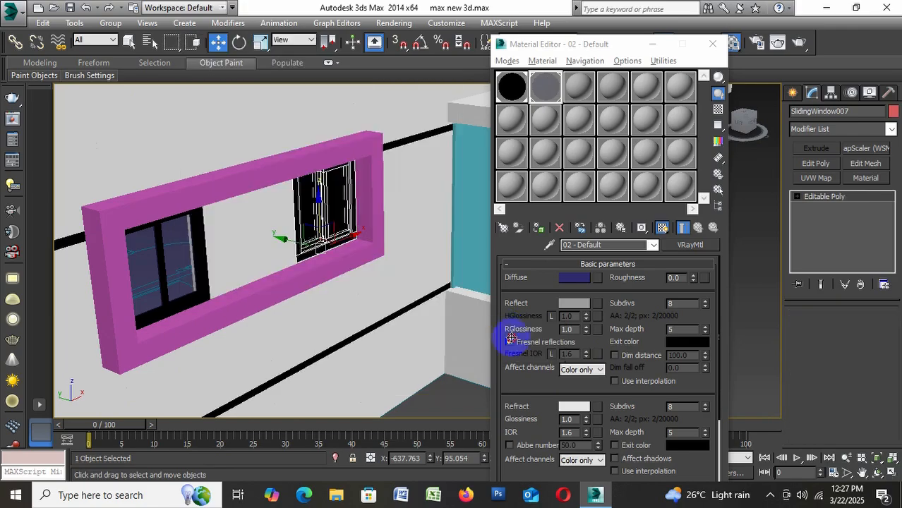
Select the glass pane elements of the window nearer the teal door and assign the 02 - Default material to them
click(870, 329)
click(349, 216)
scroll(349, 217, up, 3)
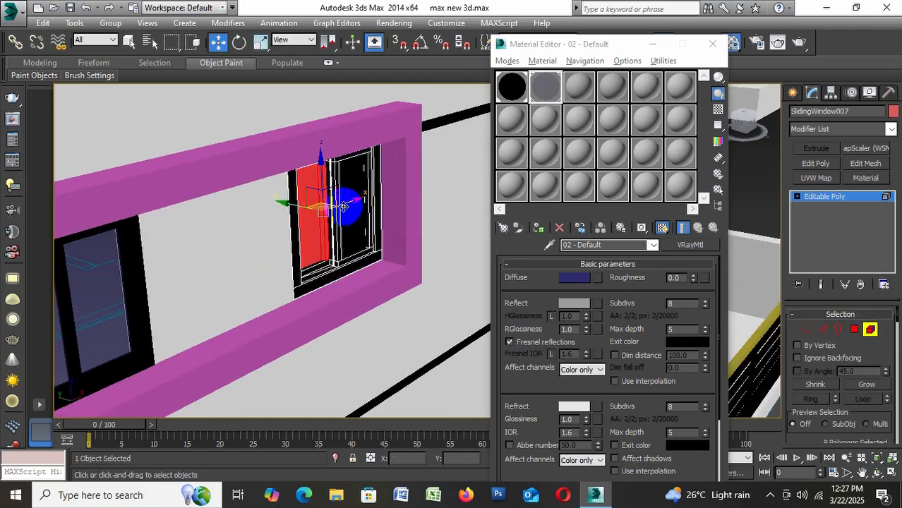
ctrl+click(349, 216)
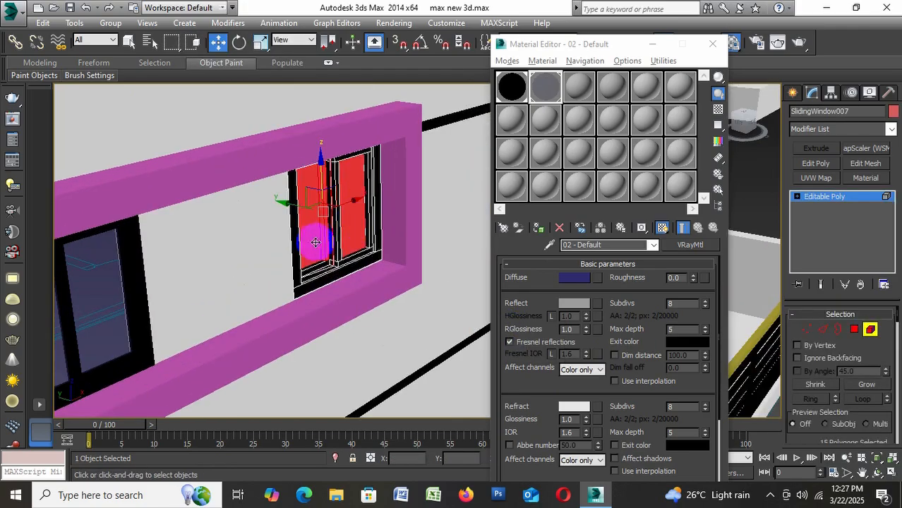
click(538, 227)
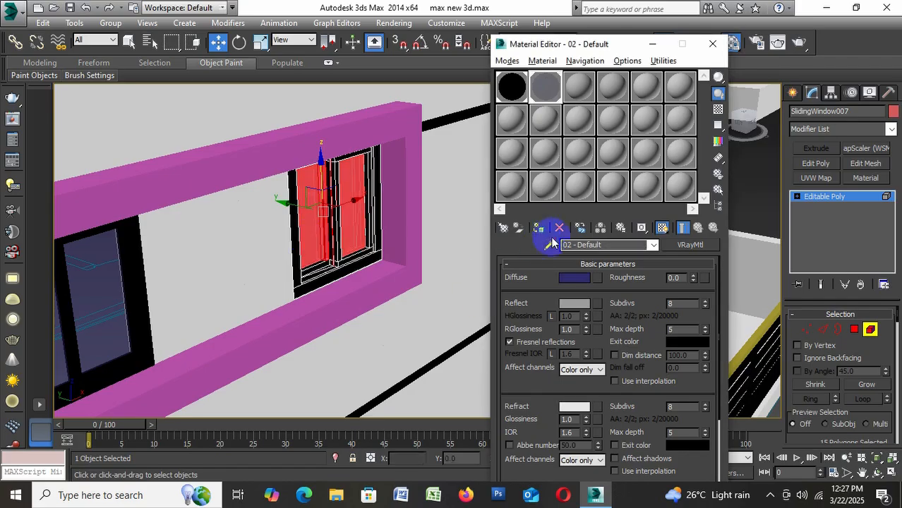
click(874, 332)
scroll(240, 258, down, 5)
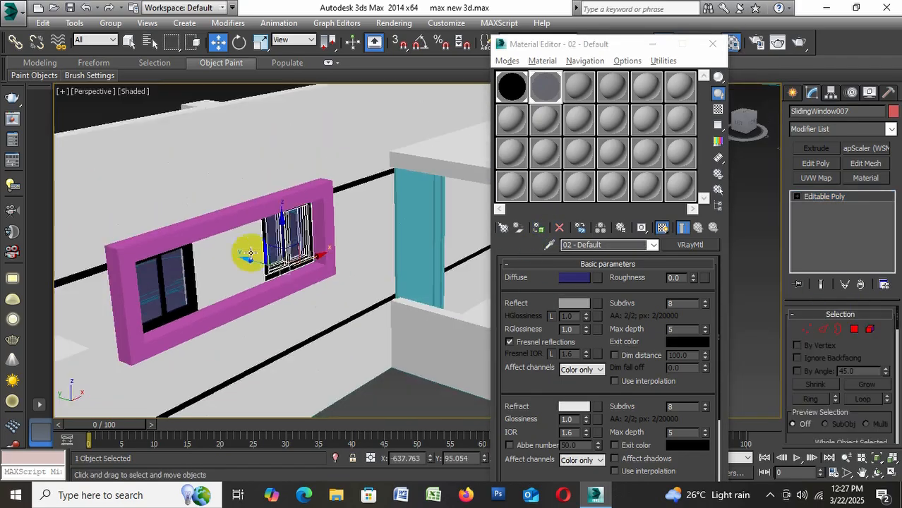
click(394, 396)
Try grey, pink and green diffuse colours on the 01 - Default window-frame material, settling on off-white RGB 215, 225, 213
scroll(219, 121, down, 6)
alt+middle_drag(227, 117, 314, 316)
scroll(257, 229, up, 6)
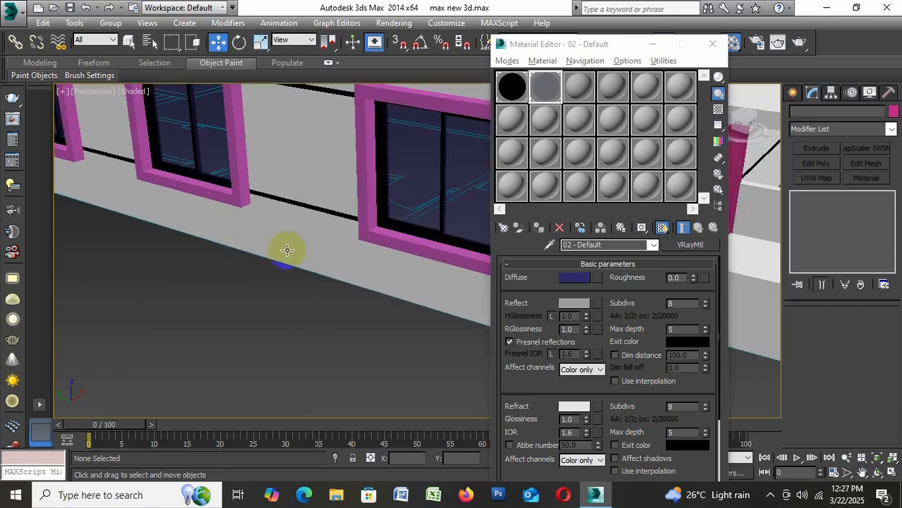
scroll(287, 250, down, 3)
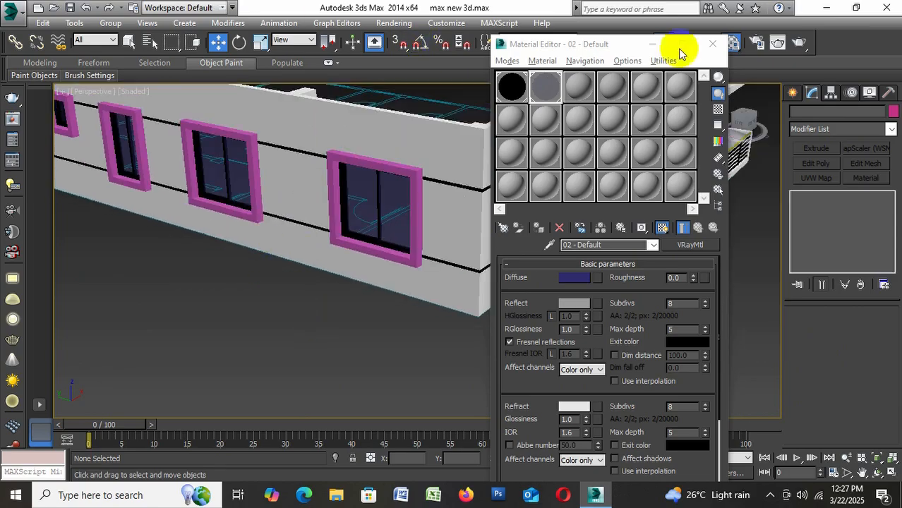
click(512, 87)
click(580, 289)
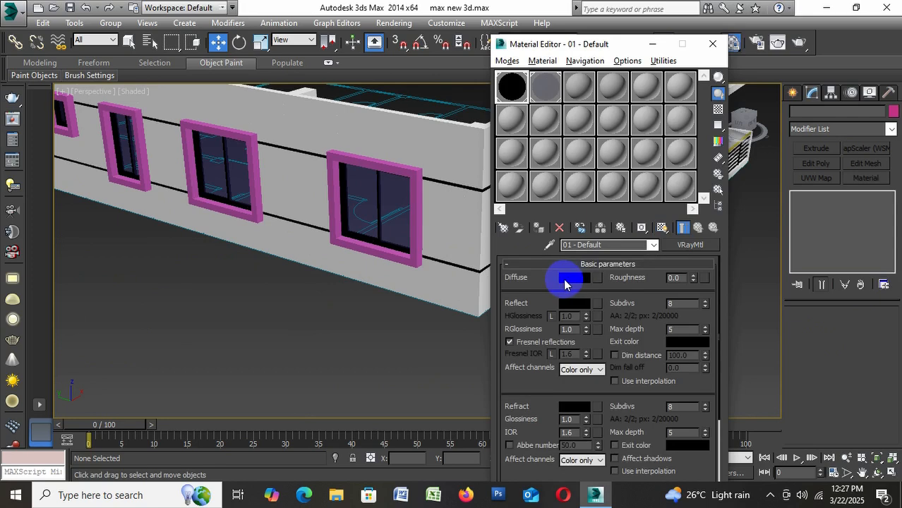
click(571, 279)
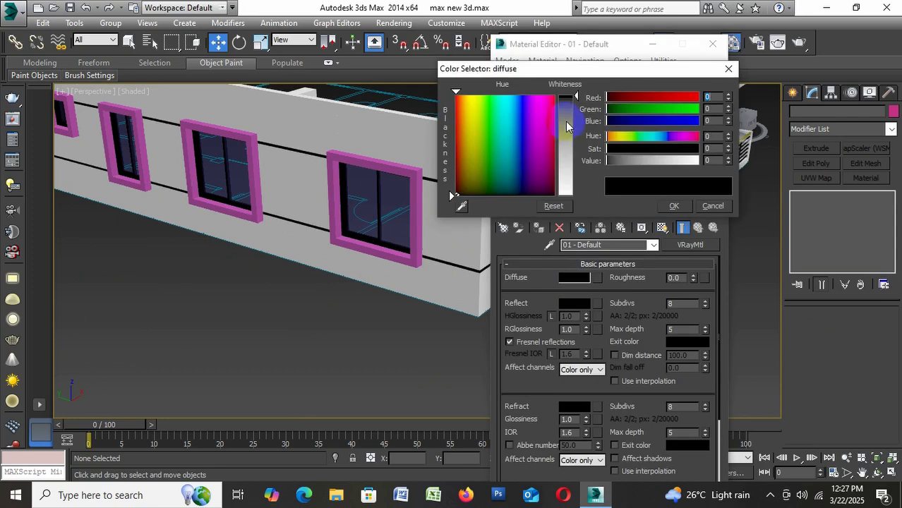
drag(570, 130, 570, 138)
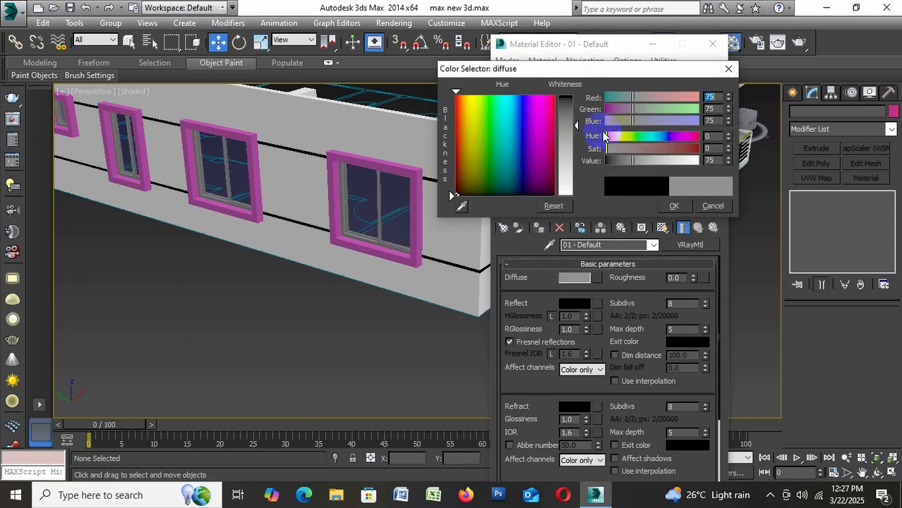
click(568, 142)
drag(526, 153, 545, 136)
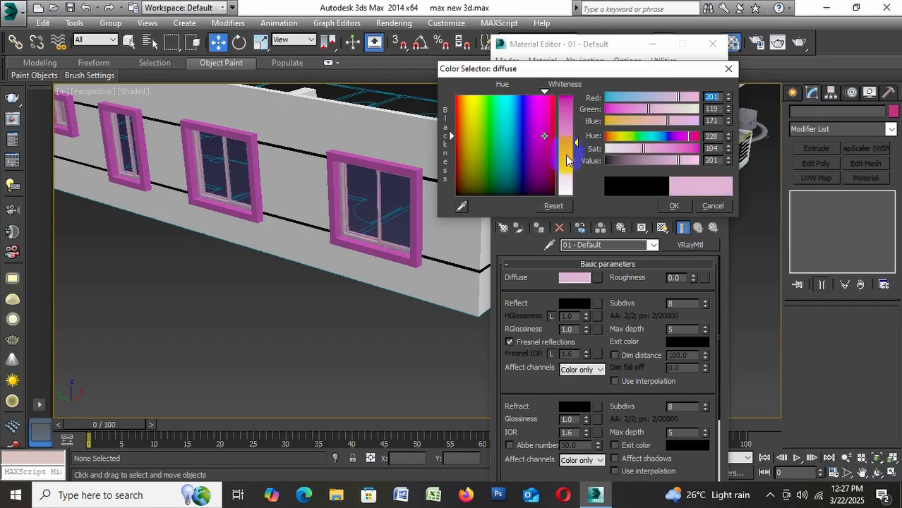
click(569, 152)
drag(516, 126, 486, 124)
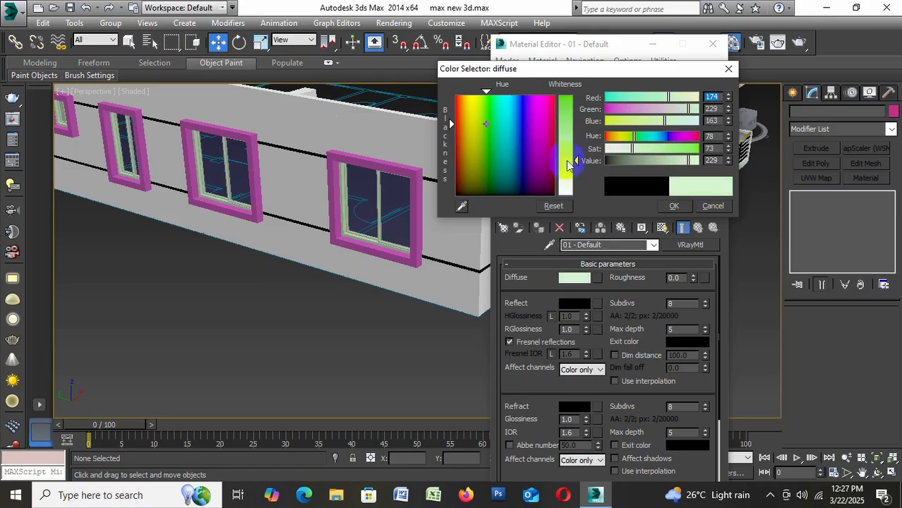
drag(576, 138, 576, 134)
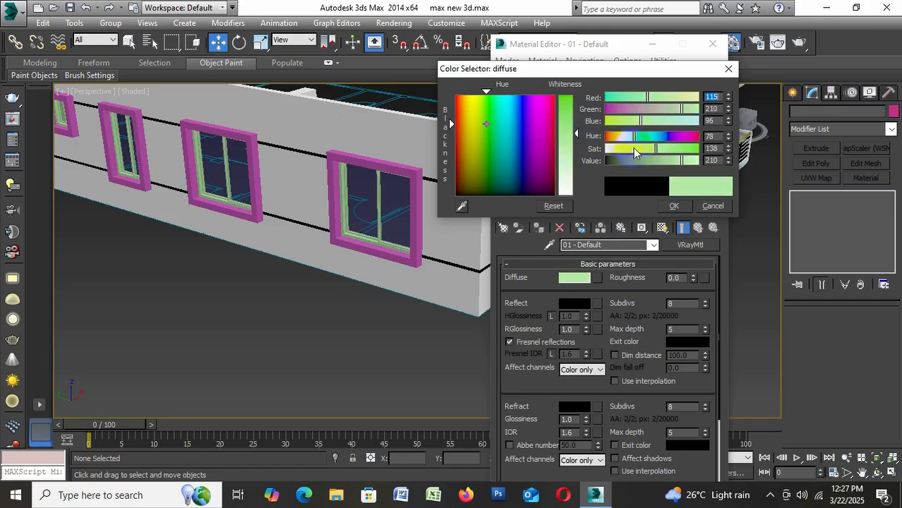
drag(634, 153, 614, 156)
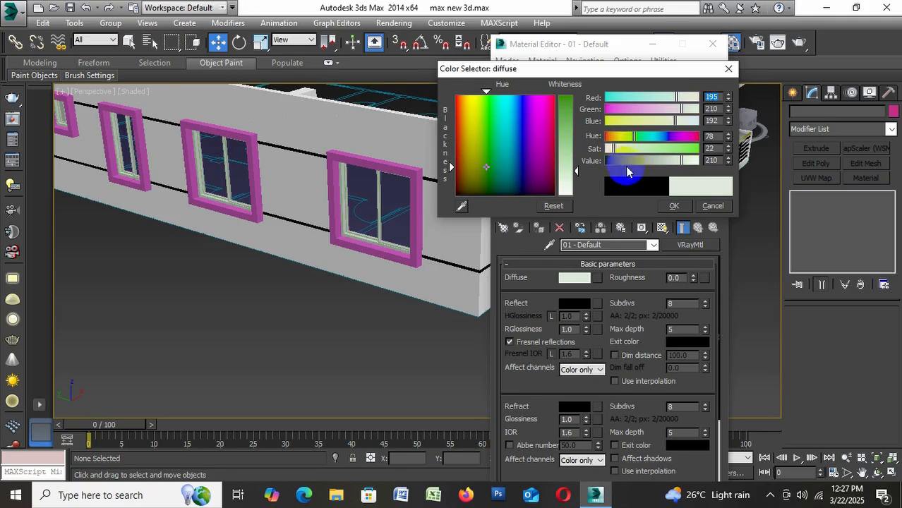
drag(574, 182, 602, 201)
click(674, 205)
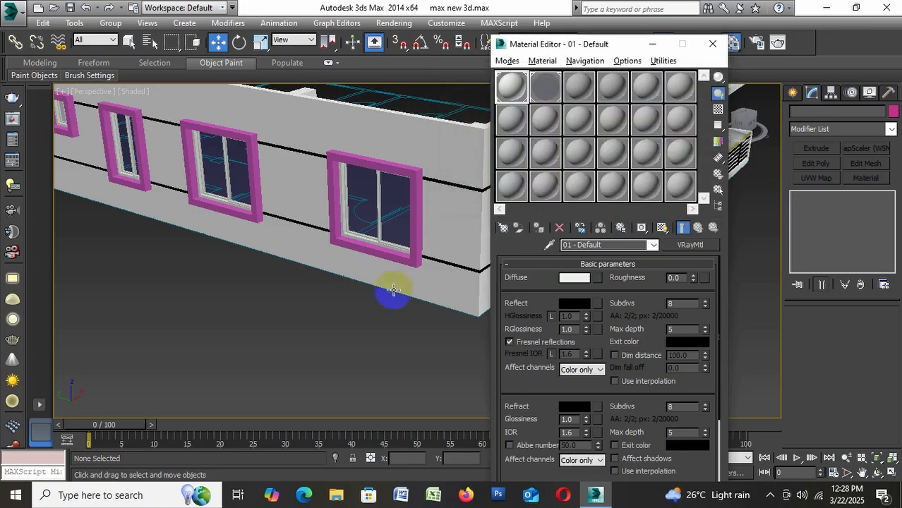
Set the diffuse colour of the 01 - Default window-frame material to a light grey-green, RGB 138, 150, 135
alt+middle_drag(334, 347, 318, 371)
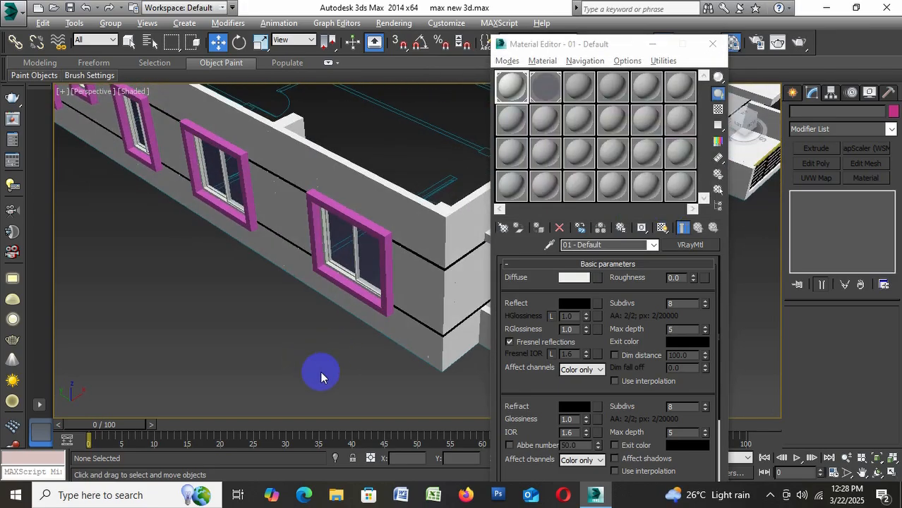
click(580, 283)
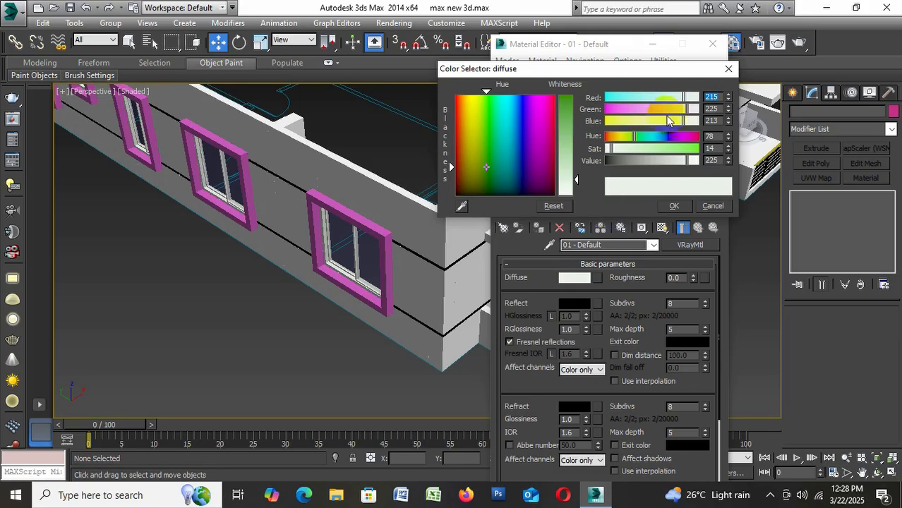
click(564, 141)
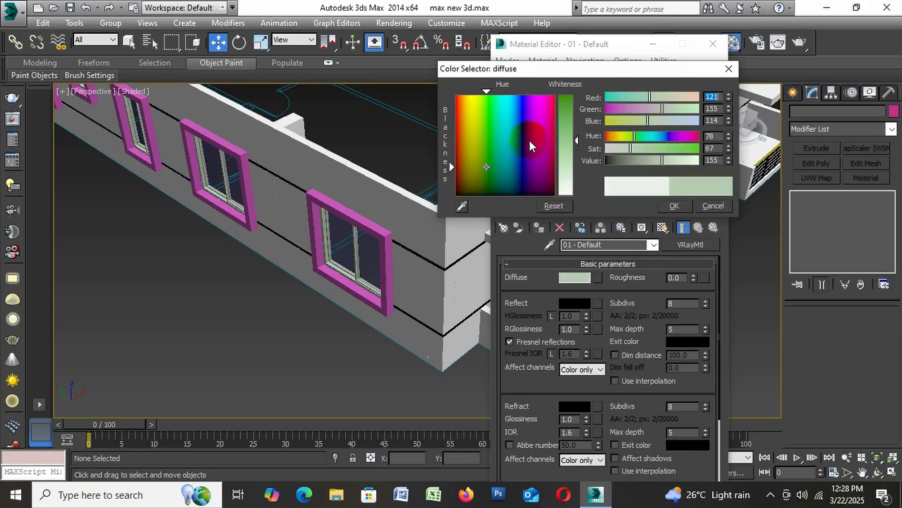
click(567, 158)
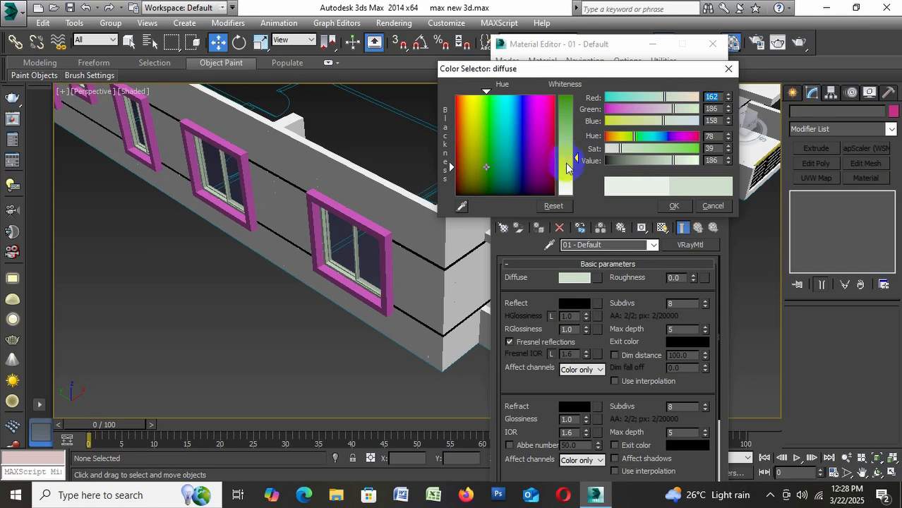
click(567, 168)
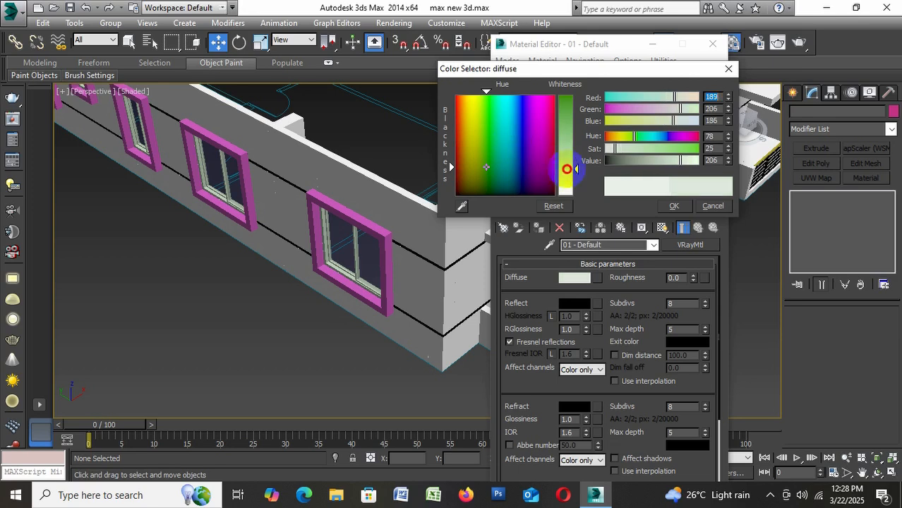
click(660, 161)
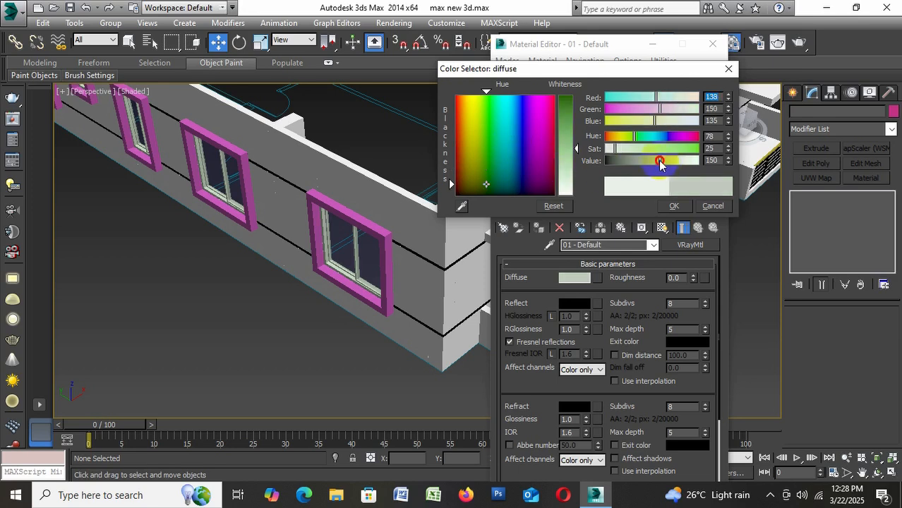
click(674, 207)
Set the diffuse colour of the unused 03 - Default material to near-black, RGB 5, 5, 5
scroll(215, 209, down, 6)
scroll(346, 229, up, 2)
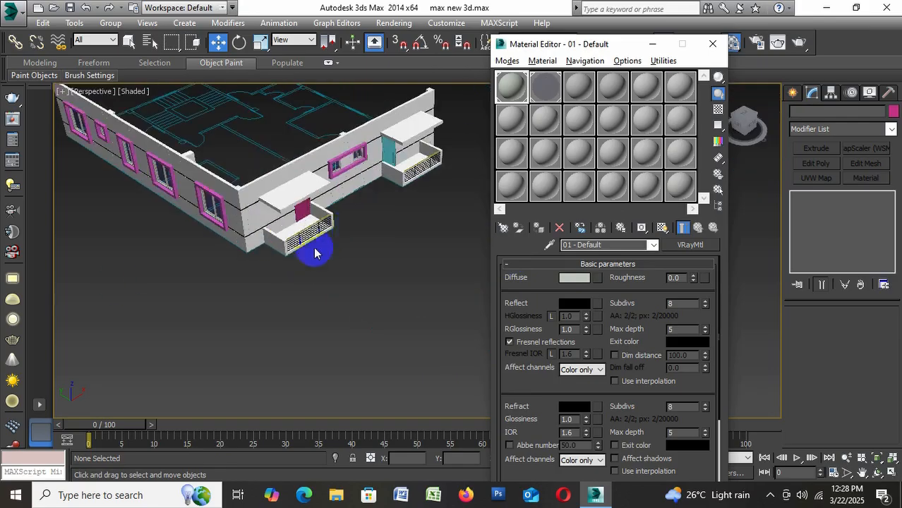
scroll(314, 253, up, 4)
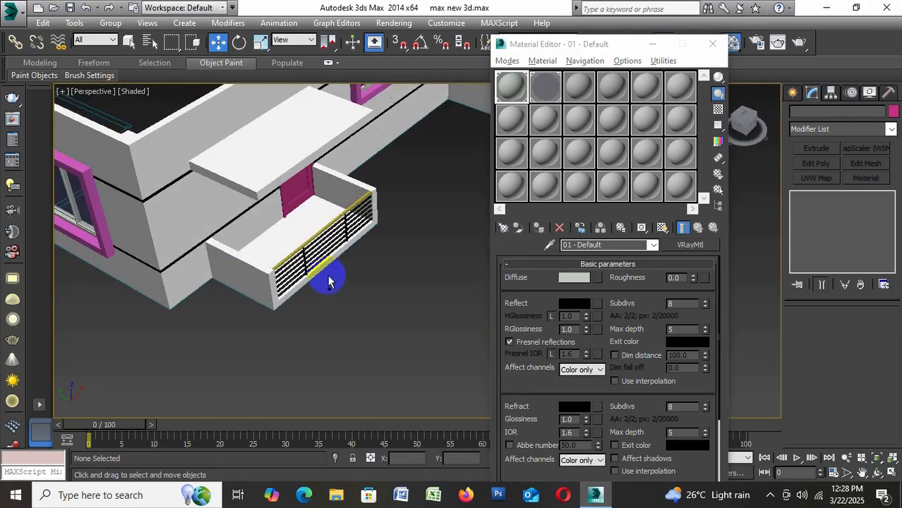
scroll(360, 228, down, 5)
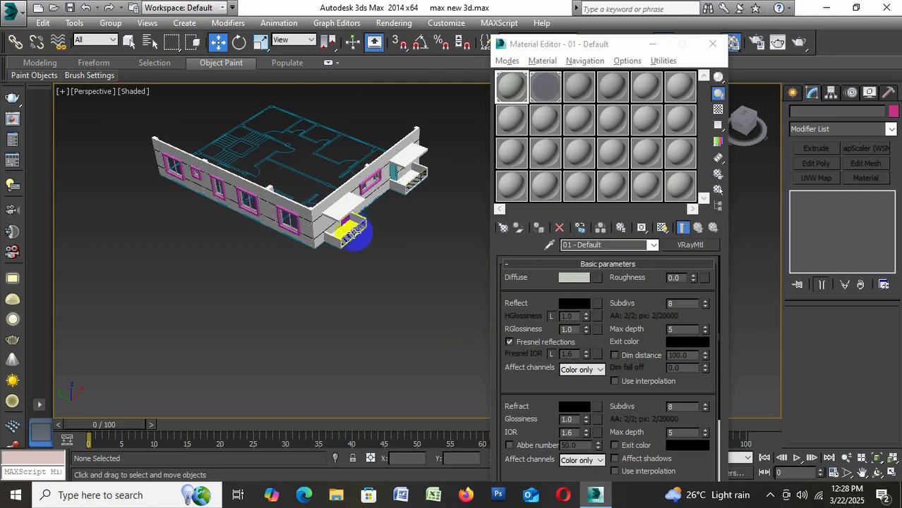
scroll(357, 232, up, 2)
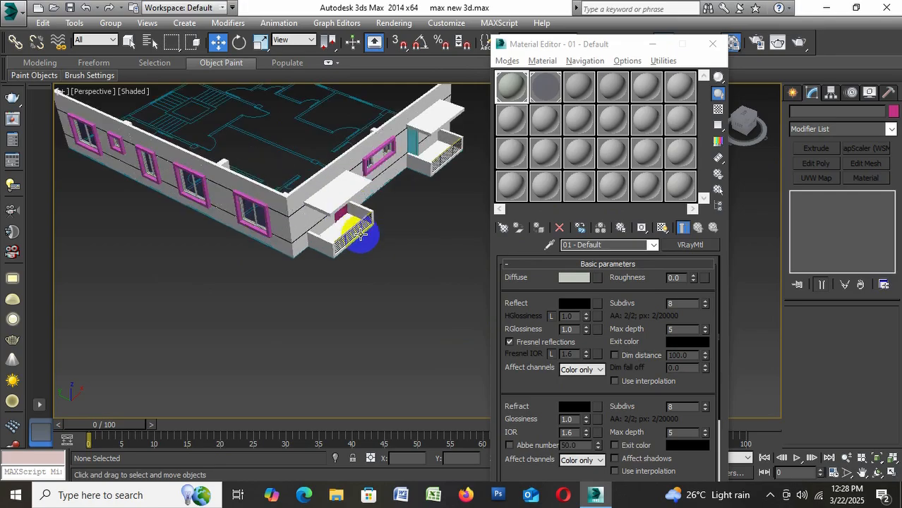
click(604, 162)
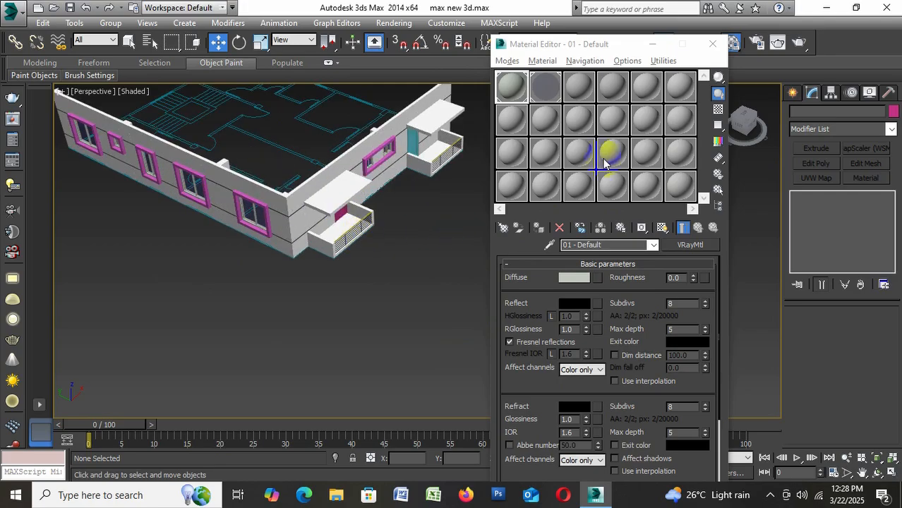
click(588, 79)
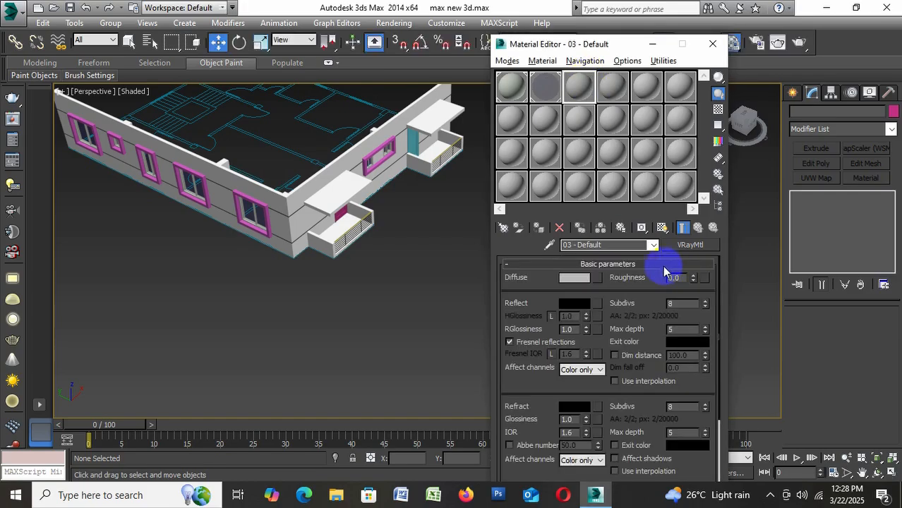
click(565, 279)
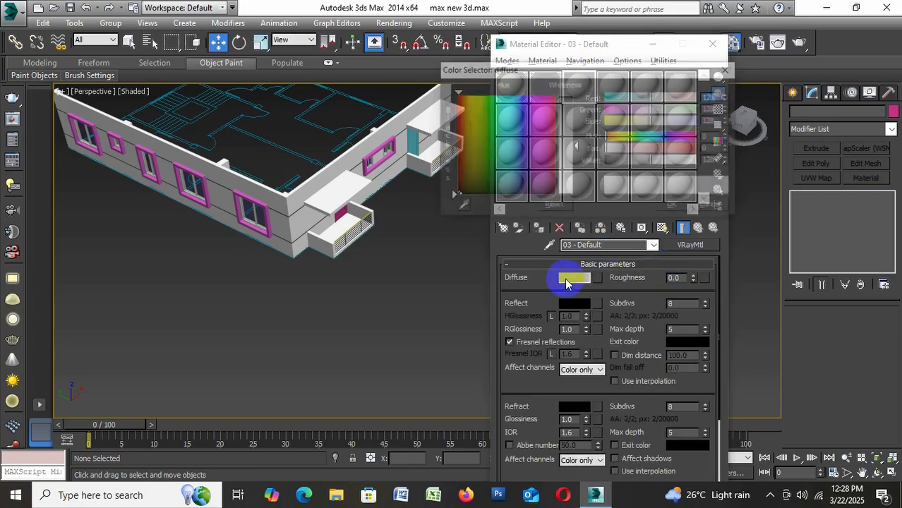
drag(573, 173, 574, 97)
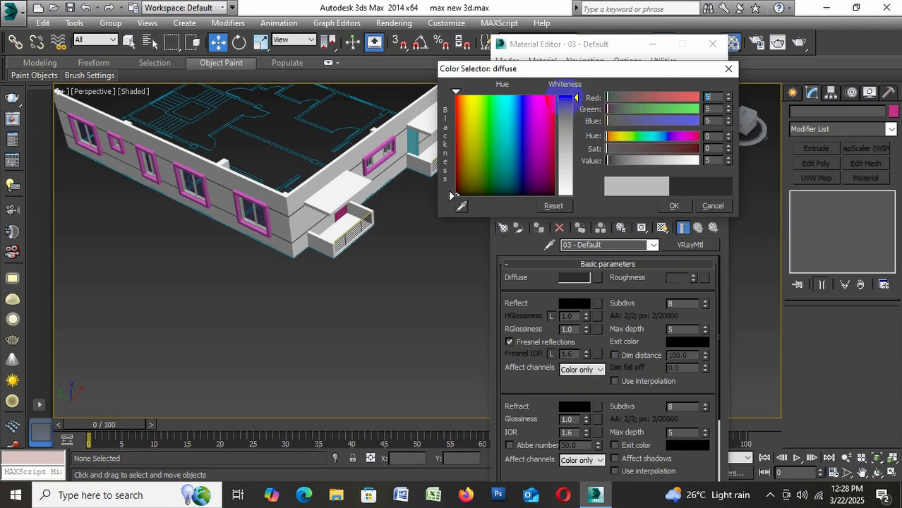
click(673, 205)
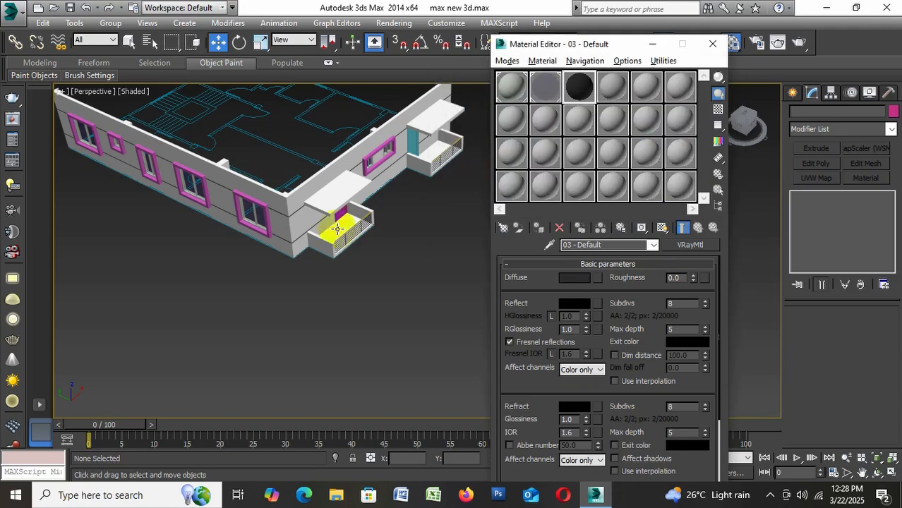
Select the five magenta window surrounds on the long wall and the wide one between the balconies, and assign the 03 - Default material
alt+middle_drag(332, 229, 202, 168)
scroll(184, 142, up, 3)
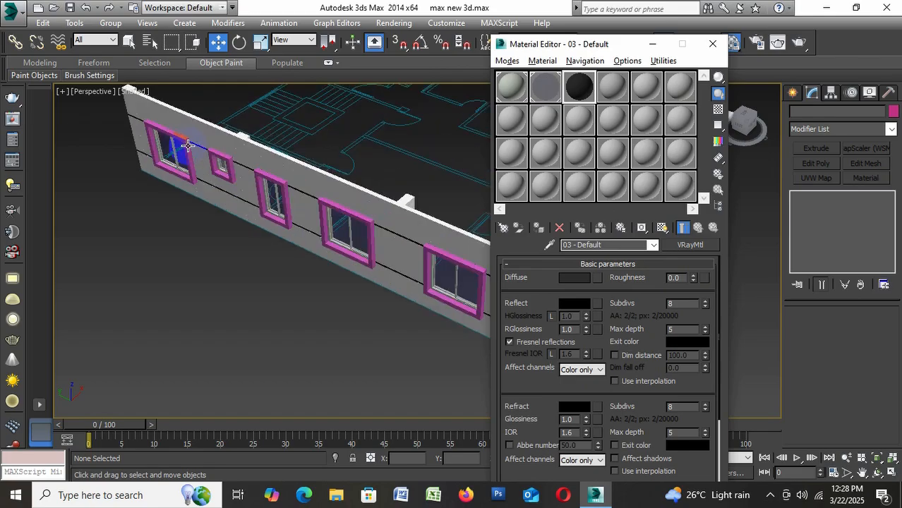
click(184, 138)
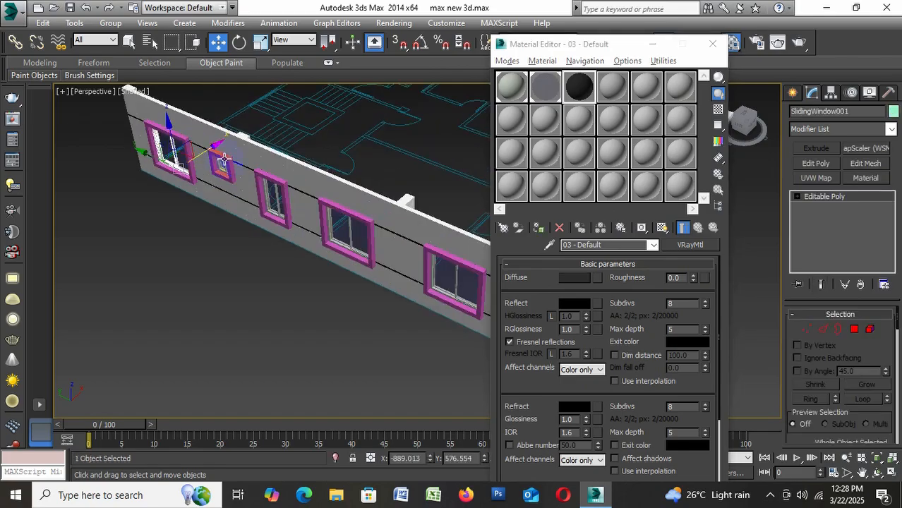
click(191, 261)
click(178, 140)
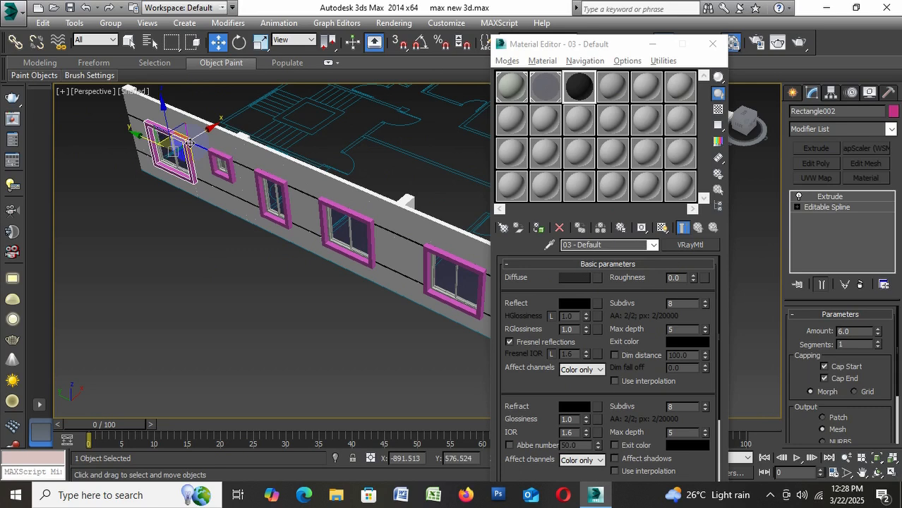
ctrl+click(222, 164)
ctrl+click(276, 184)
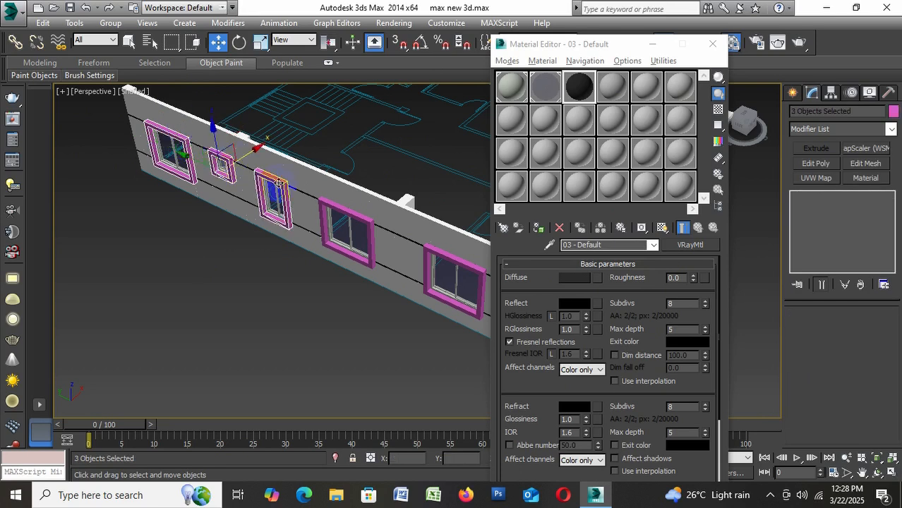
ctrl+click(341, 206)
scroll(346, 215, down, 5)
scroll(352, 228, up, 3)
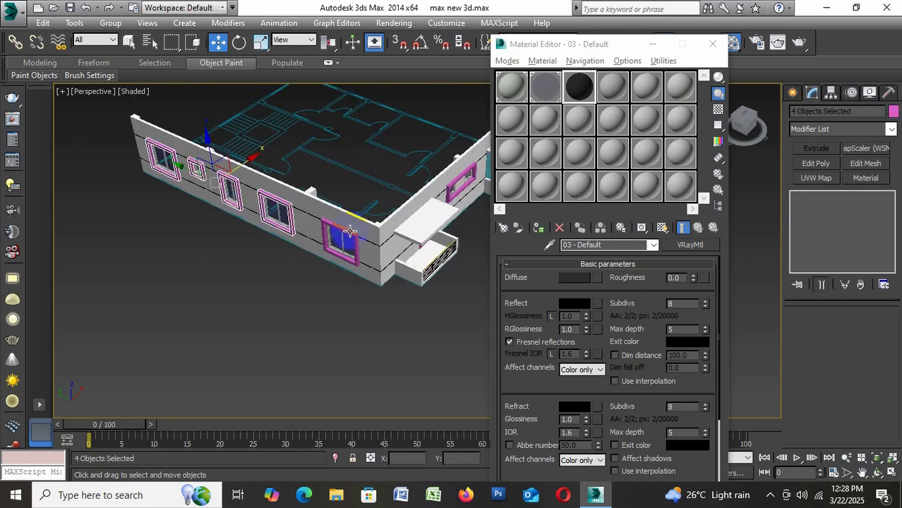
ctrl+click(432, 205)
scroll(411, 195, down, 4)
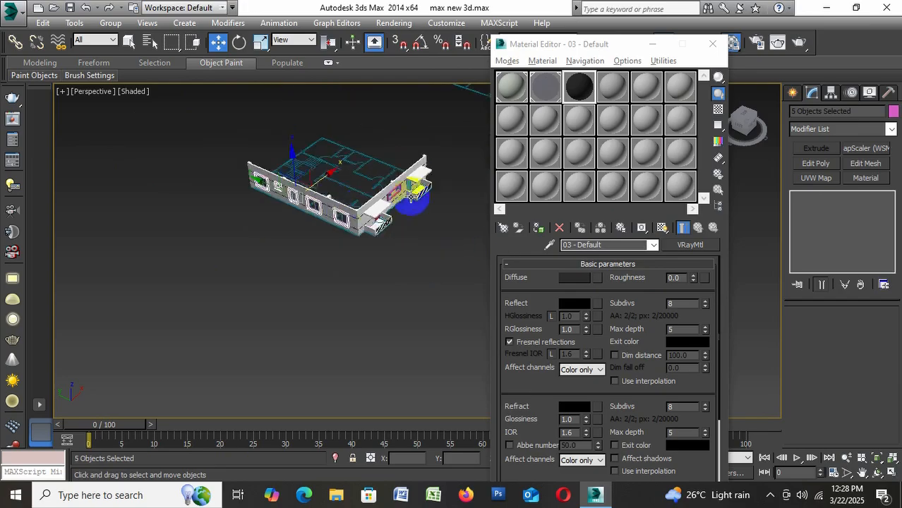
scroll(411, 195, up, 6)
ctrl+click(306, 165)
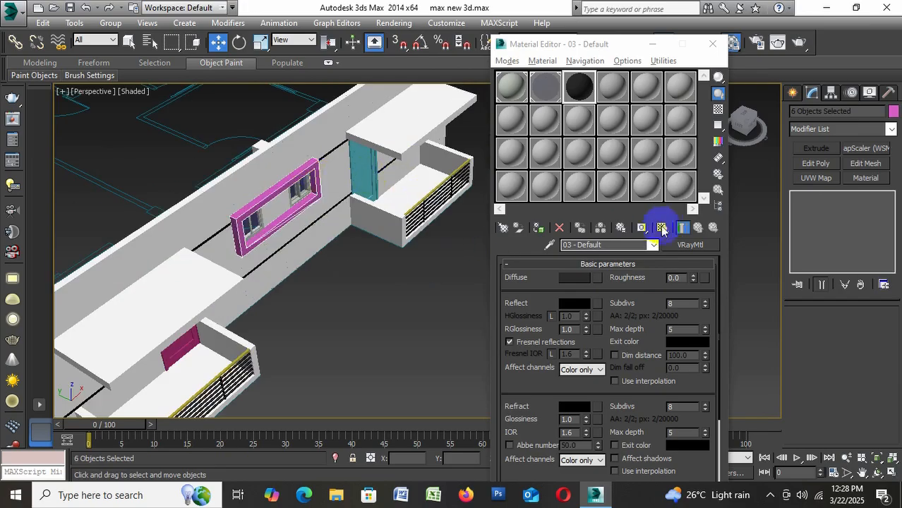
click(540, 228)
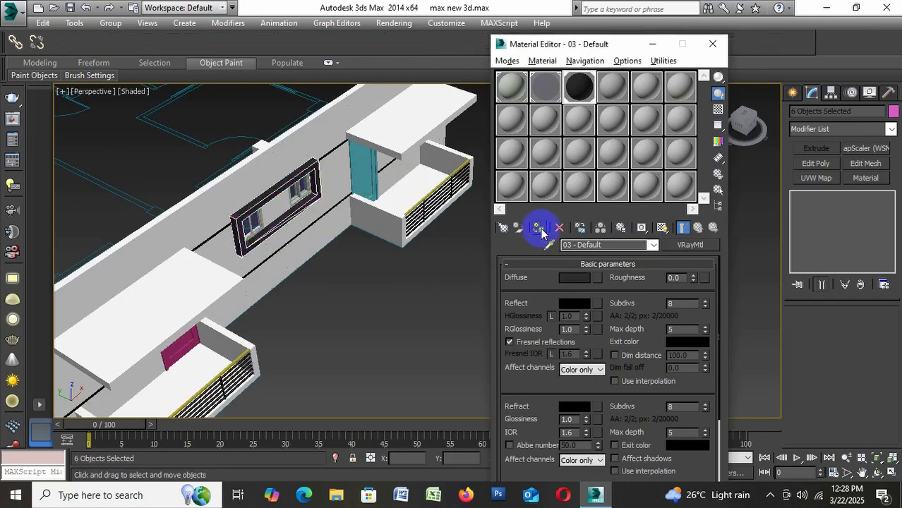
click(346, 262)
Try grey, green and violet diffuse colours on the 03 - Default window-surround material, settling on lavender RGB 132, 116, 212
scroll(346, 263, down, 10)
scroll(374, 219, up, 8)
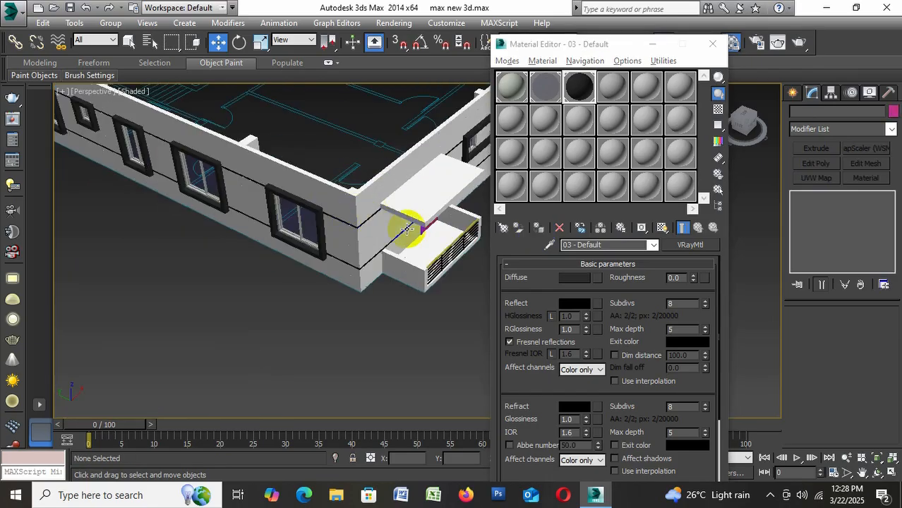
middle_drag(407, 228, 304, 257)
click(567, 280)
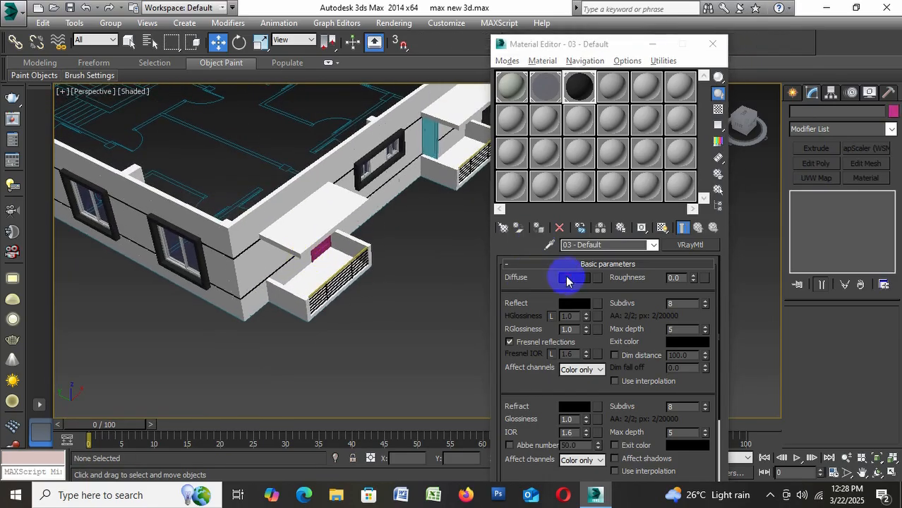
click(570, 120)
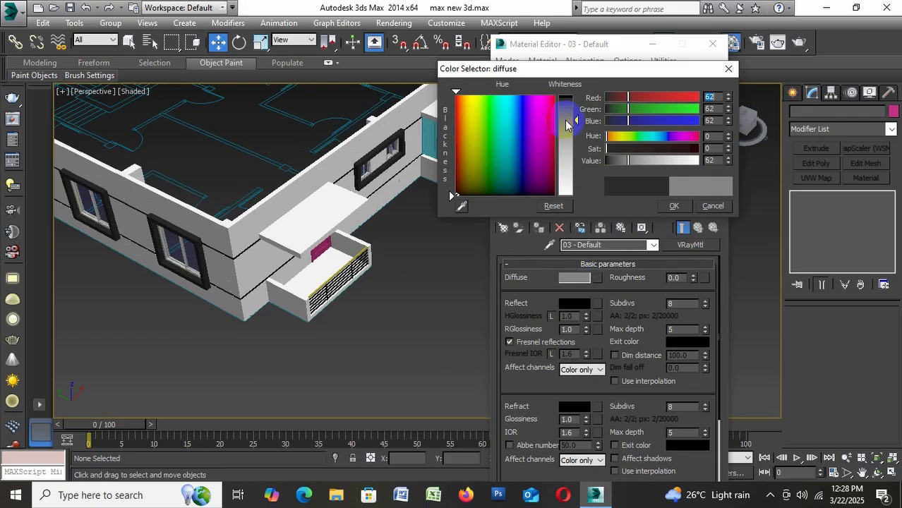
click(503, 128)
click(513, 150)
click(487, 144)
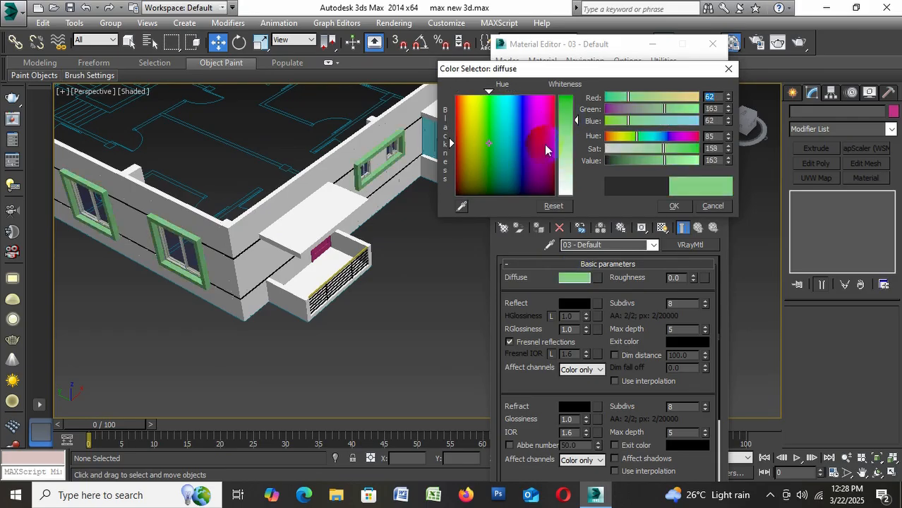
click(538, 149)
click(525, 127)
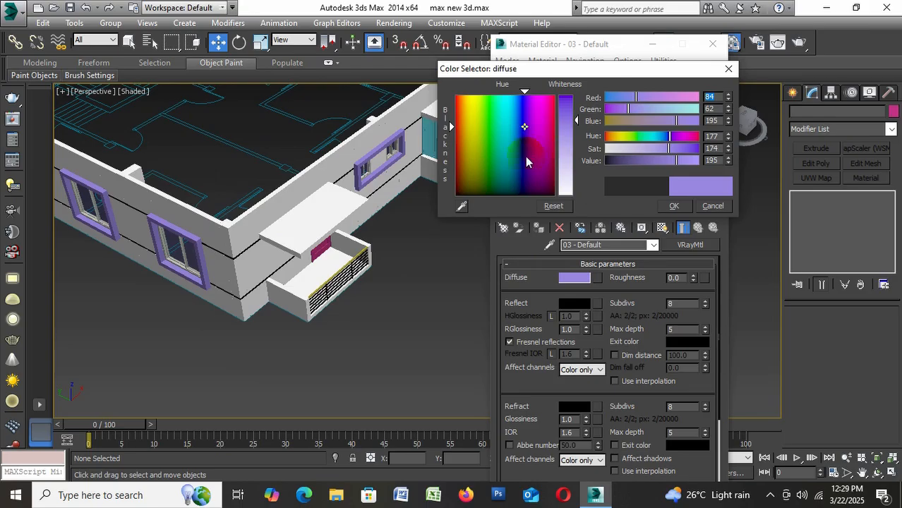
click(571, 135)
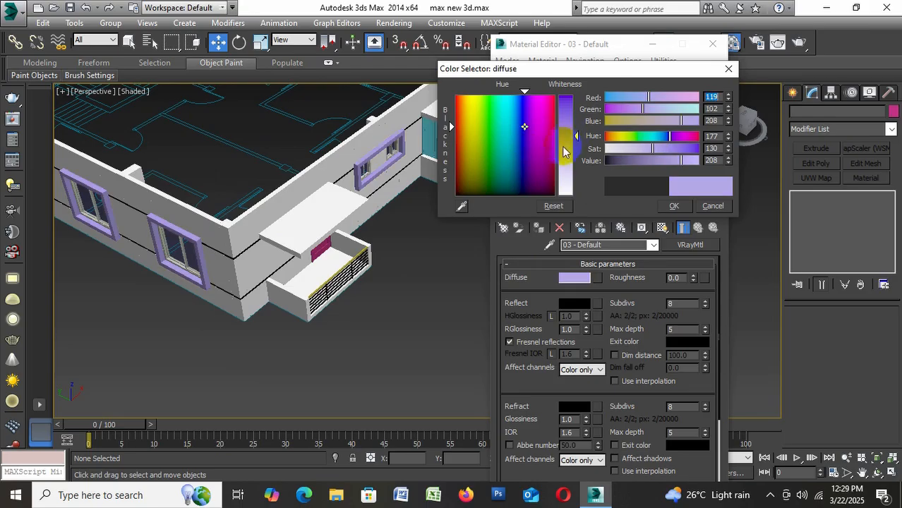
click(565, 140)
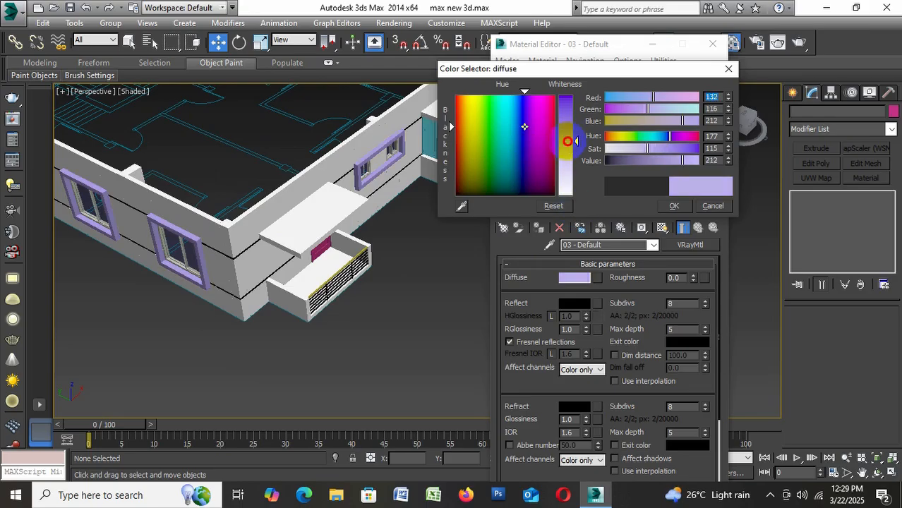
click(674, 206)
click(712, 44)
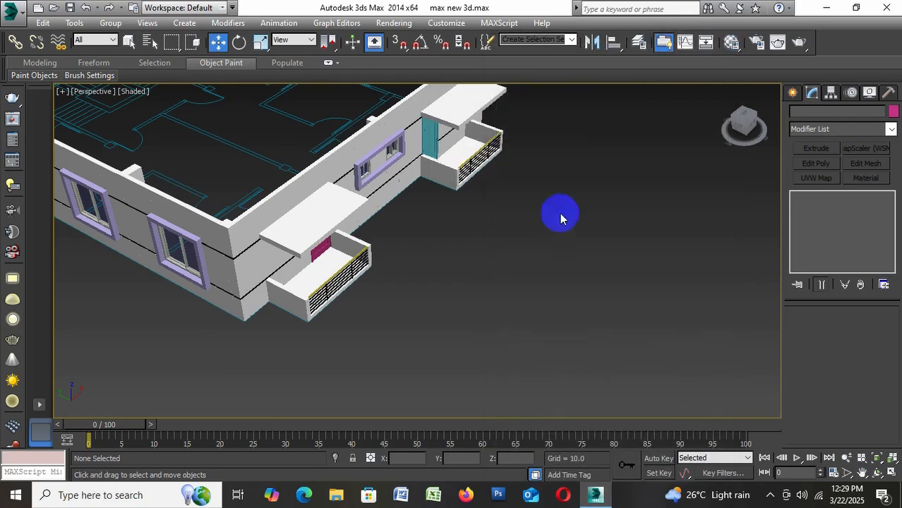
Review the recoloured window surrounds around the house and save the scene
scroll(463, 212, down, 5)
scroll(528, 201, up, 8)
mouse_move(554, 238)
alt+middle_down()
mouse_move(527, 227)
mouse_move(533, 214)
mouse_move(546, 226)
alt+middle_up()
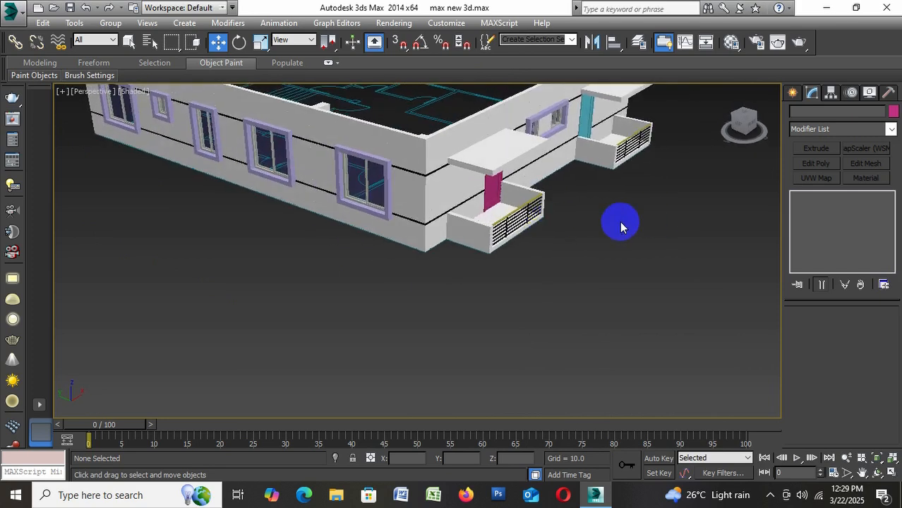
alt+middle_drag(621, 223, 605, 252)
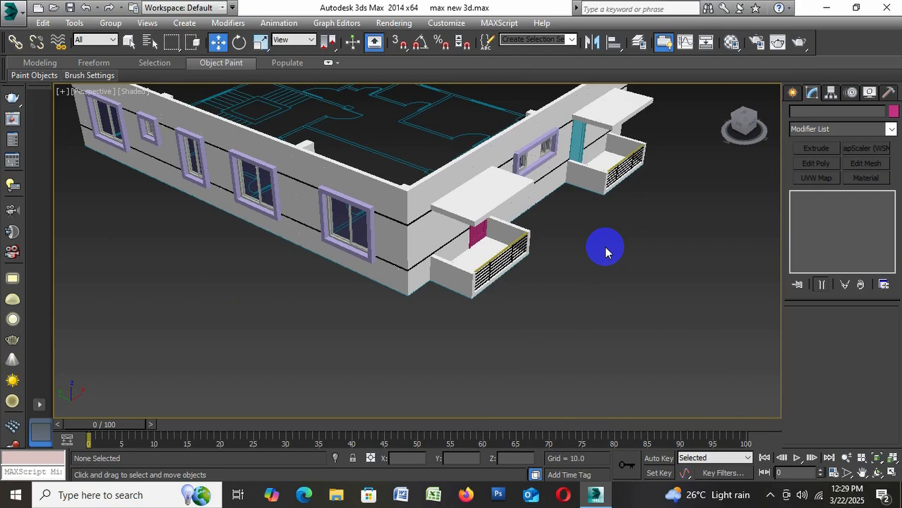
key(ctrl+s)
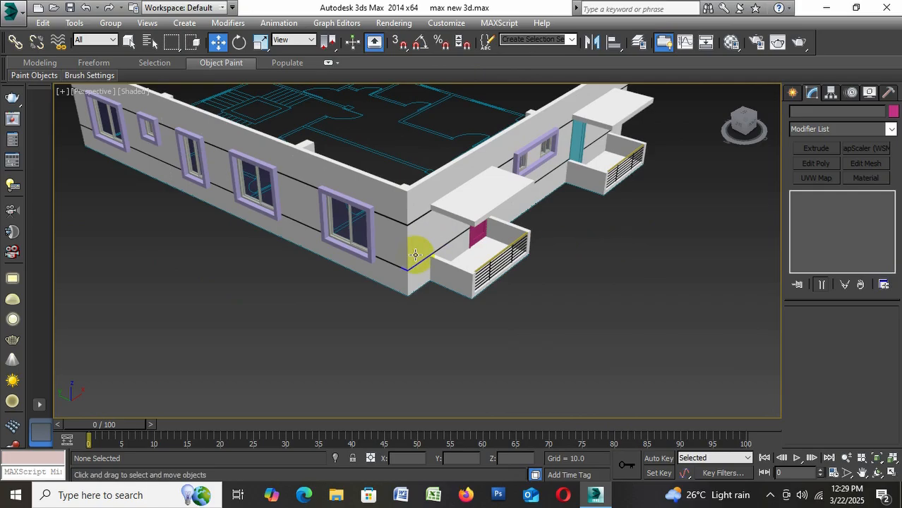
alt+middle_drag(647, 256, 623, 305)
key(ctrl+s)
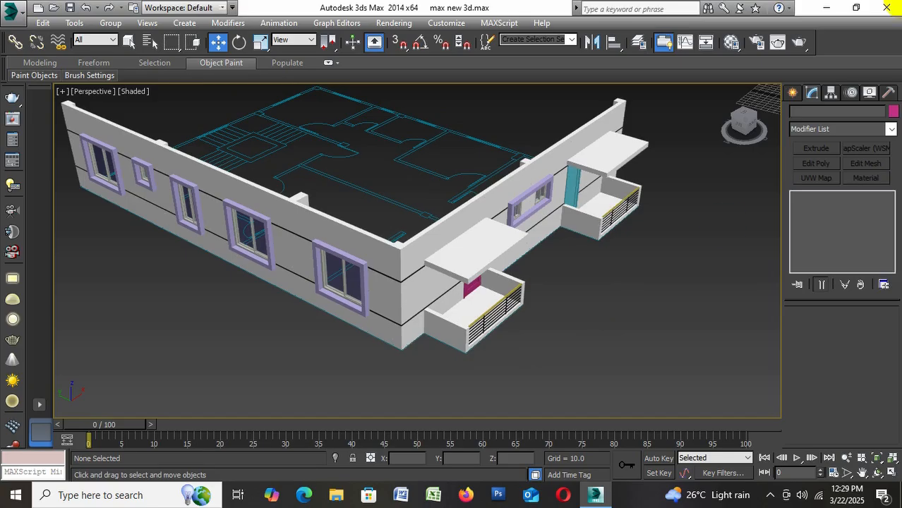
Change the unused 05 - Default and 06 - Default materials from Standard to VRayMtl
scroll(588, 281, up, 5)
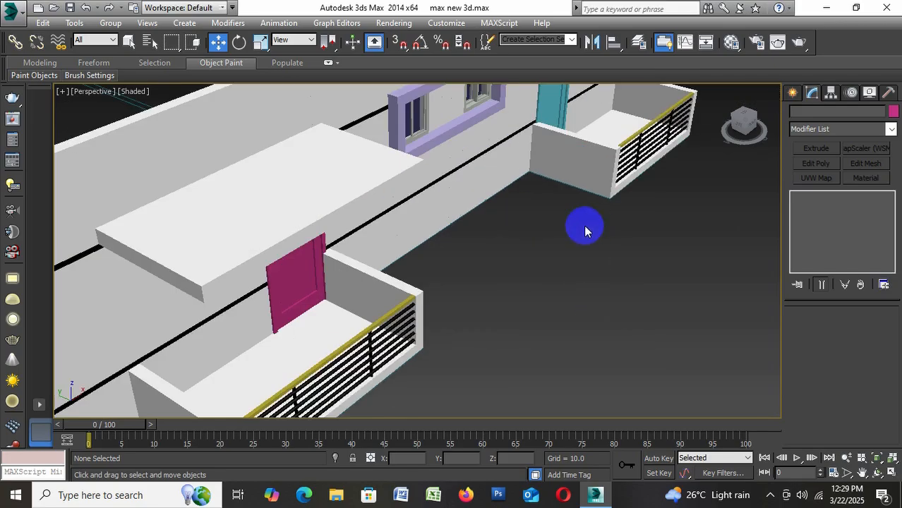
mouse_move(584, 228)
middle_down()
mouse_move(591, 256)
mouse_move(618, 166)
mouse_move(600, 232)
middle_up()
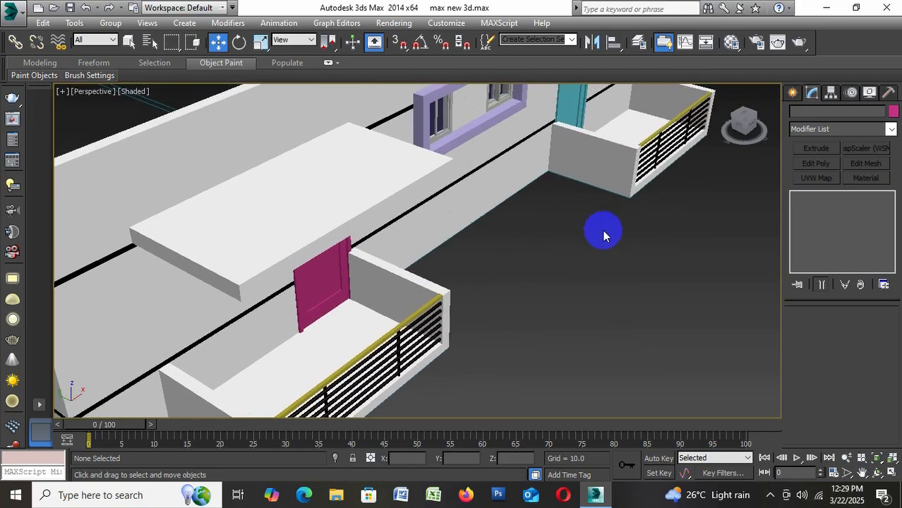
key(m)
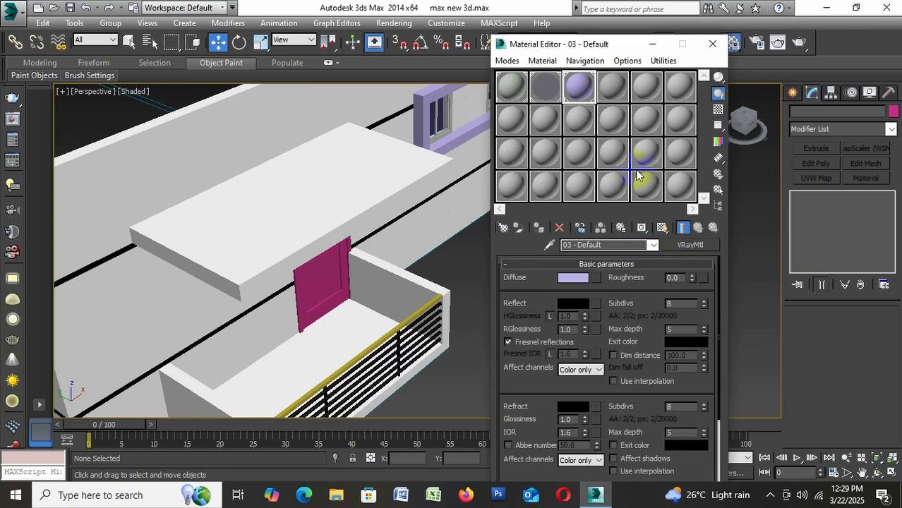
click(639, 86)
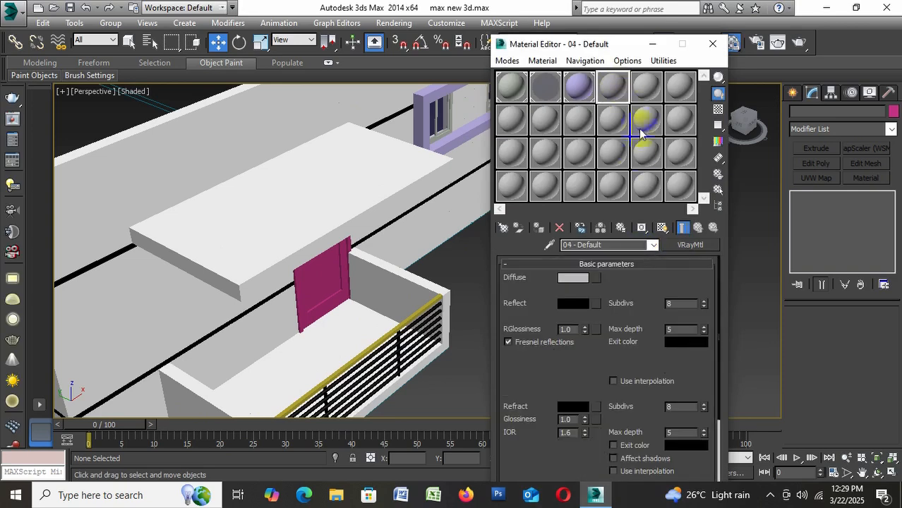
click(688, 192)
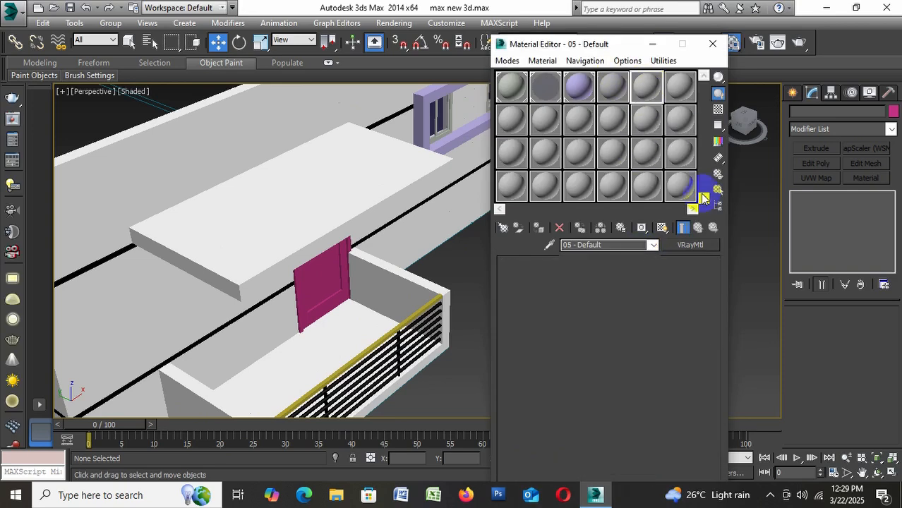
click(689, 244)
double_click(353, 368)
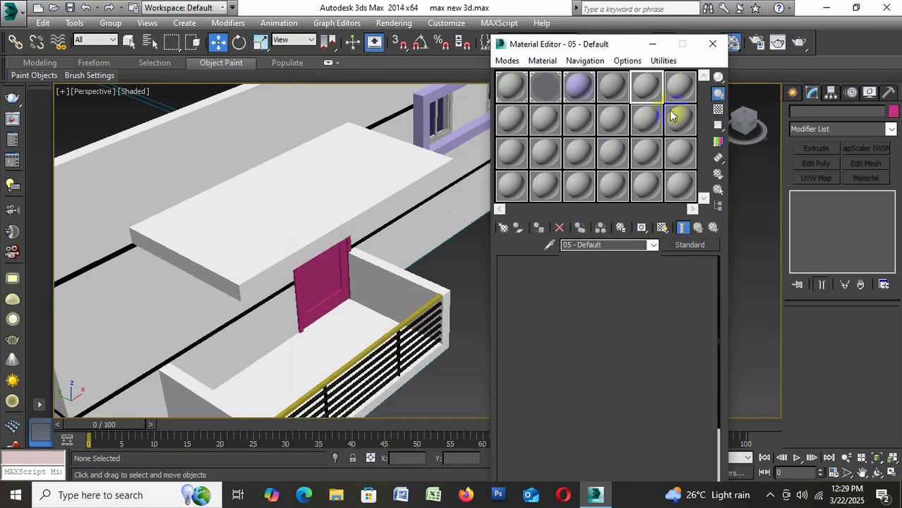
click(681, 118)
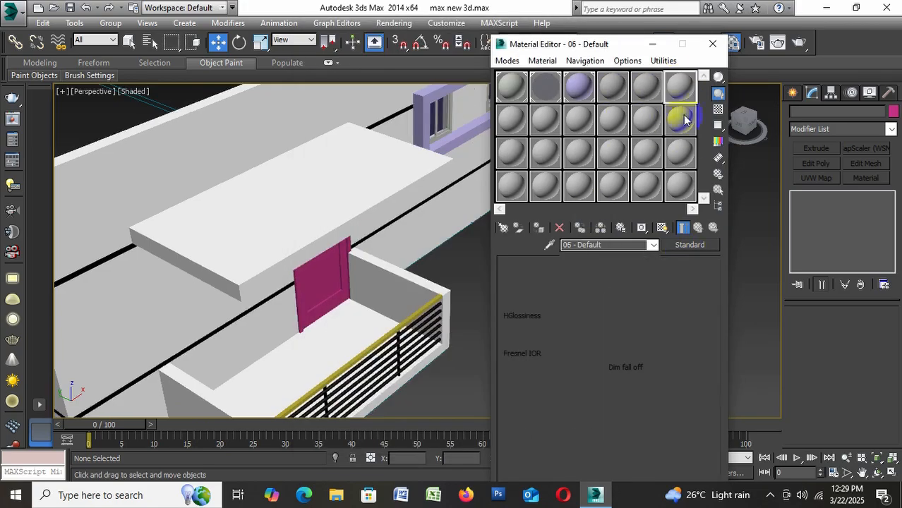
click(686, 245)
double_click(382, 368)
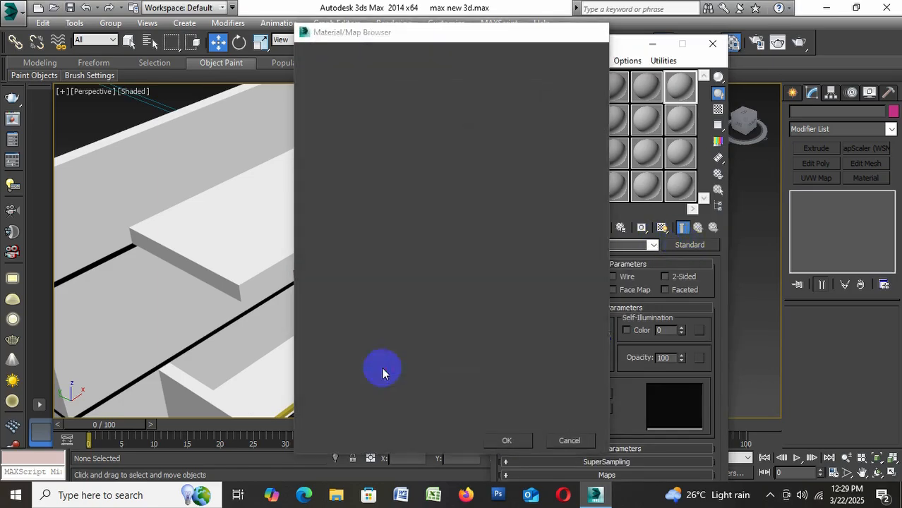
Load the image Door 5 from the desktop folder Max pic as the diffuse bitmap of the 04 - Default material
click(613, 91)
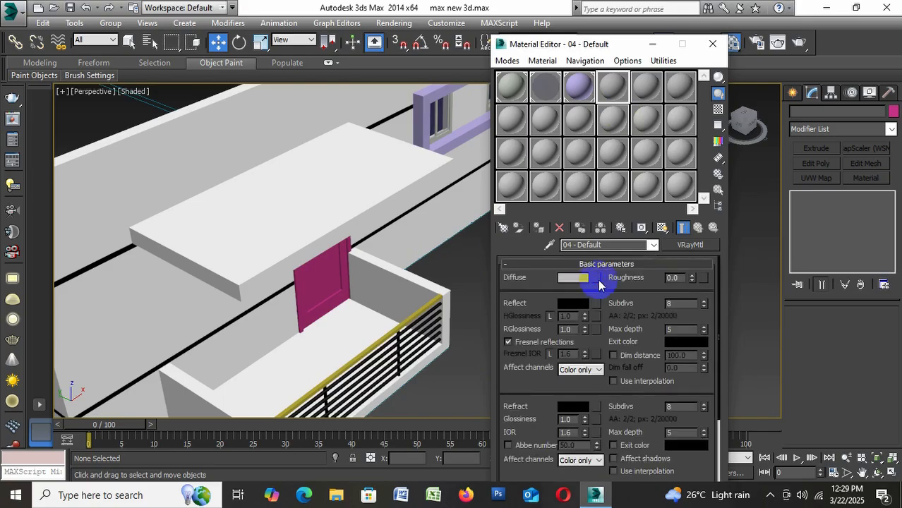
click(598, 280)
scroll(356, 99, up, 5)
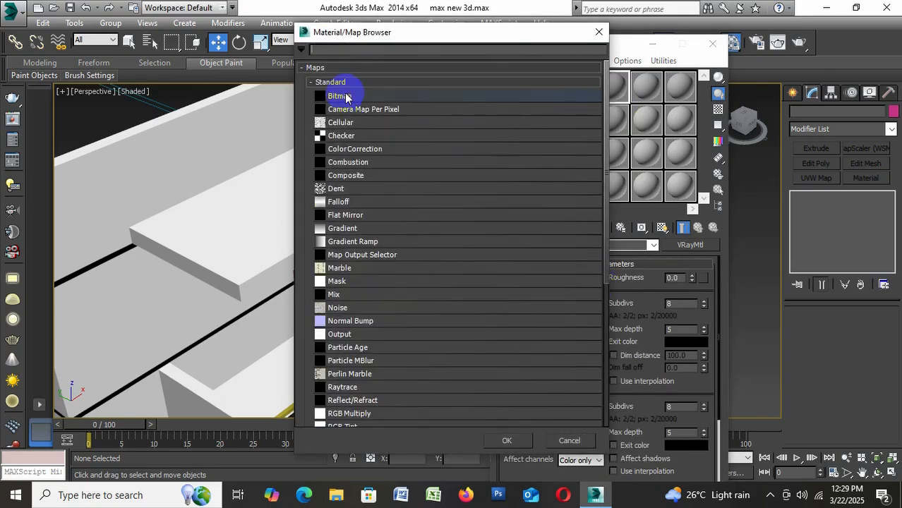
double_click(346, 94)
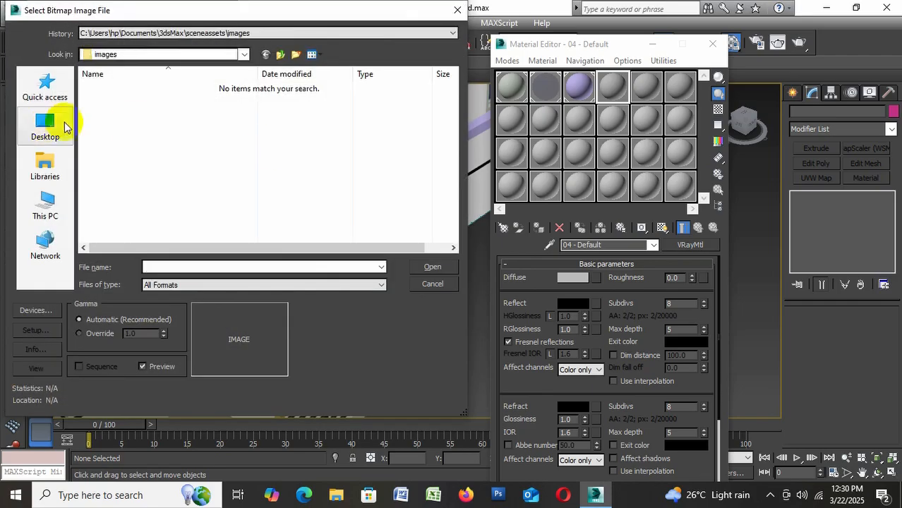
click(47, 125)
scroll(375, 189, down, 2)
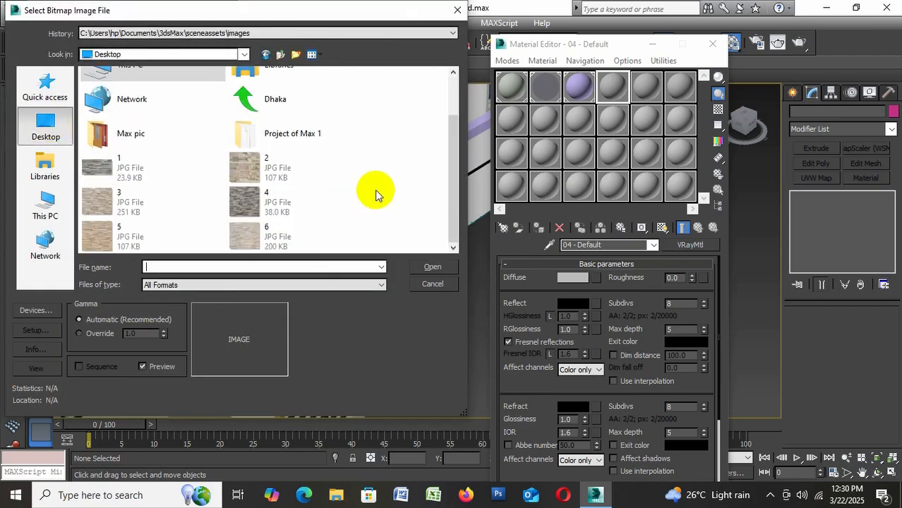
double_click(129, 138)
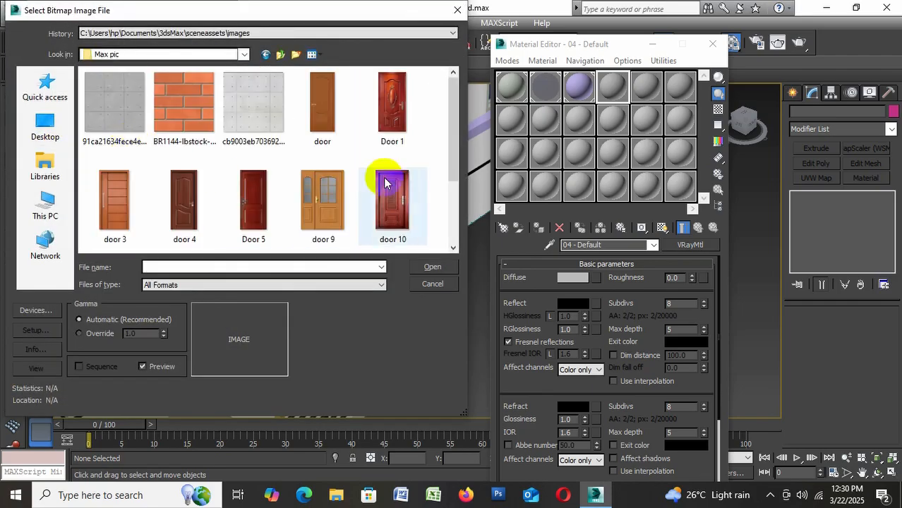
click(384, 126)
click(394, 203)
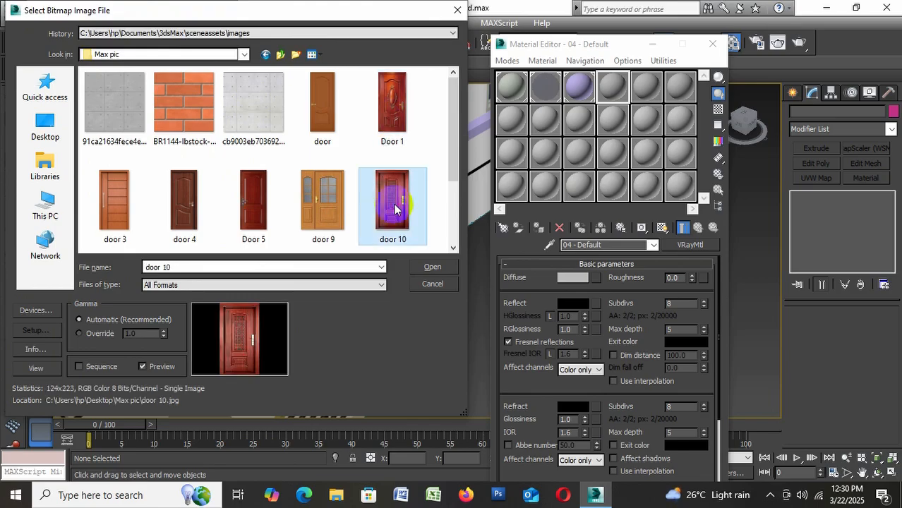
click(248, 202)
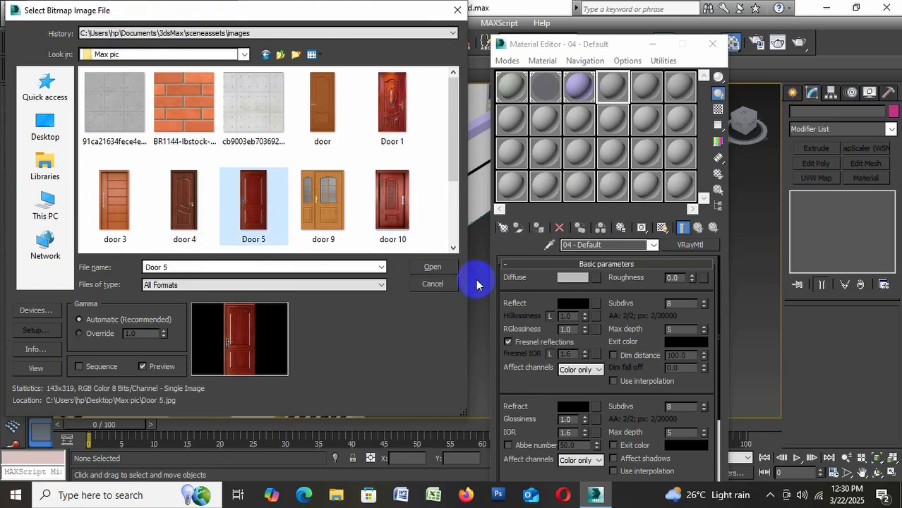
click(432, 268)
Assign the 04 - Default door material to the magenta balcony door and show its map in the viewport
click(321, 289)
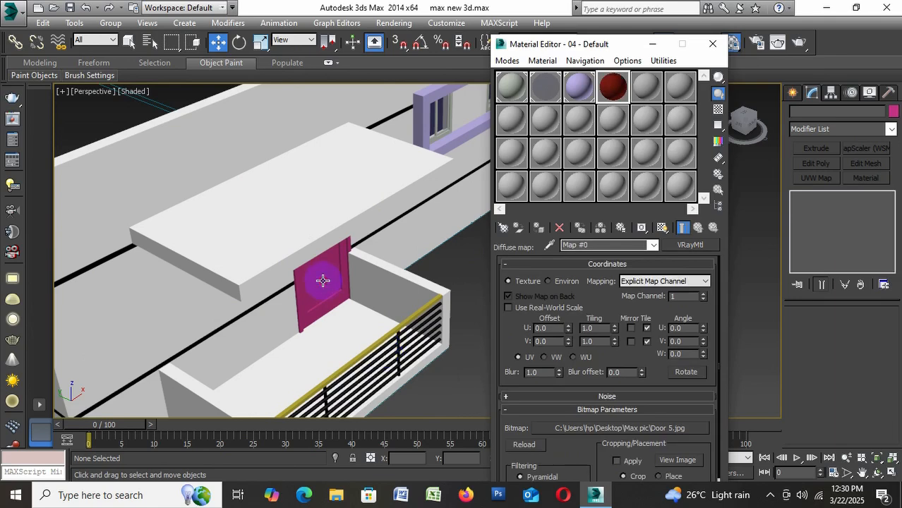
click(537, 227)
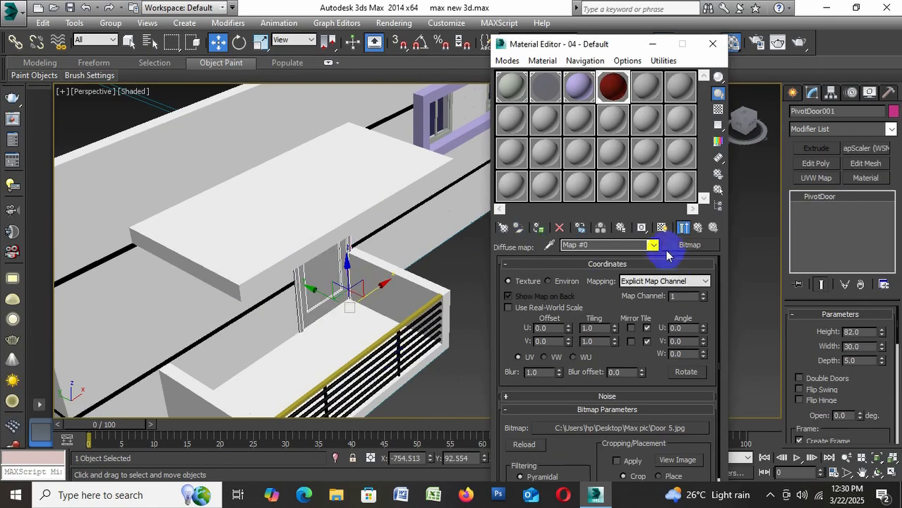
click(661, 228)
mouse_move(346, 352)
alt+middle_down()
mouse_move(358, 316)
mouse_move(314, 306)
mouse_move(360, 293)
alt+middle_up()
click(712, 44)
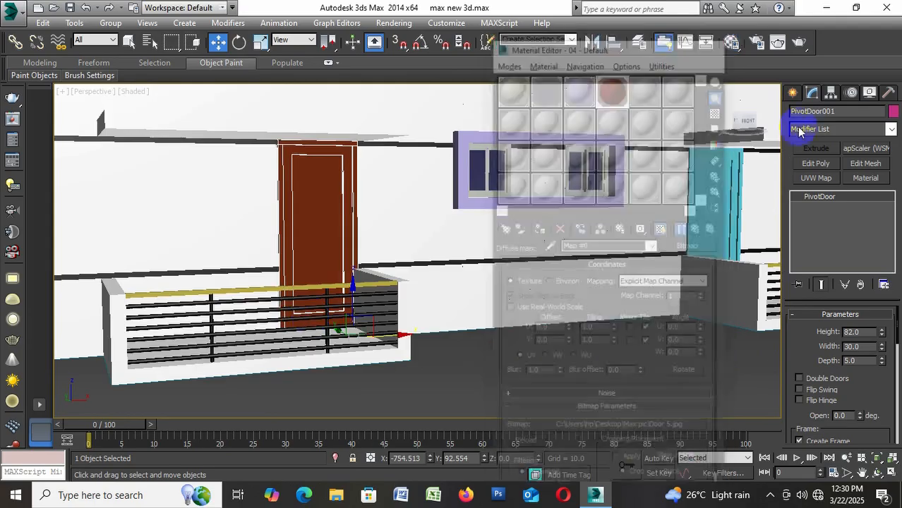
Try the MapScaler (WSM) modifier on the textured balcony door and undo it
click(820, 129)
key(m)
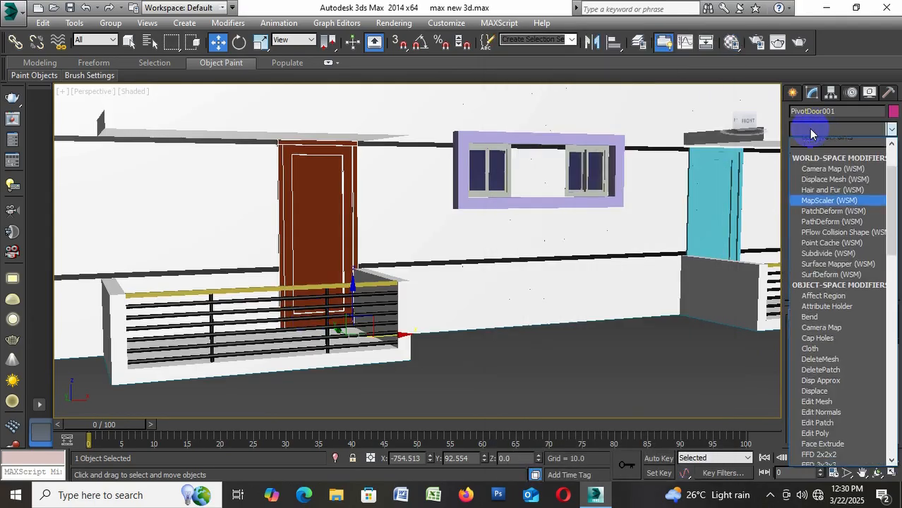
click(818, 144)
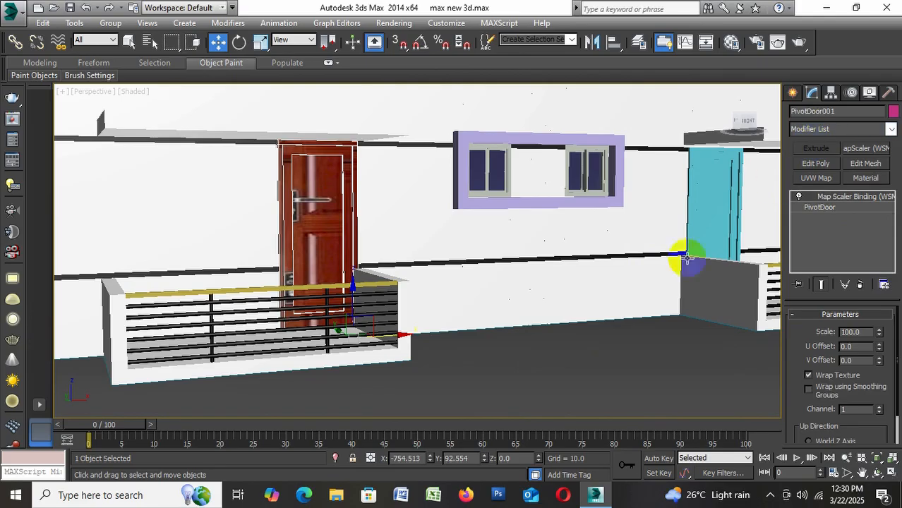
mouse_move(533, 344)
alt+middle_down()
mouse_move(532, 359)
mouse_move(540, 358)
mouse_move(514, 343)
mouse_move(524, 354)
mouse_move(519, 347)
alt+middle_up()
key(ctrl+z)
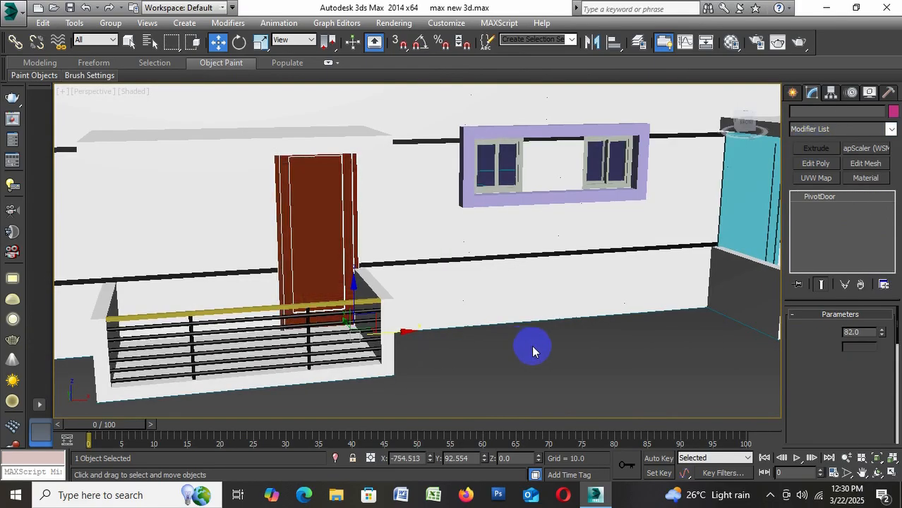
Apply a UVW Map modifier to the textured balcony door and deselect the door
click(819, 178)
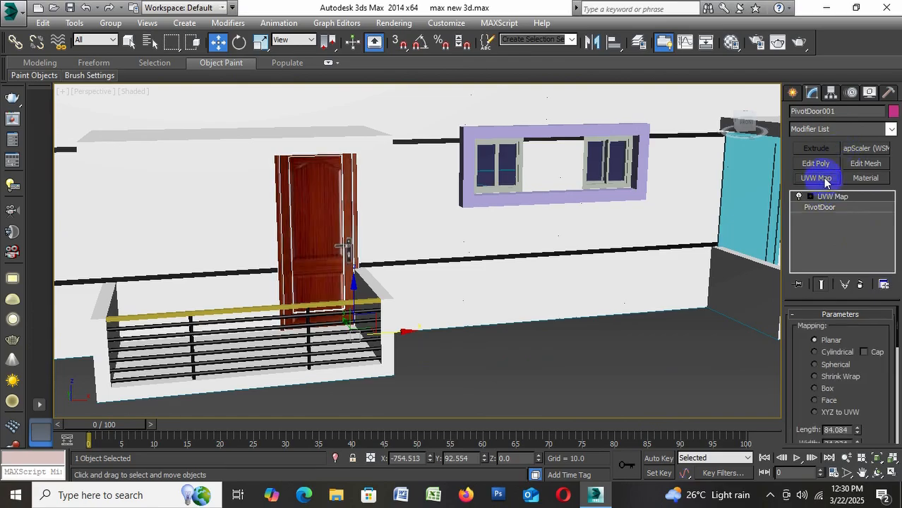
click(484, 352)
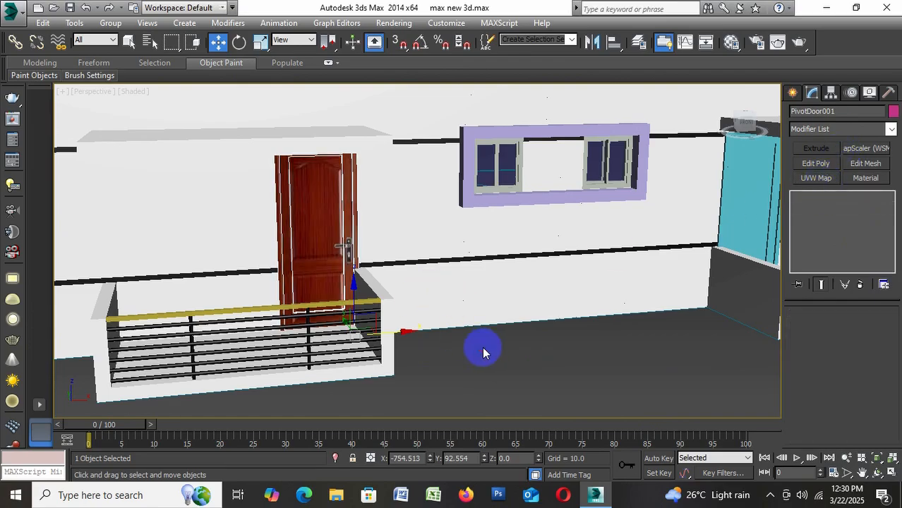
Assign the 04 - Default wooden door material to the cyan balcony door
scroll(355, 286, up, 6)
scroll(385, 300, down, 8)
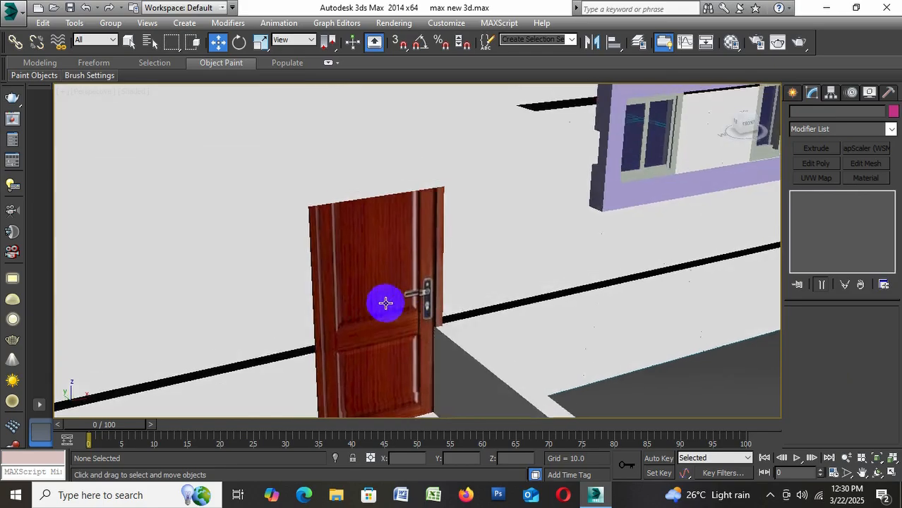
scroll(625, 244, up, 3)
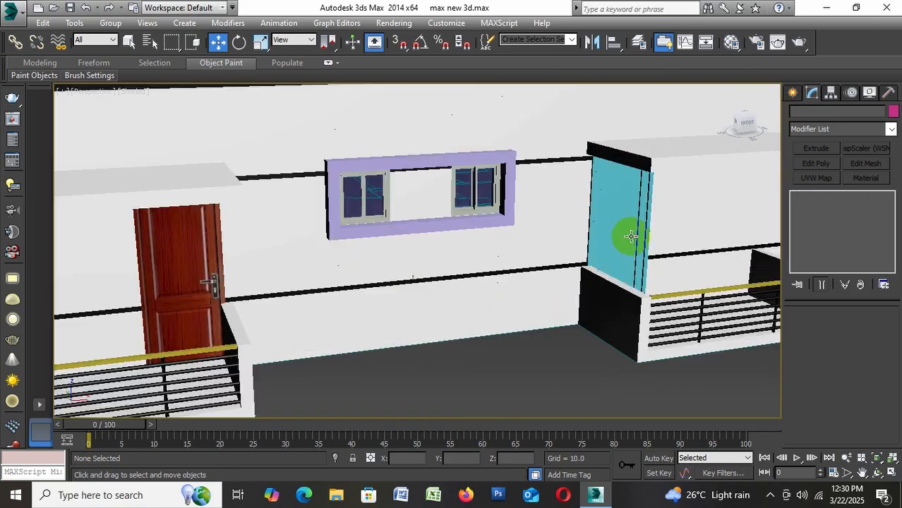
click(630, 236)
key(m)
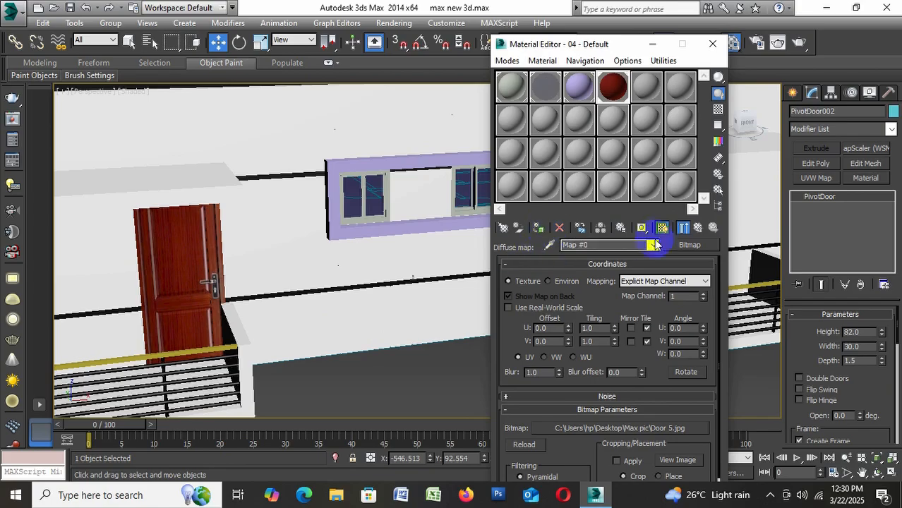
click(712, 44)
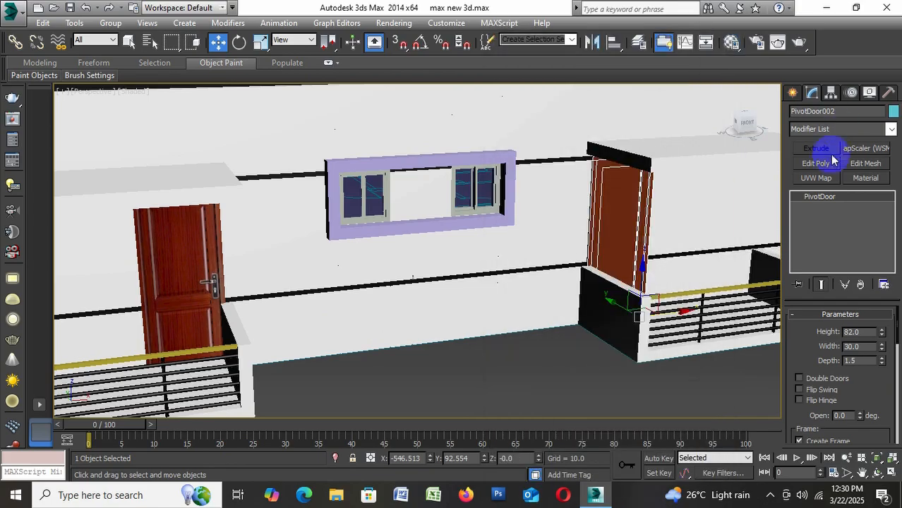
Apply a UVW Map modifier with planar mapping to the second balcony door and deselect it
click(817, 178)
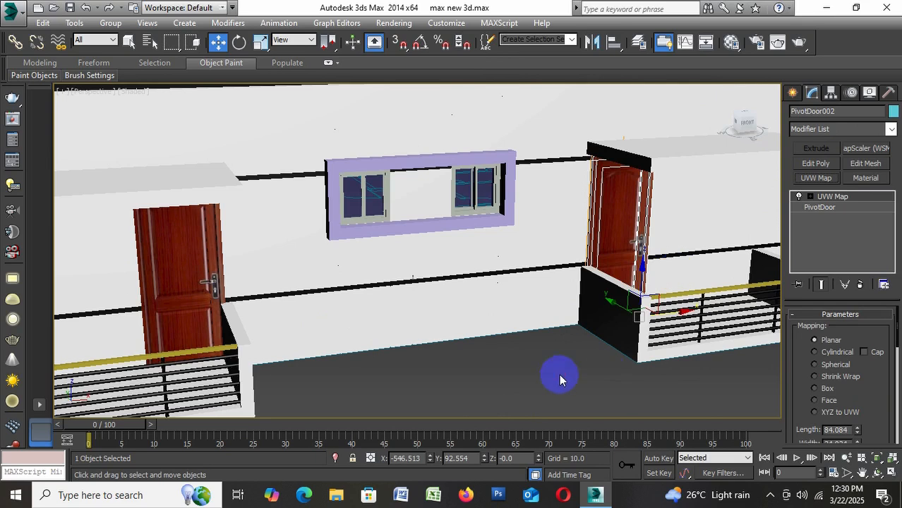
click(581, 306)
scroll(651, 255, up, 2)
scroll(644, 257, down, 2)
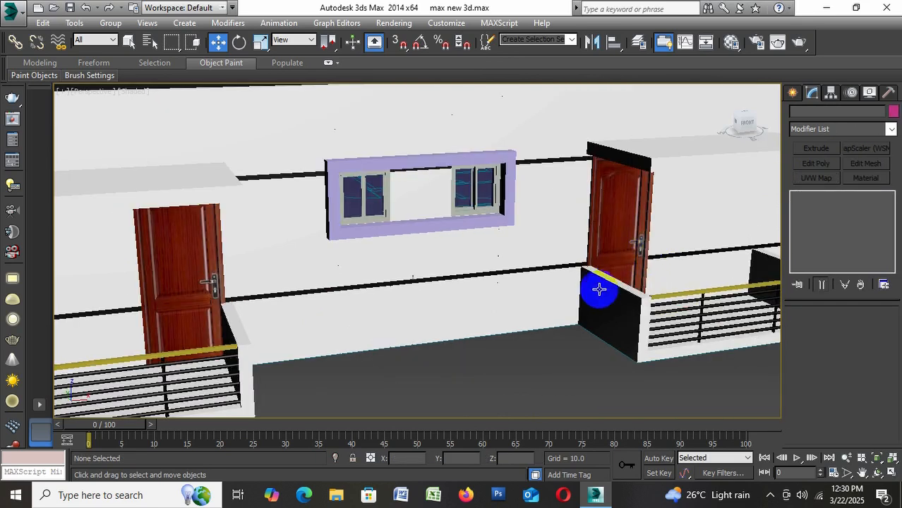
Save the scene with both balcony doors textured
alt+middle_drag(593, 302, 562, 99)
scroll(600, 326, down, 4)
scroll(514, 214, up, 4)
scroll(512, 237, down, 5)
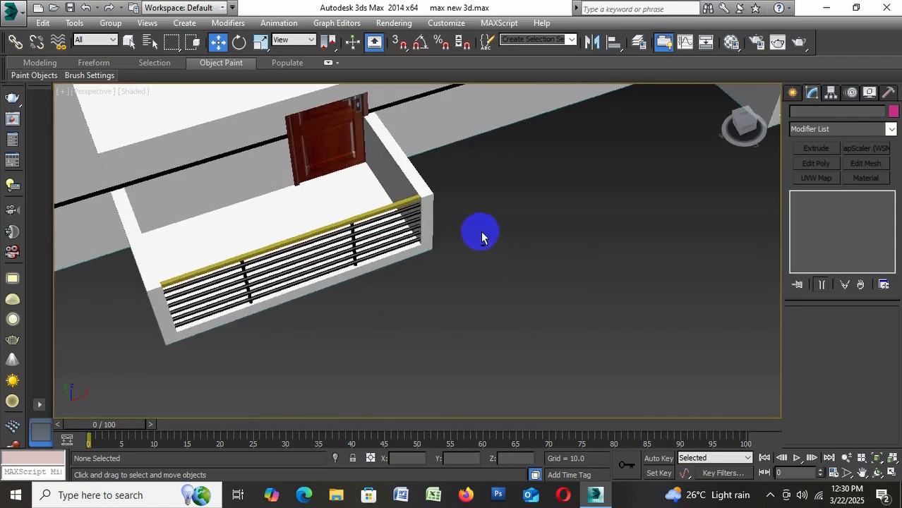
scroll(466, 215, up, 5)
scroll(510, 202, up, 1)
scroll(489, 222, down, 6)
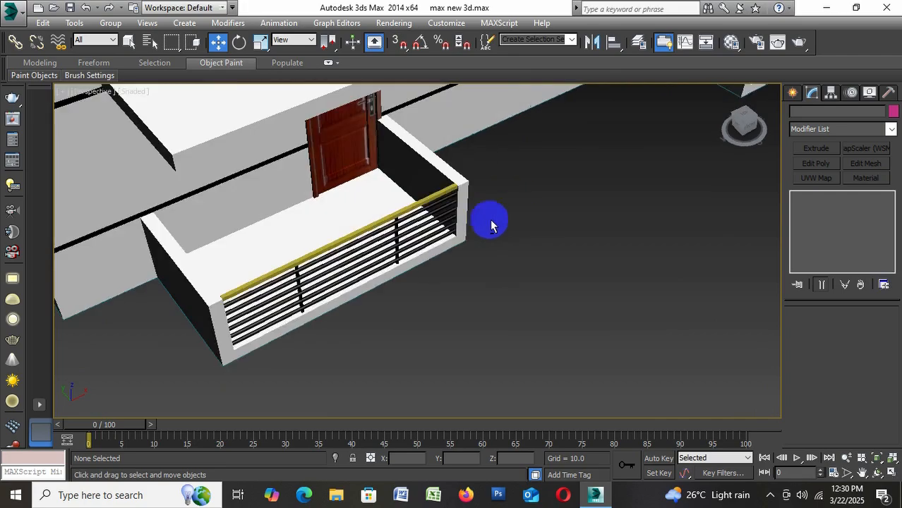
alt+middle_drag(487, 238, 586, 298)
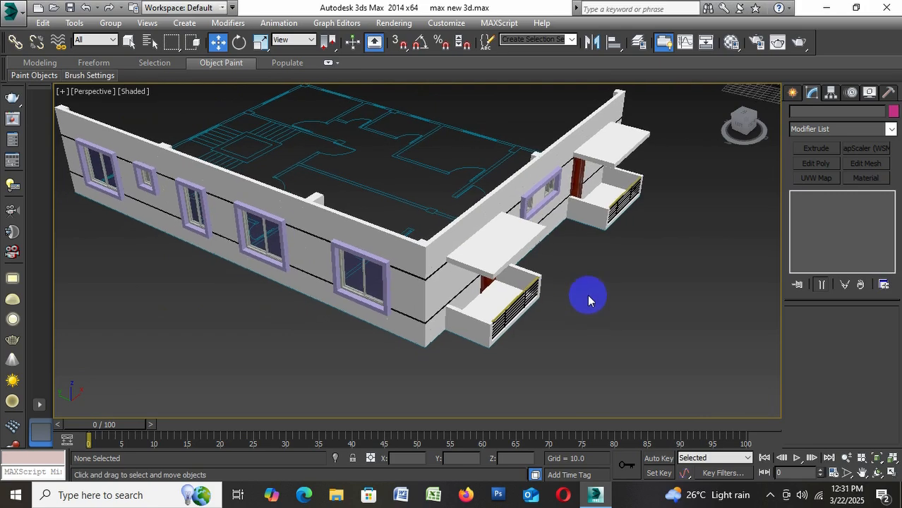
key(ctrl+s)
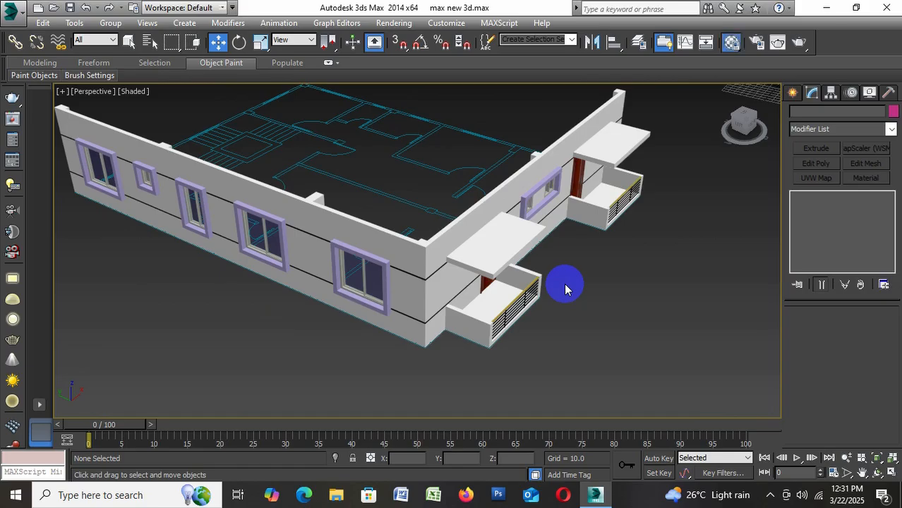
Start a Bitmap diffuse map for the 05 - Default material and look through the images in the Max pic folder
key(m)
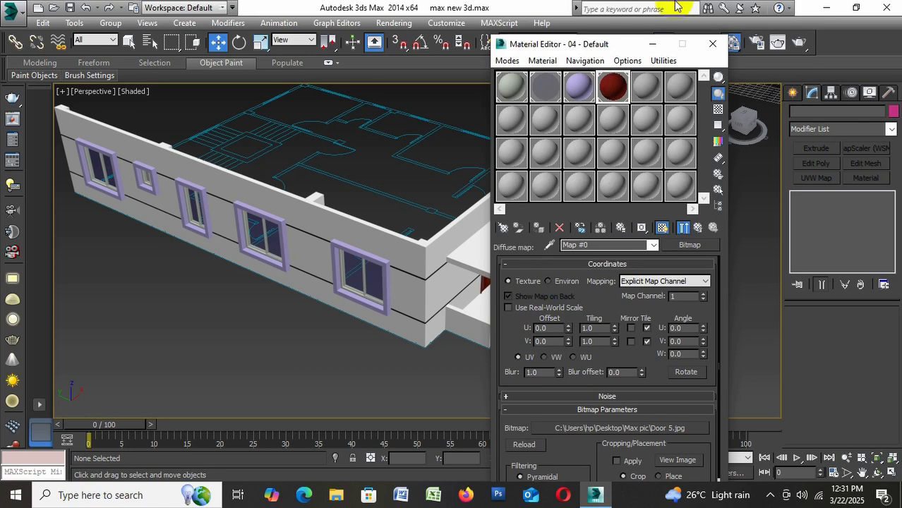
click(655, 88)
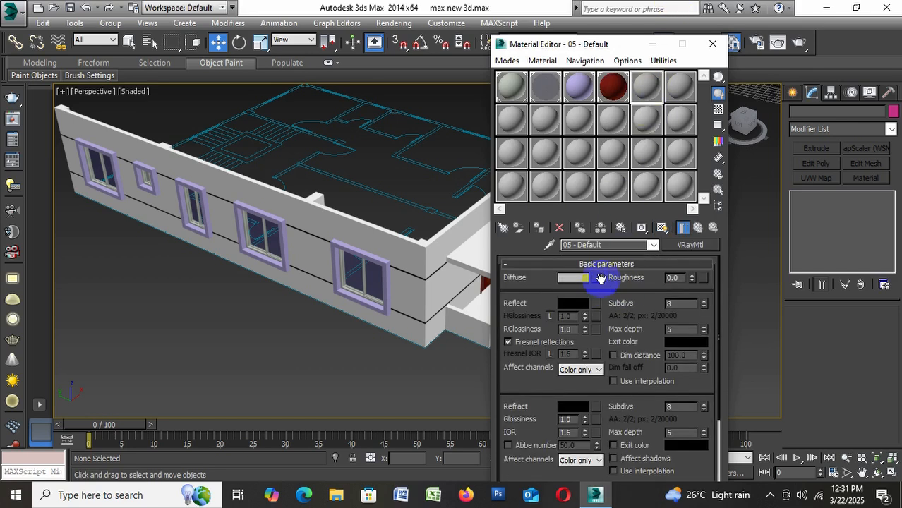
click(595, 278)
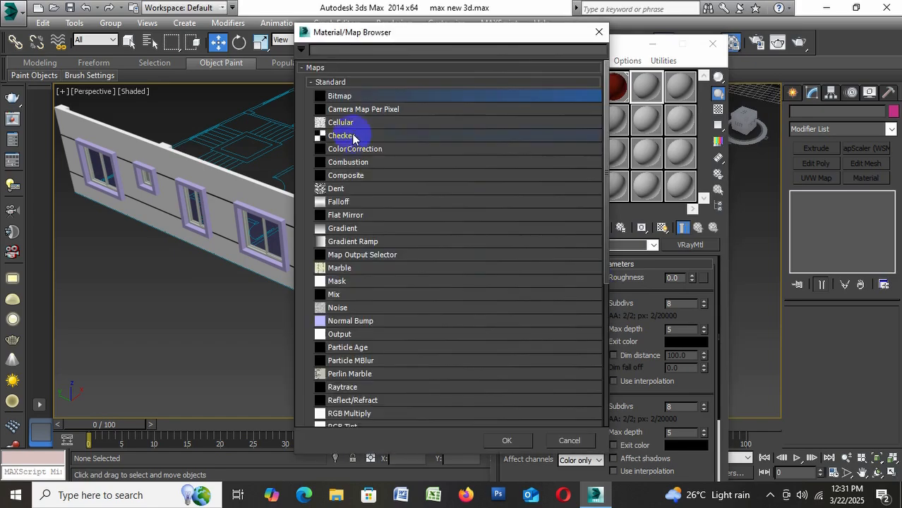
double_click(334, 98)
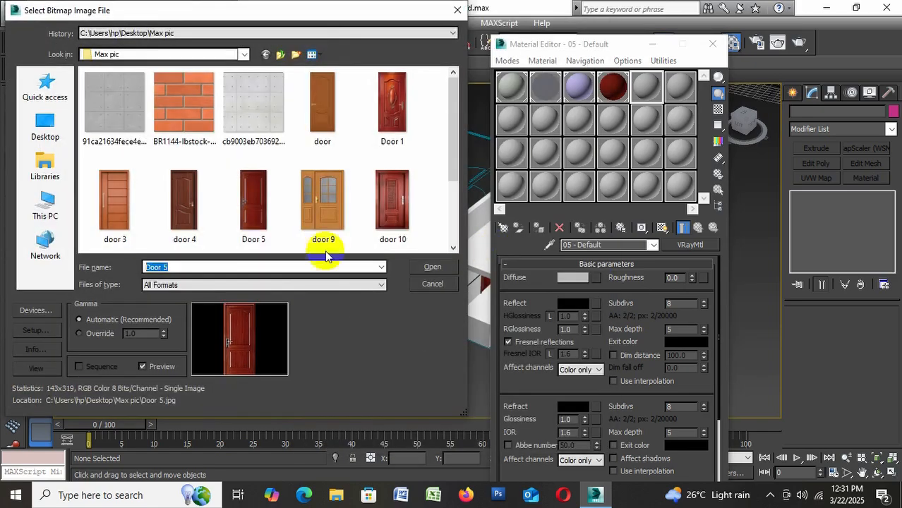
click(119, 113)
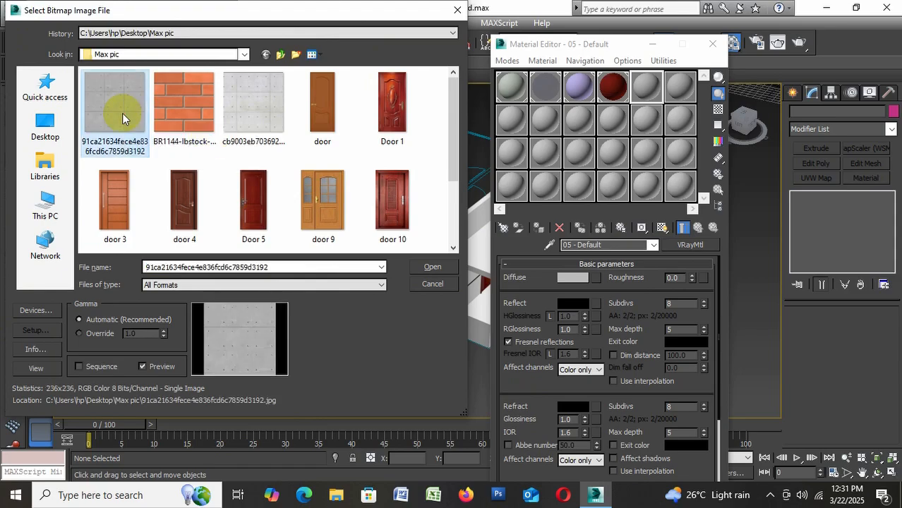
scroll(232, 137, down, 3)
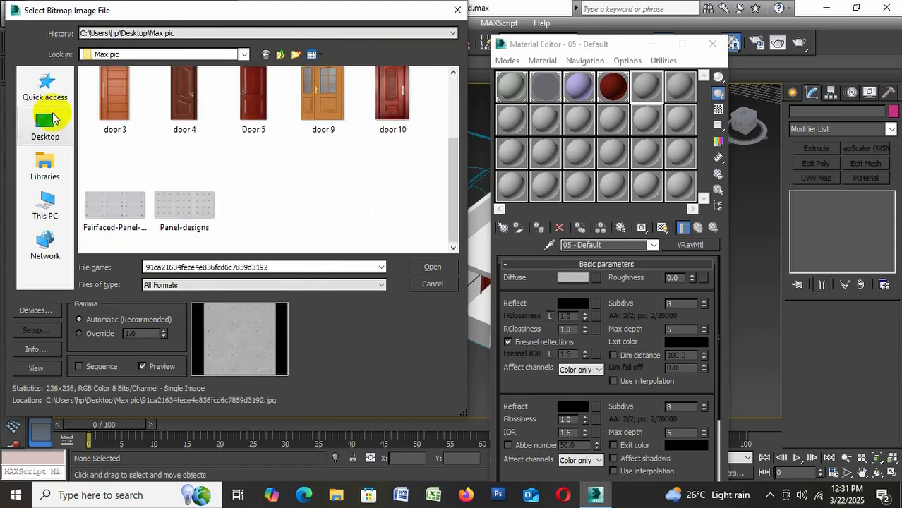
Compare the stone images on the desktop and load image 5 as the diffuse bitmap of the 05 - Default material
click(54, 120)
scroll(258, 167, down, 2)
click(281, 170)
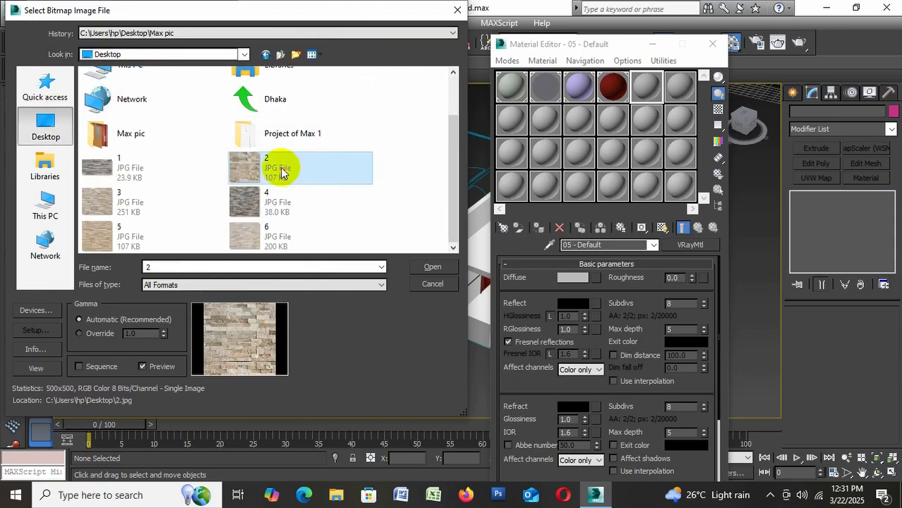
click(127, 233)
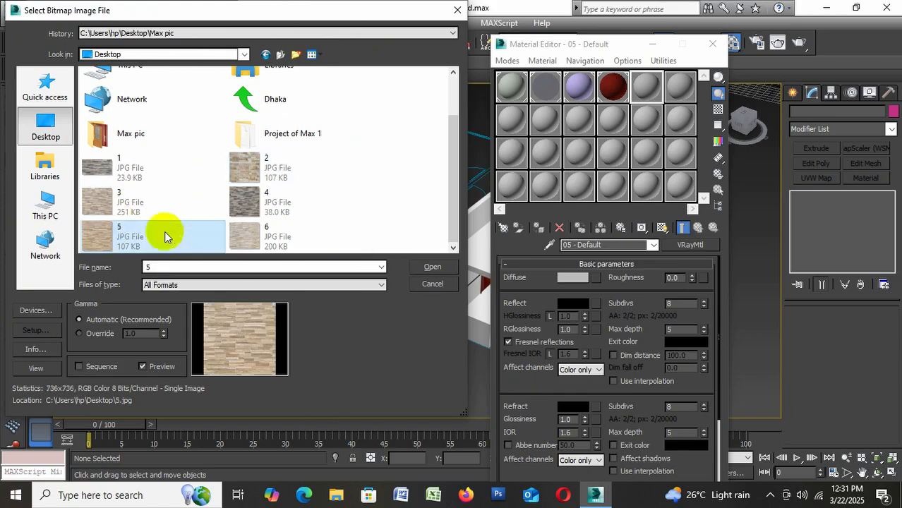
click(274, 236)
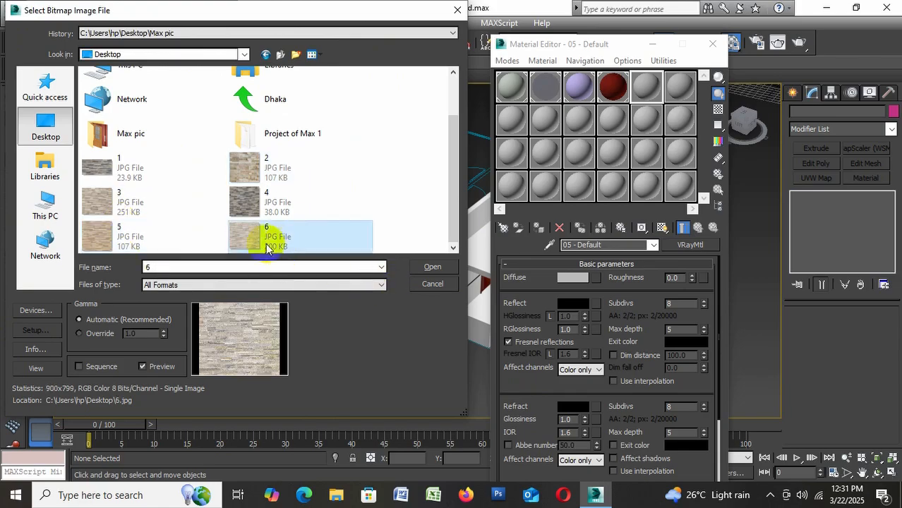
click(106, 238)
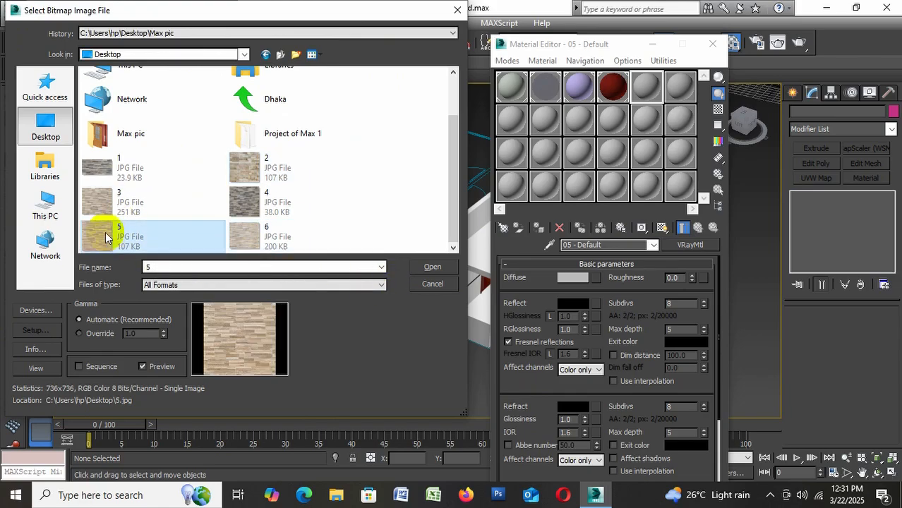
click(431, 267)
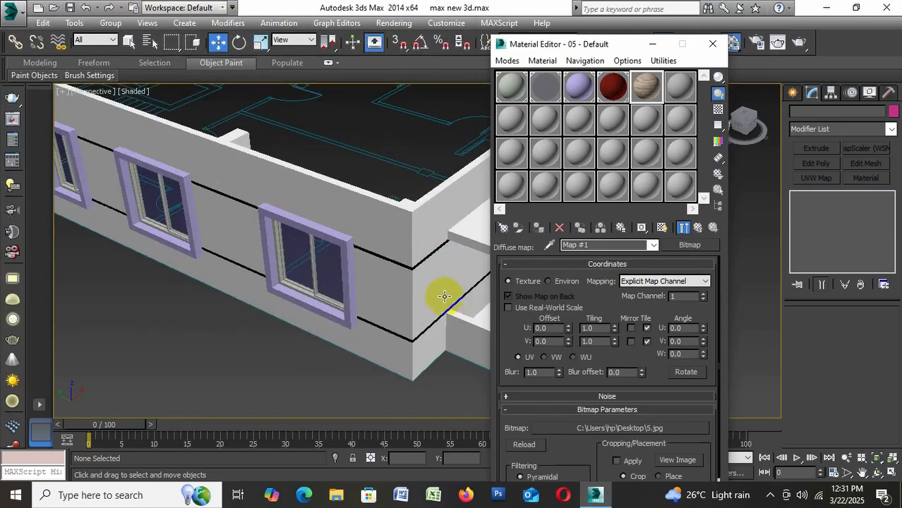
Ungroup the balcony-side wall group beside the building corner and deselect its pieces
middle_drag(444, 296, 358, 298)
click(268, 234)
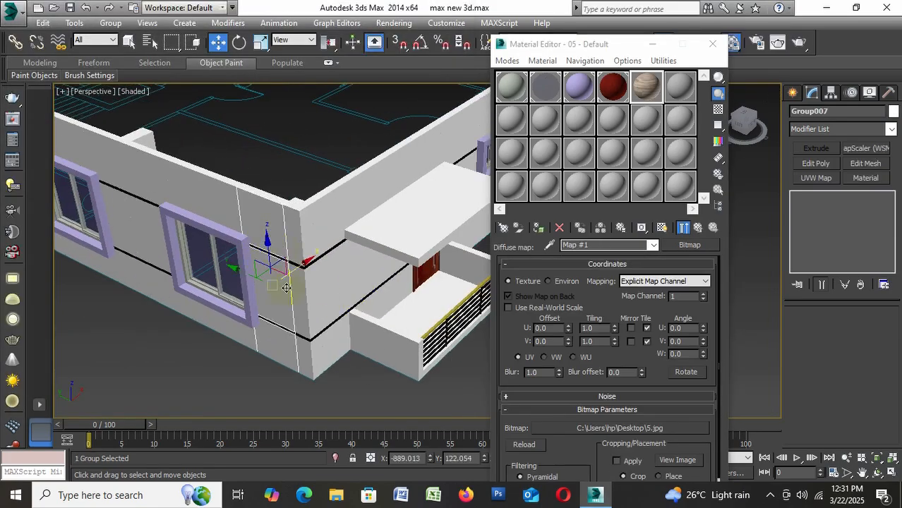
click(322, 338)
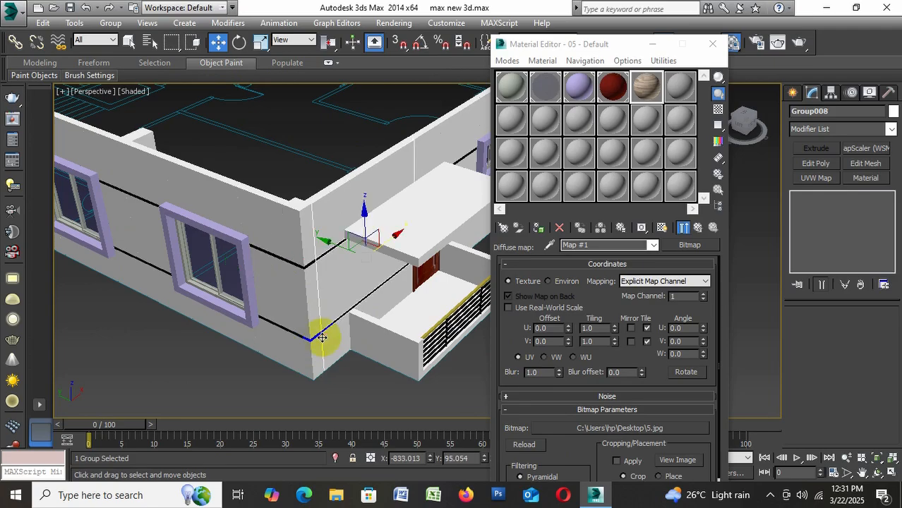
click(114, 24)
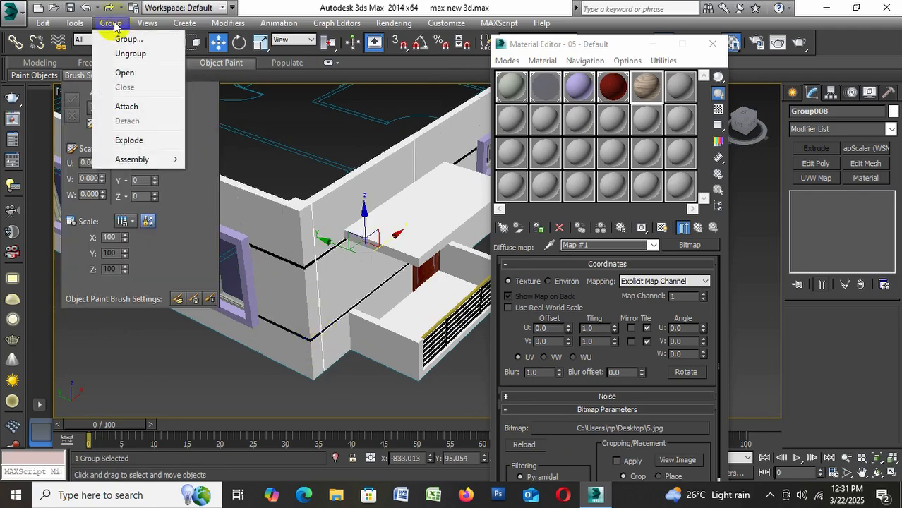
click(114, 24)
click(116, 23)
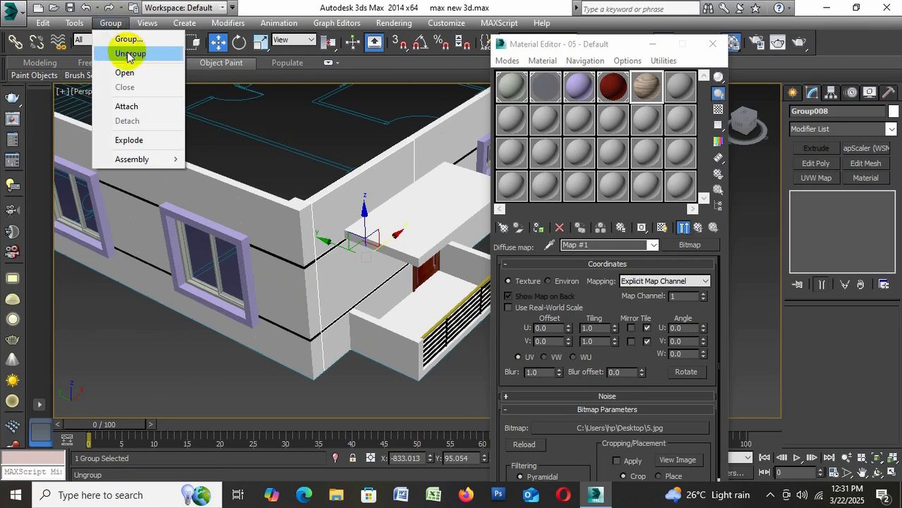
click(131, 53)
click(215, 366)
Ungroup the window-side wall group between the last window and the building corner, and deselect its pieces
click(277, 231)
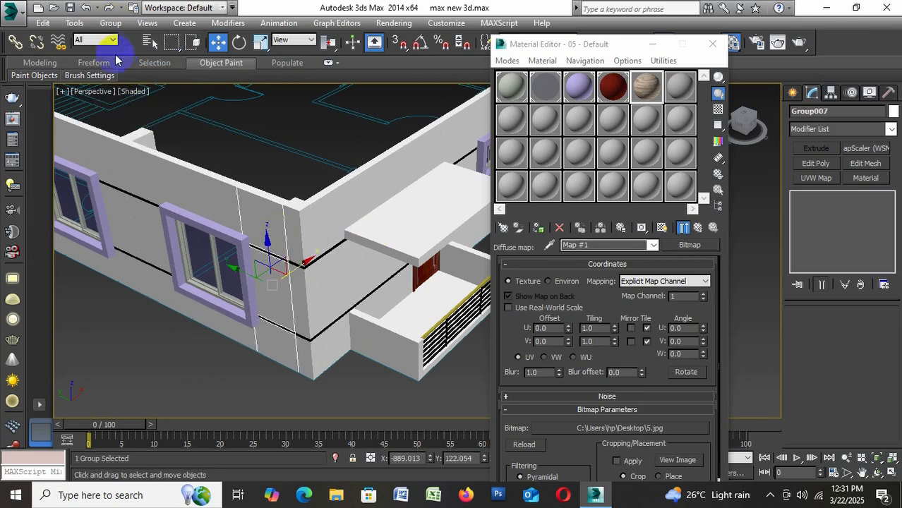
click(111, 22)
click(127, 54)
click(224, 365)
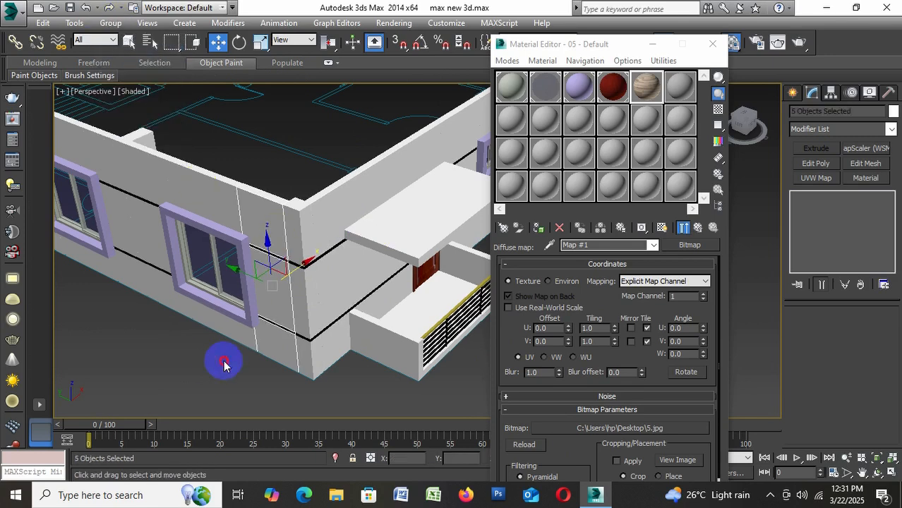
click(276, 297)
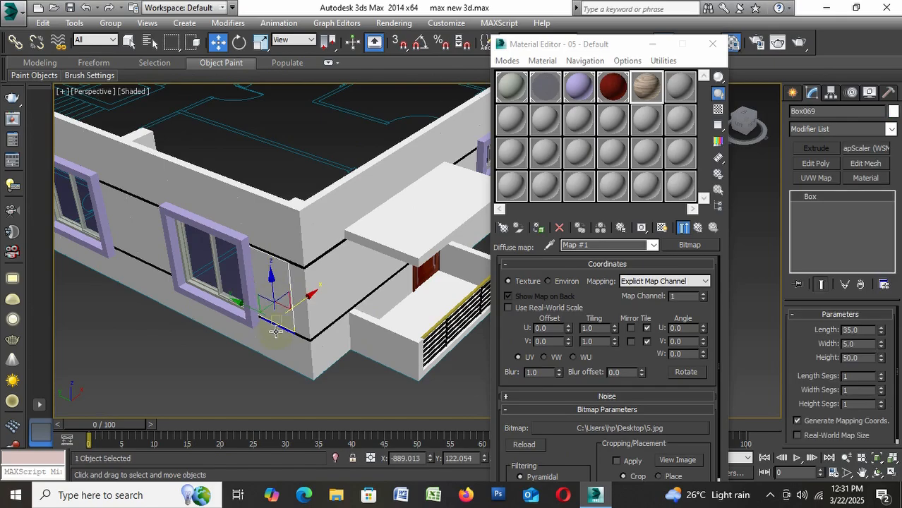
ctrl+click(297, 351)
ctrl+click(324, 350)
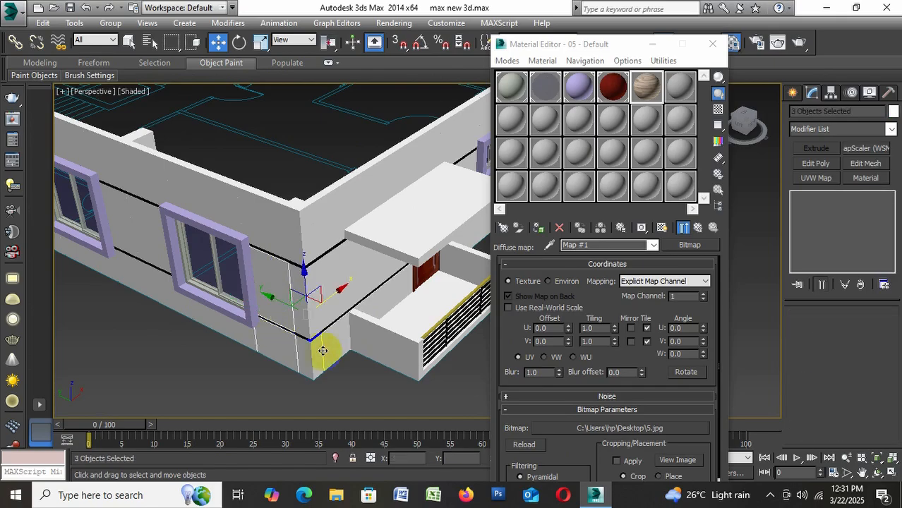
ctrl+click(331, 302)
ctrl+click(325, 238)
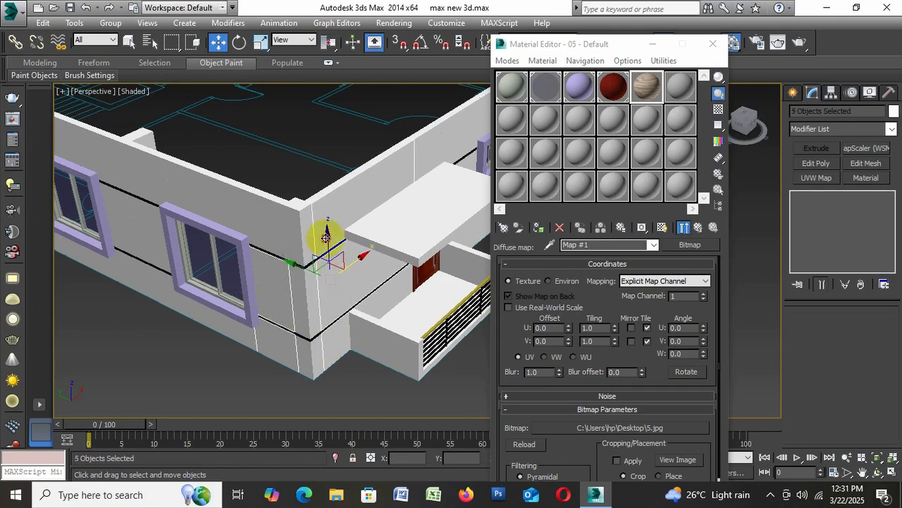
ctrl+click(281, 231)
Ungroup the corner column group of the building and deselect its pieces
click(297, 233)
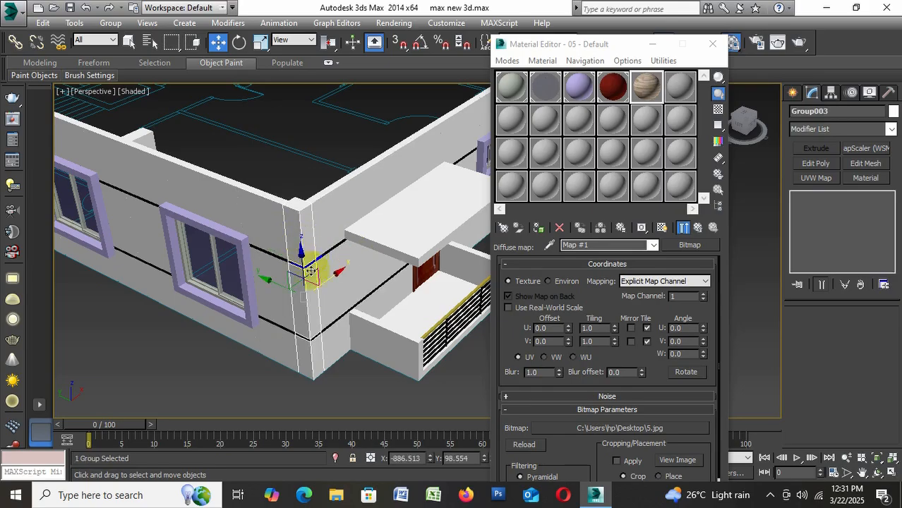
click(110, 23)
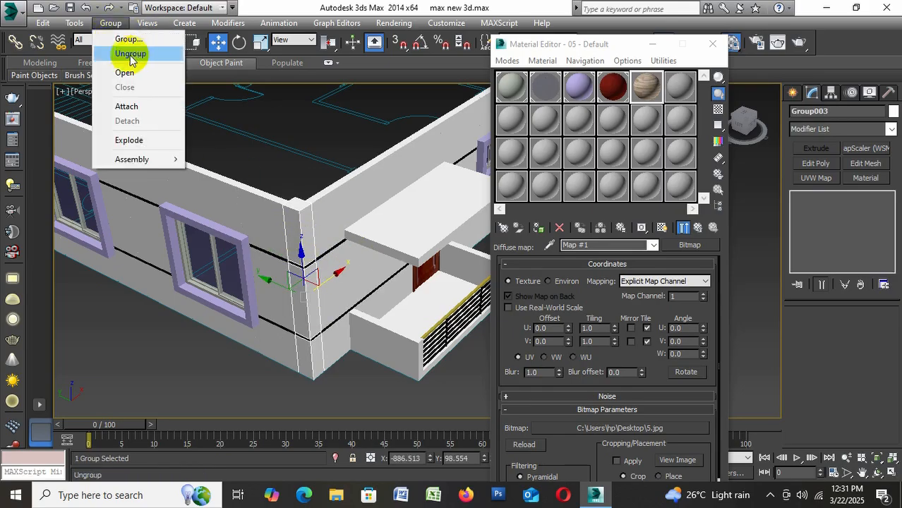
click(131, 55)
click(235, 360)
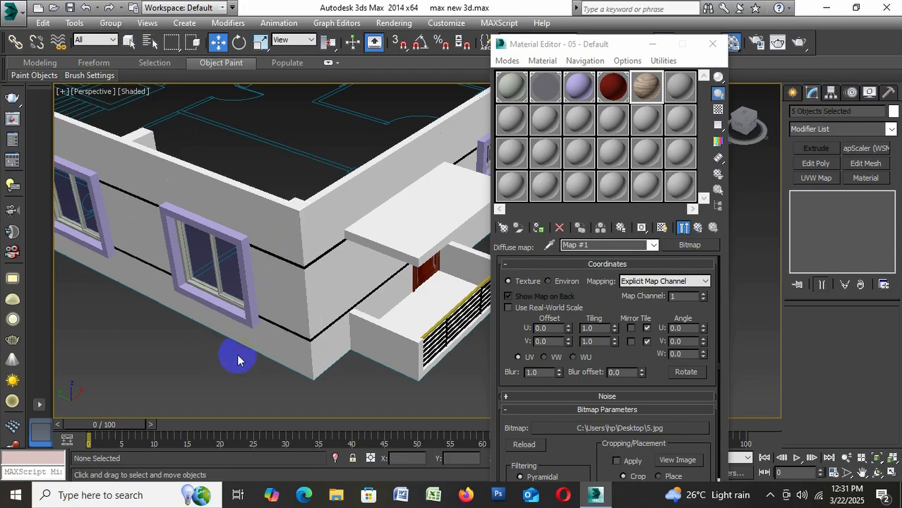
Select the nine wall and column pieces around the building corner, assign the 05 - Default material to them, and show its map in the viewport
click(266, 225)
ctrl+click(276, 319)
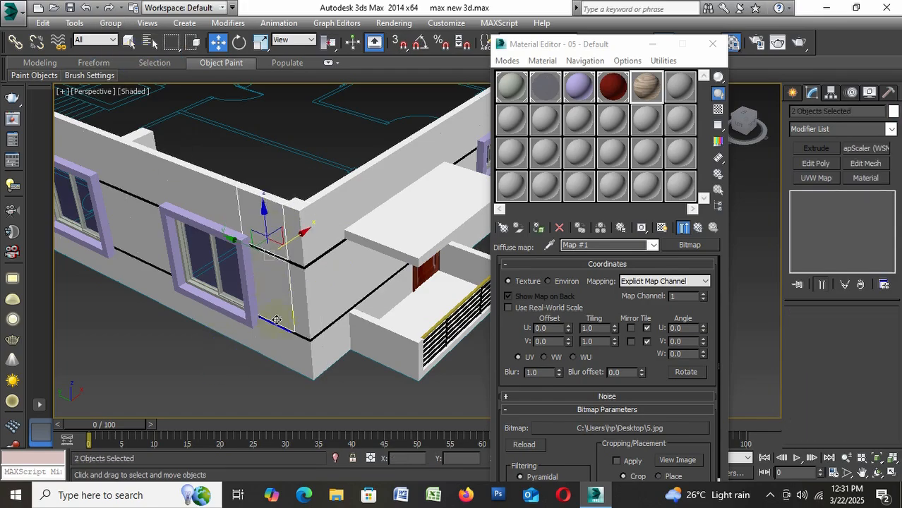
ctrl+click(323, 350)
ctrl+click(329, 313)
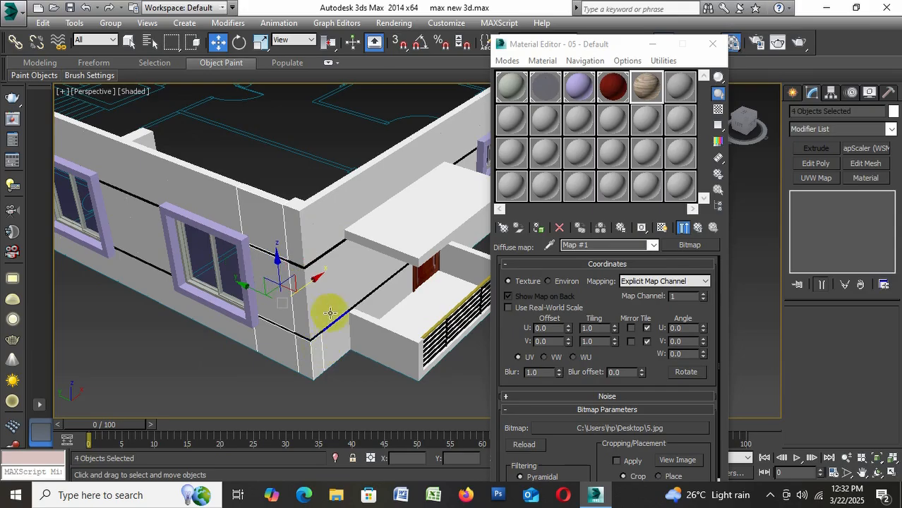
ctrl+click(294, 252)
ctrl+click(298, 225)
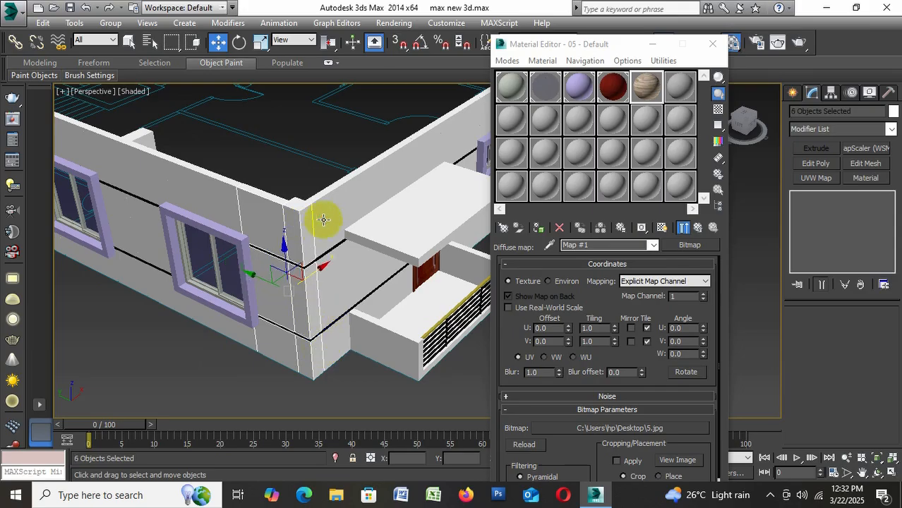
ctrl+click(326, 218)
ctrl+click(353, 268)
ctrl+click(386, 300)
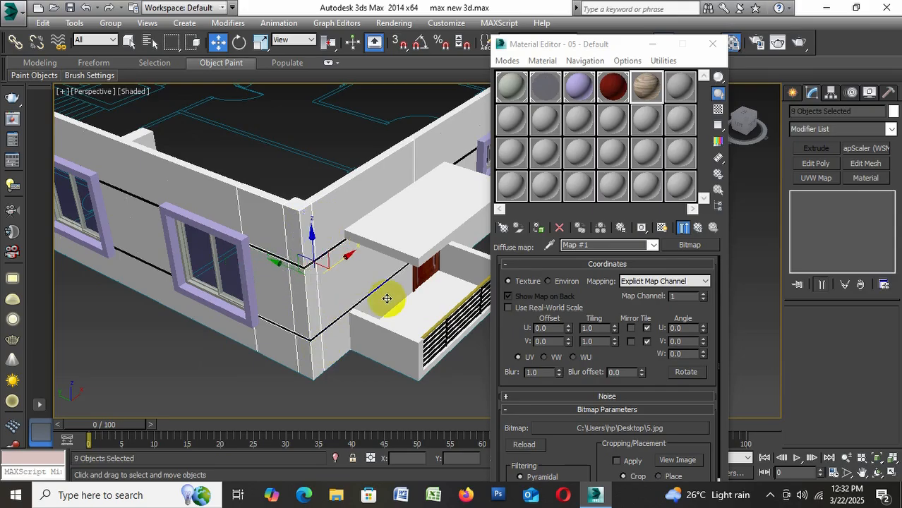
click(539, 227)
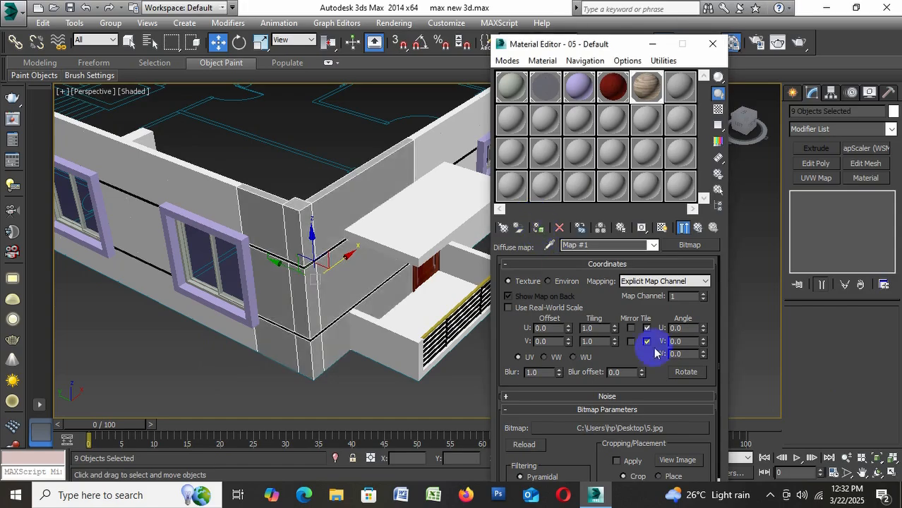
click(660, 228)
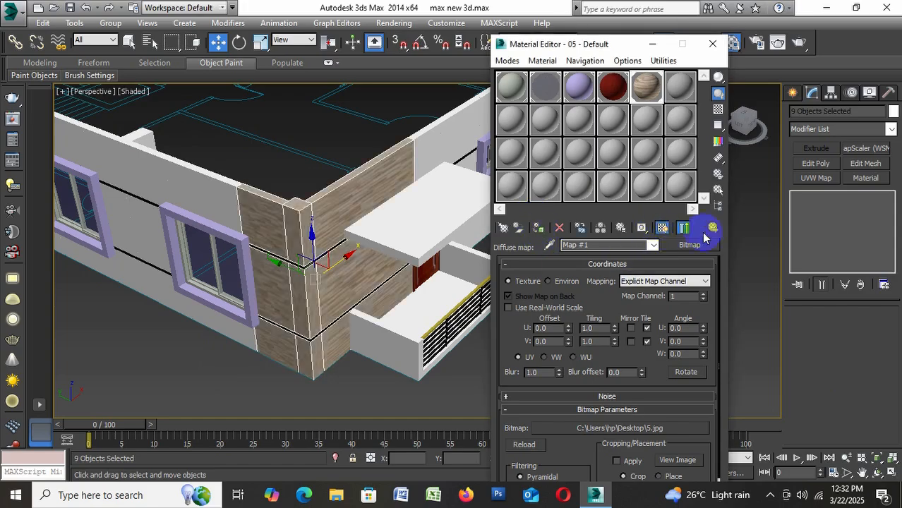
Apply the MapScaler (WSM) modifier to the nine selected corner pieces and deselect them
click(838, 130)
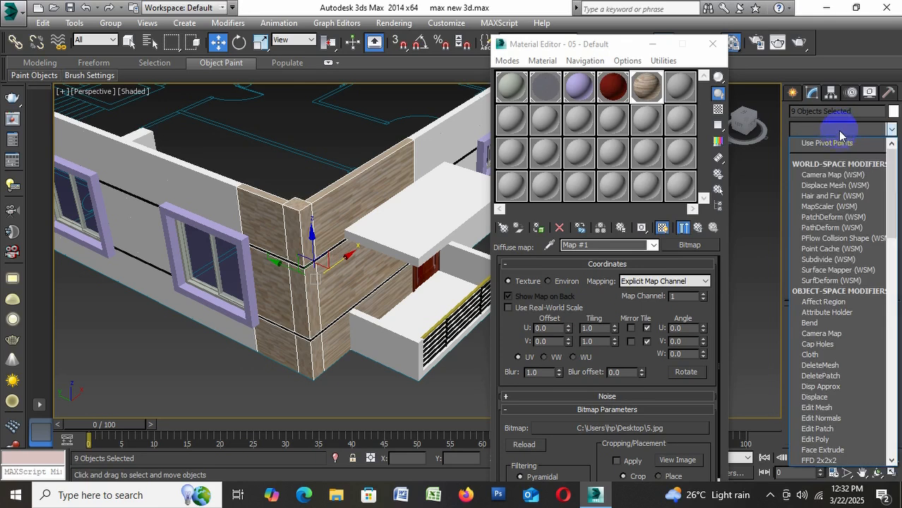
scroll(838, 134, down, 2)
click(838, 149)
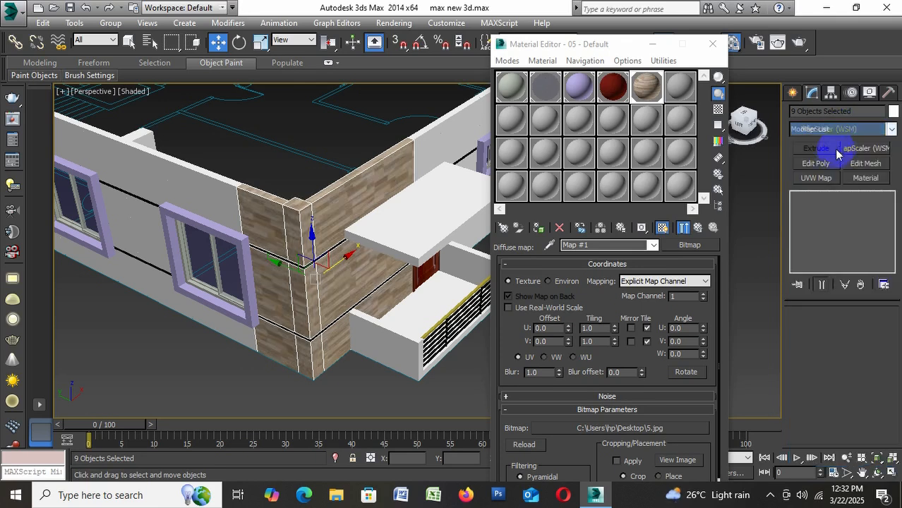
click(338, 387)
Set the MapScaler scale to 70 on the middle wall piece beside the balcony and deselect it
scroll(340, 267, up, 4)
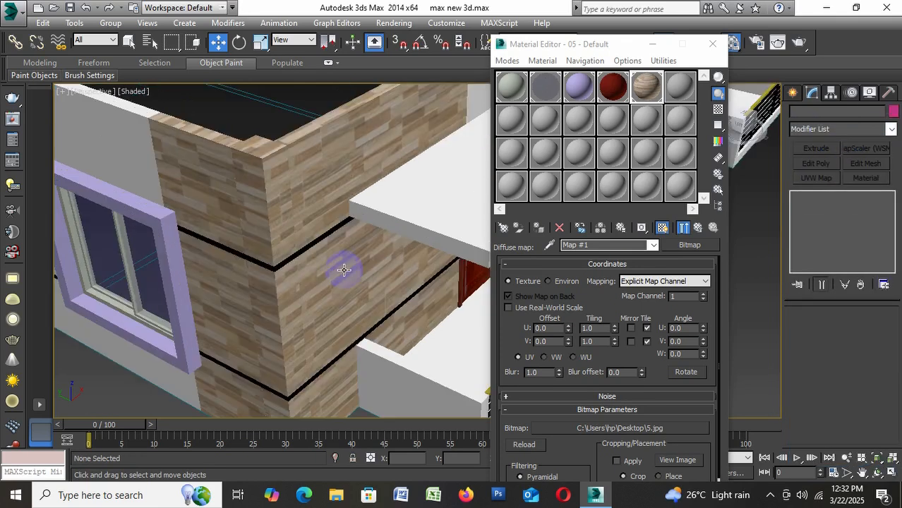
click(344, 270)
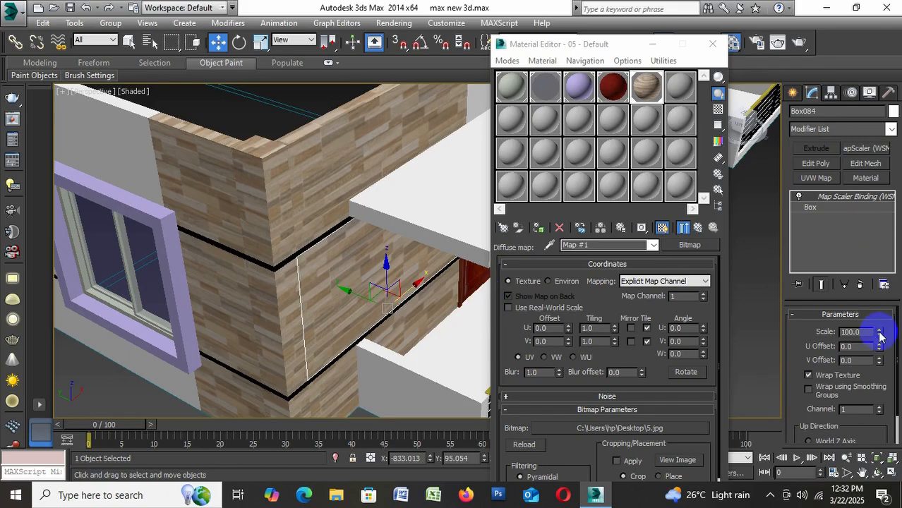
drag(881, 338, 900, 352)
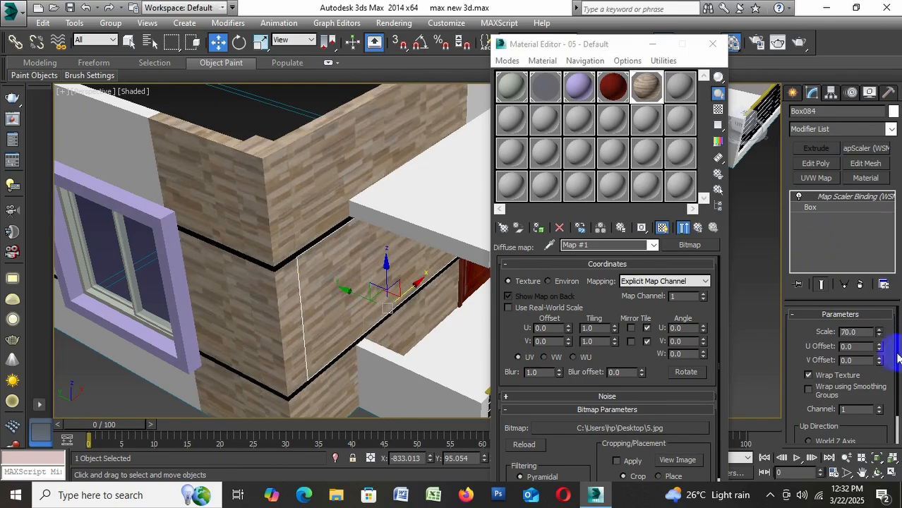
scroll(262, 237, down, 6)
click(274, 350)
scroll(279, 281, up, 4)
scroll(296, 263, up, 3)
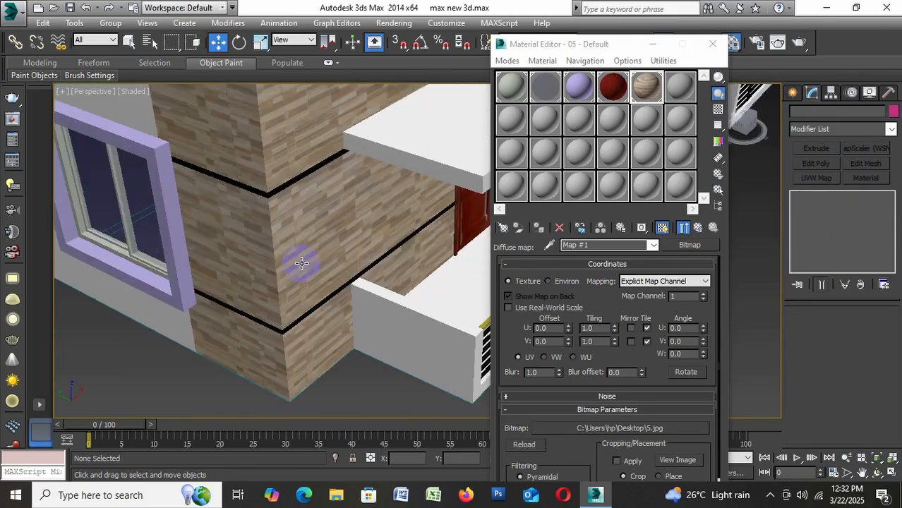
Replace the diffuse bitmap of the corner stone material with image 6 from the desktop and check the walls
scroll(302, 265, down, 2)
scroll(307, 262, down, 4)
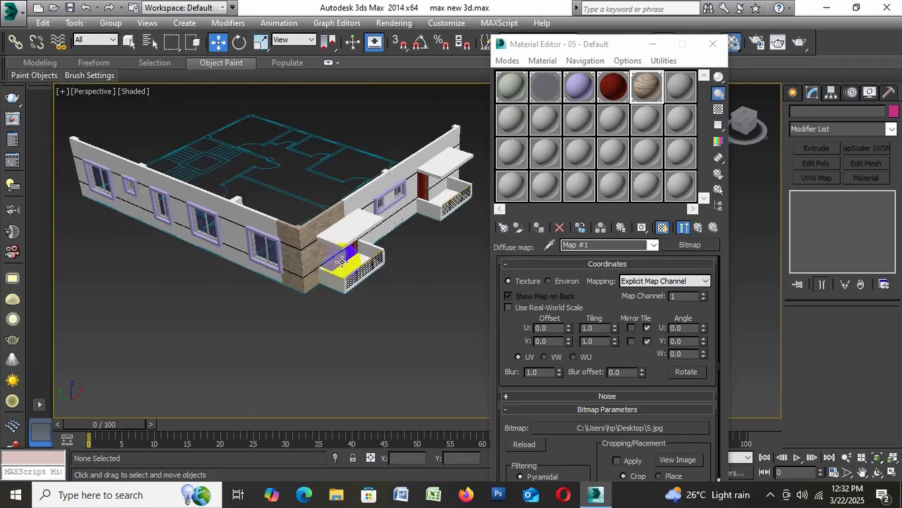
scroll(341, 272, up, 3)
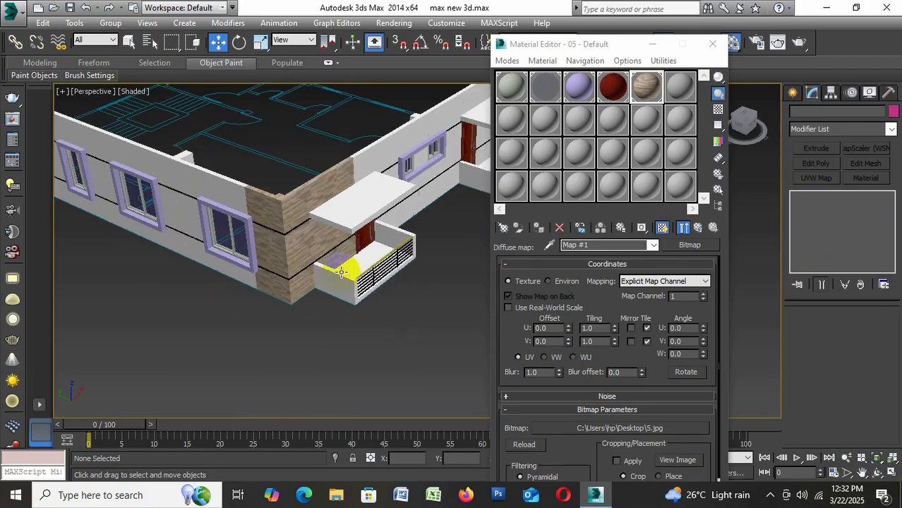
click(605, 428)
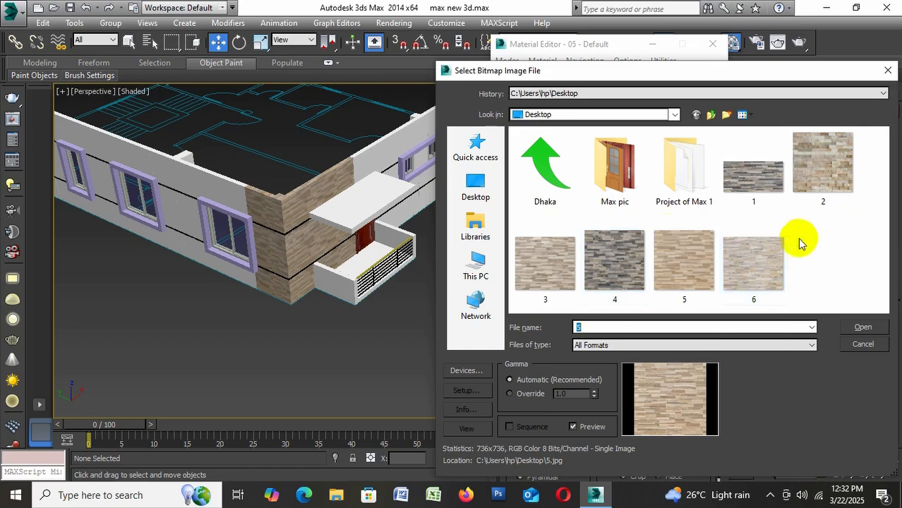
click(752, 261)
click(864, 327)
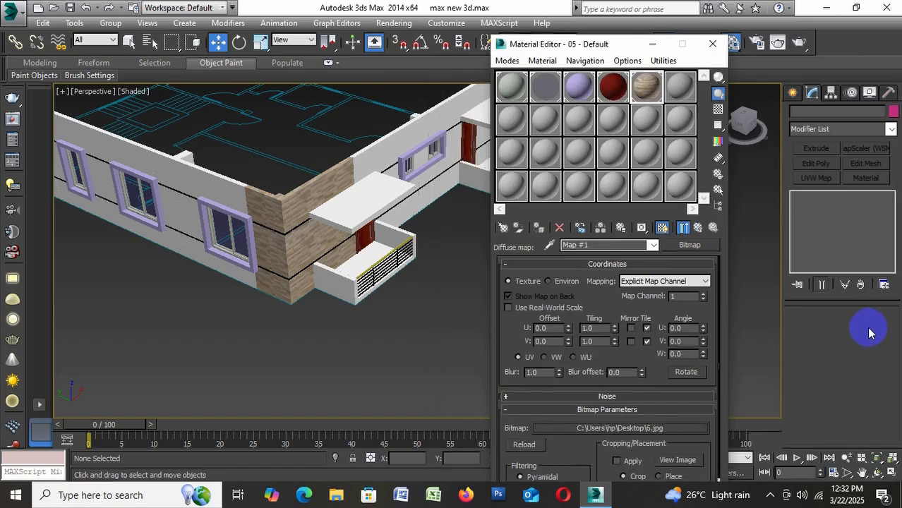
scroll(286, 247, up, 5)
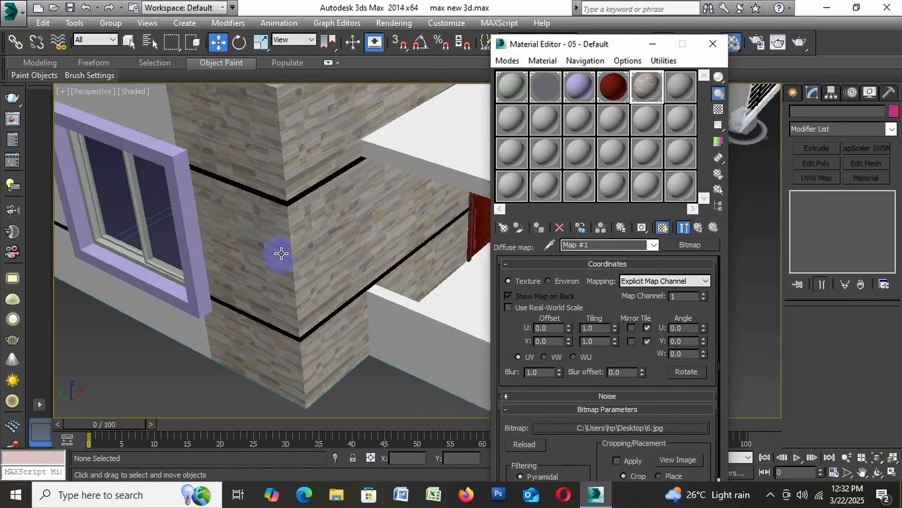
scroll(281, 254, down, 5)
Choose the orange BR1144 brick image from the Max pic folder as the material's diffuse bitmap
click(604, 428)
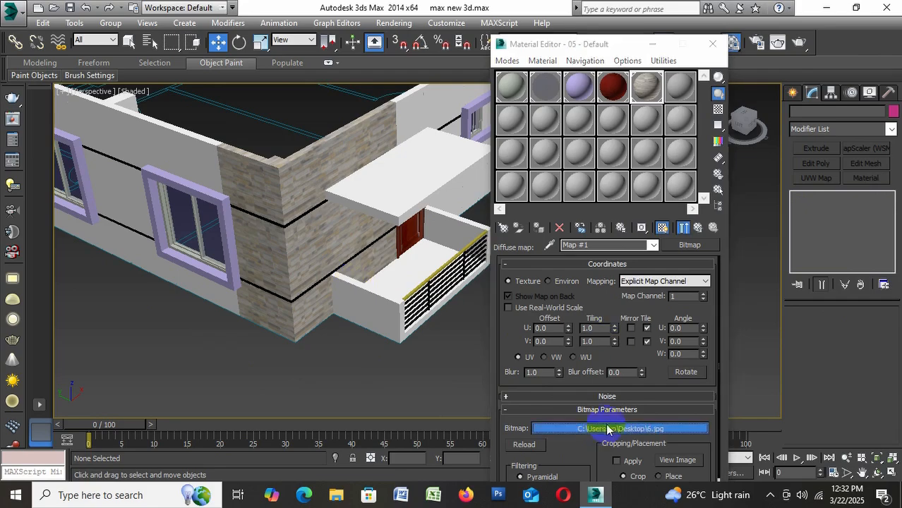
double_click(614, 187)
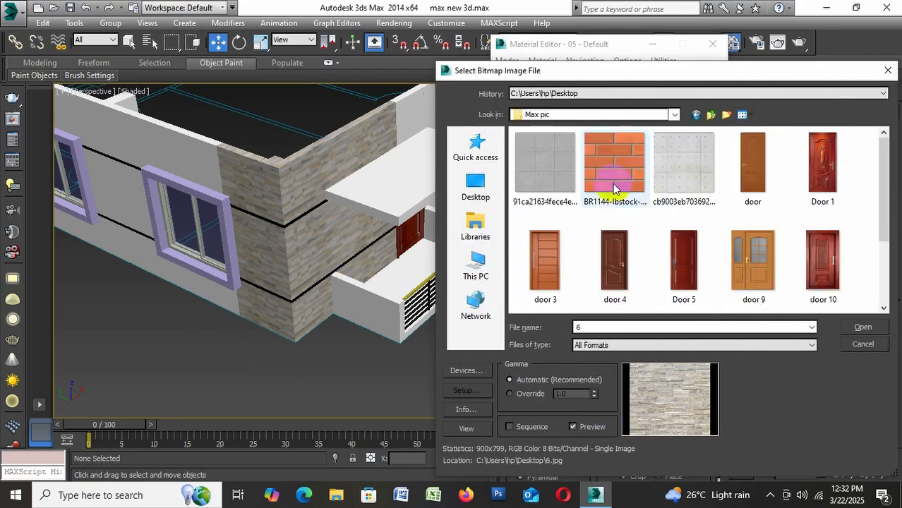
click(616, 168)
click(863, 328)
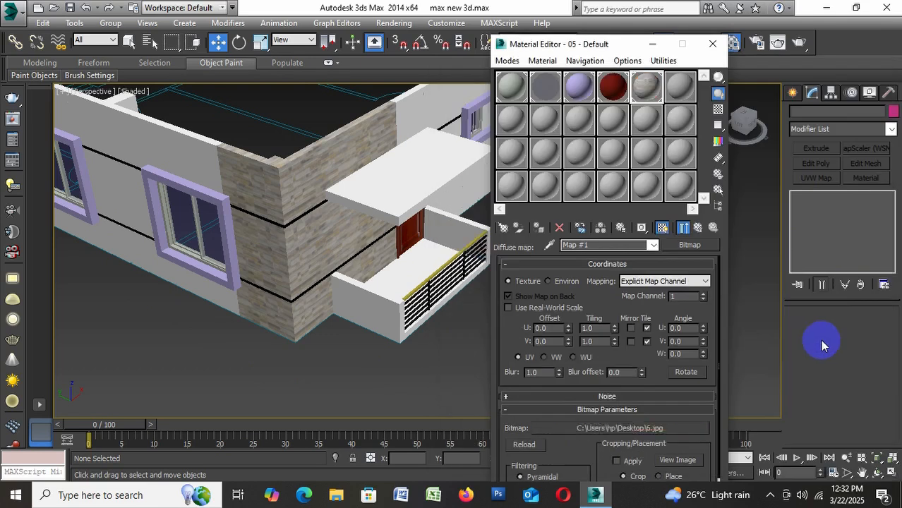
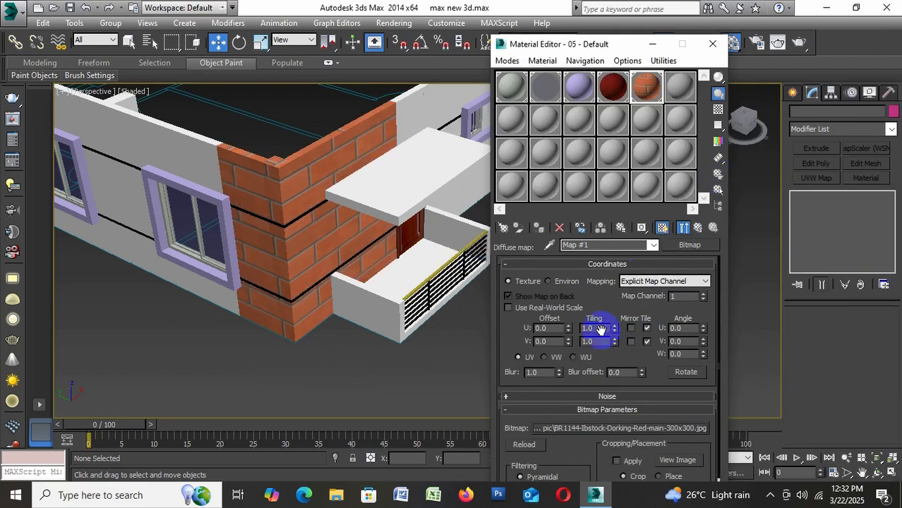
Try the light concrete panel image from the Max pic folder as the corner material's diffuse bitmap
click(598, 427)
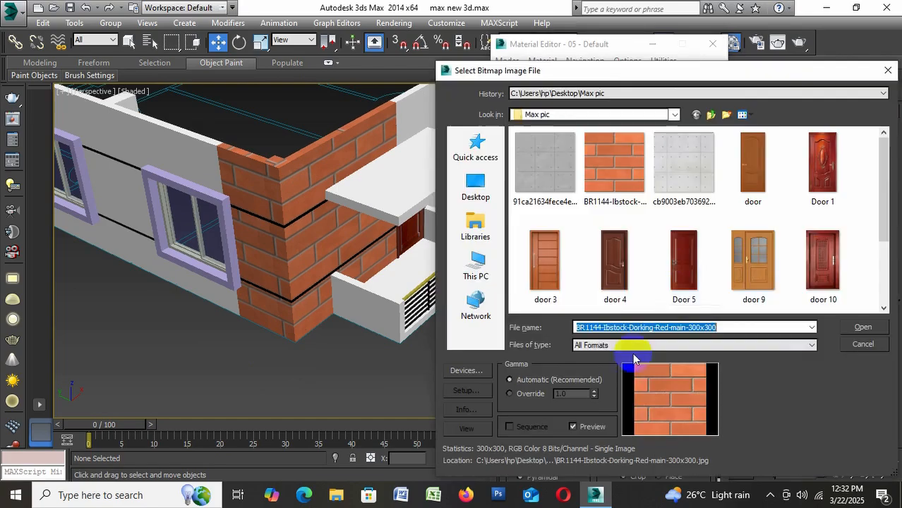
click(679, 166)
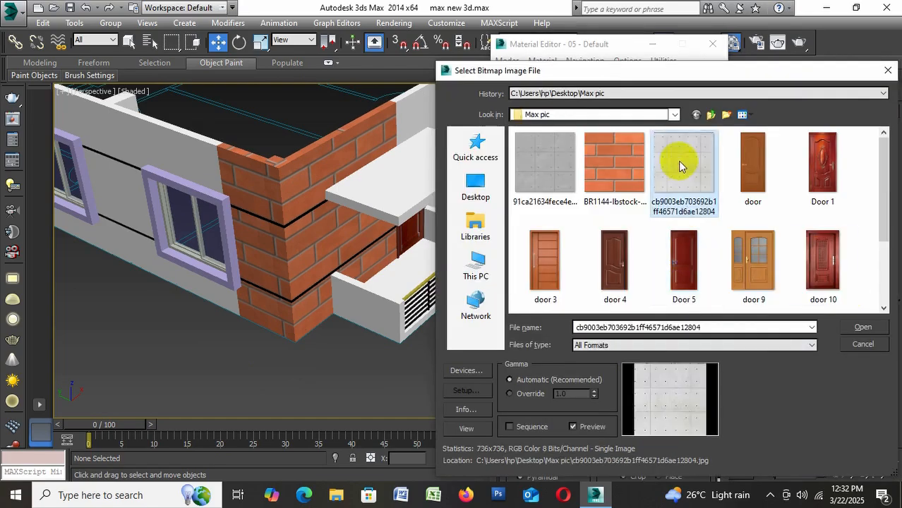
click(862, 327)
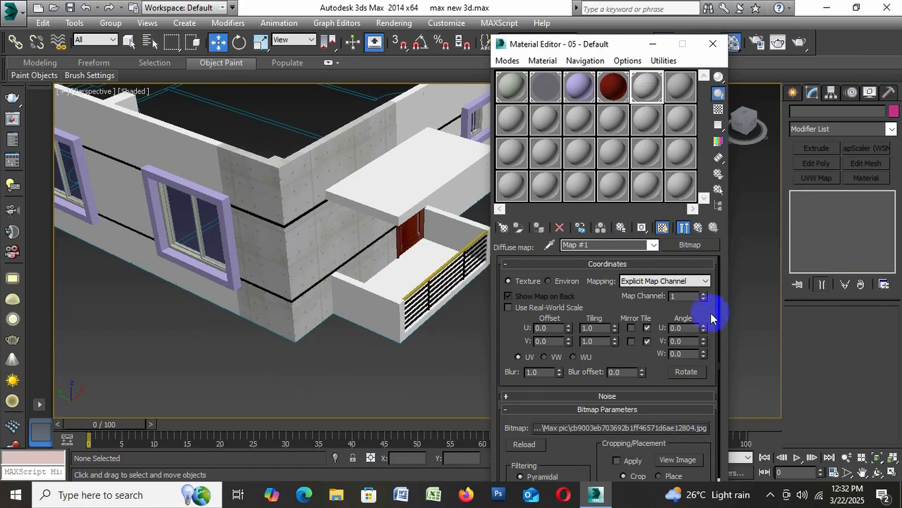
scroll(342, 228, up, 5)
scroll(290, 219, down, 4)
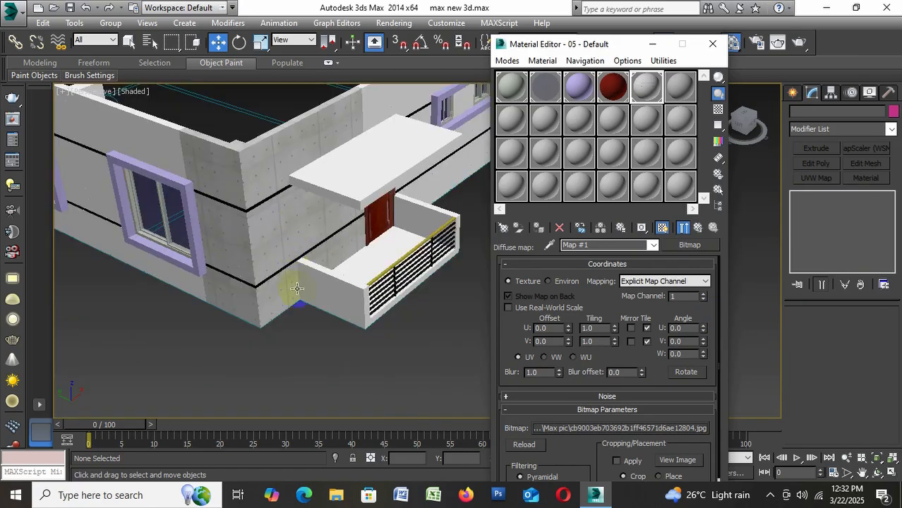
Try image 5 from the desktop as the corner material's diffuse bitmap
click(604, 427)
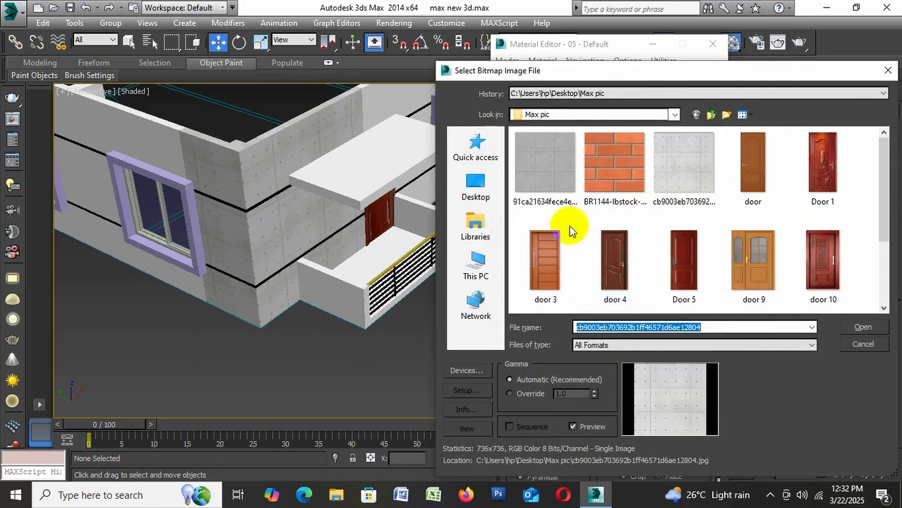
click(475, 185)
click(695, 283)
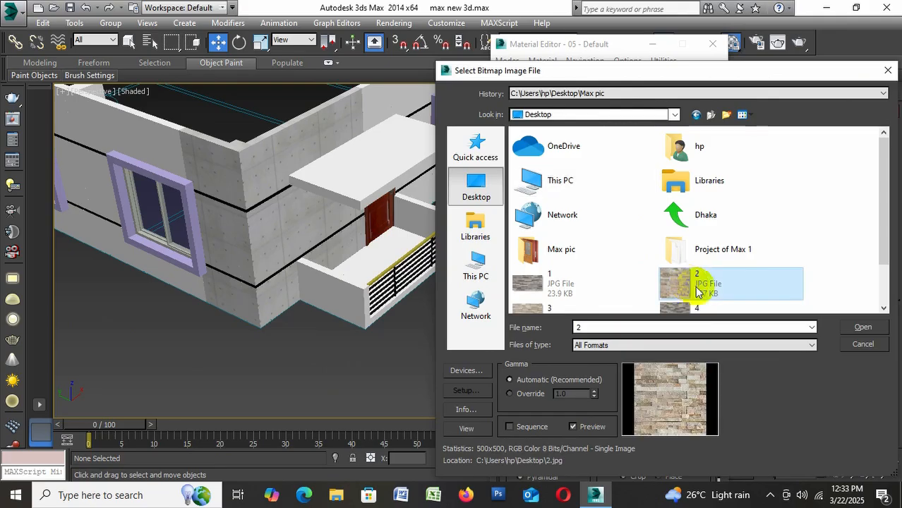
scroll(635, 305, down, 1)
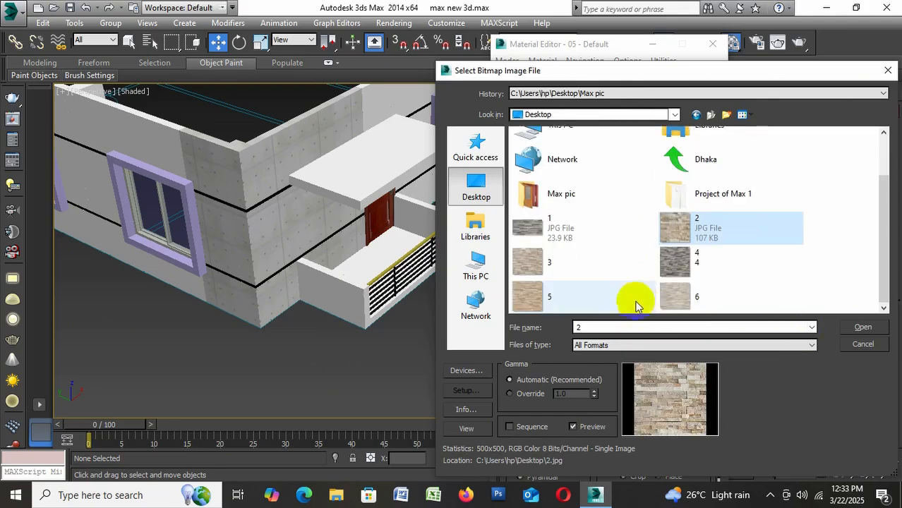
click(569, 298)
click(861, 328)
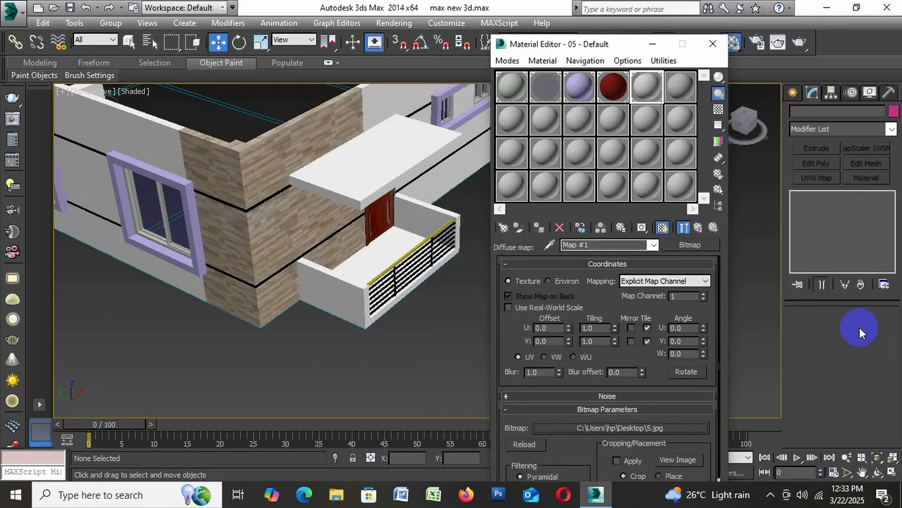
Try desktop images 4 and 2 in turn as the corner material's diffuse bitmap
click(605, 428)
click(632, 263)
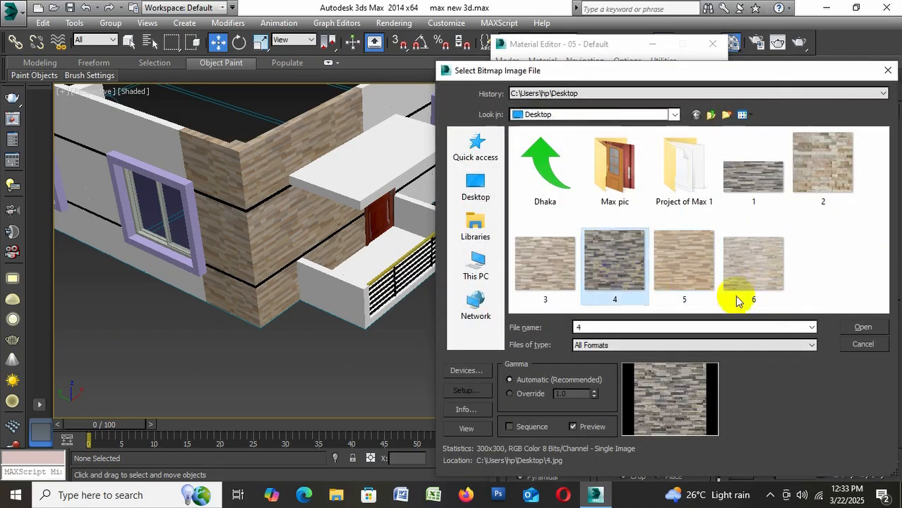
click(862, 328)
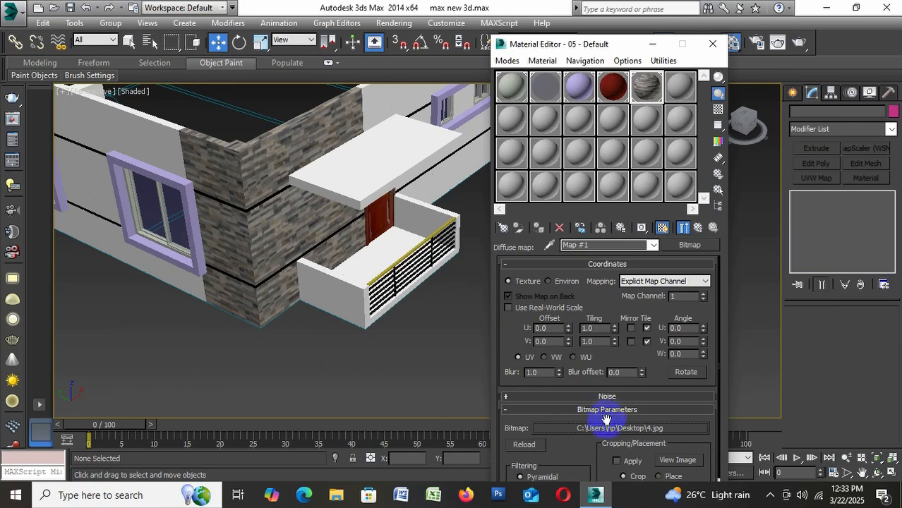
click(604, 428)
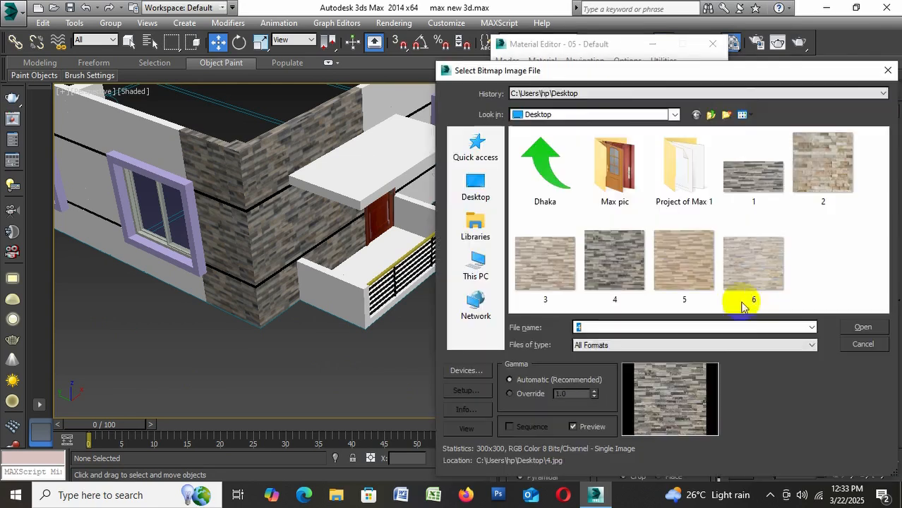
click(745, 273)
click(816, 185)
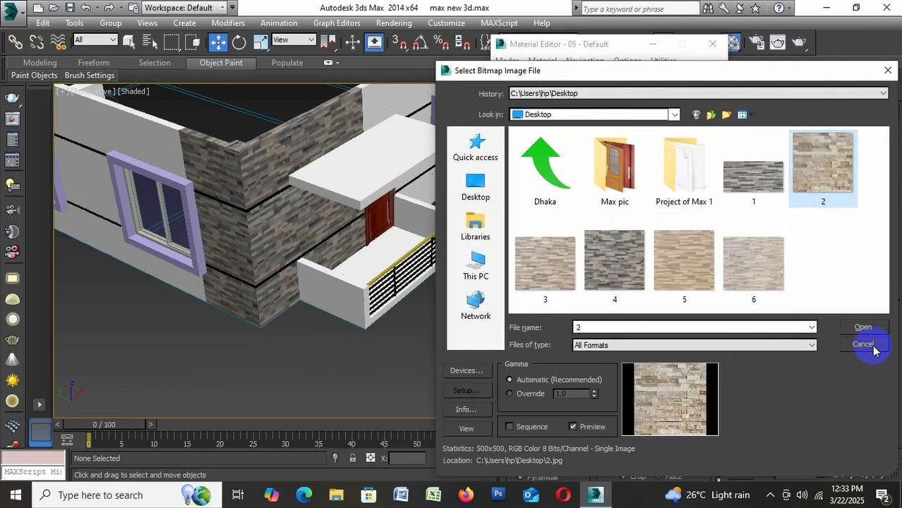
click(862, 327)
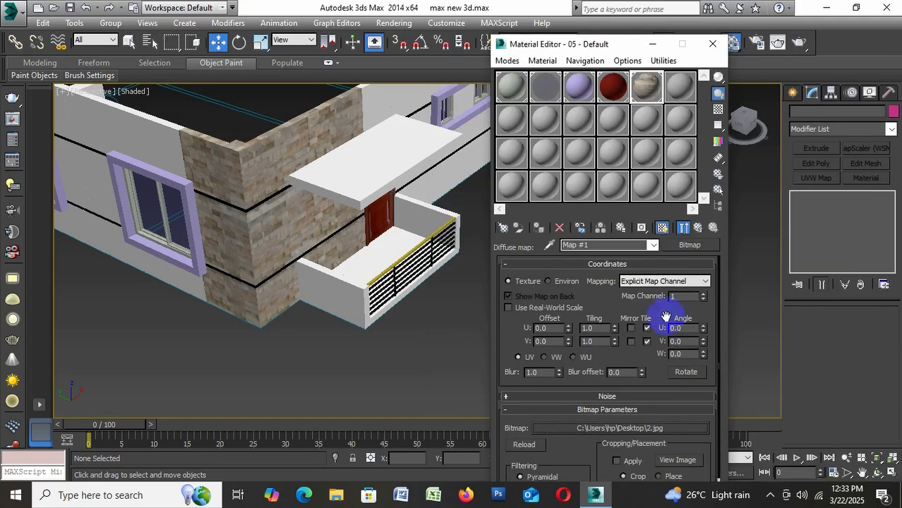
Set the corner material's diffuse bitmap to image 6 from the desktop, close the Material Editor and check the corner walls
click(621, 429)
click(748, 260)
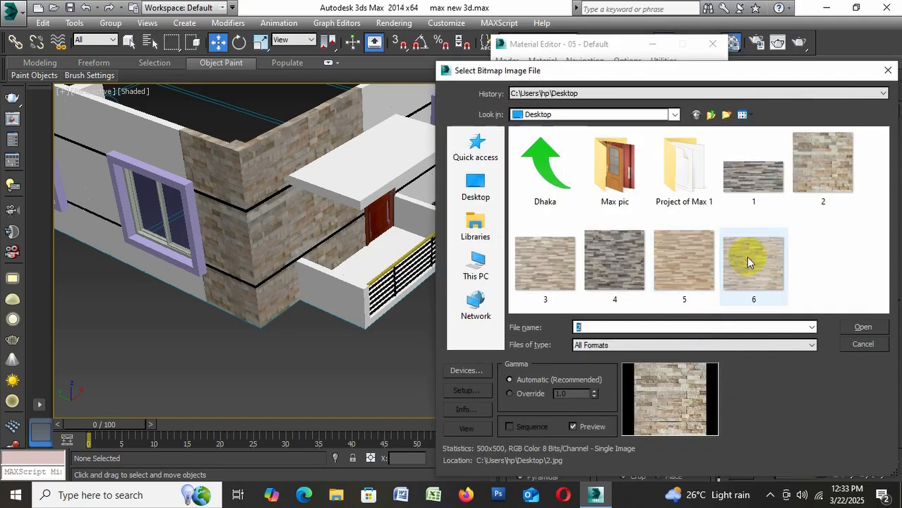
click(854, 328)
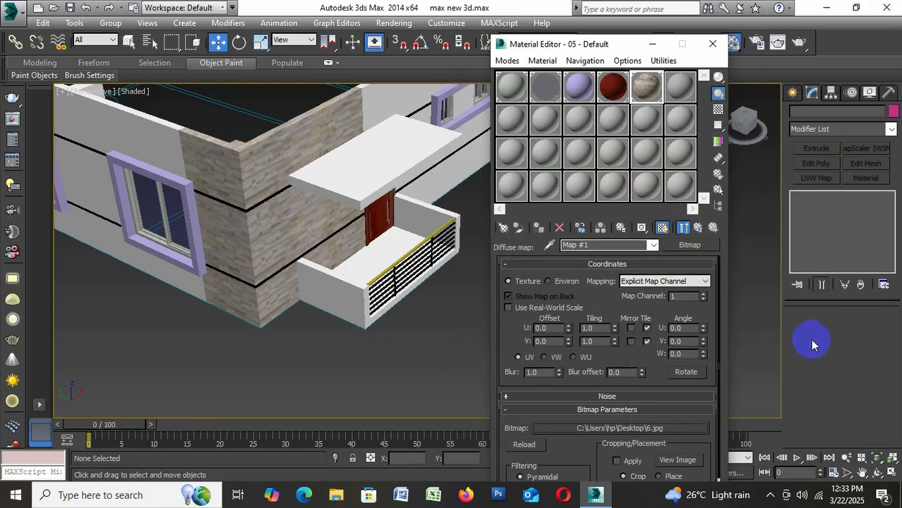
scroll(259, 210, up, 3)
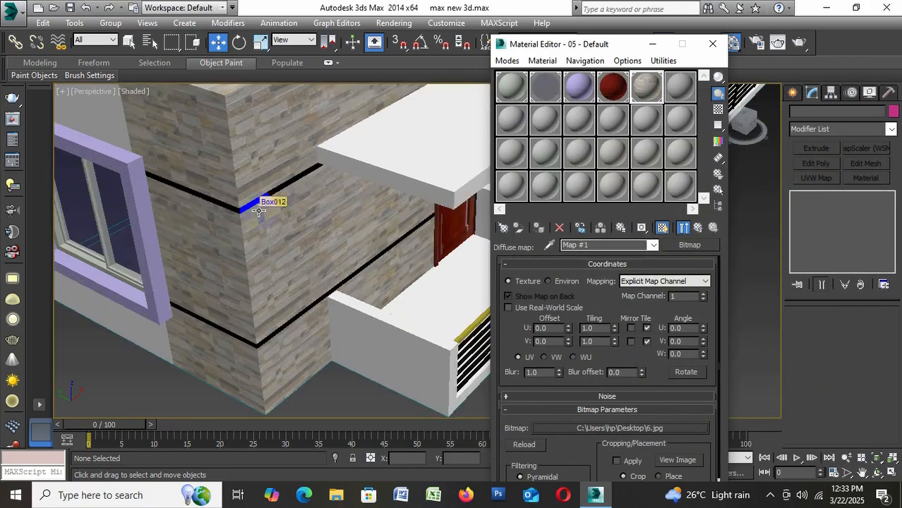
scroll(260, 210, up, 3)
scroll(250, 211, down, 4)
click(459, 176)
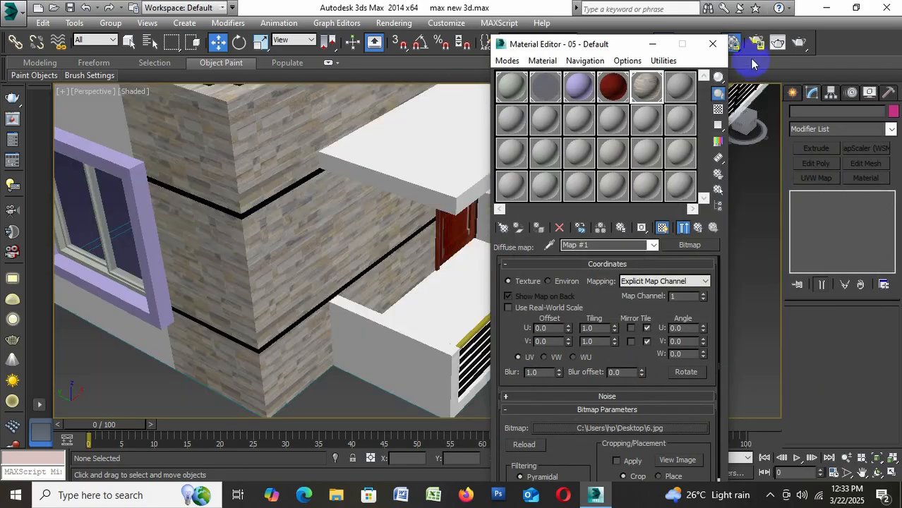
click(712, 44)
scroll(353, 257, down, 4)
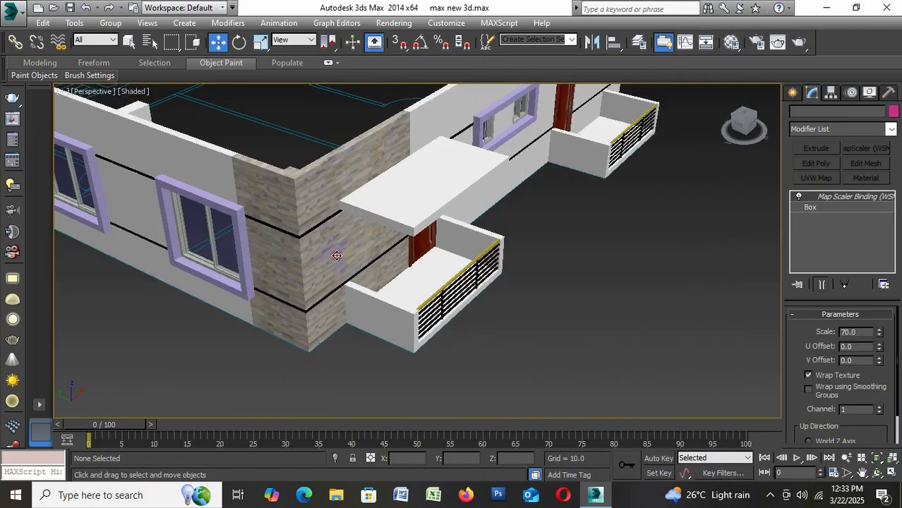
click(337, 256)
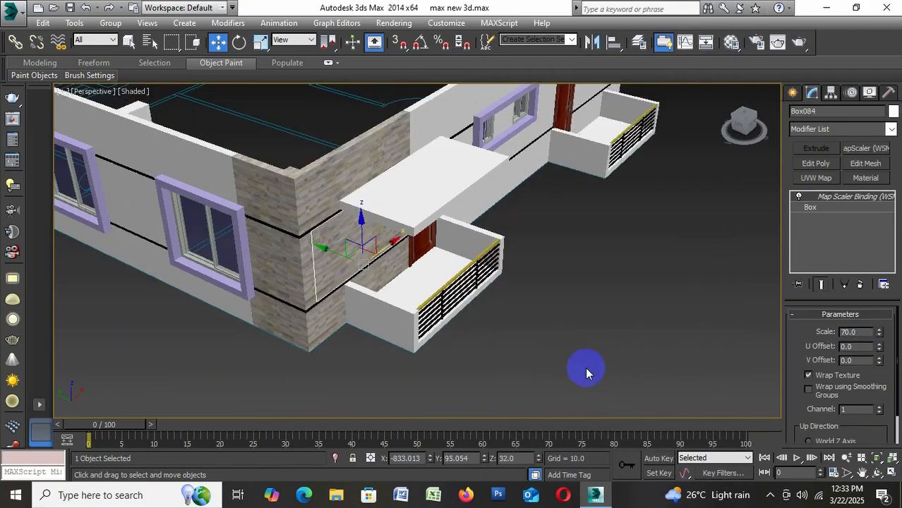
click(588, 373)
Ungroup the wall pieces at the far end of the long window wall and deselect them
scroll(409, 253, down, 5)
scroll(220, 230, up, 5)
middle_drag(114, 202, 177, 262)
click(153, 151)
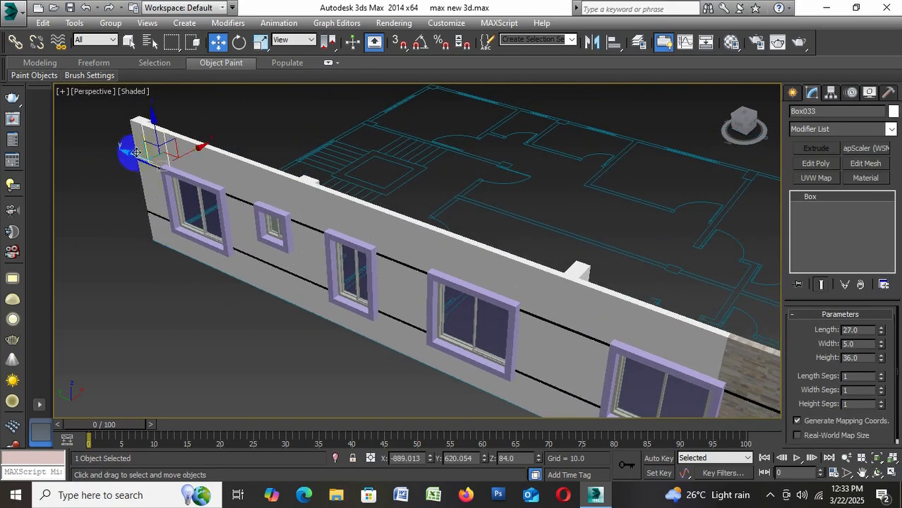
ctrl+click(135, 151)
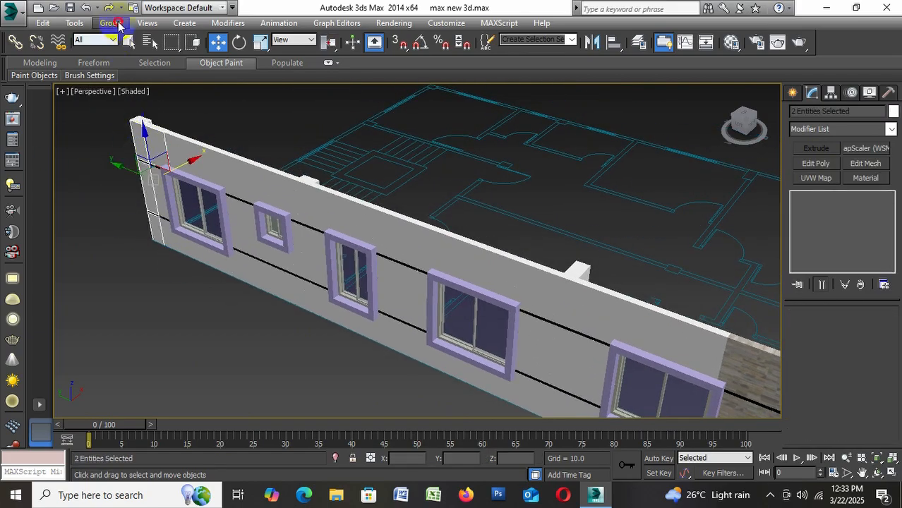
click(118, 26)
click(125, 54)
click(105, 187)
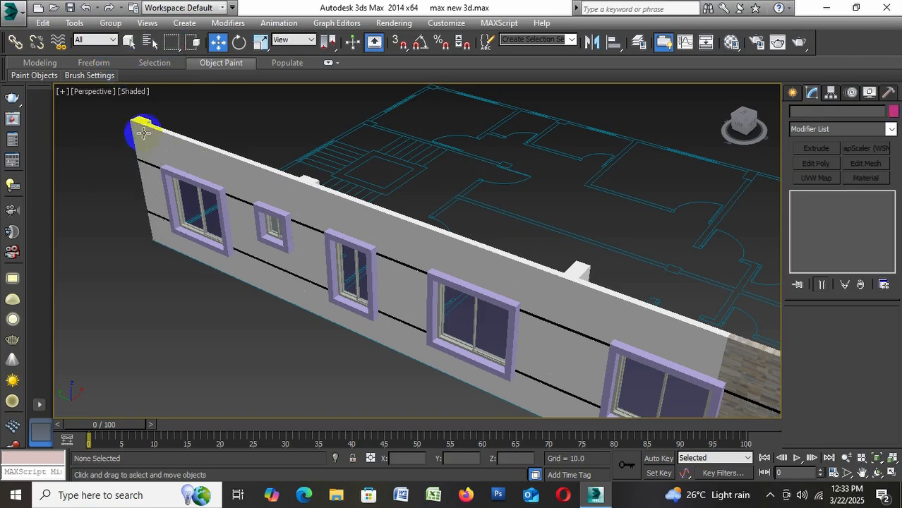
Assign the 05 - Default stone material to the eight wall pieces at the far end, around the last window
click(140, 133)
ctrl+click(150, 140)
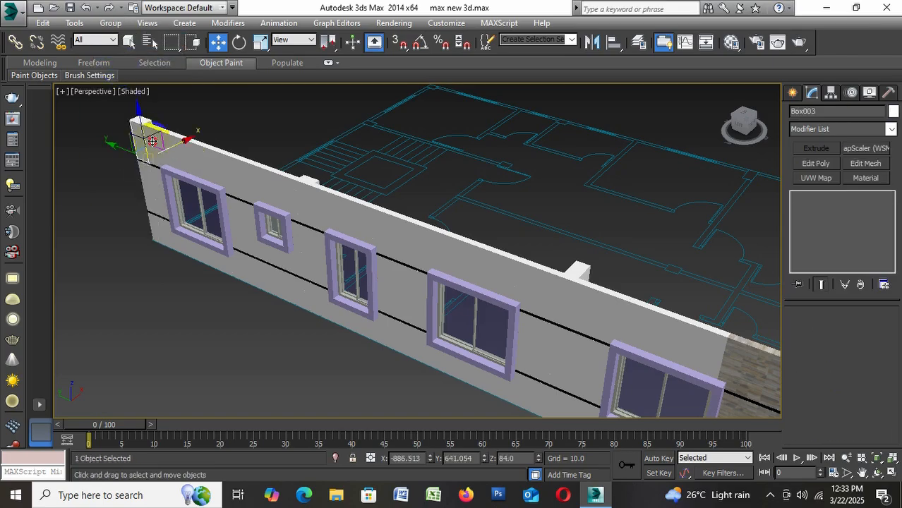
ctrl+click(158, 182)
ctrl+click(153, 212)
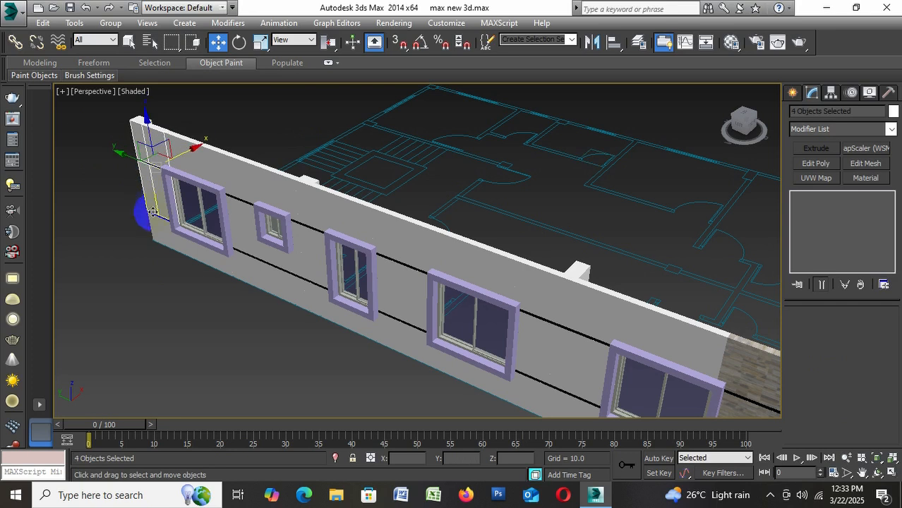
ctrl+click(158, 228)
ctrl+click(203, 255)
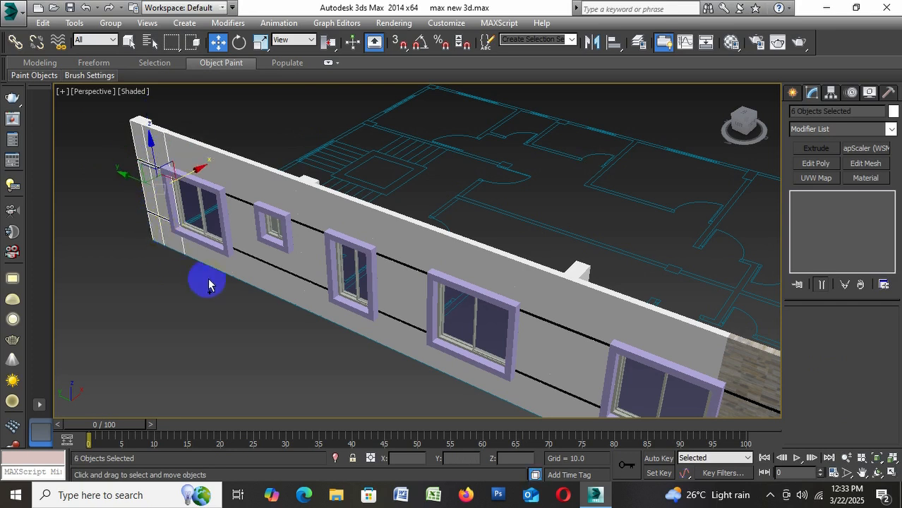
ctrl+click(206, 249)
ctrl+click(196, 159)
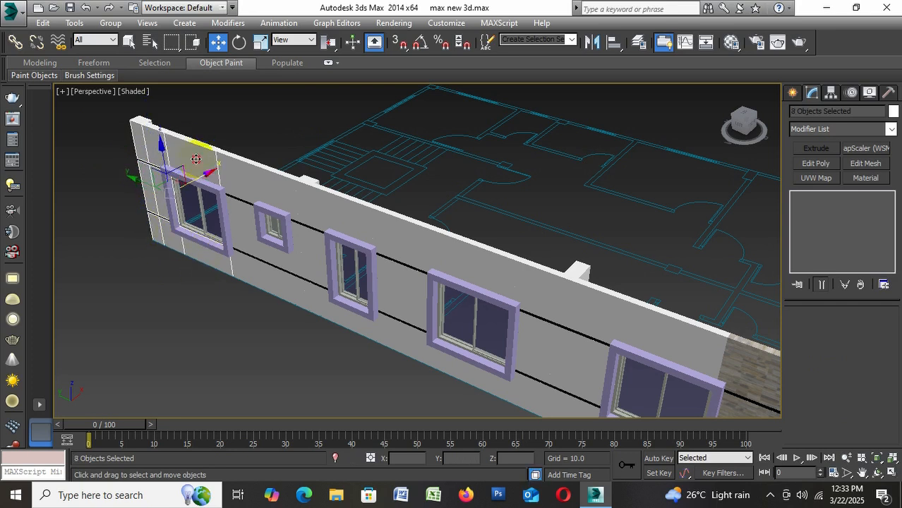
key(m)
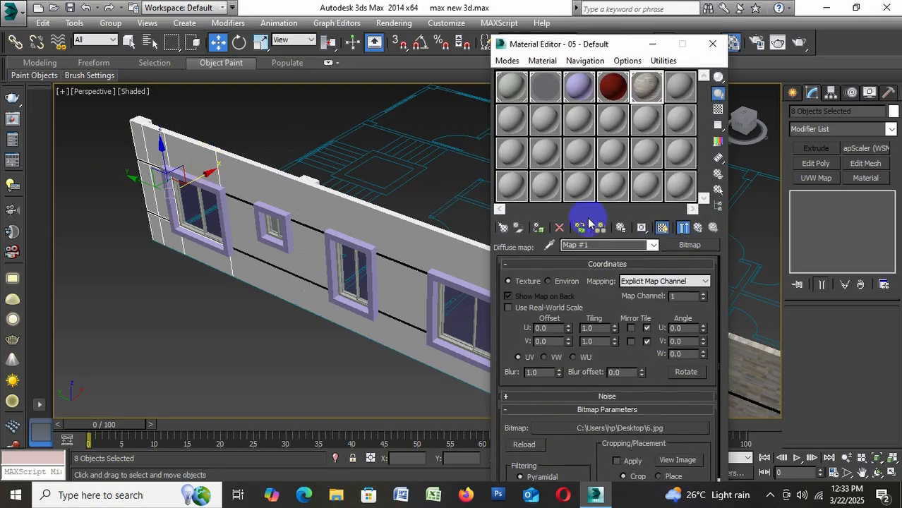
click(537, 229)
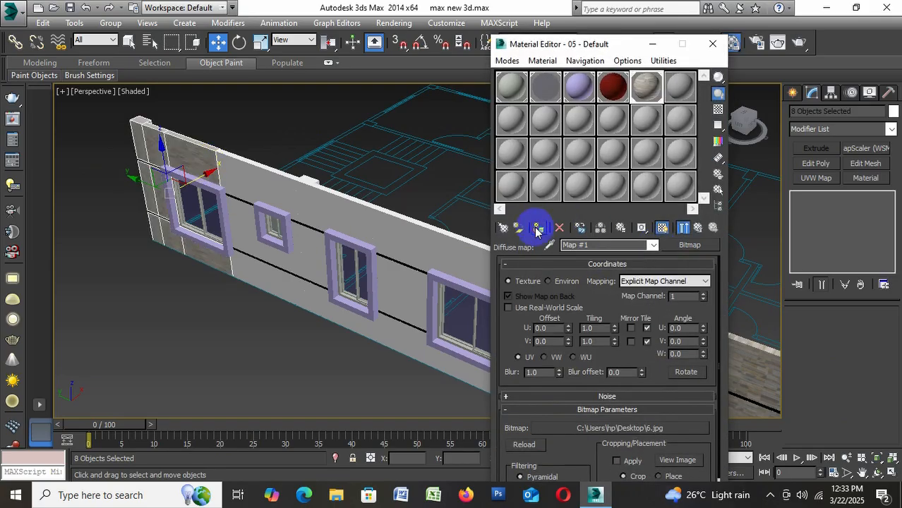
click(712, 44)
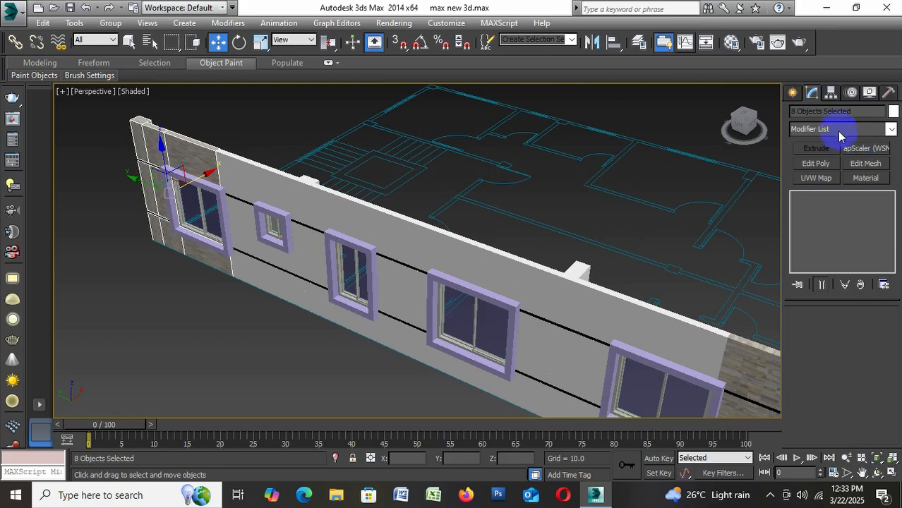
Apply the MapScaler (WSM) modifier to the eight selected far-end wall pieces and deselect them
click(836, 129)
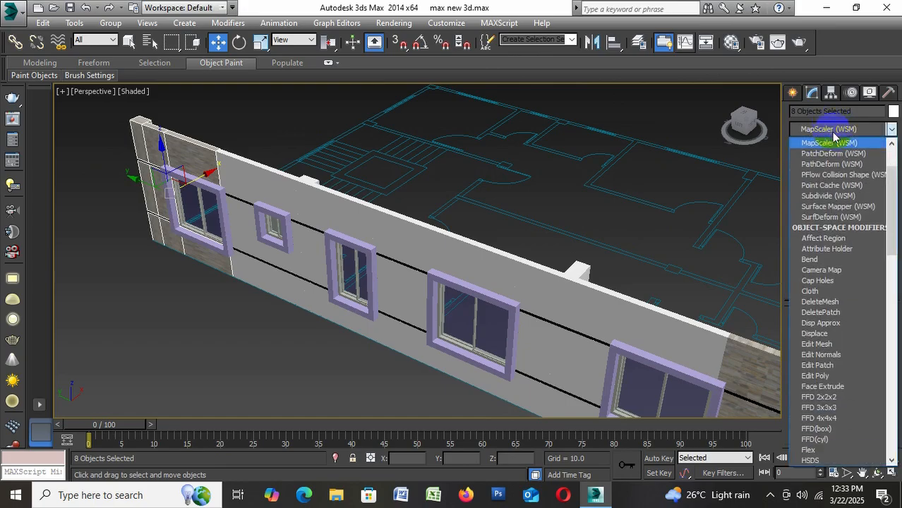
click(850, 145)
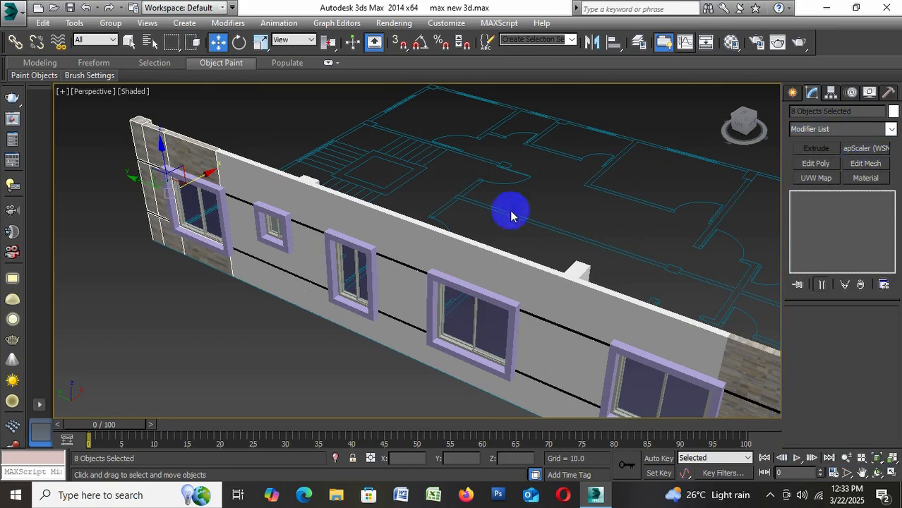
click(137, 272)
Set the MapScaler scale to 70 on the wall piece above the far-end window, deselect it and check the house
scroll(191, 162, up, 2)
click(191, 163)
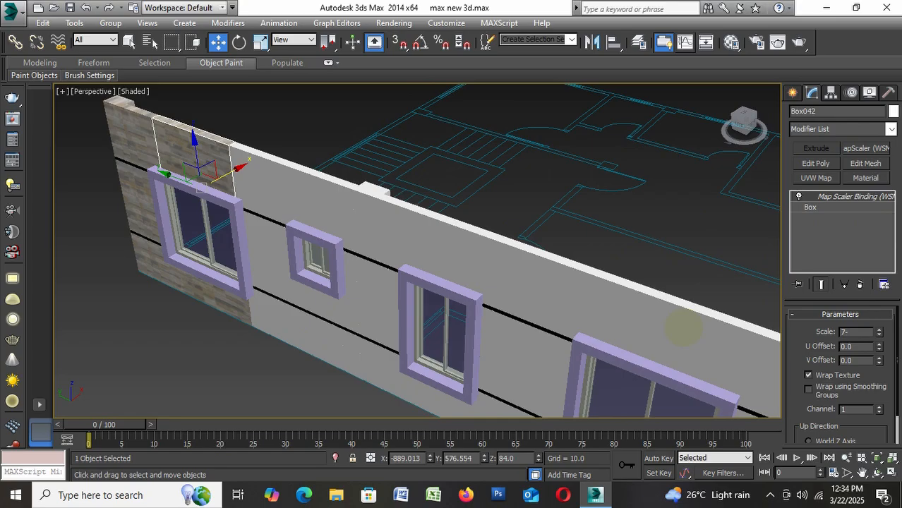
key(Return)
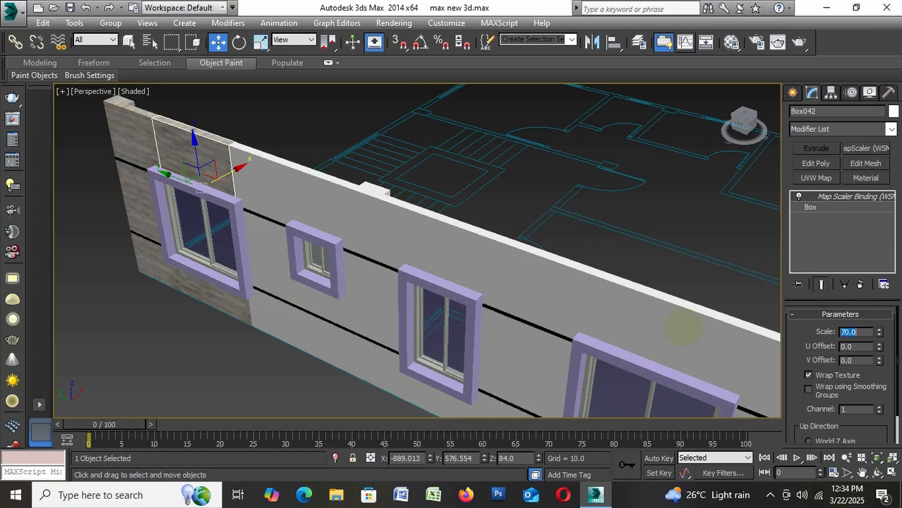
click(183, 343)
scroll(201, 212, down, 5)
scroll(256, 262, up, 2)
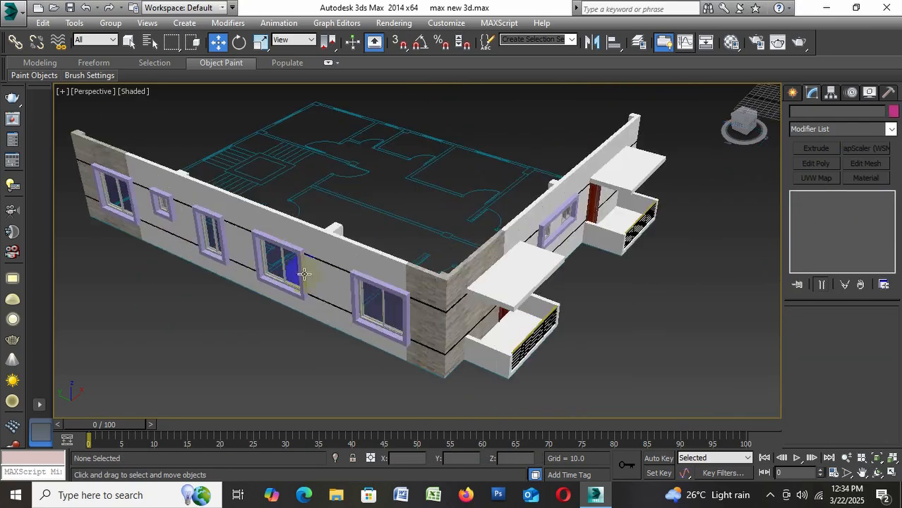
alt+middle_drag(416, 340, 547, 334)
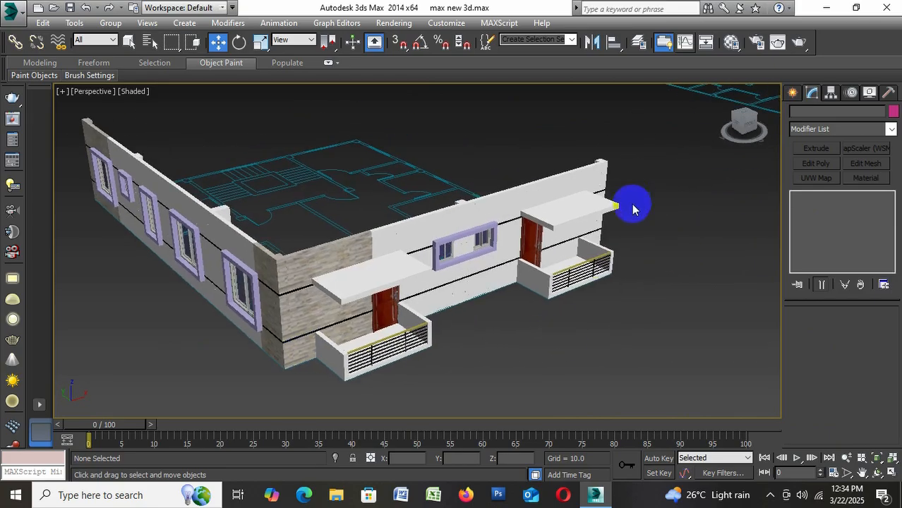
Select the narrow wall group at the outer end of the door wall, beside the far balcony
scroll(616, 205, up, 3)
click(619, 185)
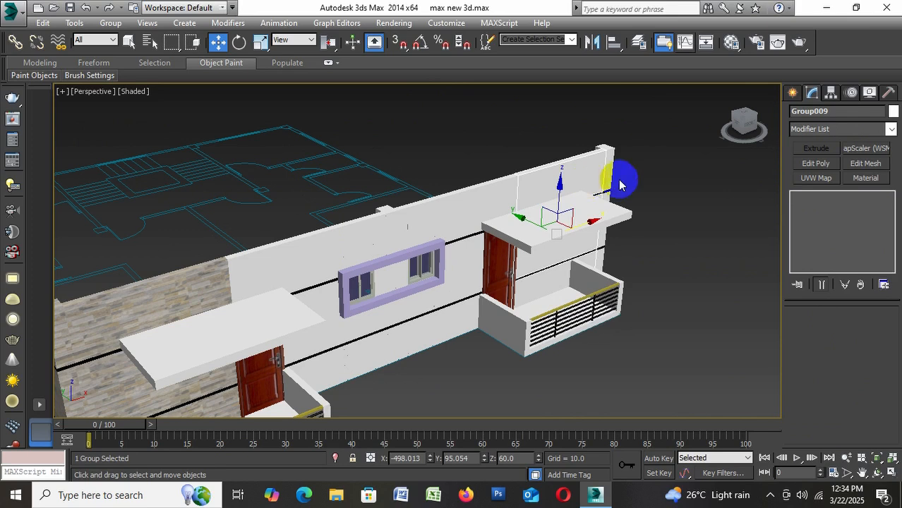
click(611, 168)
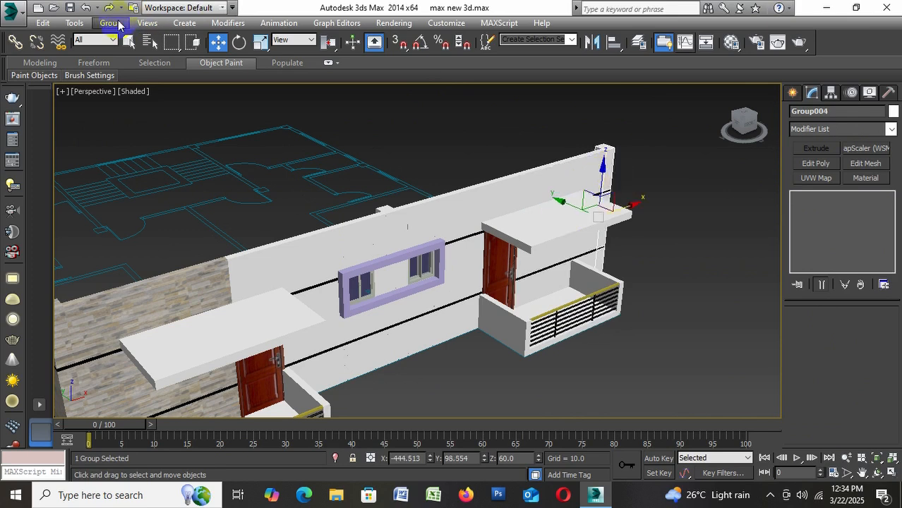
click(113, 22)
click(129, 39)
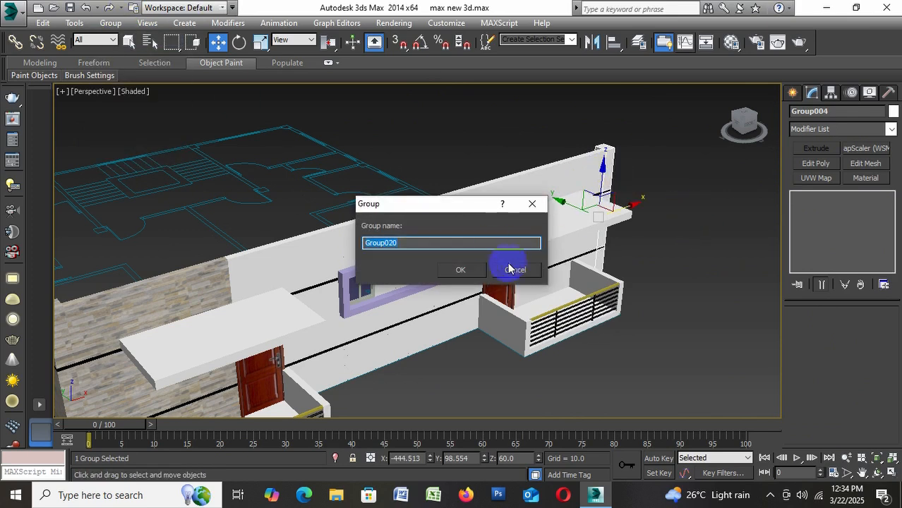
click(514, 268)
Ungroup the selected narrow end group and the adjoining wall group behind the far balcony
click(113, 23)
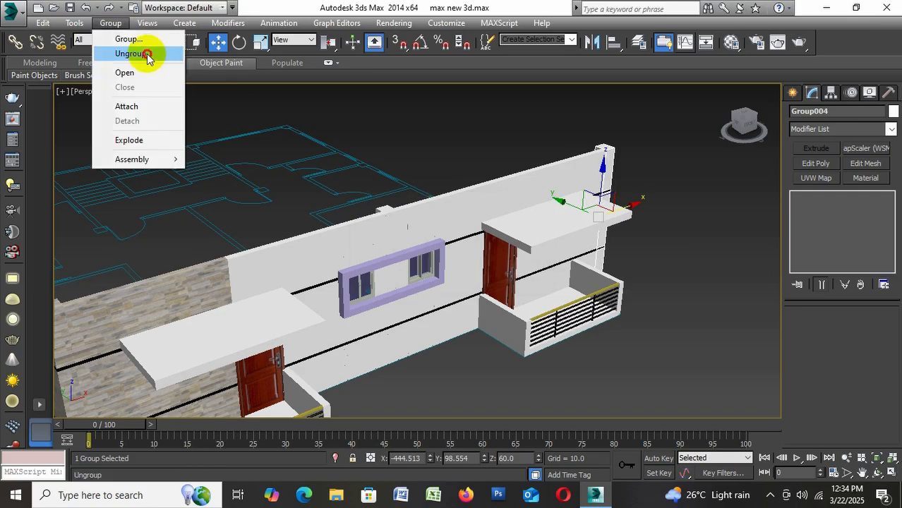
click(128, 54)
click(553, 174)
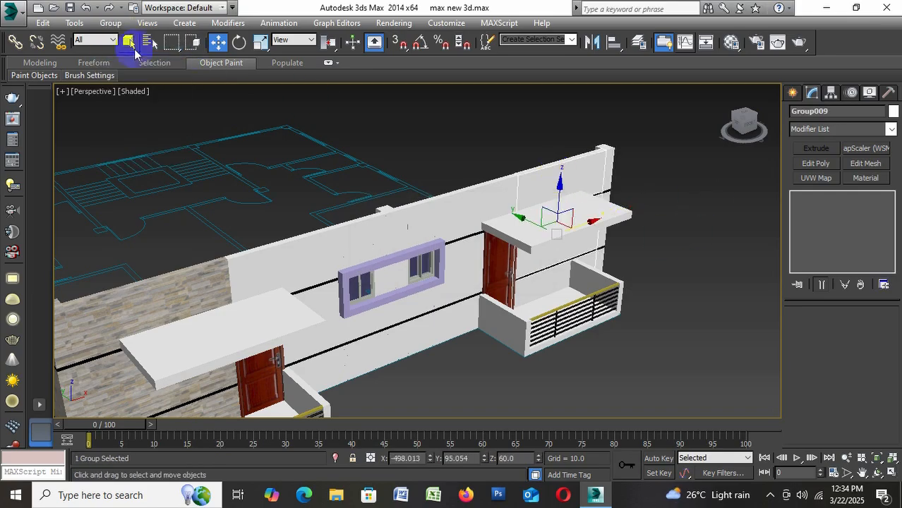
click(113, 23)
click(150, 54)
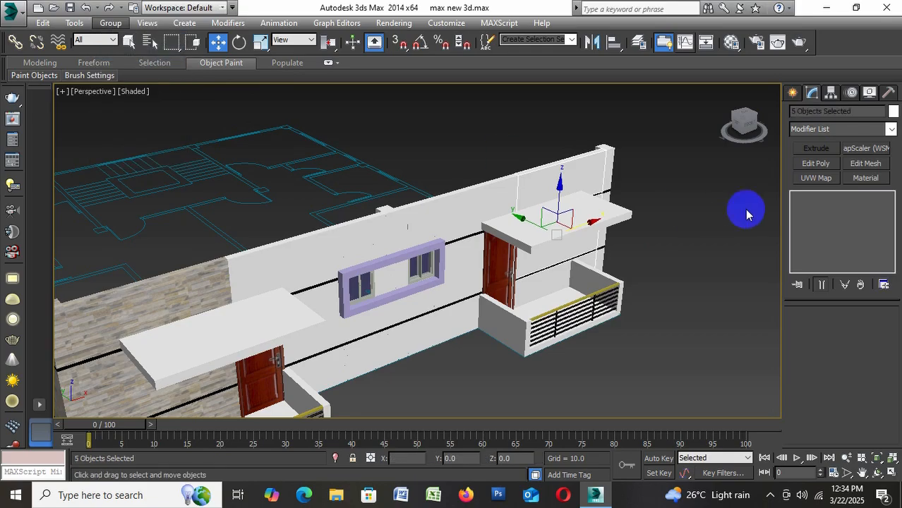
Assign the 05 - Default stone material to the six wall pieces around the far balcony, including the narrow end pieces
click(570, 185)
scroll(571, 185, up, 3)
click(632, 161)
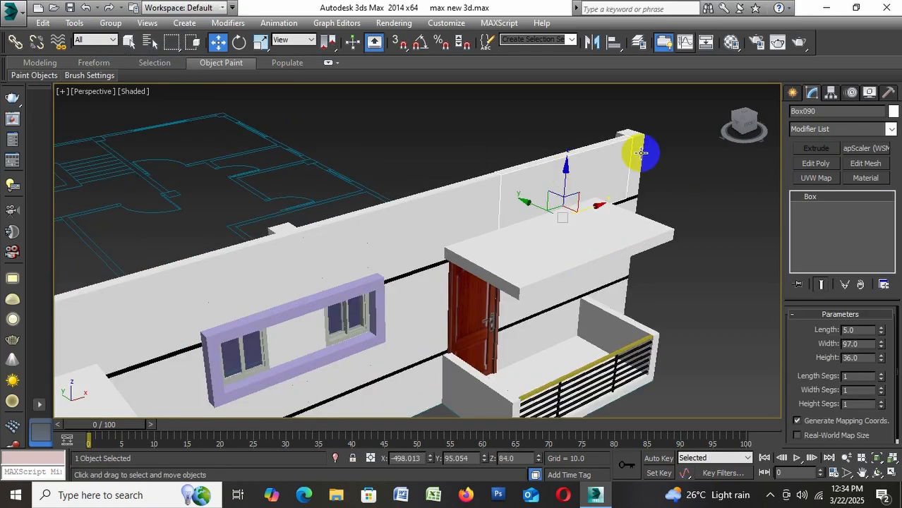
ctrl+click(639, 154)
ctrl+click(557, 288)
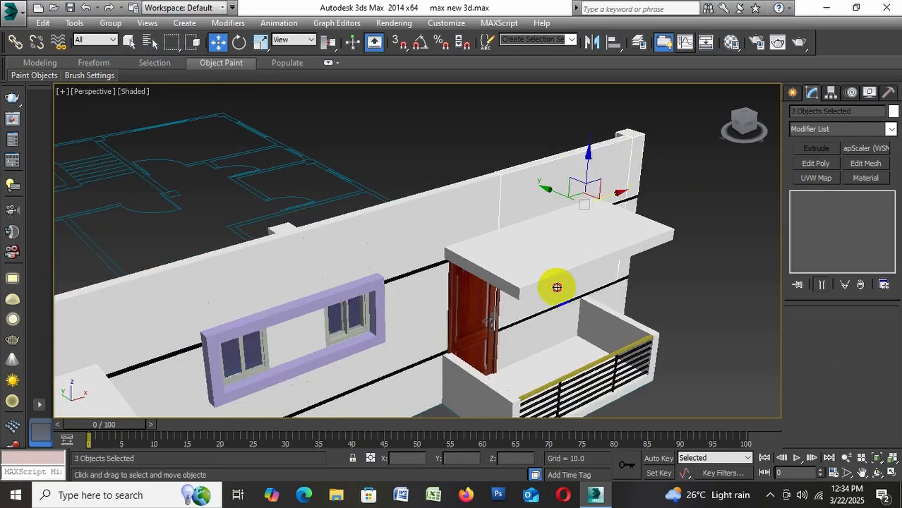
ctrl+click(625, 264)
ctrl+click(553, 325)
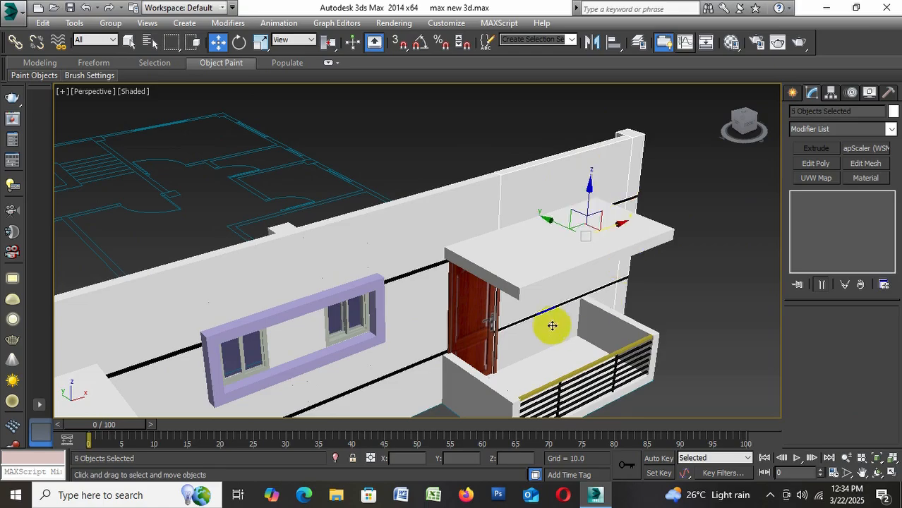
ctrl+click(624, 297)
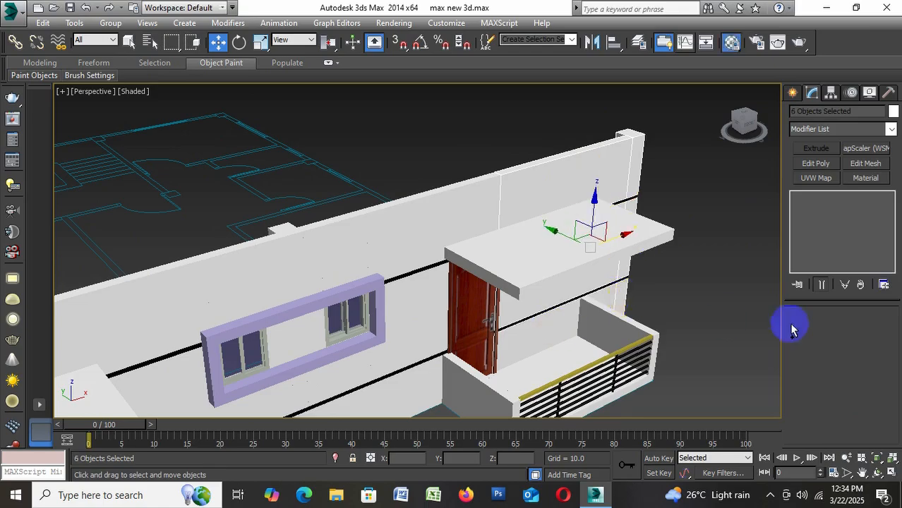
key(m)
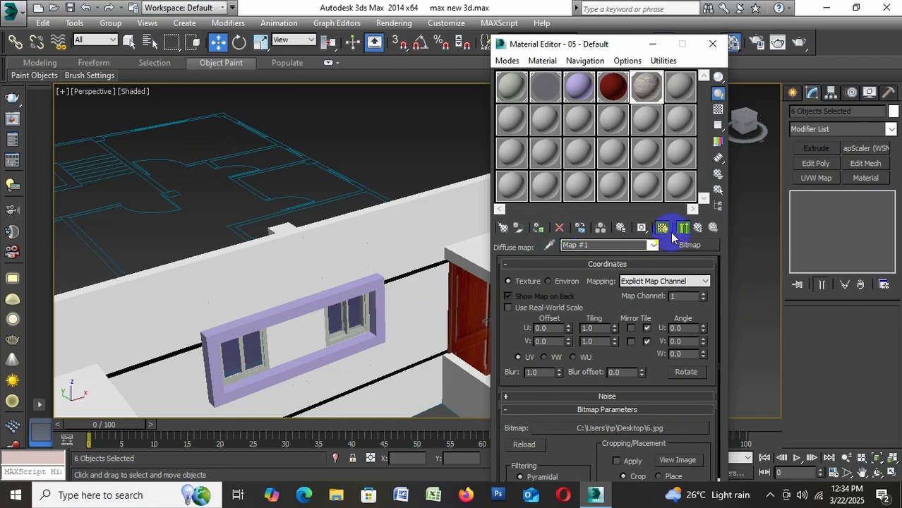
click(712, 45)
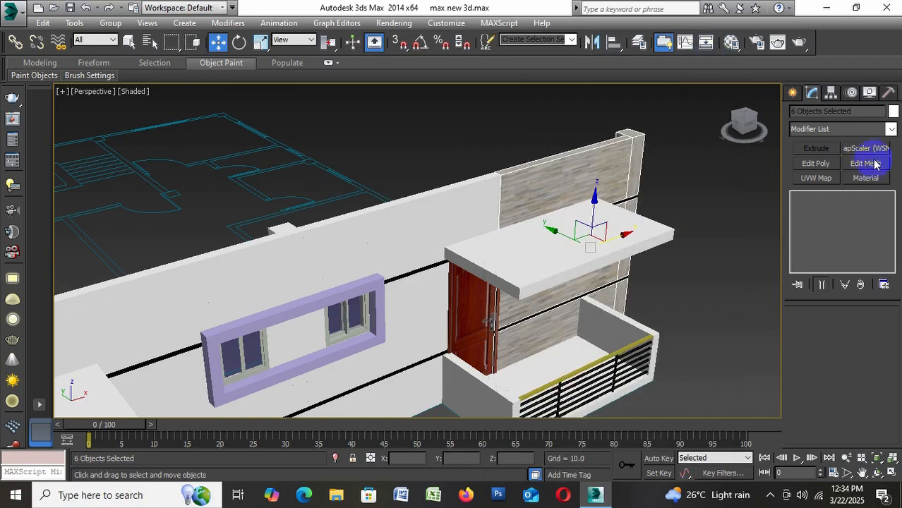
Apply the MapScaler (WSM) modifier to the six selected wall pieces around the far balcony
click(826, 129)
scroll(833, 152, down, 1)
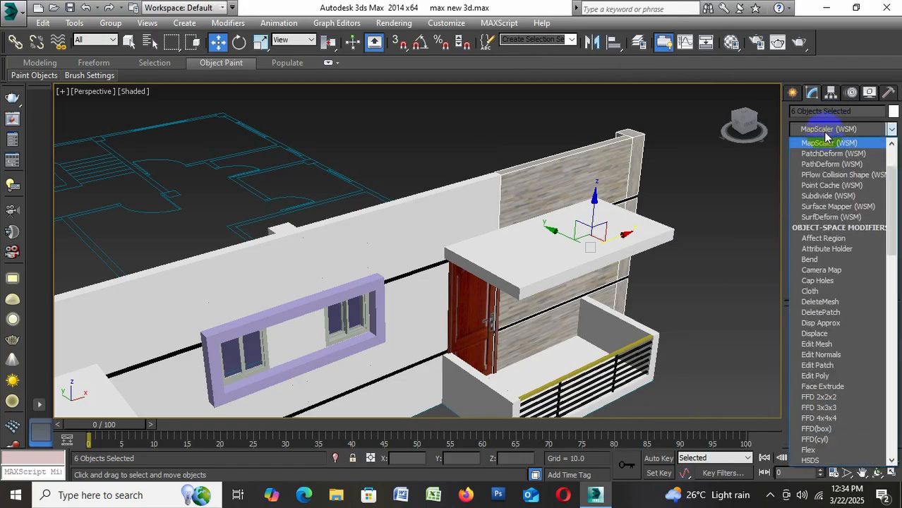
click(834, 146)
click(744, 265)
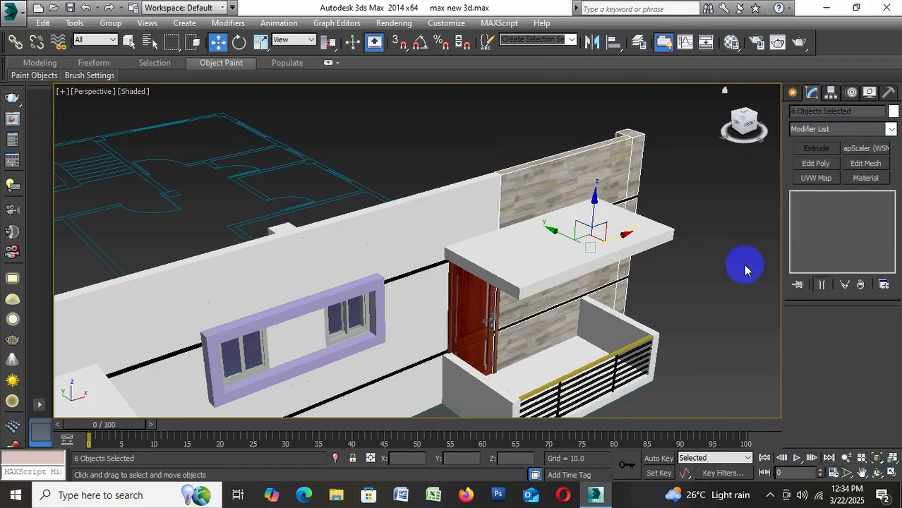
Reduce the MapScaler scale on the wall piece above the far balcony's canopy to match the other stone walls, and deselect it
click(580, 189)
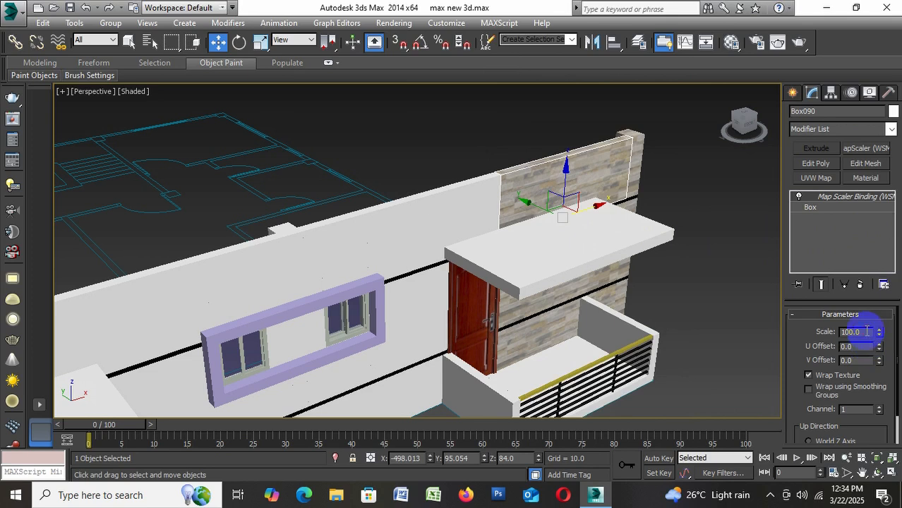
drag(867, 332, 796, 331)
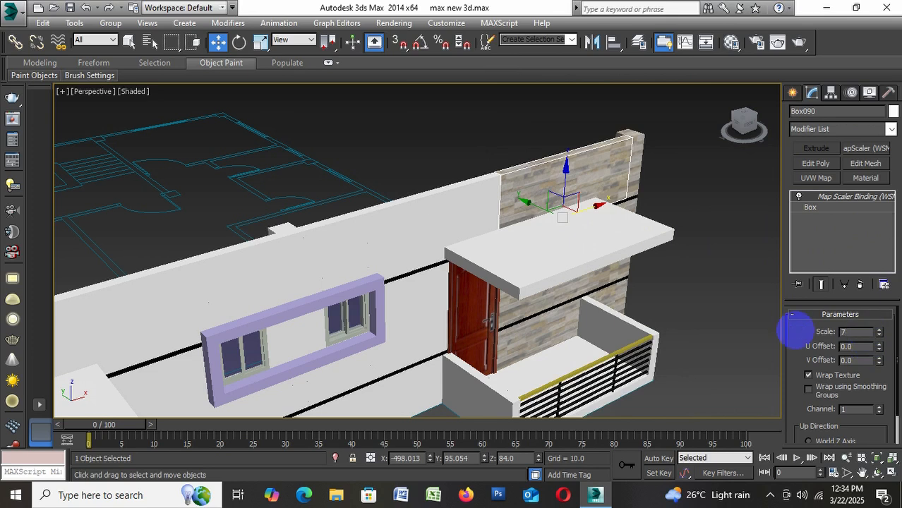
key(Return)
click(659, 274)
Try 2.jpg from the Desktop as the diffuse bitmap of the 05 - Default wall material
alt+middle_drag(353, 201, 355, 271)
scroll(355, 271, up, 4)
alt+middle_drag(380, 314, 405, 292)
scroll(405, 296, down, 5)
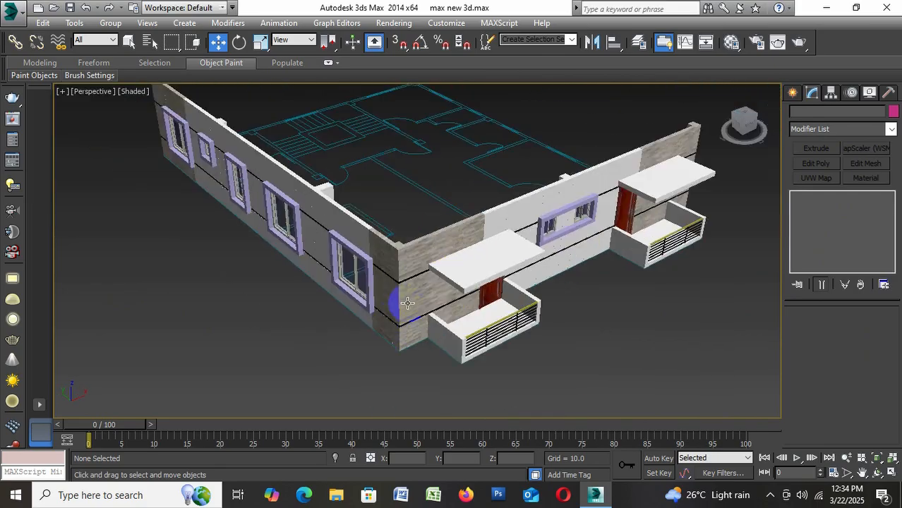
alt+middle_drag(387, 328, 408, 329)
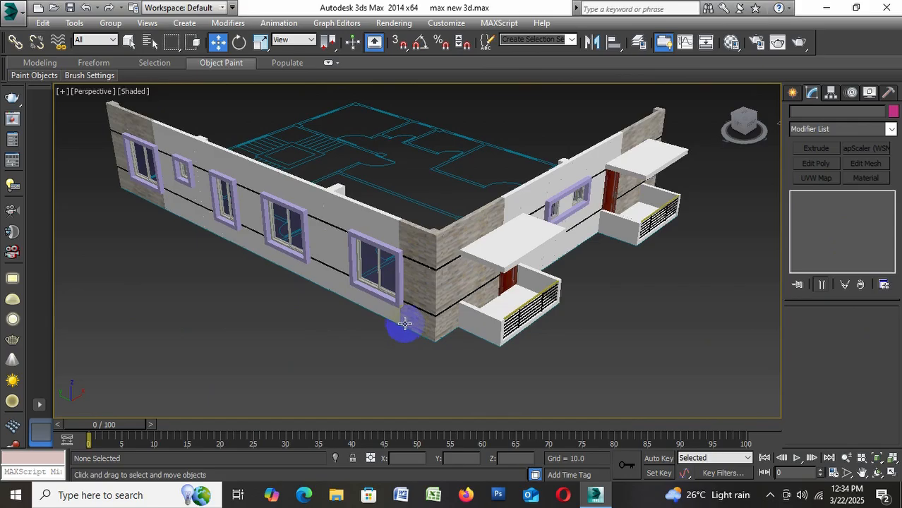
key(m)
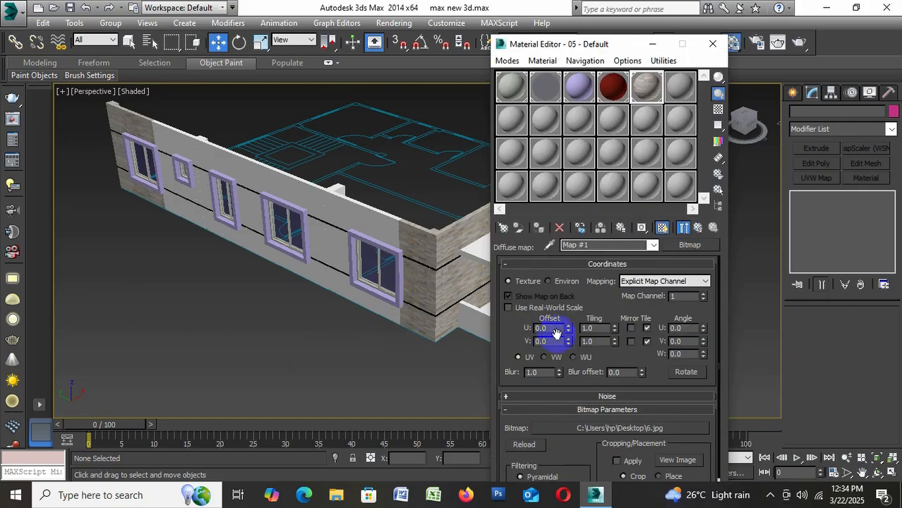
click(601, 428)
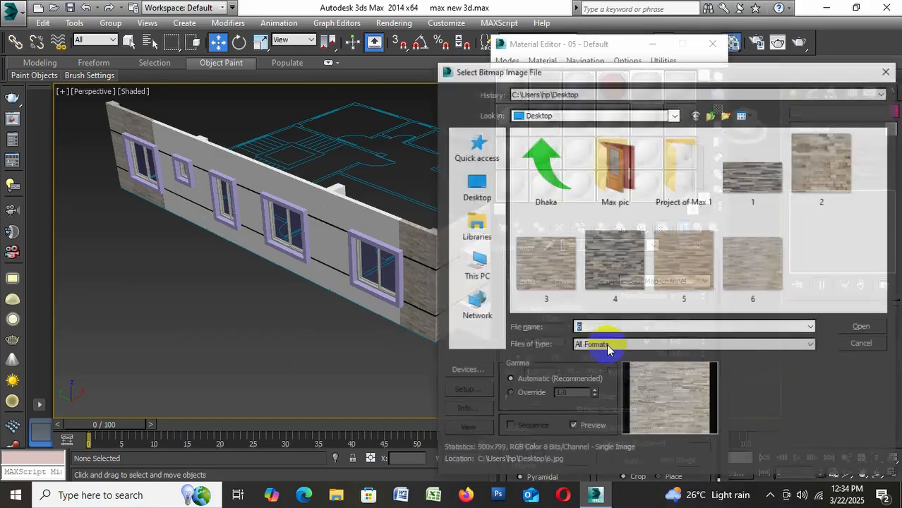
click(822, 163)
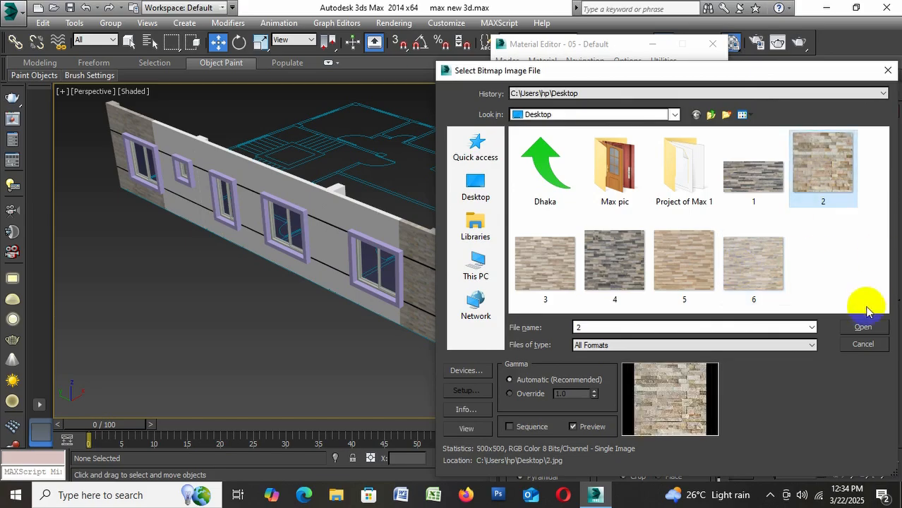
click(863, 327)
click(300, 233)
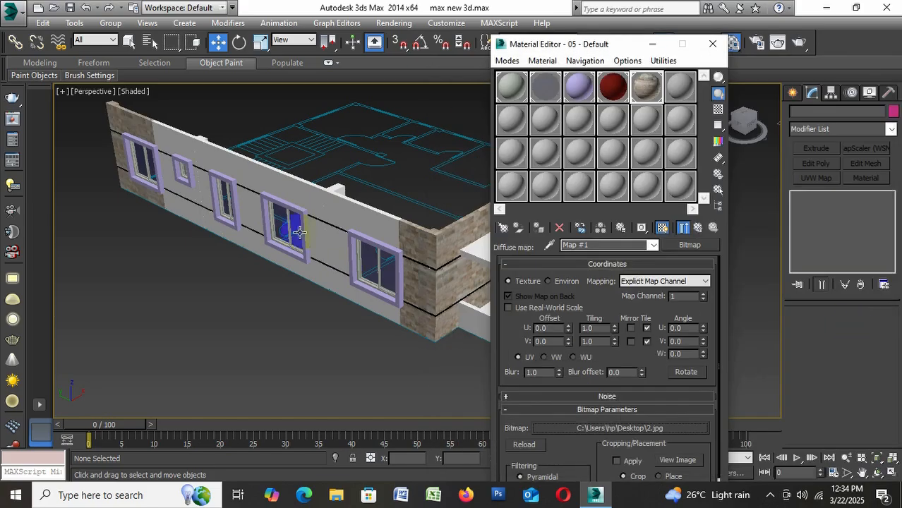
Try the red brick image BR1144-Ibstock-Dorking-Red-main-300x300 from the Max pic folder as the wall material's bitmap
click(595, 428)
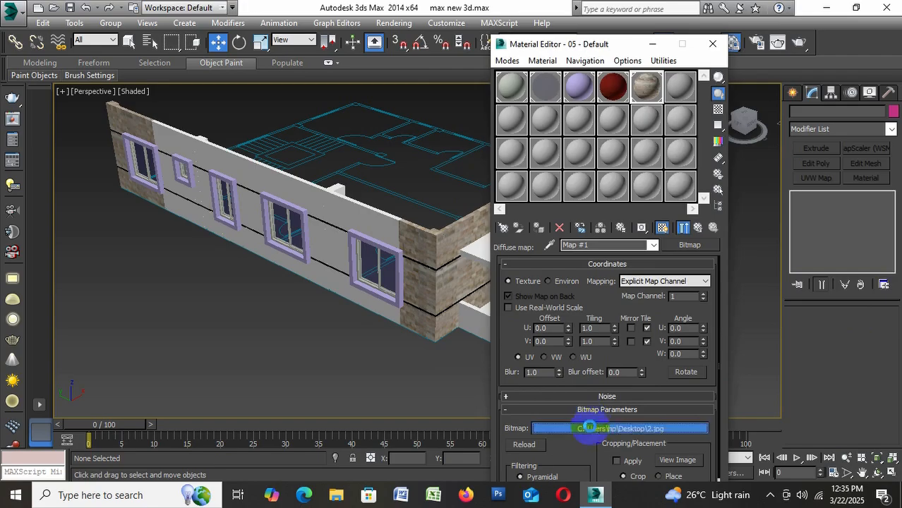
double_click(628, 187)
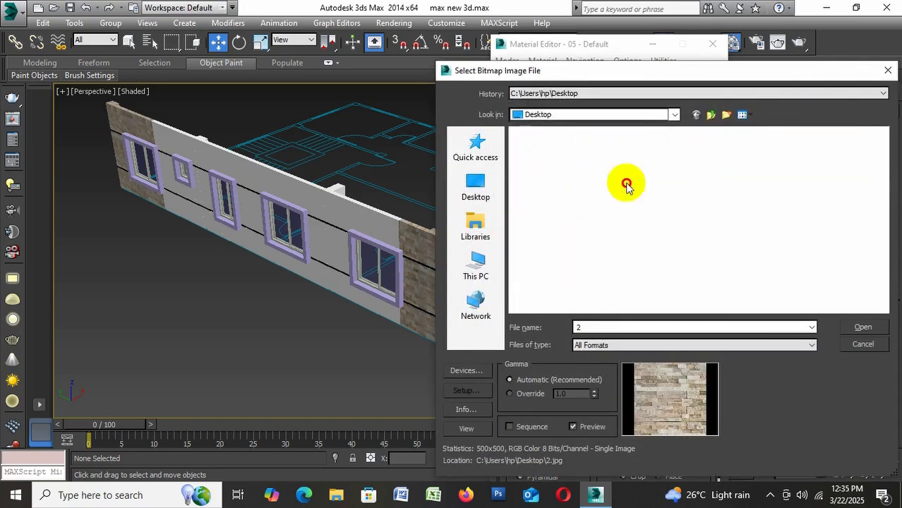
click(612, 185)
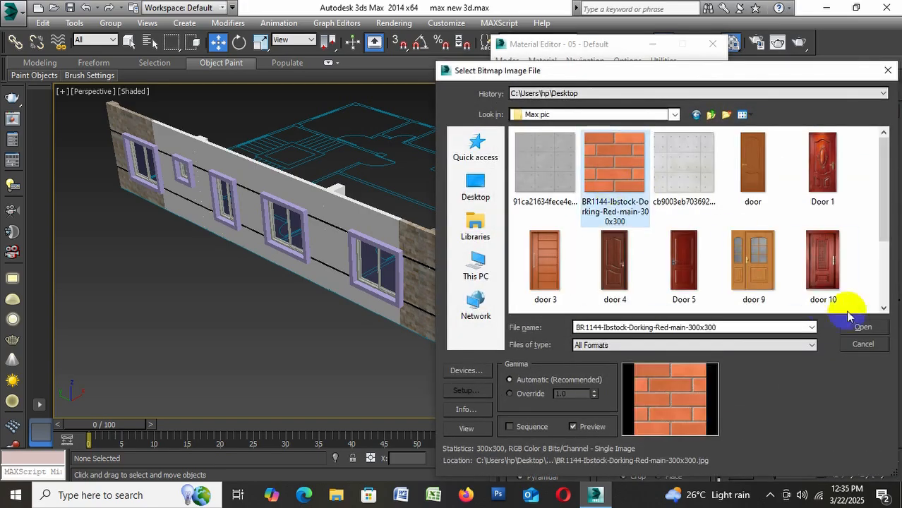
click(863, 327)
click(454, 322)
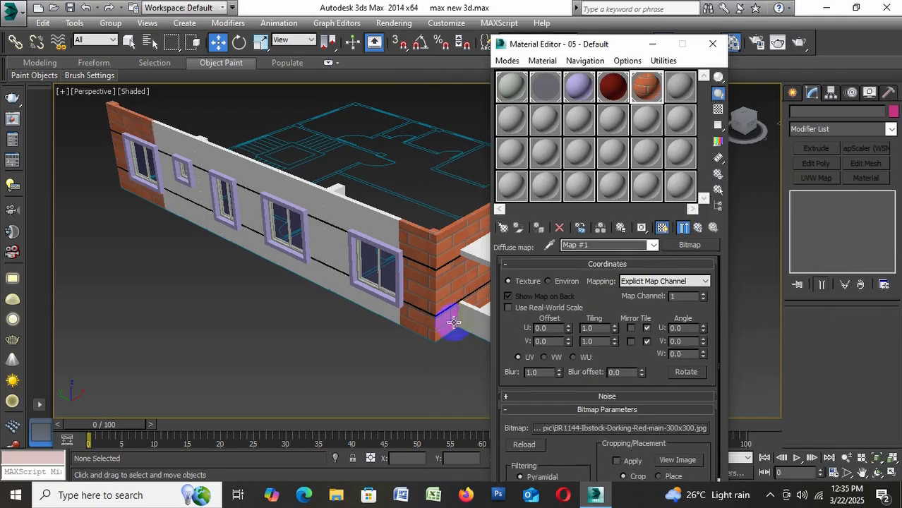
click(479, 331)
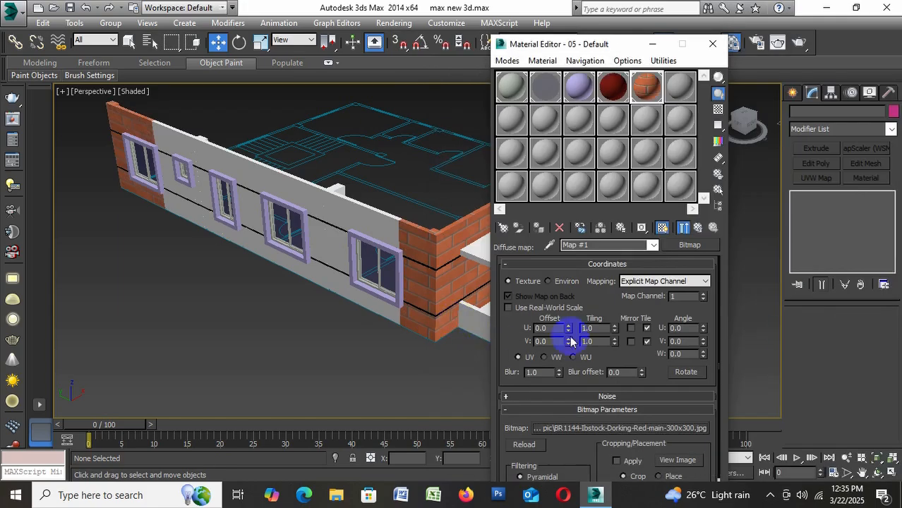
Try the grey concrete panel image 91ca21634fece4e836fcd6c7859d3192.jpg as the wall material's bitmap
click(602, 432)
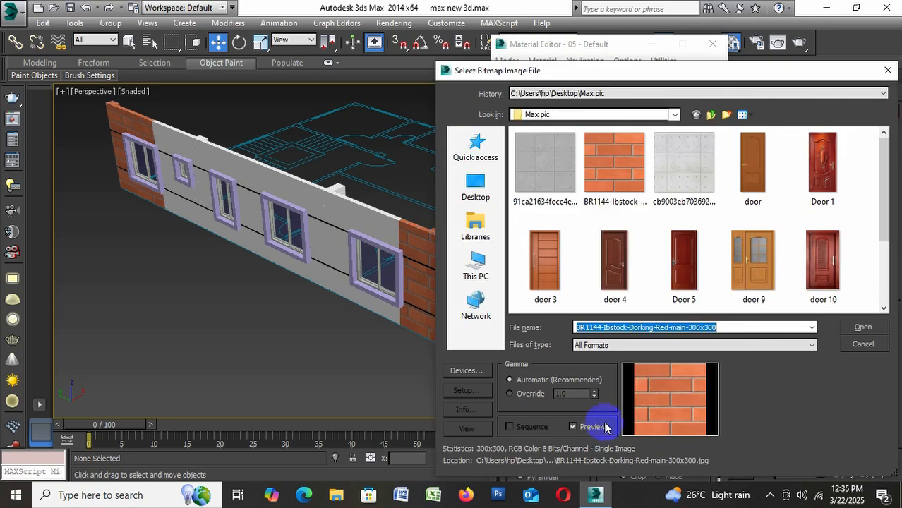
click(540, 185)
click(863, 327)
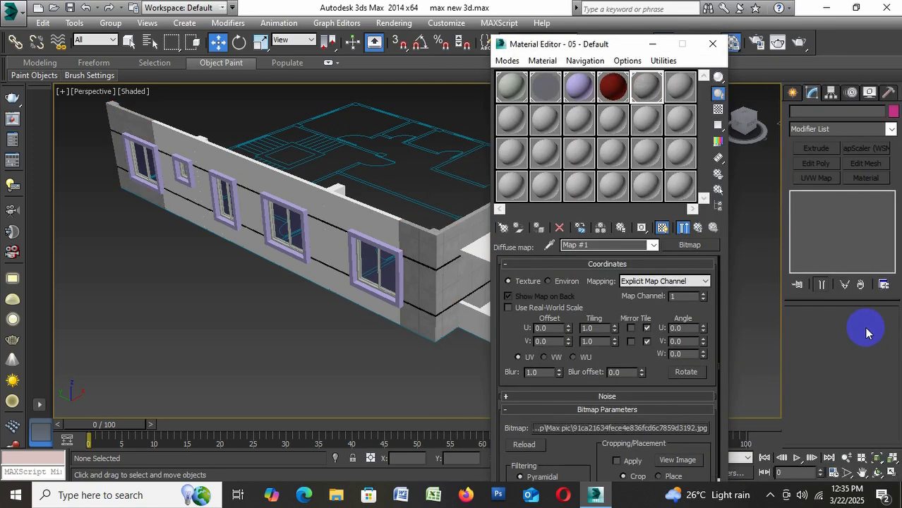
Replace the wall material's bitmap with 5.jpg from the Desktop and close the Material Editor
click(585, 428)
scroll(588, 242, down, 2)
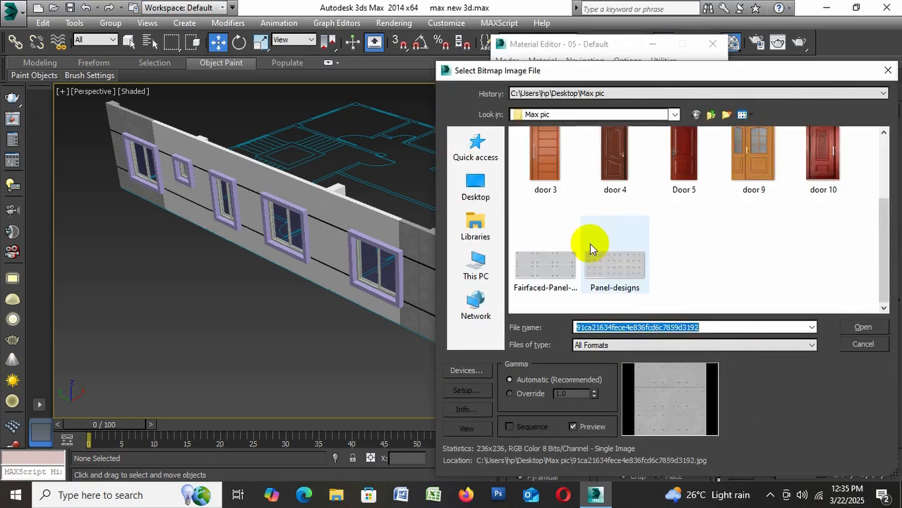
click(485, 195)
scroll(706, 272, down, 2)
click(544, 293)
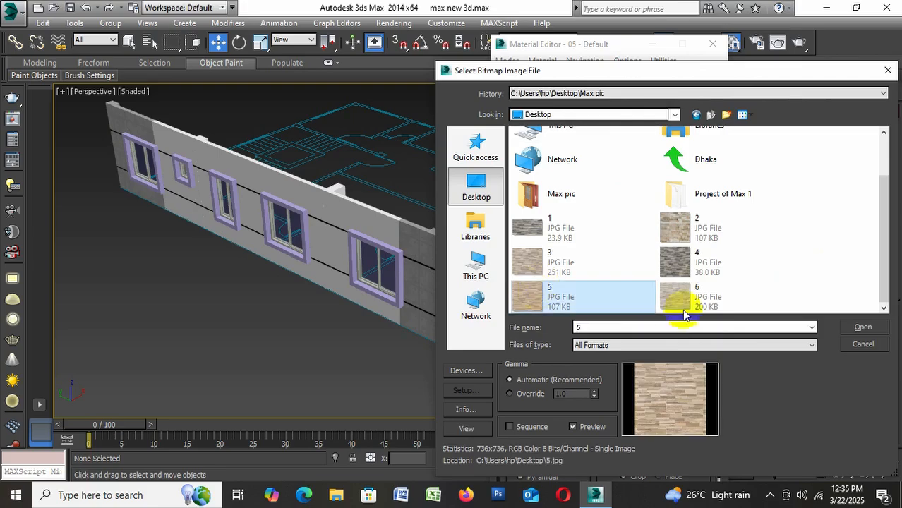
click(862, 327)
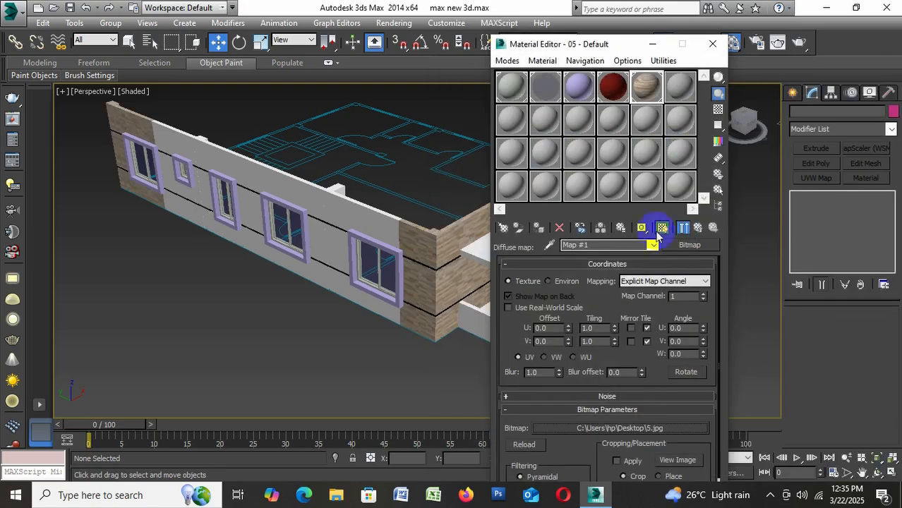
click(712, 44)
Inspect the retextured corner and end walls up close and save the scene
scroll(434, 268, up, 2)
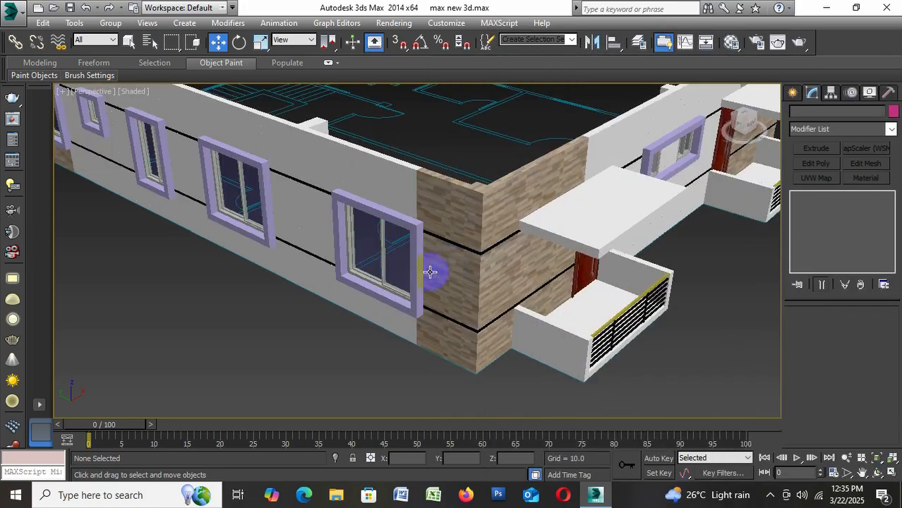
scroll(383, 277, down, 4)
scroll(469, 229, up, 4)
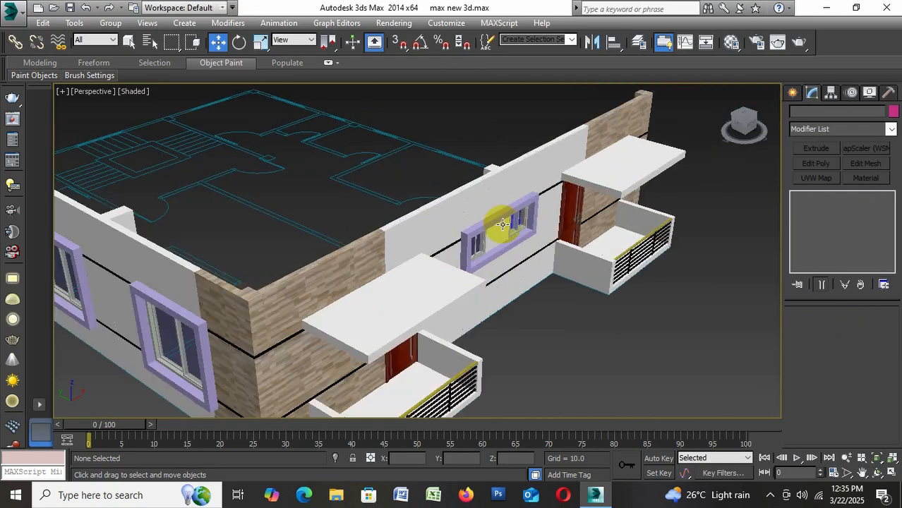
key(ctrl+s)
scroll(501, 229, down, 5)
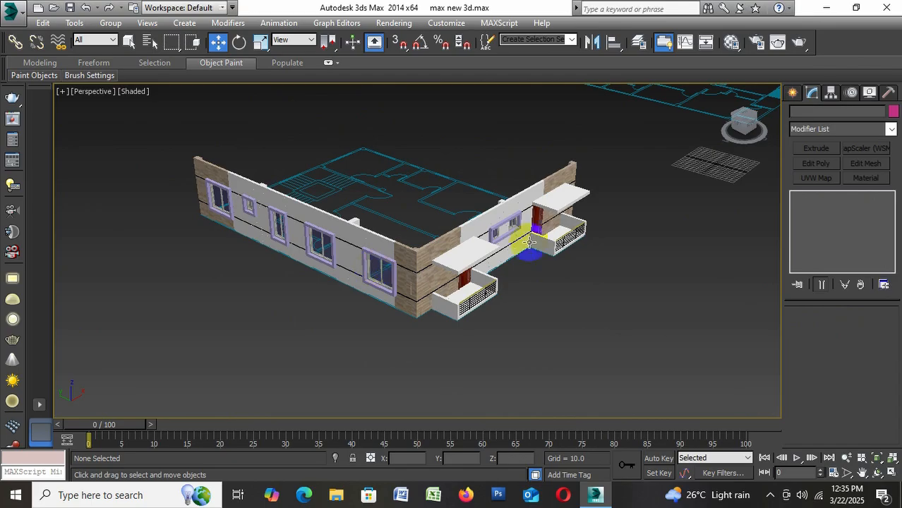
Review the storey's windows, doors and balconies along both facades and save the scene
scroll(359, 239, up, 2)
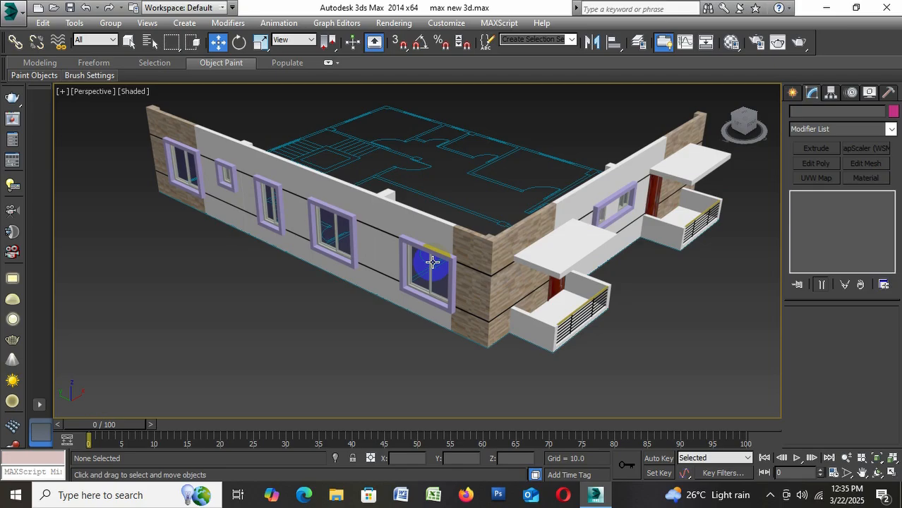
scroll(725, 217, up, 5)
scroll(697, 271, down, 1)
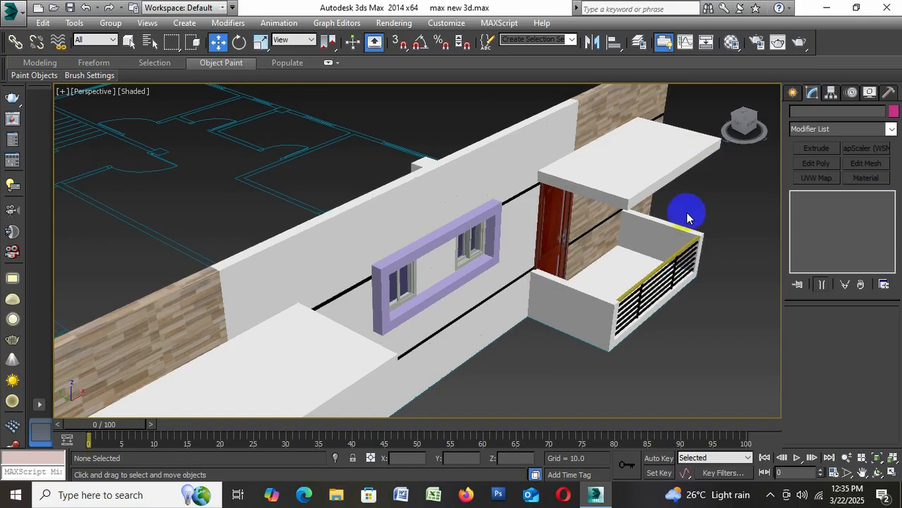
scroll(615, 199, down, 4)
scroll(606, 254, up, 3)
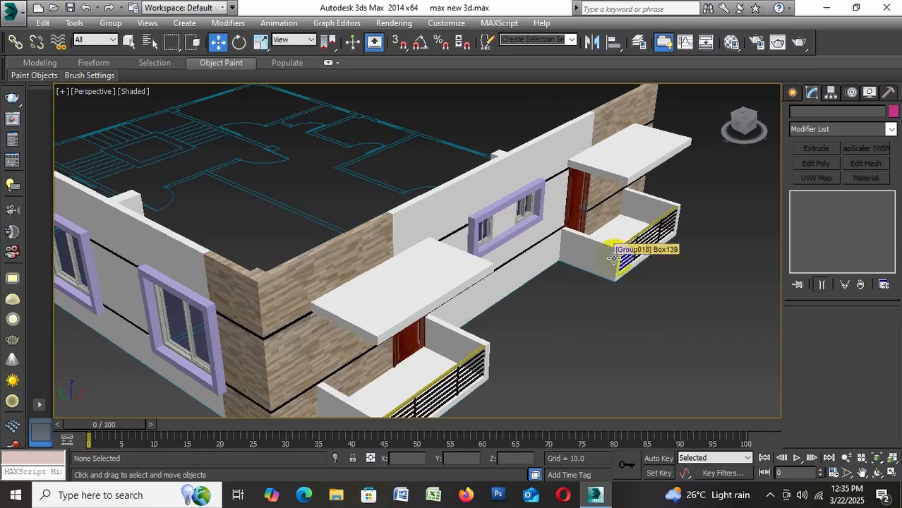
key(ctrl+s)
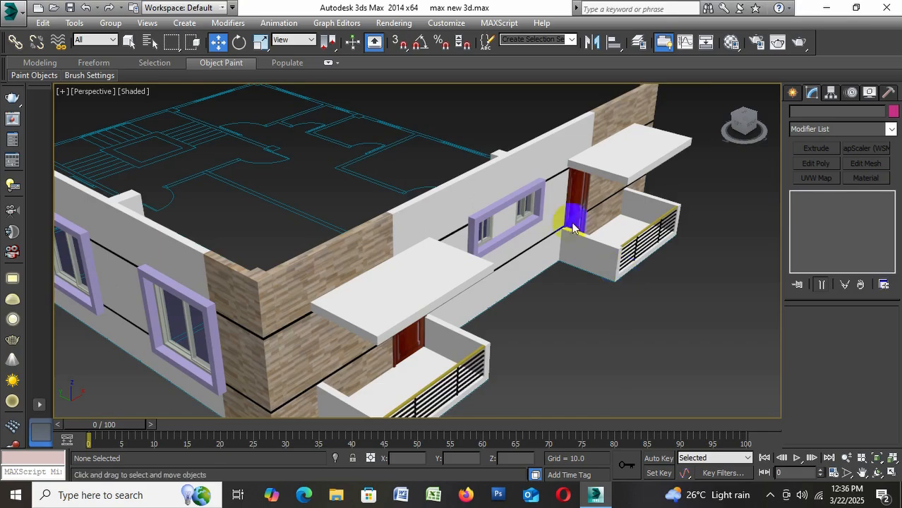
Group all of the storey's geometry into one group, keeping the floor-plan shapes hidden only while selecting it
scroll(573, 225, down, 5)
alt+middle_drag(600, 254, 616, 266)
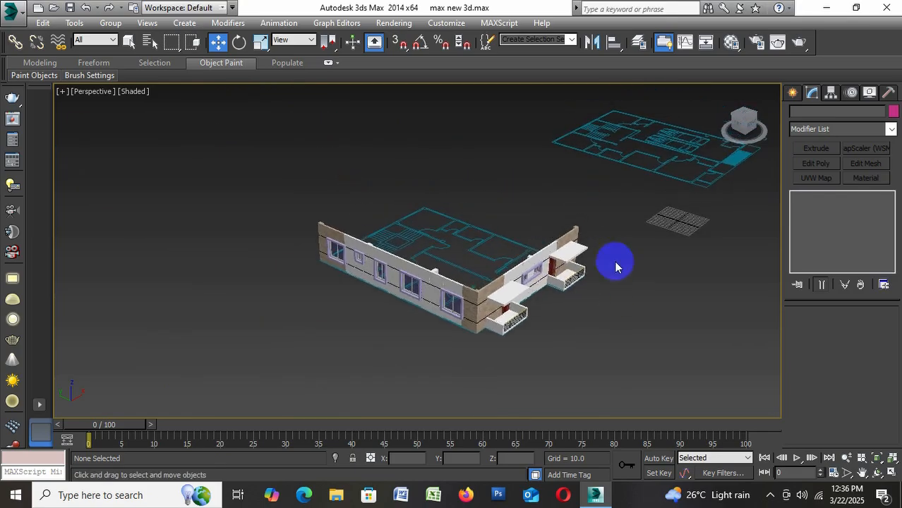
click(869, 92)
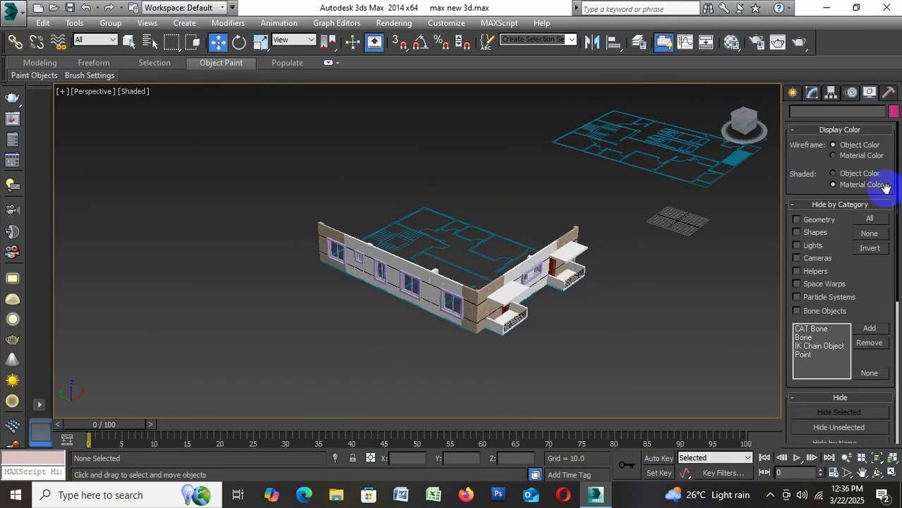
click(826, 237)
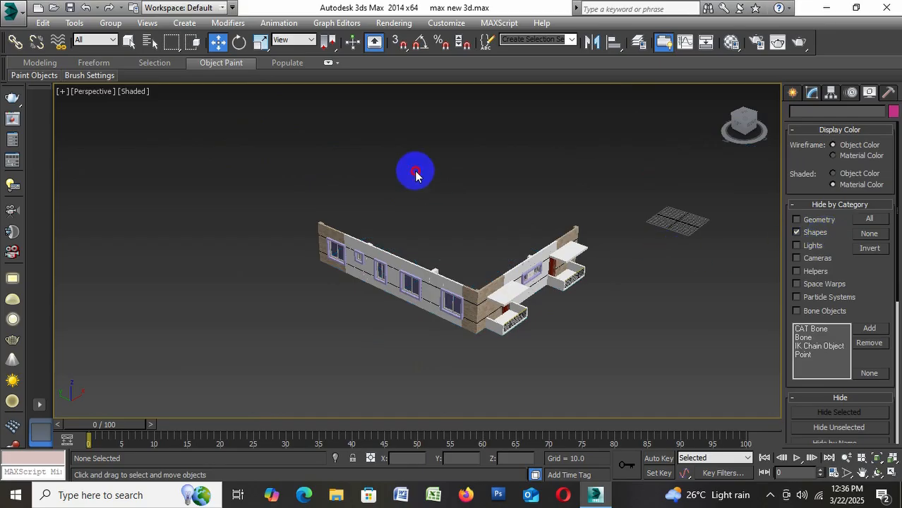
drag(671, 177, 213, 376)
click(113, 23)
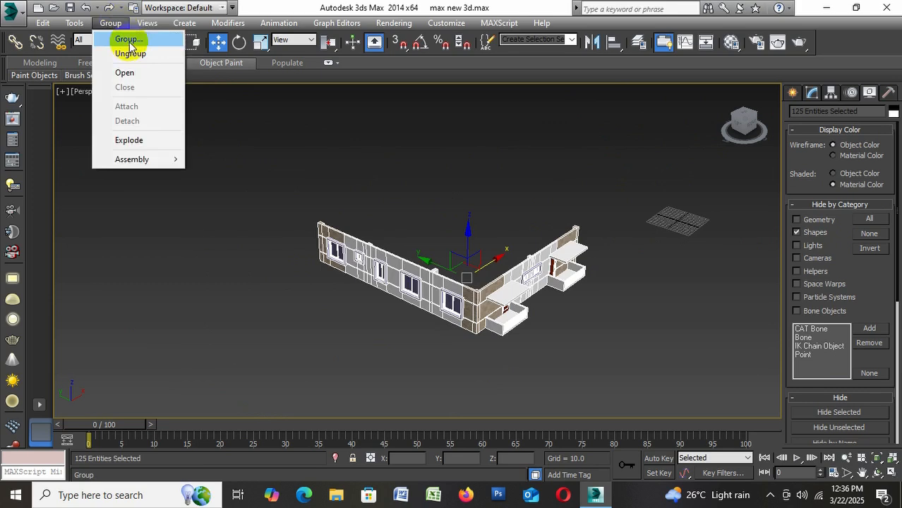
click(124, 36)
click(466, 271)
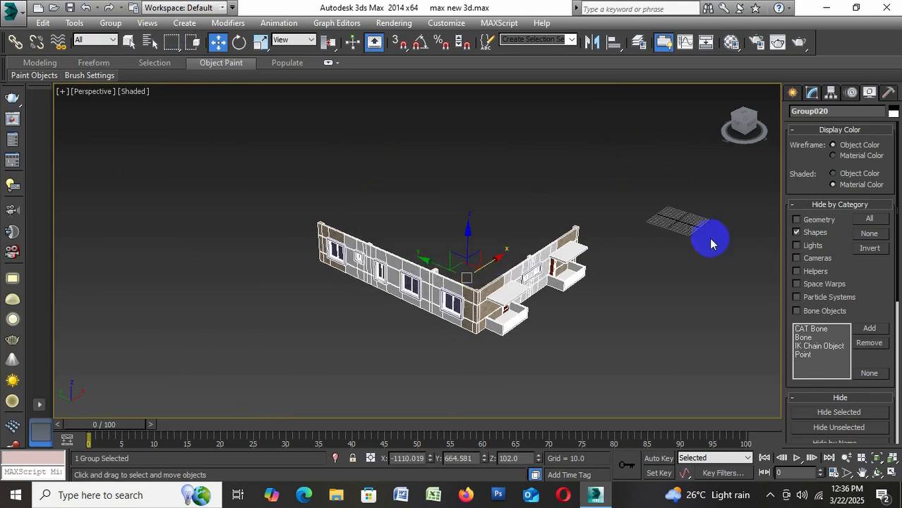
click(797, 233)
click(642, 316)
Array the storey group as 8 copies in total, with an incremental move of 120 units along Z
click(499, 296)
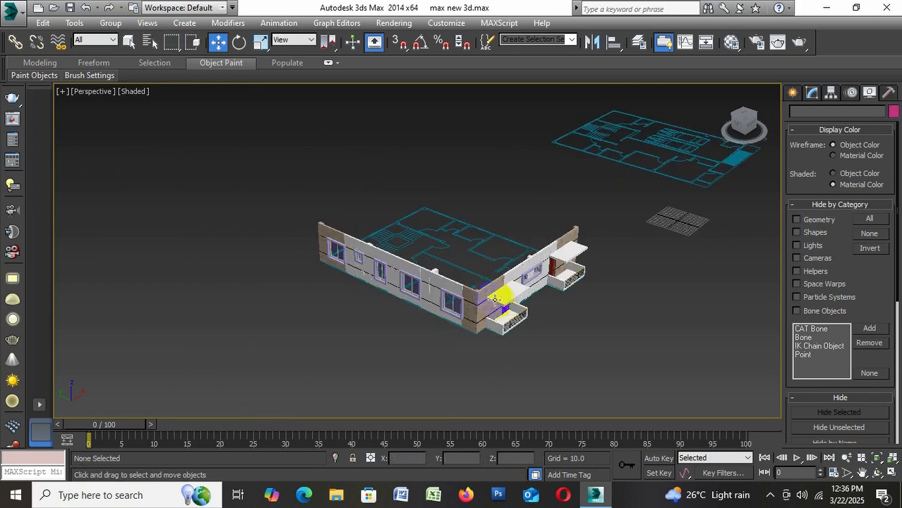
click(74, 23)
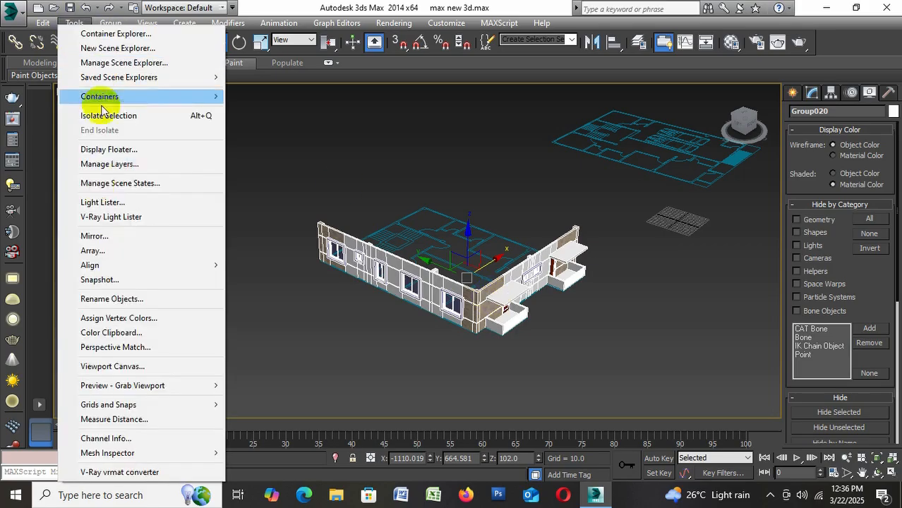
click(170, 247)
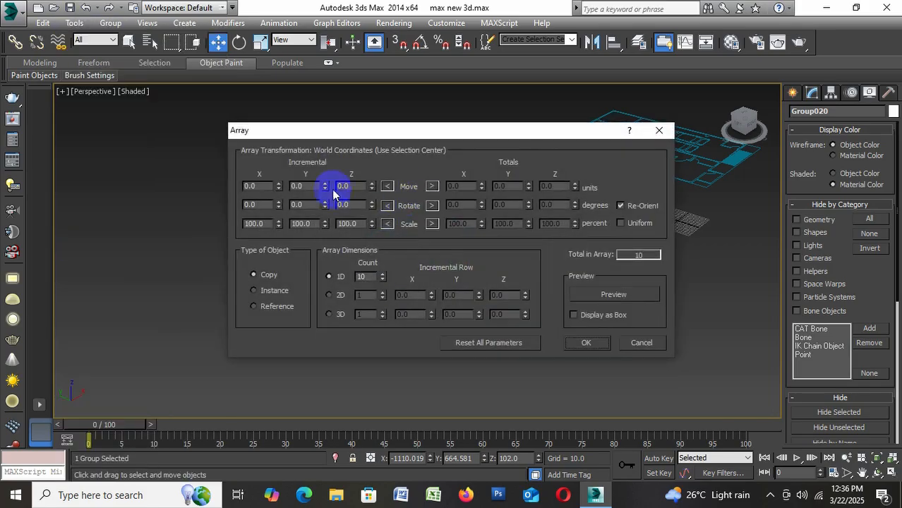
text(12)
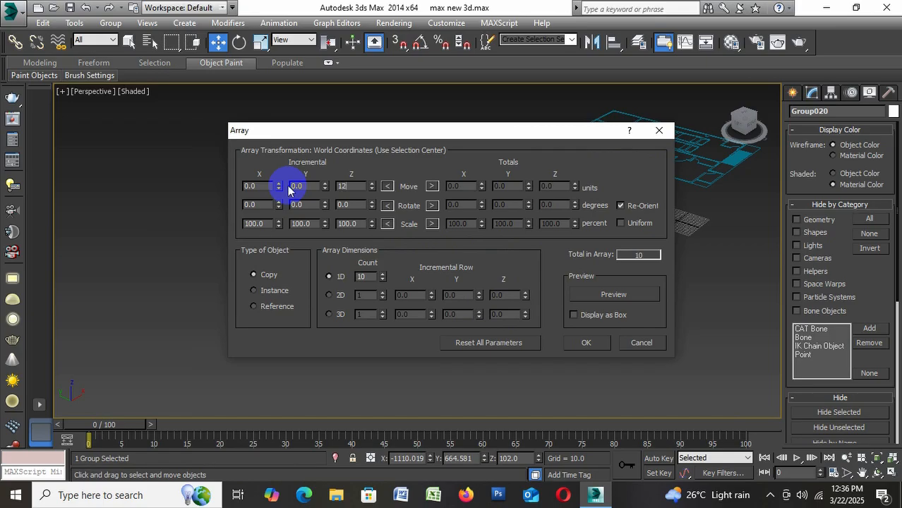
text(0)
click(257, 291)
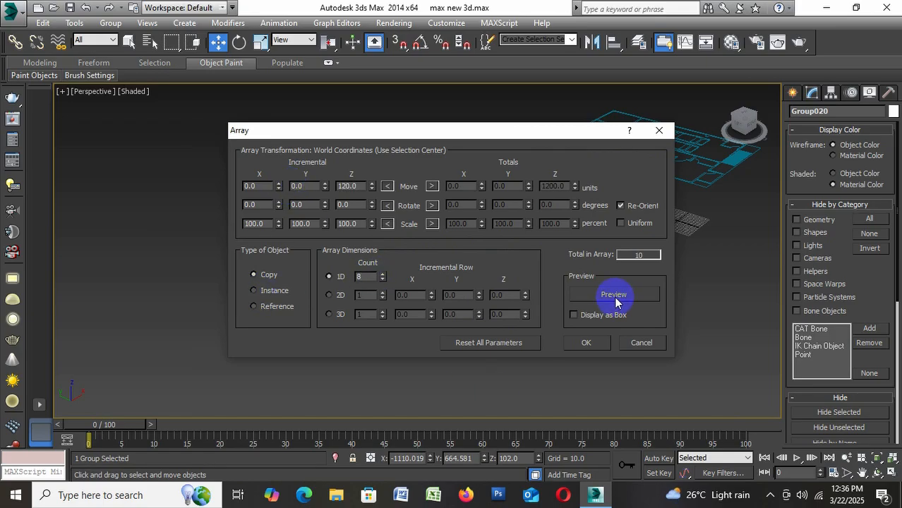
click(615, 296)
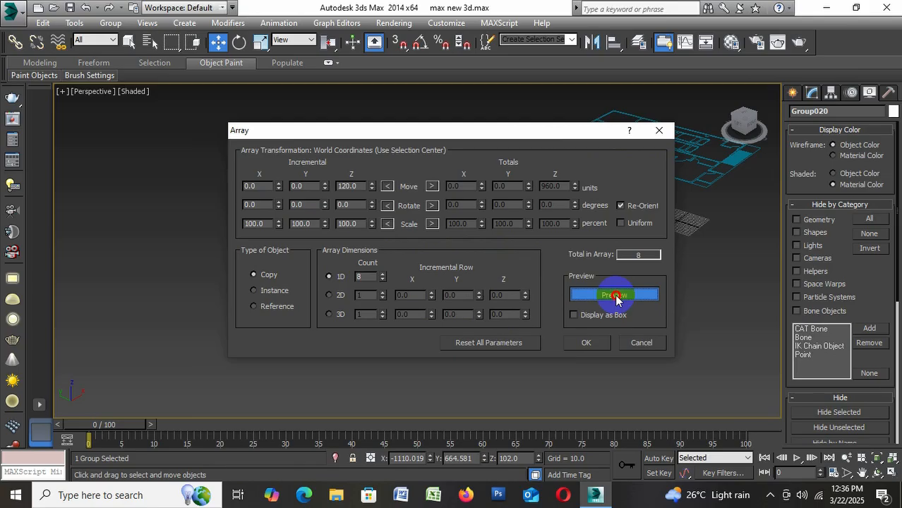
click(586, 346)
click(559, 359)
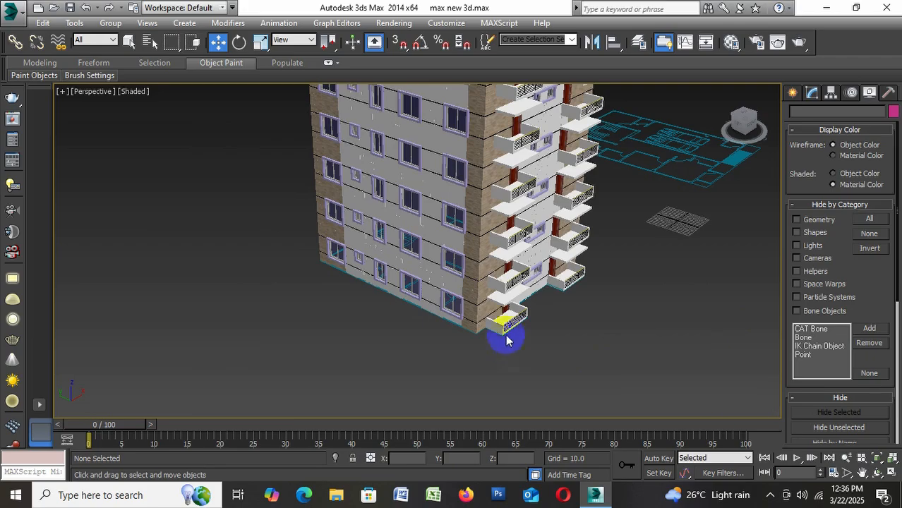
Examine the stacked storeys and the balcony facade, both up close and from below
scroll(513, 155, up, 5)
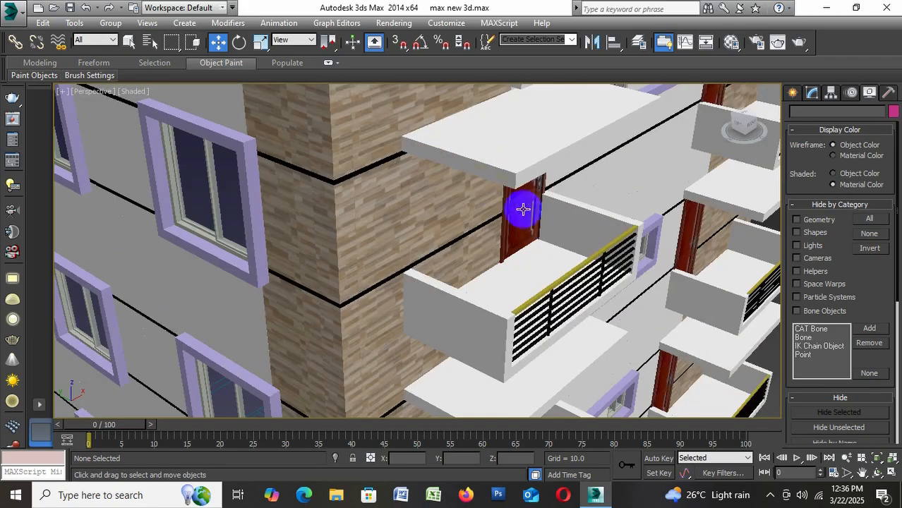
scroll(541, 219, down, 8)
scroll(514, 173, up, 6)
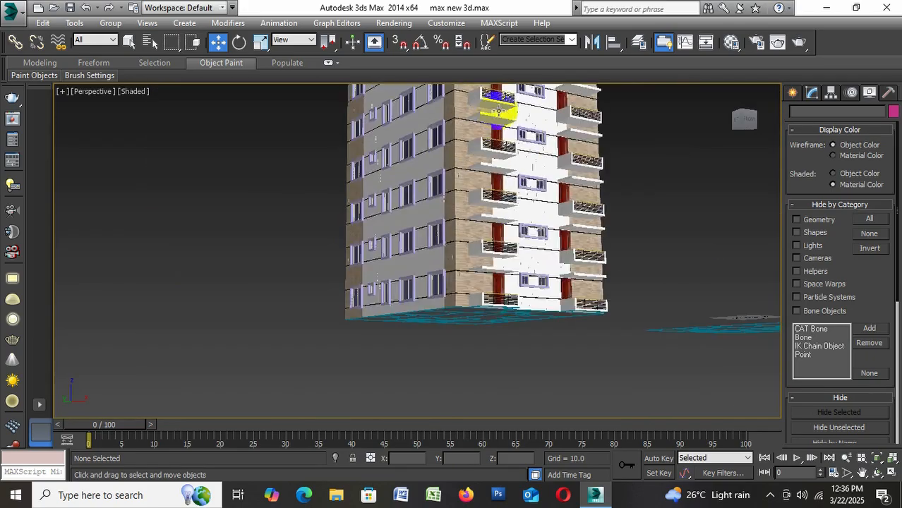
alt+middle_drag(517, 162, 530, 406)
scroll(451, 256, down, 2)
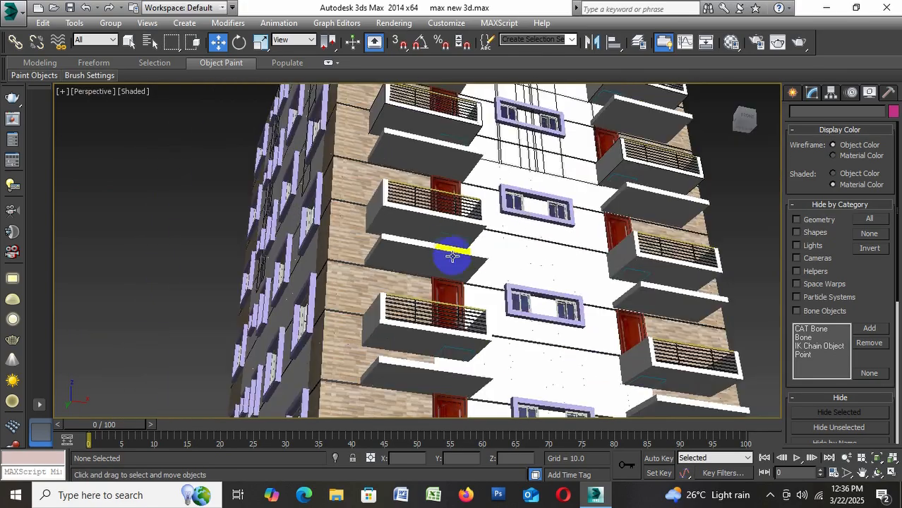
scroll(454, 215, down, 2)
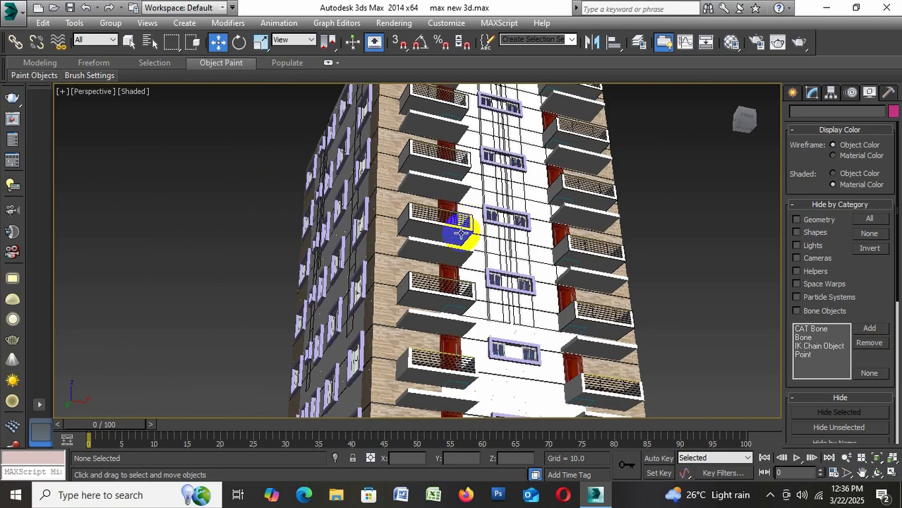
alt+middle_drag(459, 233, 532, 351)
alt+middle_drag(496, 325, 465, 267)
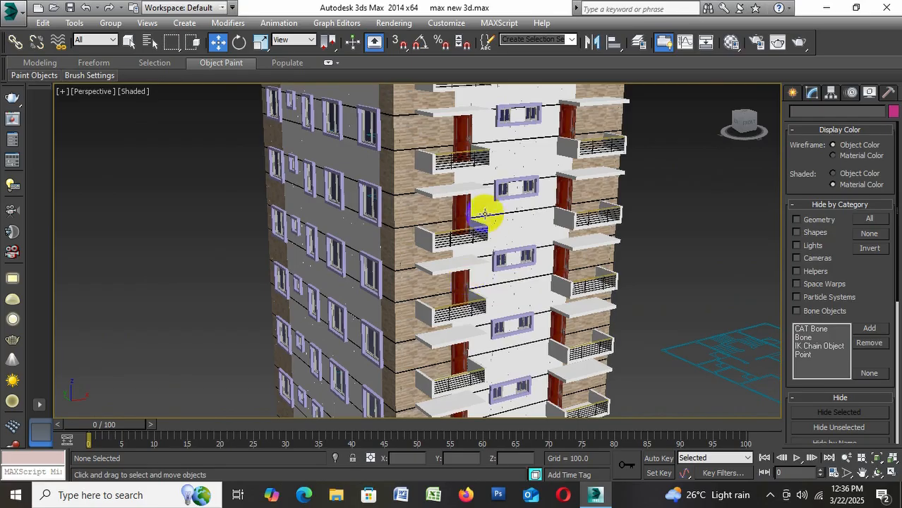
Inspect the repeated balconies, railings and doors from above and save the scene
alt+middle_drag(522, 222, 553, 321)
scroll(584, 408, up, 4)
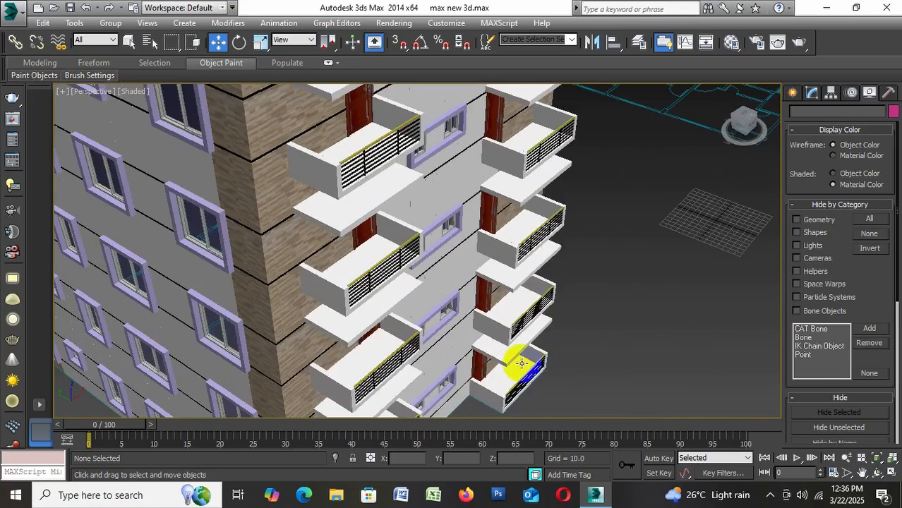
scroll(521, 363, up, 2)
alt+middle_drag(400, 297, 390, 257)
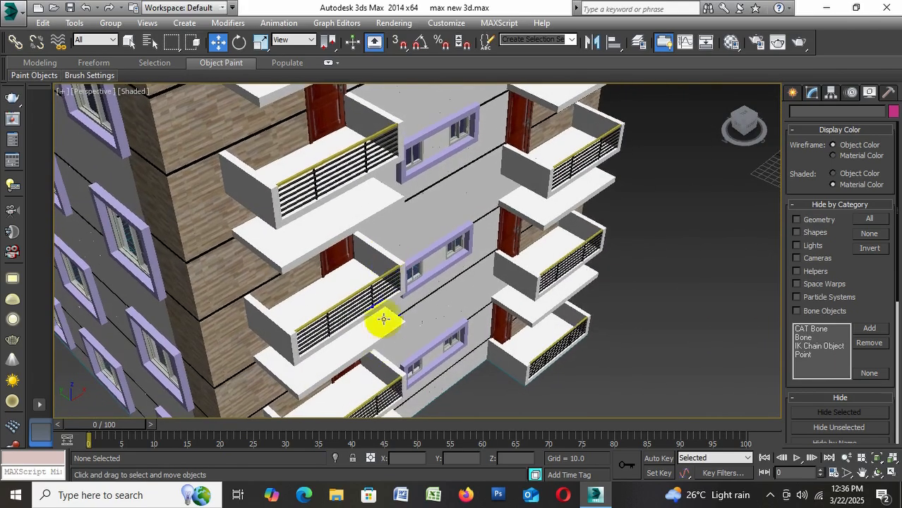
scroll(333, 342, up, 2)
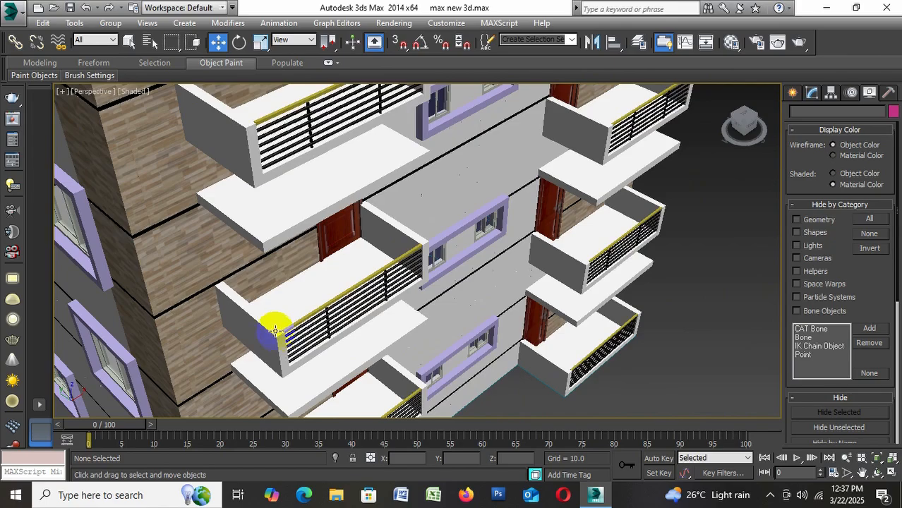
scroll(424, 243, down, 5)
scroll(466, 212, up, 5)
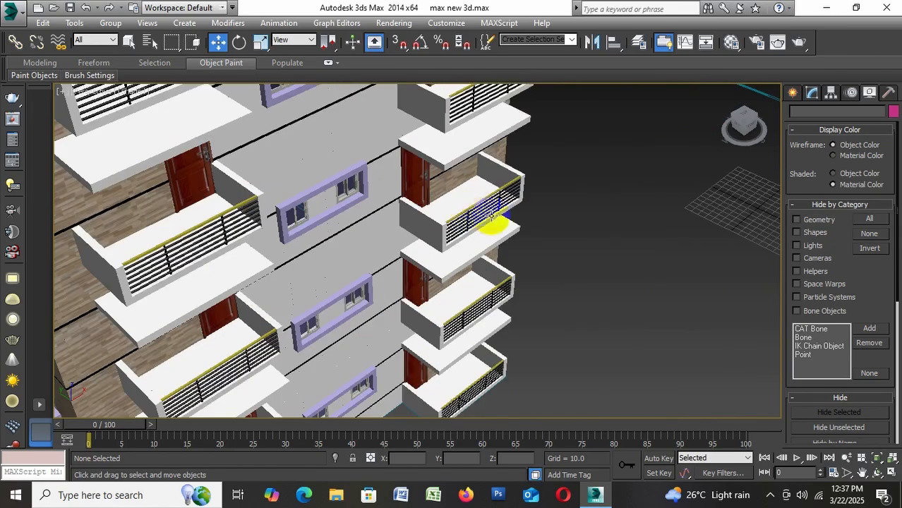
scroll(481, 210, down, 5)
scroll(407, 275, up, 5)
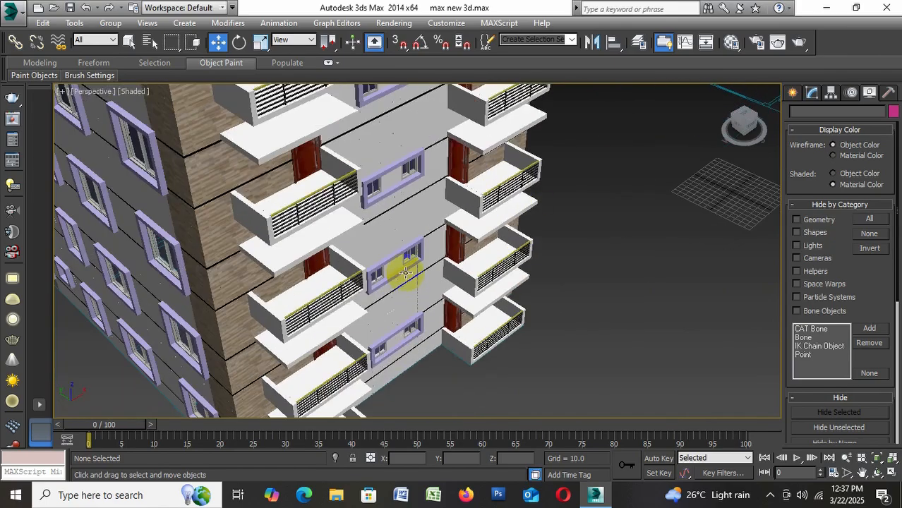
key(ctrl+s)
Examine the window side and the balcony side of the tower from level and raised viewpoints
scroll(477, 270, down, 5)
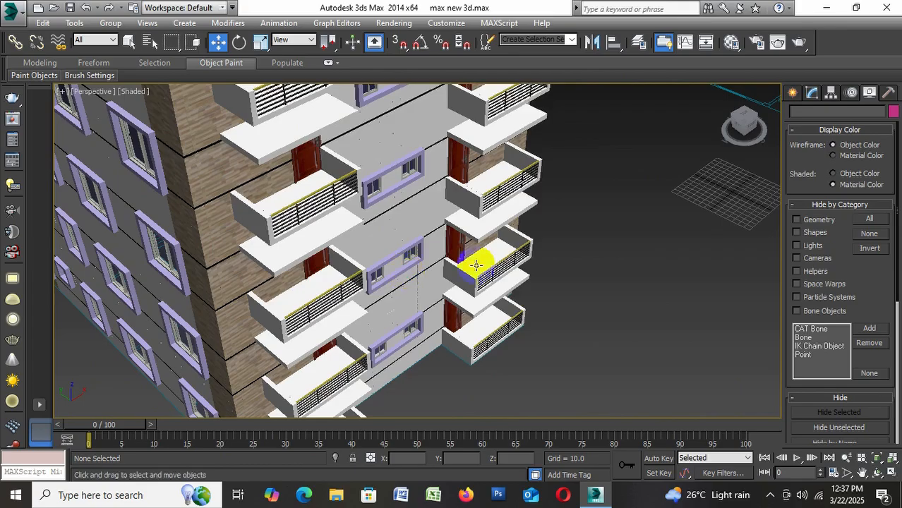
scroll(463, 185, up, 5)
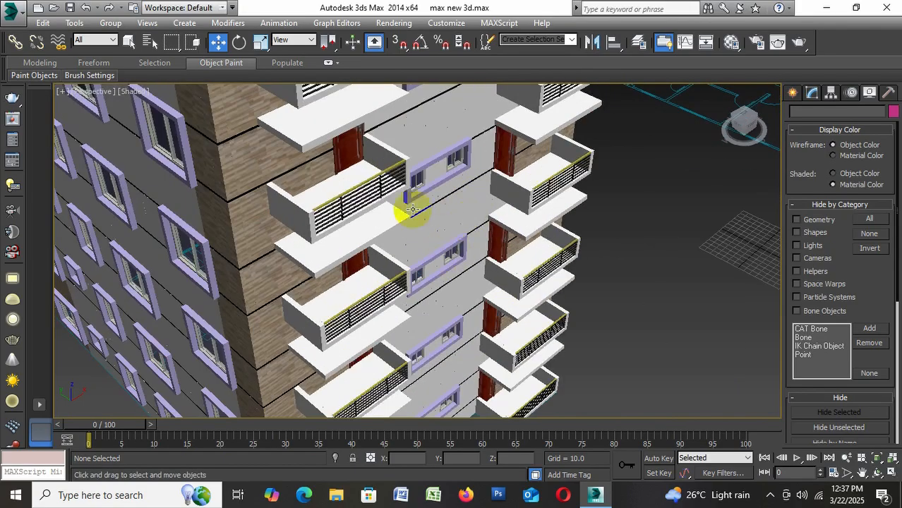
scroll(413, 209, down, 4)
alt+middle_drag(437, 258, 435, 205)
scroll(435, 361, up, 2)
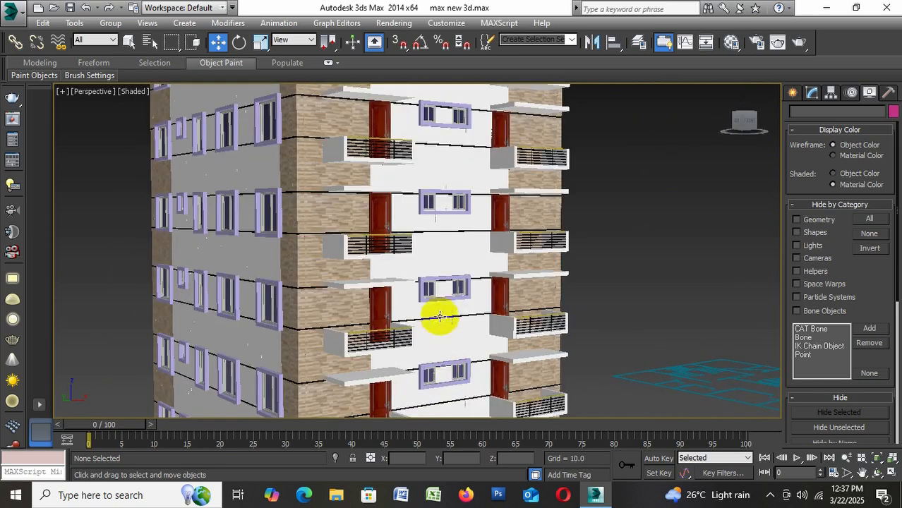
scroll(448, 269, down, 4)
scroll(453, 276, up, 3)
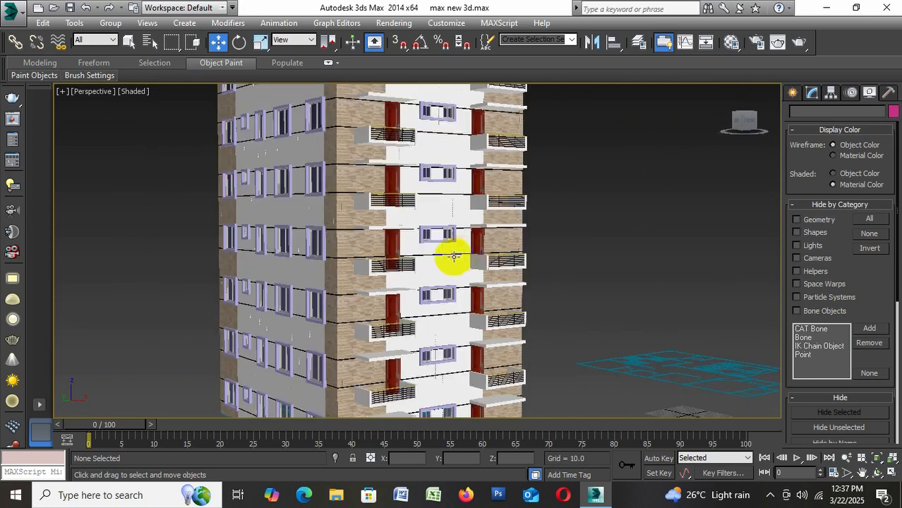
alt+middle_drag(459, 256, 460, 274)
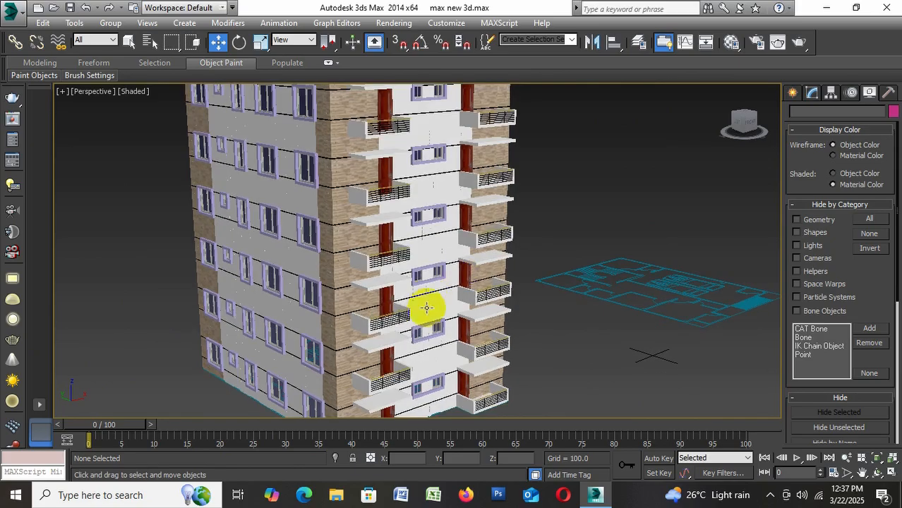
middle_drag(426, 308, 497, 372)
alt+middle_drag(481, 333, 499, 363)
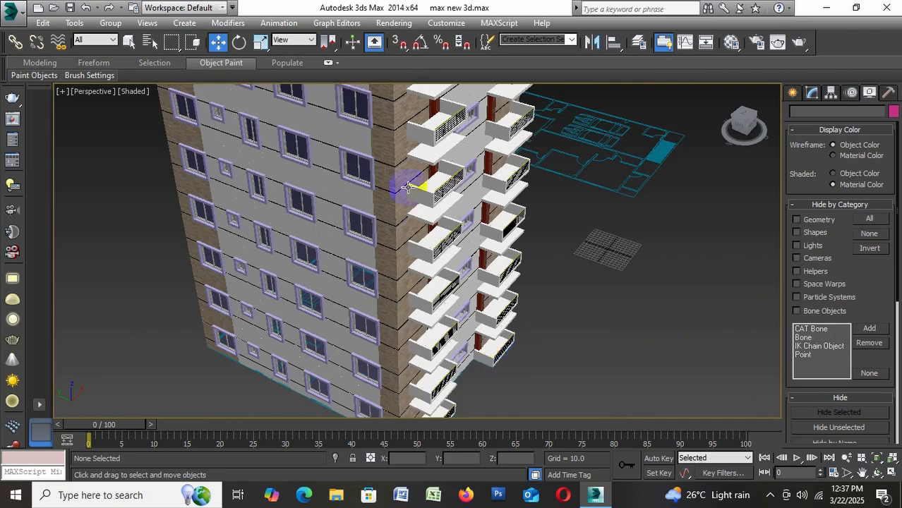
Frame the tower's stone corner and balconies in a low-angle view and save the scene
scroll(408, 186, up, 3)
alt+middle_drag(459, 246, 405, 188)
scroll(469, 177, down, 3)
scroll(470, 177, up, 3)
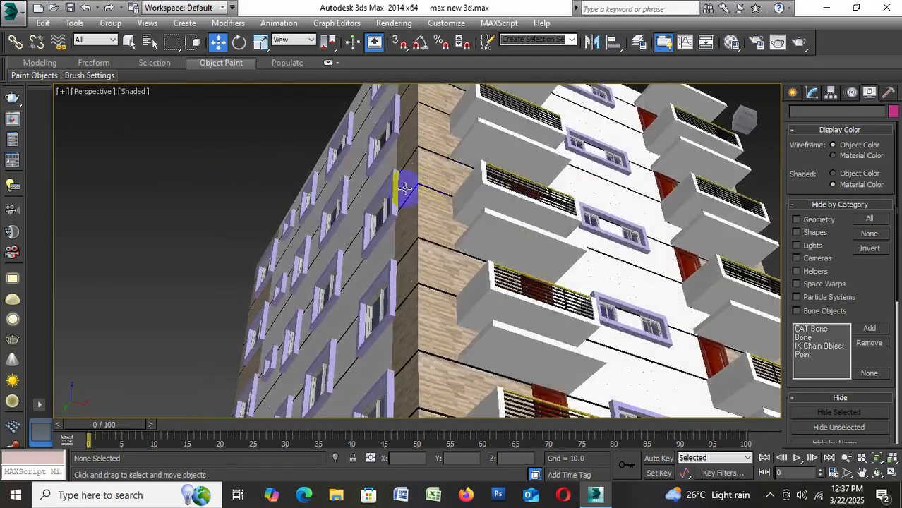
scroll(452, 243, down, 5)
scroll(451, 236, up, 3)
alt+middle_drag(449, 226, 409, 257)
scroll(414, 266, up, 2)
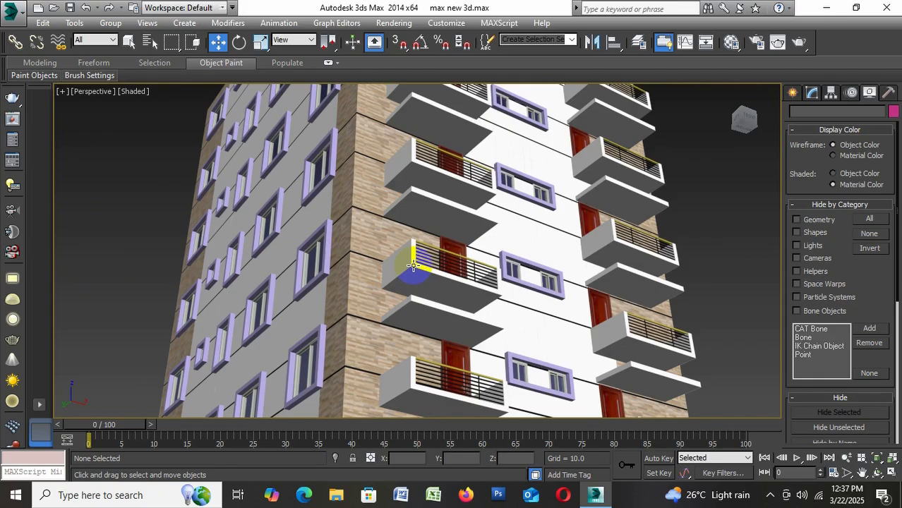
key(ctrl+s)
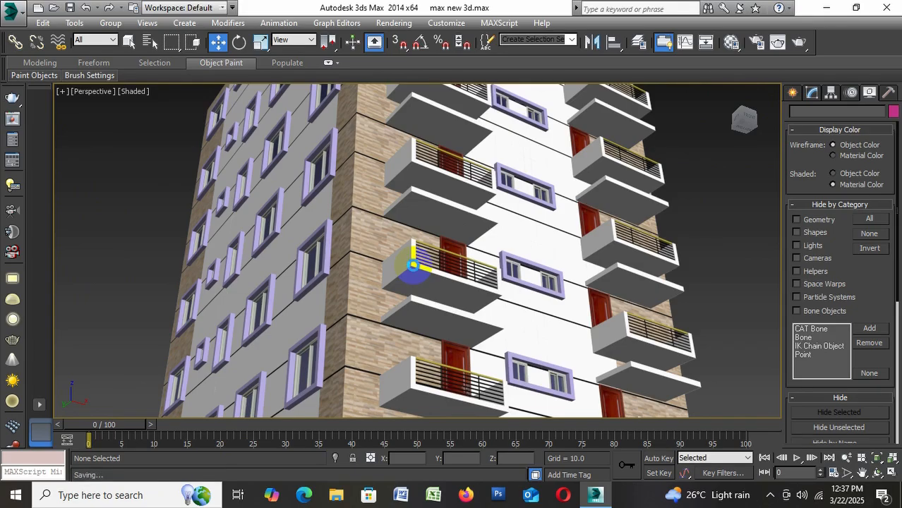